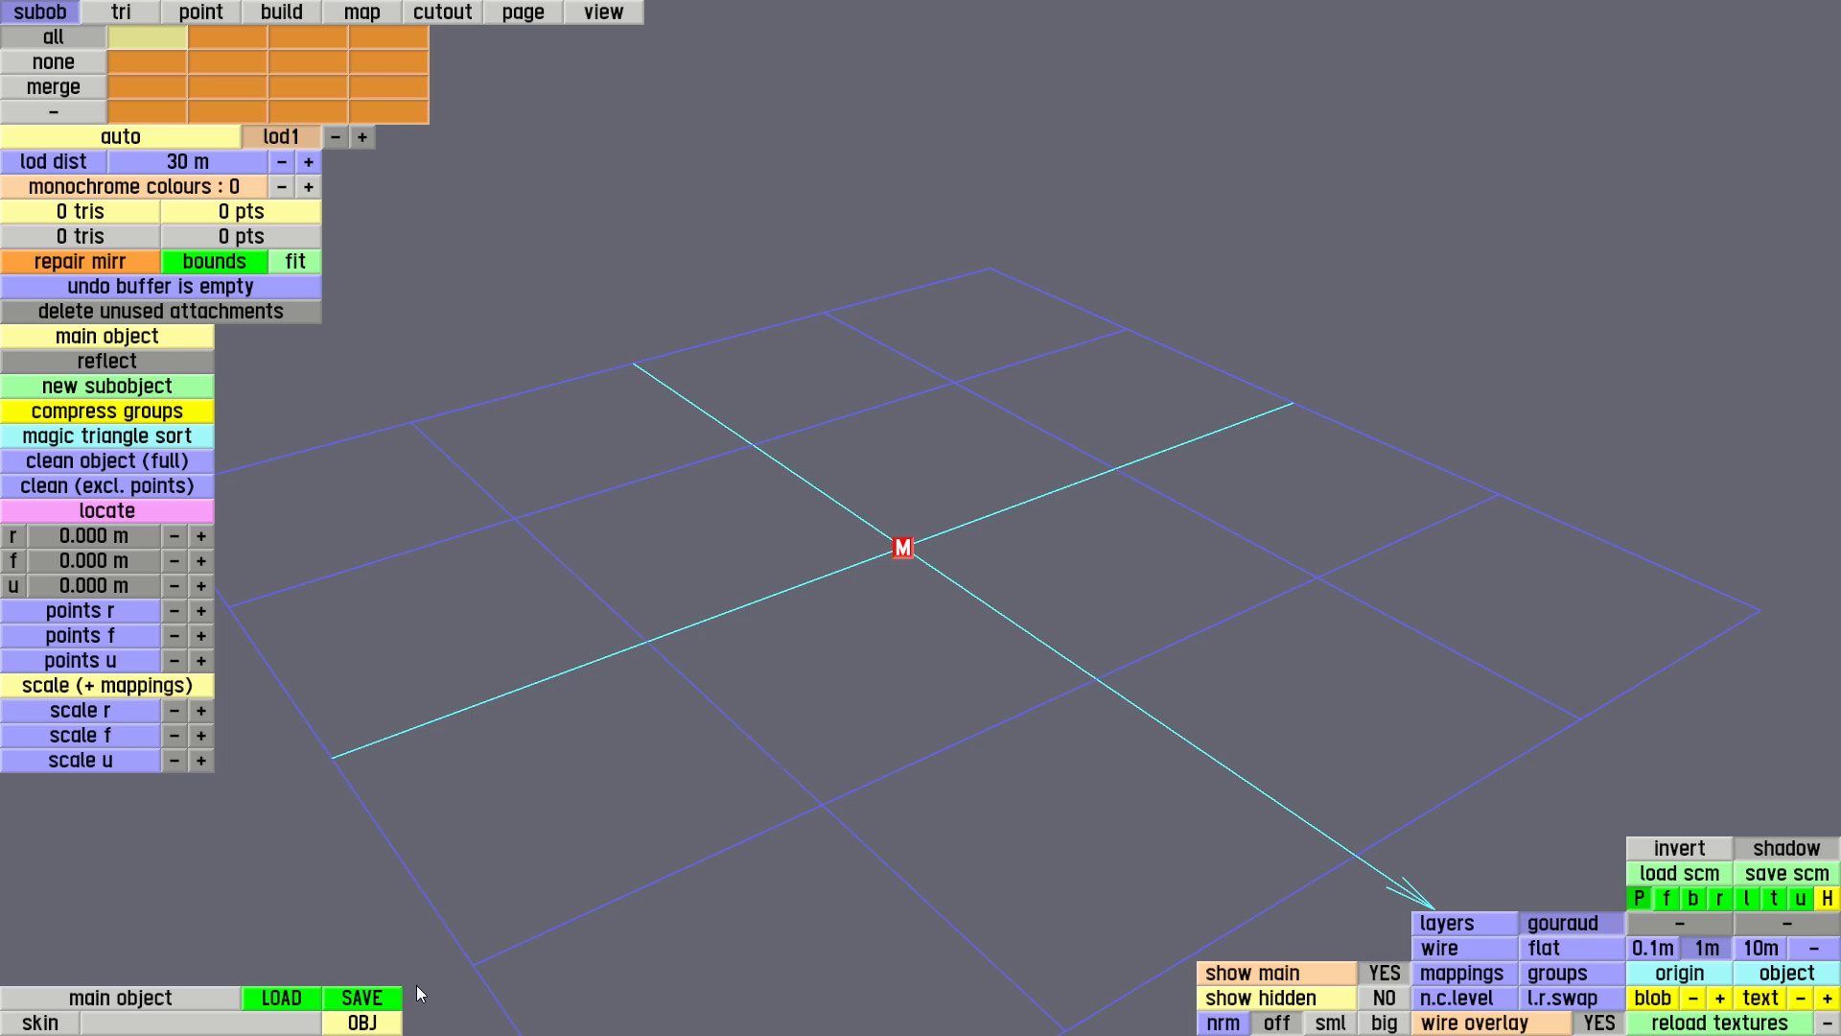
Check whether any OBJ files are available to load as the main object
{"action": "left_click", "coordinate": [362, 1022]}
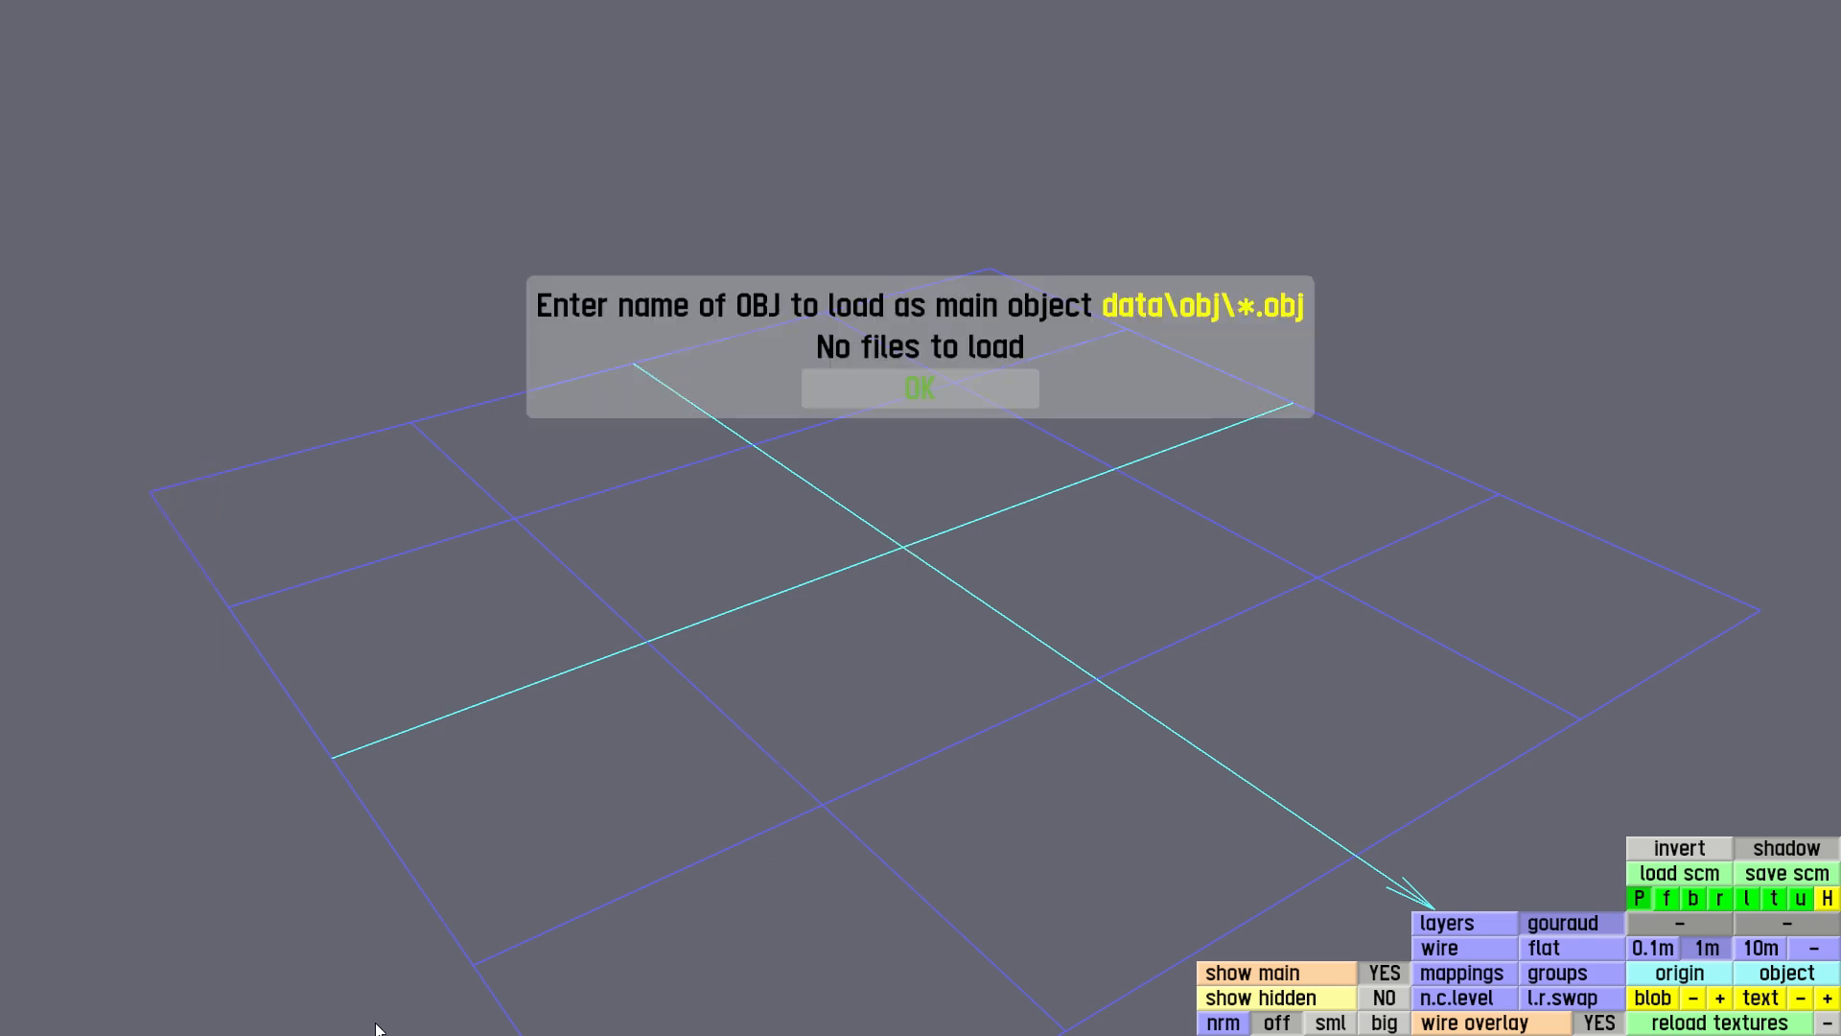
{"action": "left_click", "coordinate": [919, 399]}
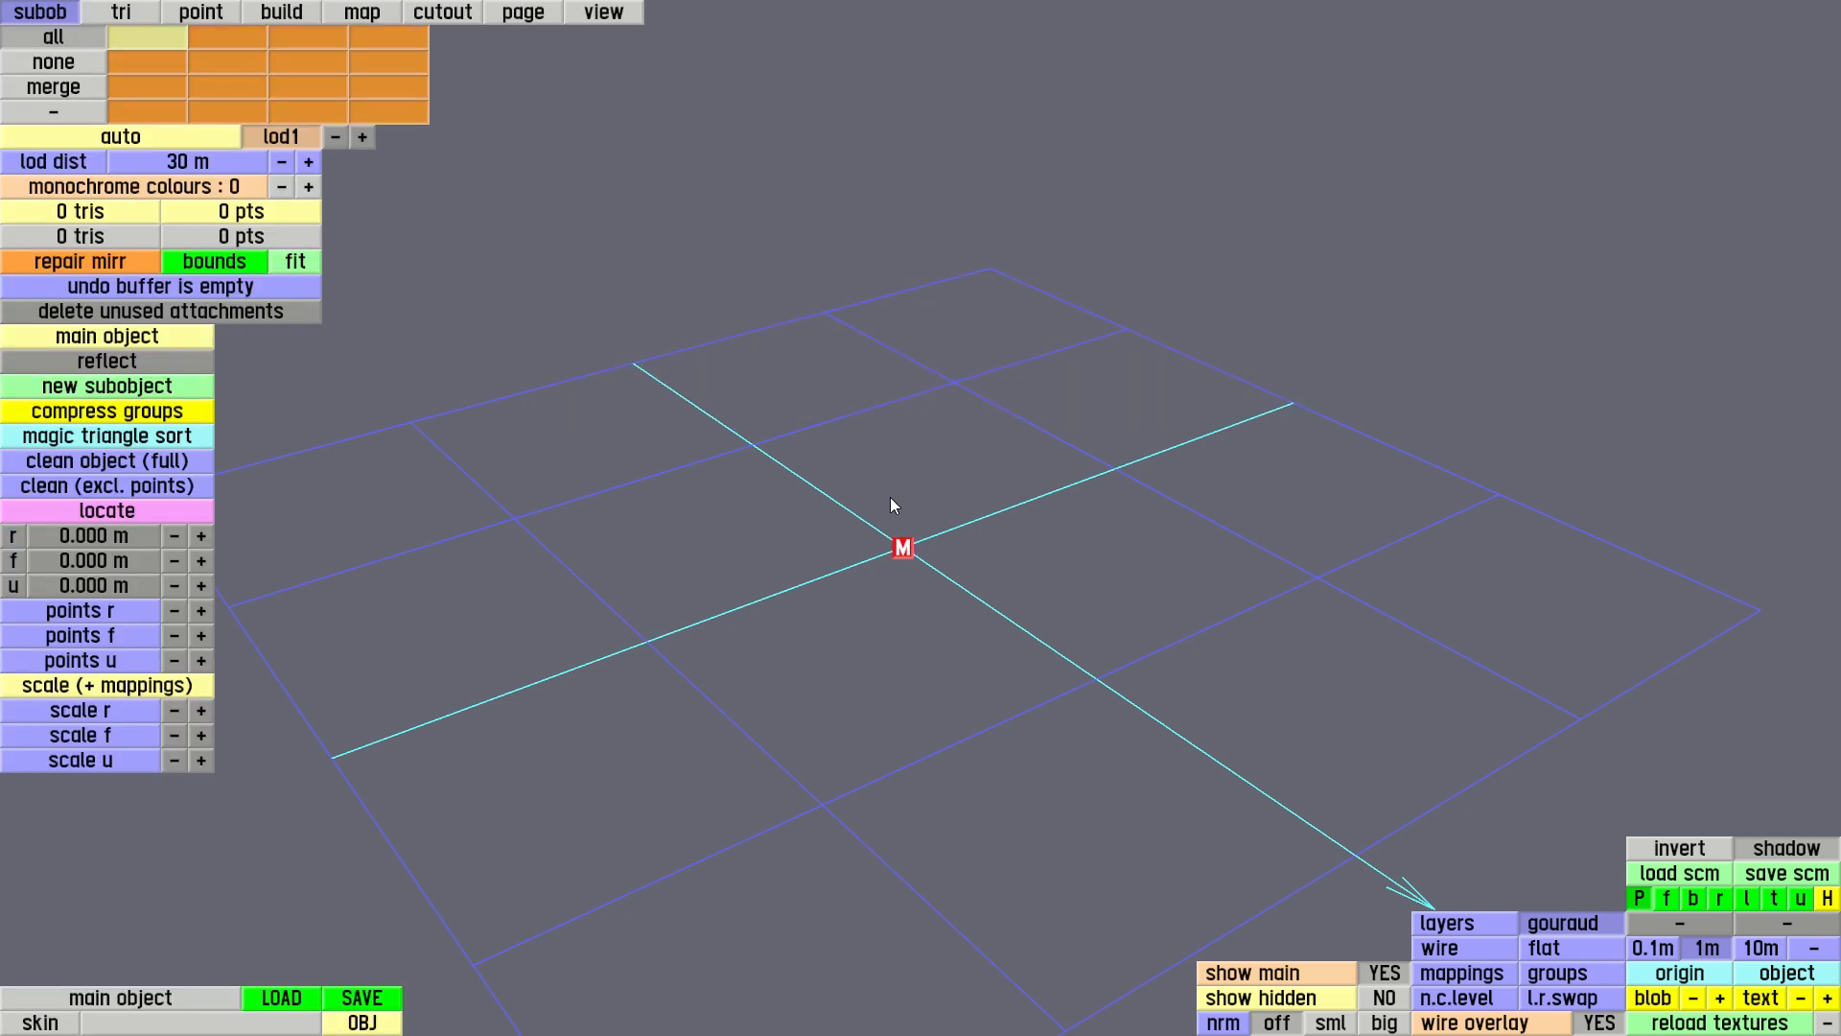
{"action": "mouse_move", "coordinate": [882, 594]}
{"action": "left_mouse_down"}
{"action": "mouse_move", "coordinate": [889, 614]}
{"action": "mouse_move", "coordinate": [782, 597]}
{"action": "mouse_move", "coordinate": [564, 610]}
{"action": "mouse_move", "coordinate": [477, 688]}
{"action": "left_mouse_up"}
{"action": "mouse_move", "coordinate": [829, 697]}
{"action": "left_mouse_down"}
{"action": "mouse_move", "coordinate": [930, 699]}
{"action": "mouse_move", "coordinate": [584, 720]}
{"action": "mouse_move", "coordinate": [1073, 676]}
{"action": "left_mouse_up"}
{"action": "mouse_move", "coordinate": [1331, 509]}
{"action": "left_mouse_down"}
{"action": "mouse_move", "coordinate": [1307, 526]}
{"action": "mouse_move", "coordinate": [1208, 428]}
{"action": "mouse_move", "coordinate": [1053, 646]}
{"action": "mouse_move", "coordinate": [1128, 564]}
{"action": "mouse_move", "coordinate": [1187, 608]}
{"action": "left_mouse_up"}
{"action": "mouse_move", "coordinate": [970, 592]}
{"action": "left_mouse_down"}
{"action": "mouse_move", "coordinate": [946, 555]}
{"action": "mouse_move", "coordinate": [889, 595]}
{"action": "left_mouse_up"}
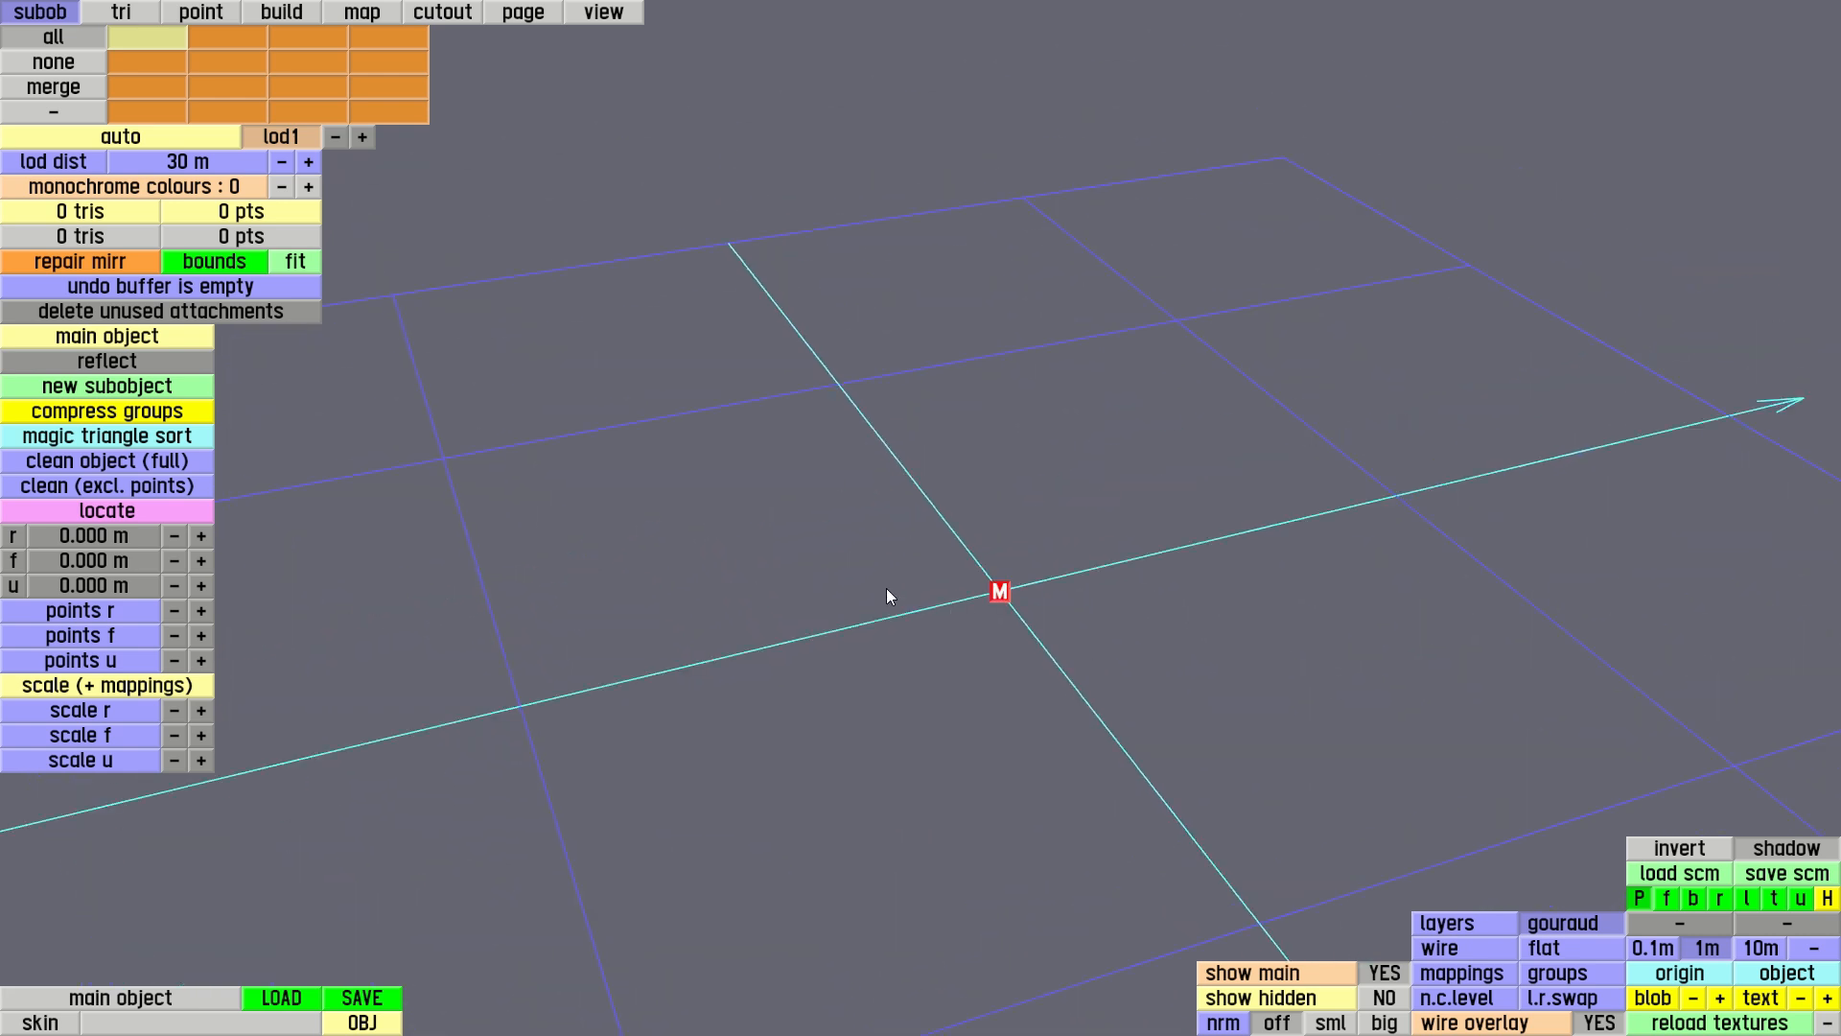
Create a new point and move it forward along the centre axis to f 1.759 m
{"action": "left_click", "coordinate": [211, 14]}
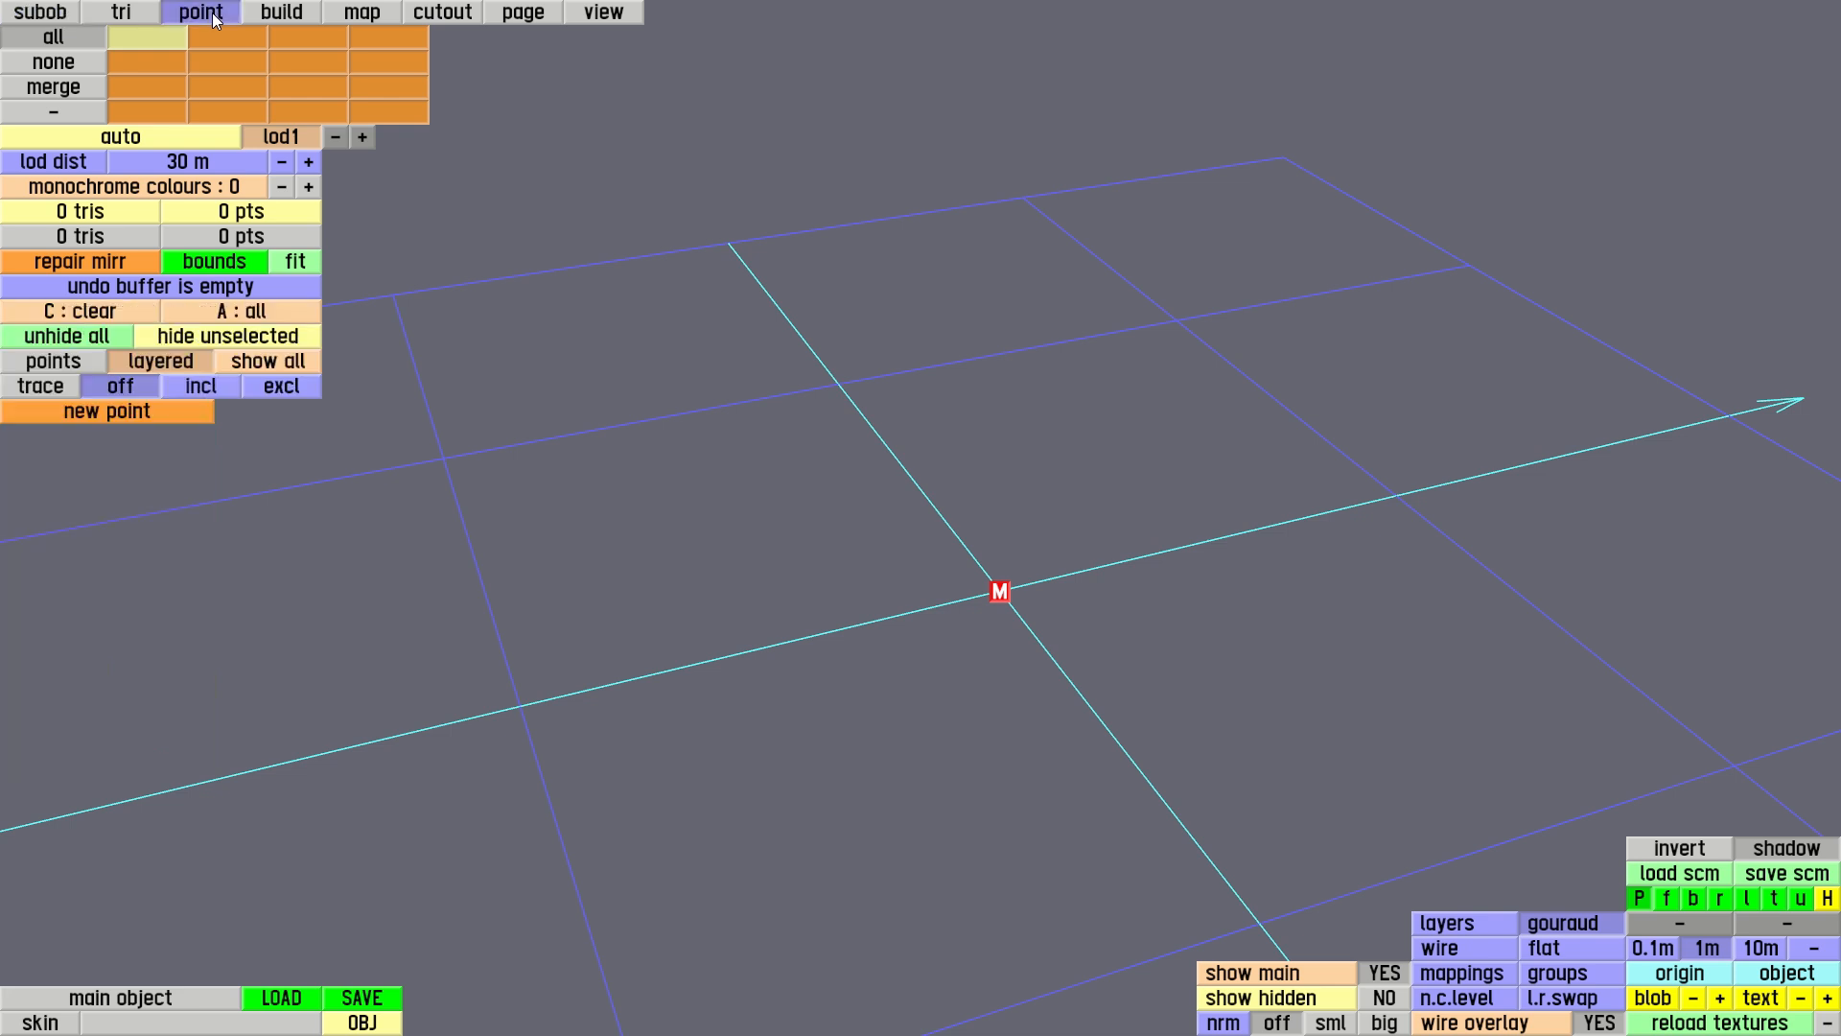
{"action": "left_click", "coordinate": [161, 411]}
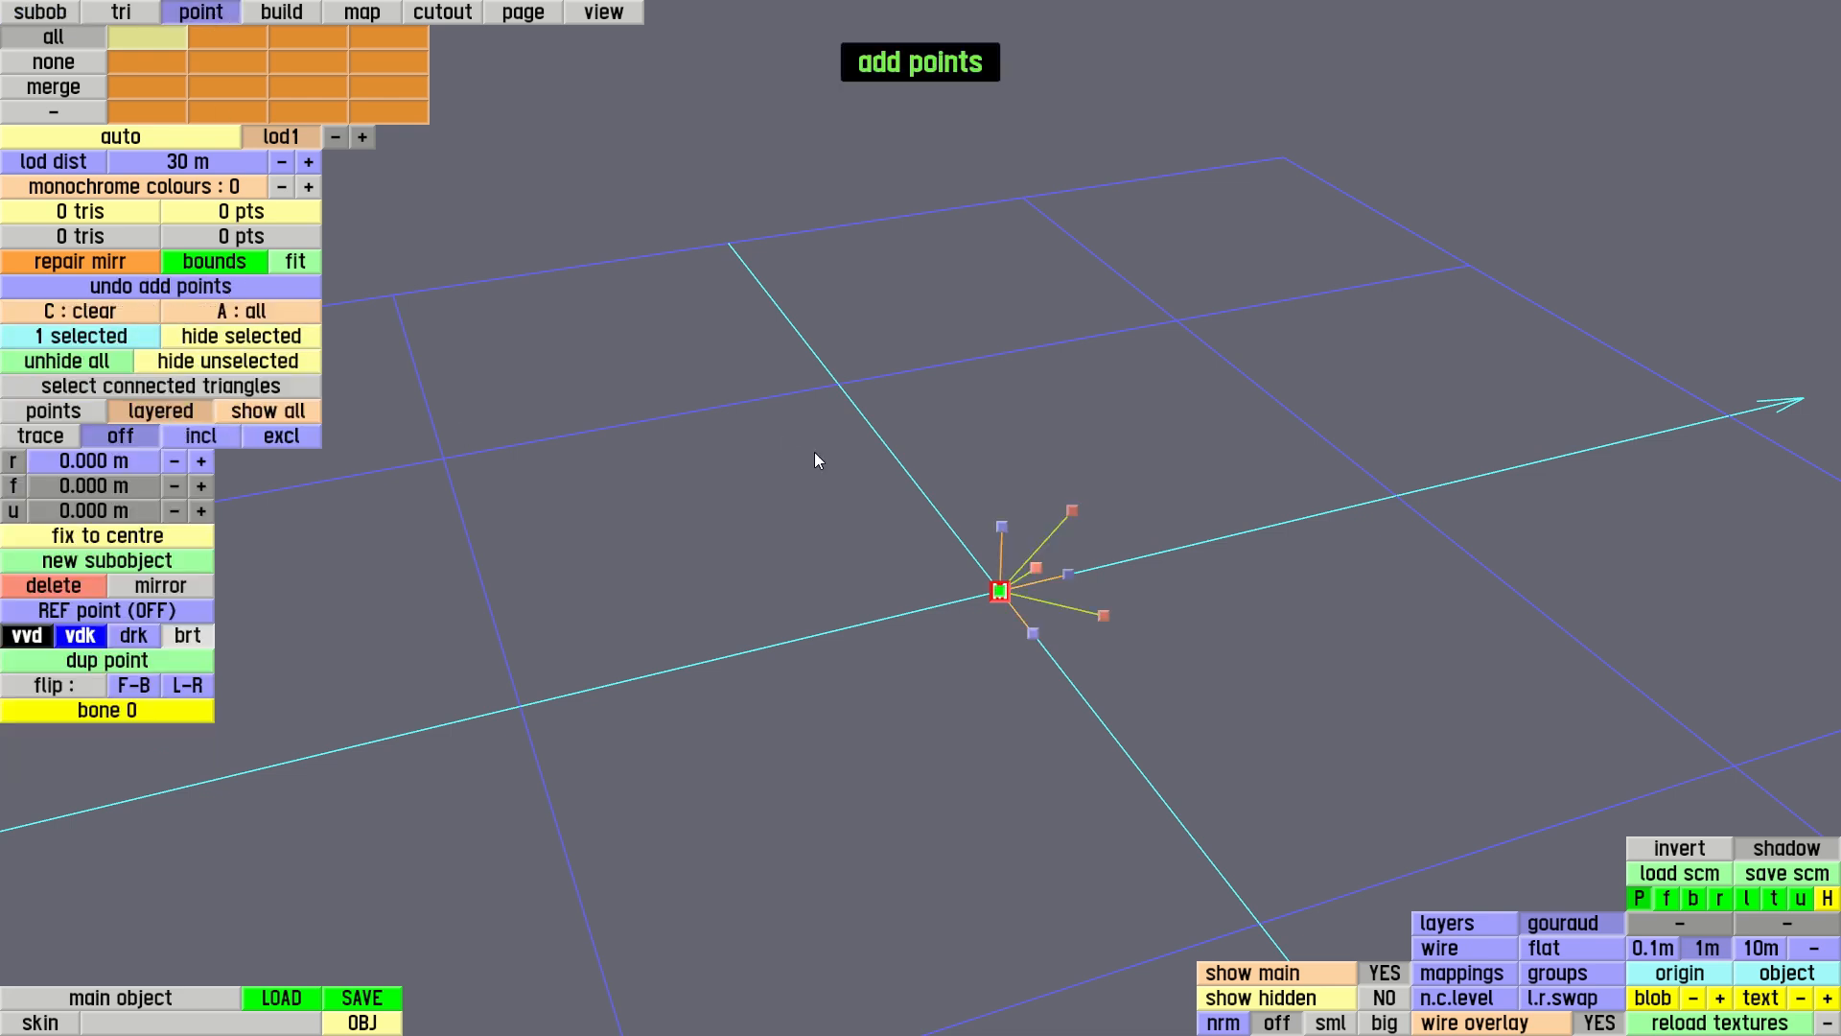
{"action": "left_click_drag", "start_coordinate": [835, 485], "coordinate": [755, 505]}
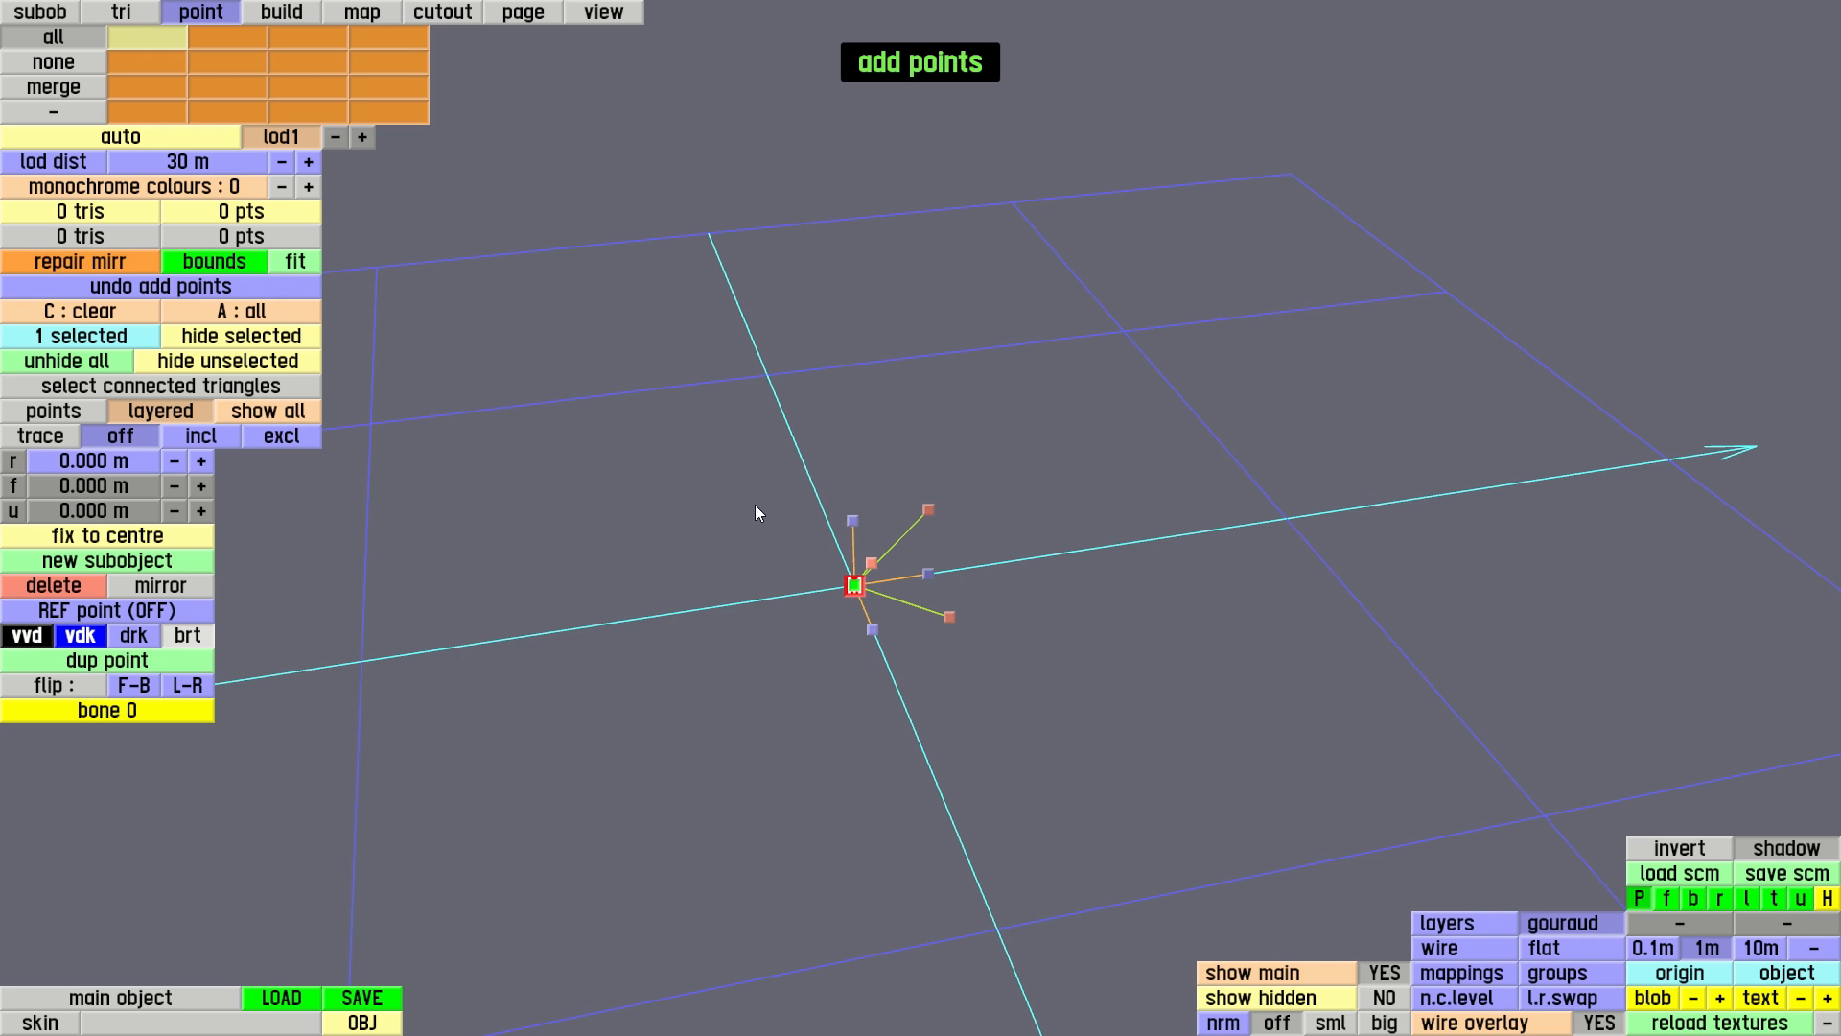
{"action": "left_click_drag", "start_coordinate": [928, 575], "coordinate": [1643, 425]}
{"action": "left_click_drag", "start_coordinate": [999, 485], "coordinate": [1175, 593]}
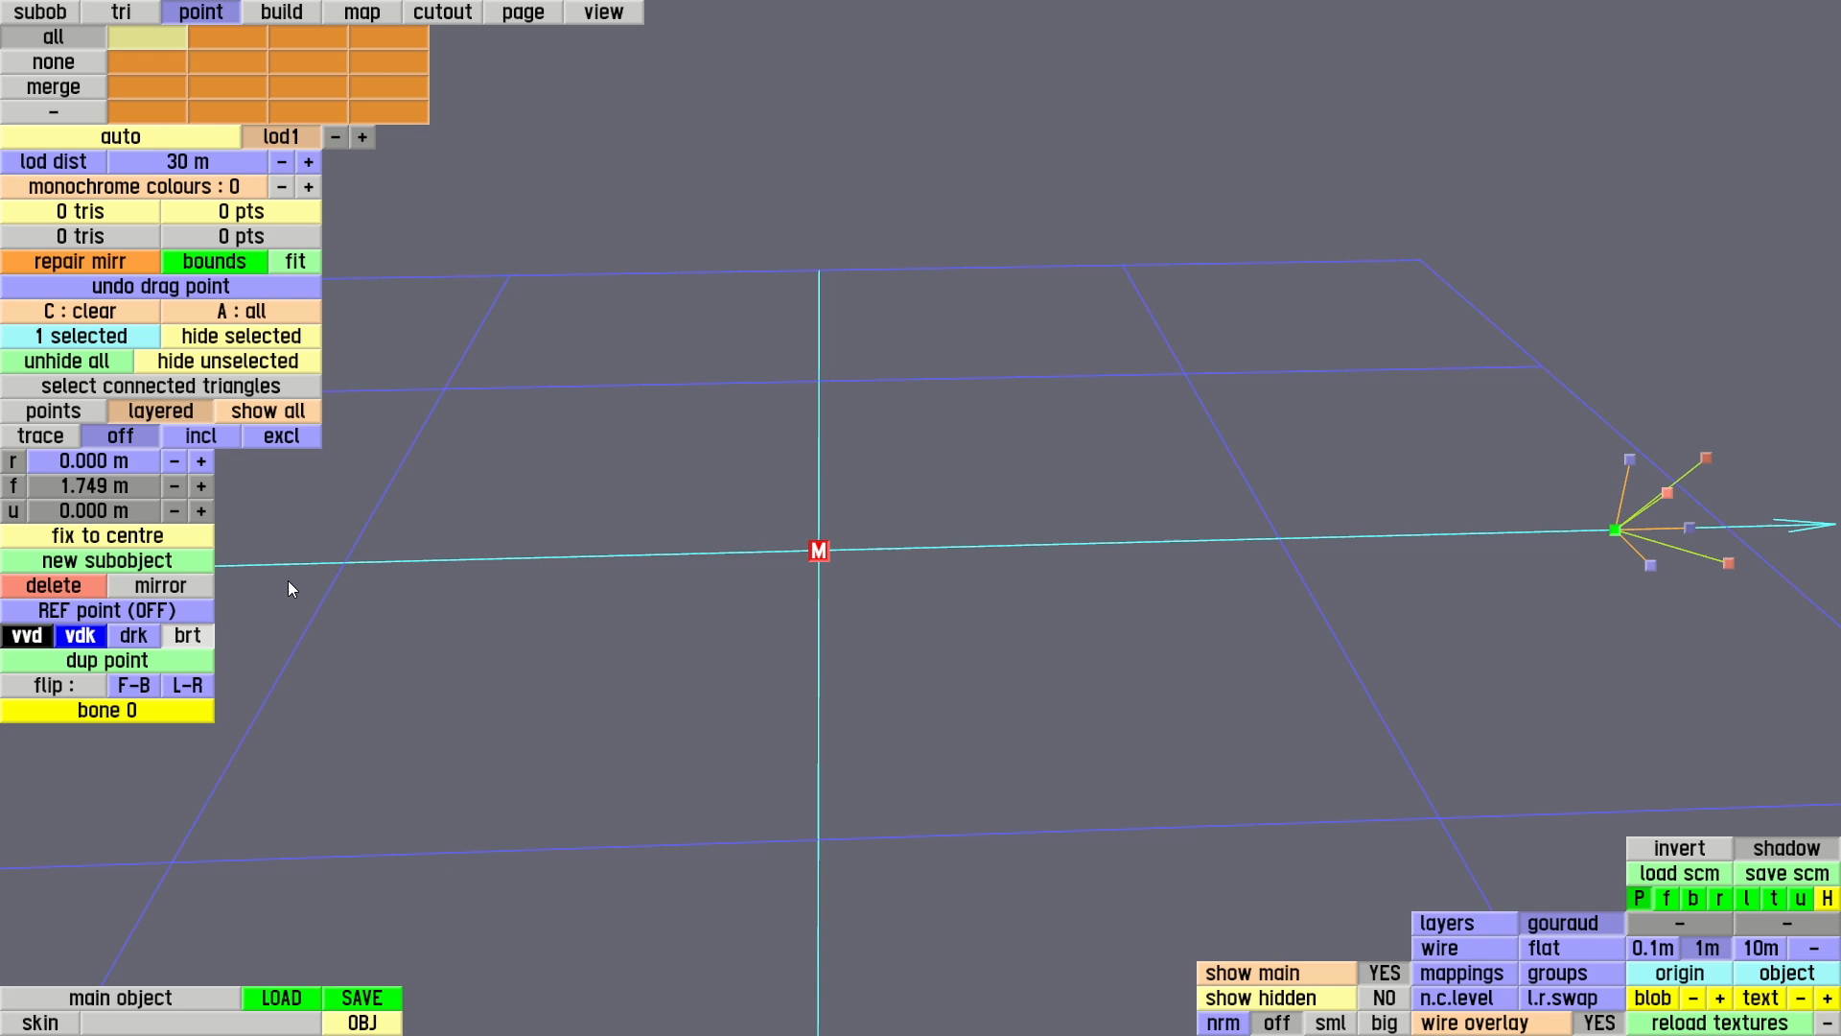
{"action": "left_click", "coordinate": [201, 493]}
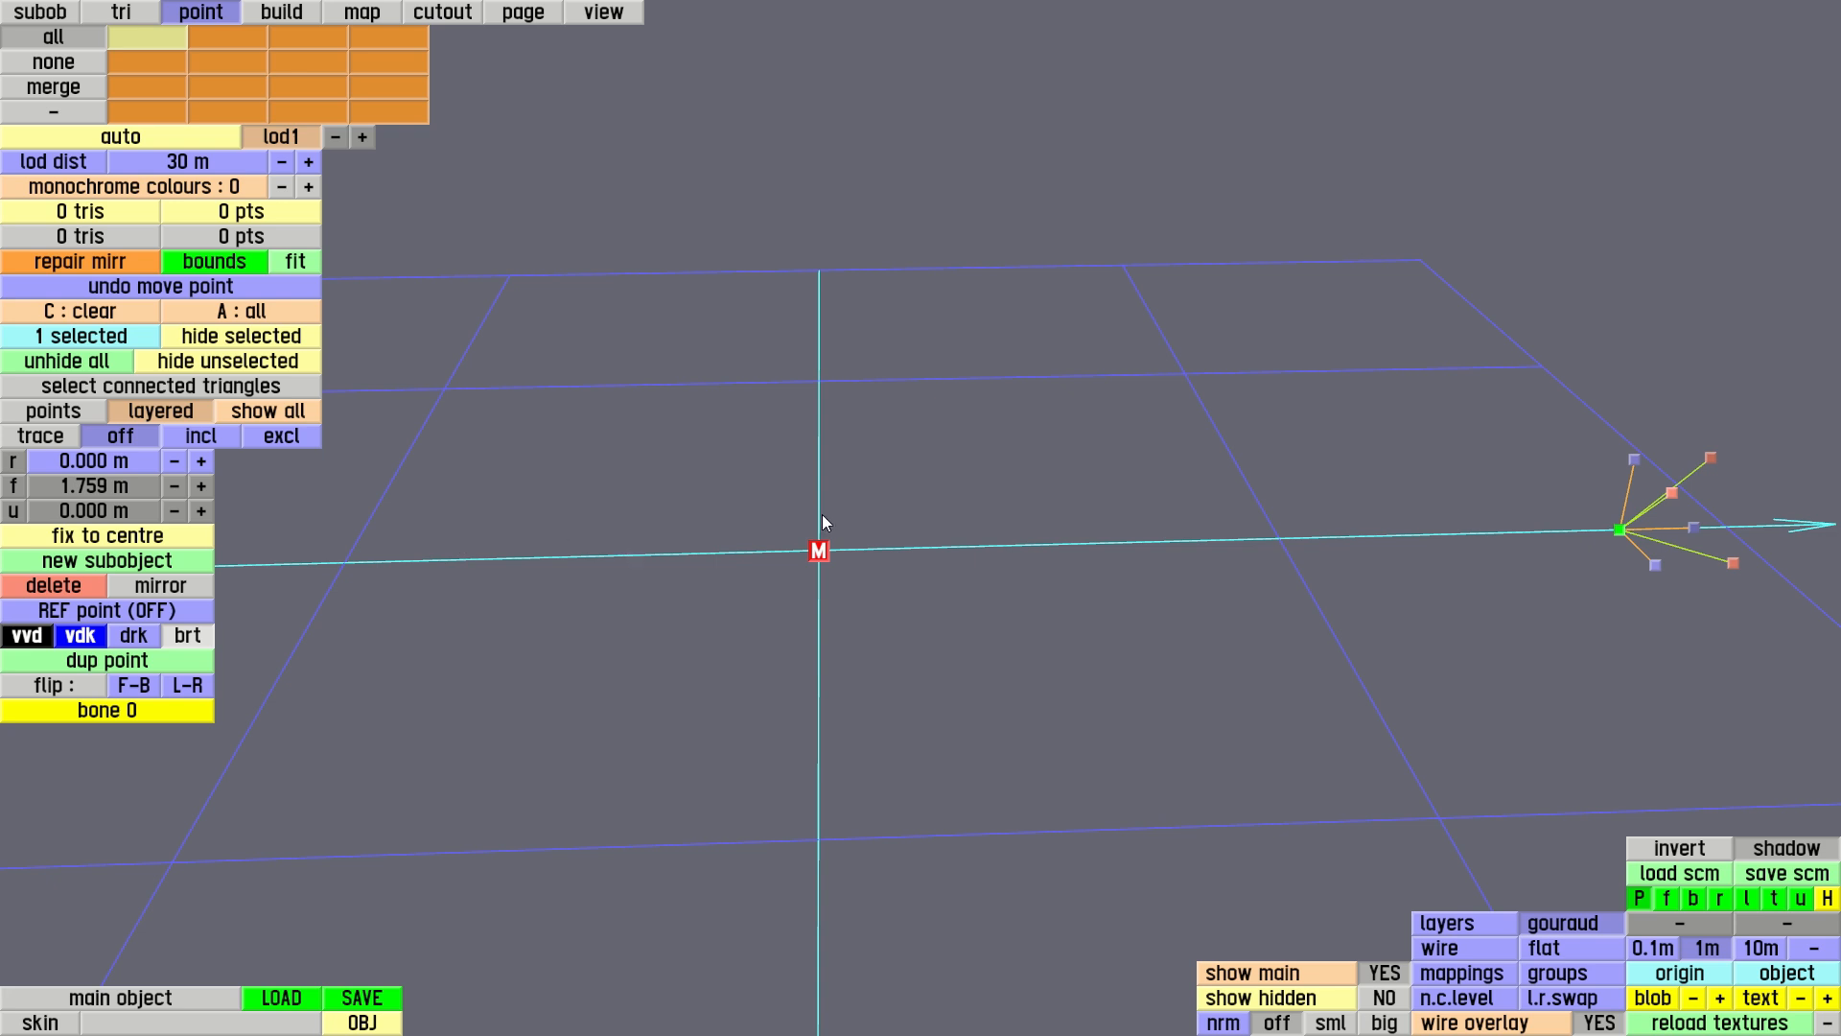
In the right side view, duplicate the point three times up the nose and back along the bonnet, at u about 0.696, 0.796 and 0.896 m
{"action": "key", "text": "r"}
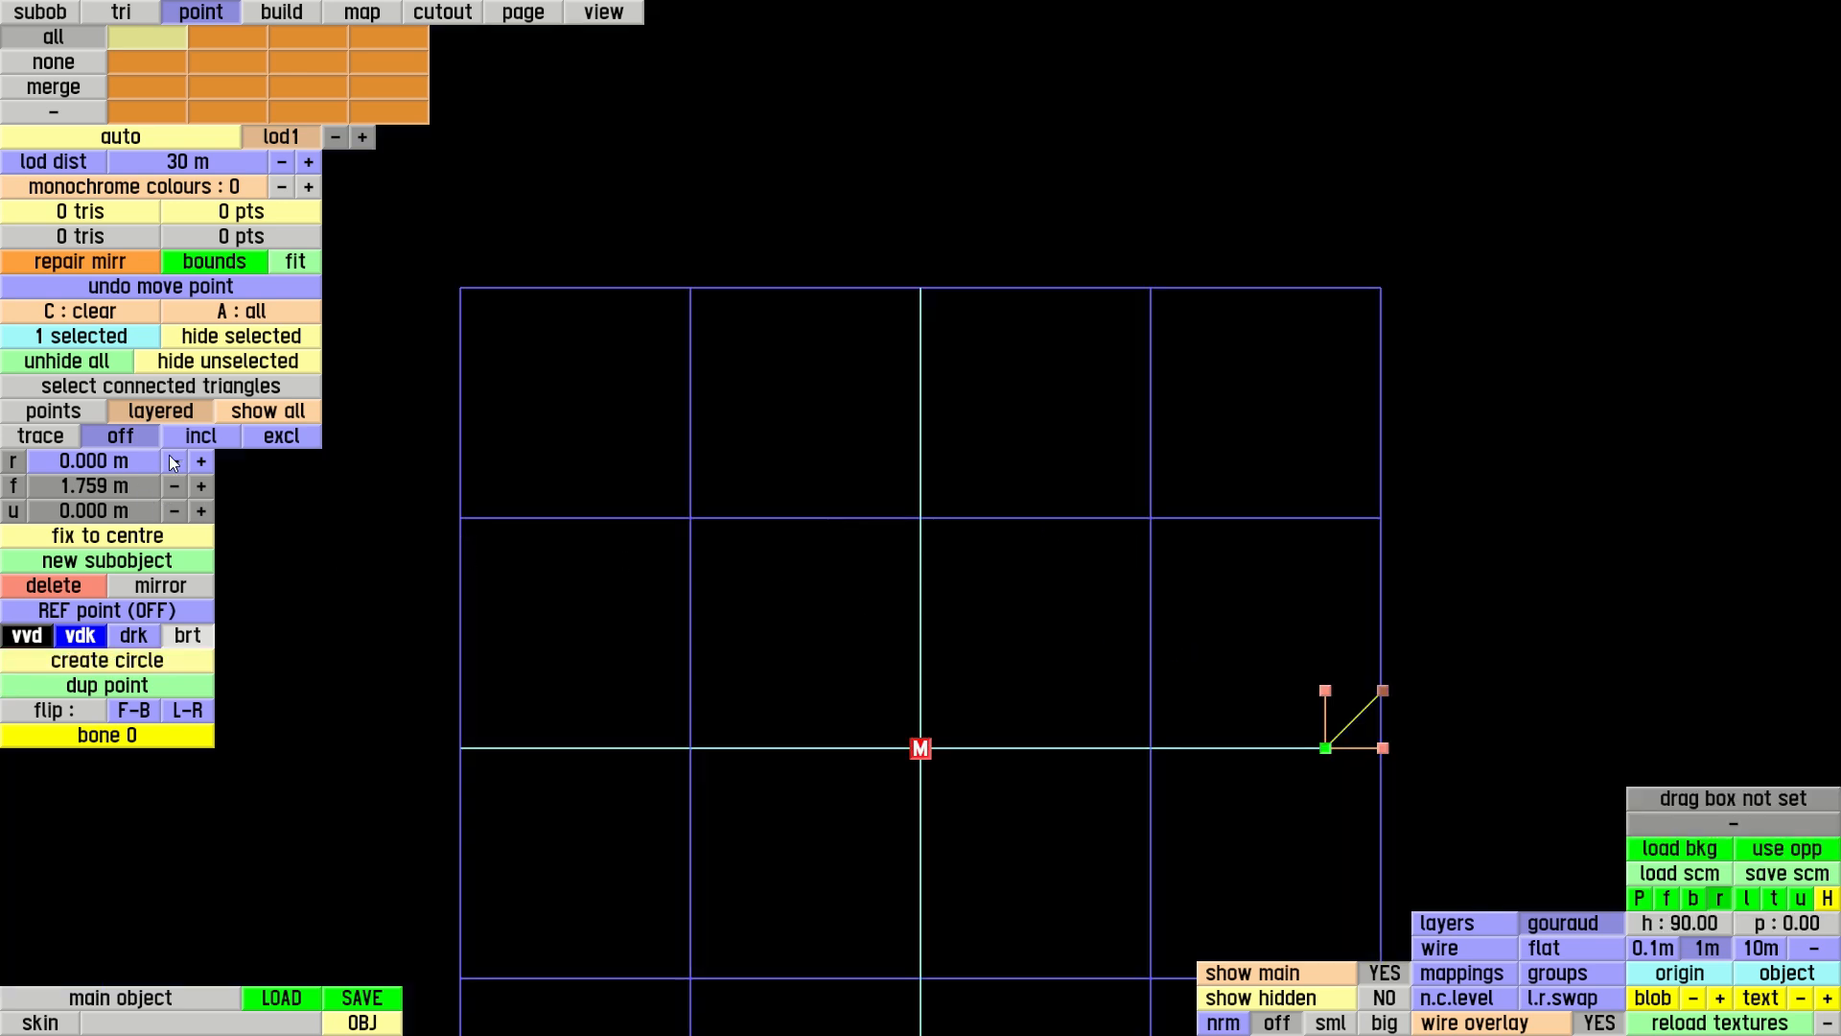
{"action": "left_click", "coordinate": [111, 687]}
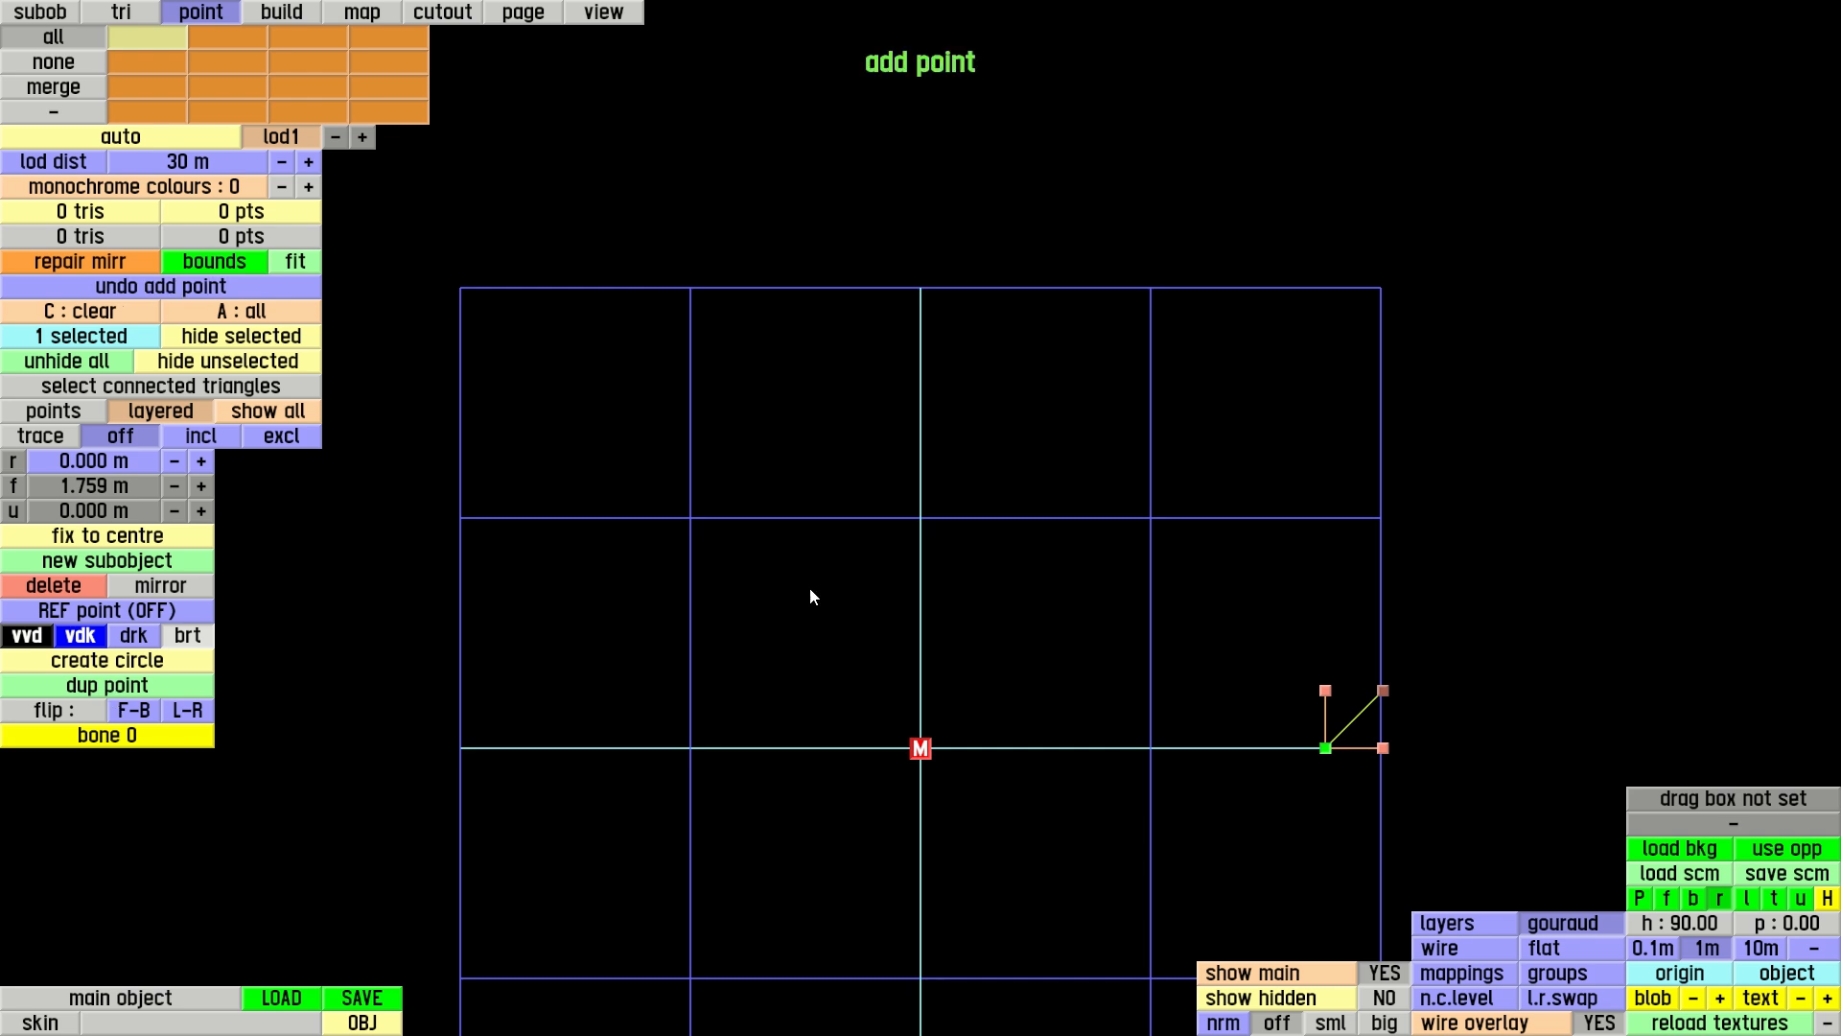
{"action": "left_click_drag", "start_coordinate": [1331, 693], "coordinate": [1330, 539]}
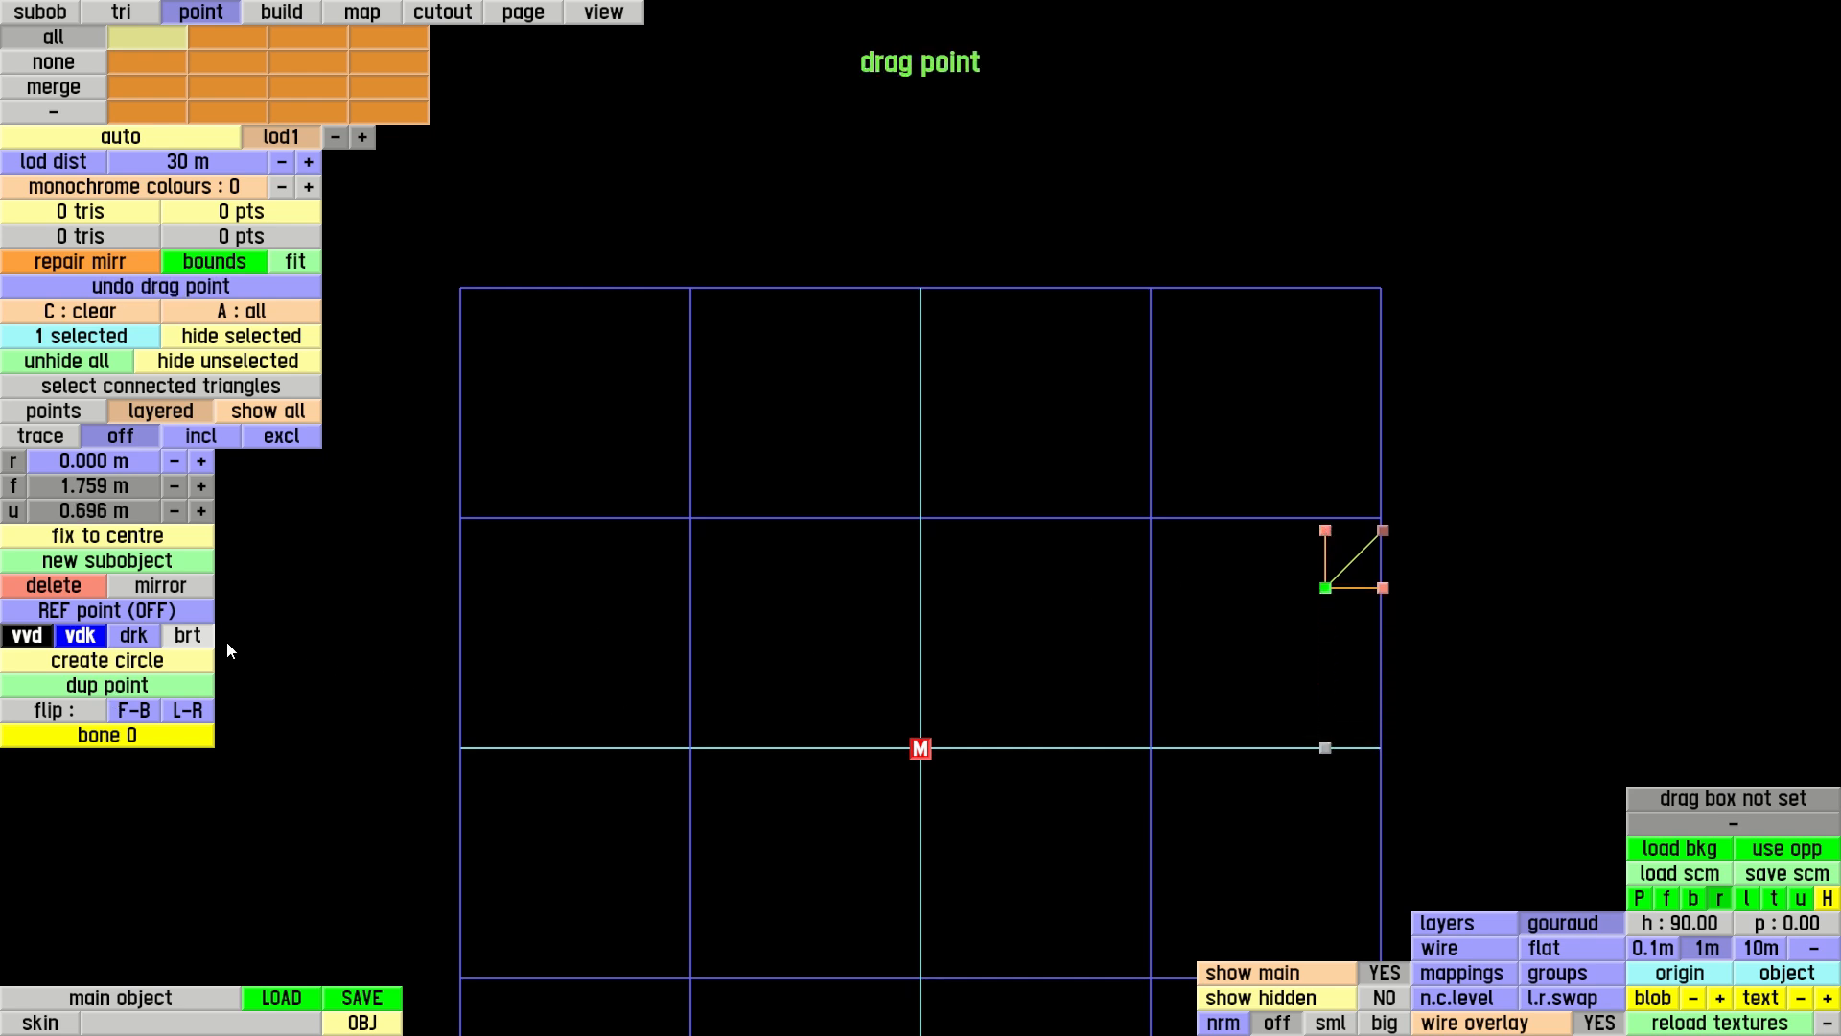
{"action": "left_click", "coordinate": [125, 686]}
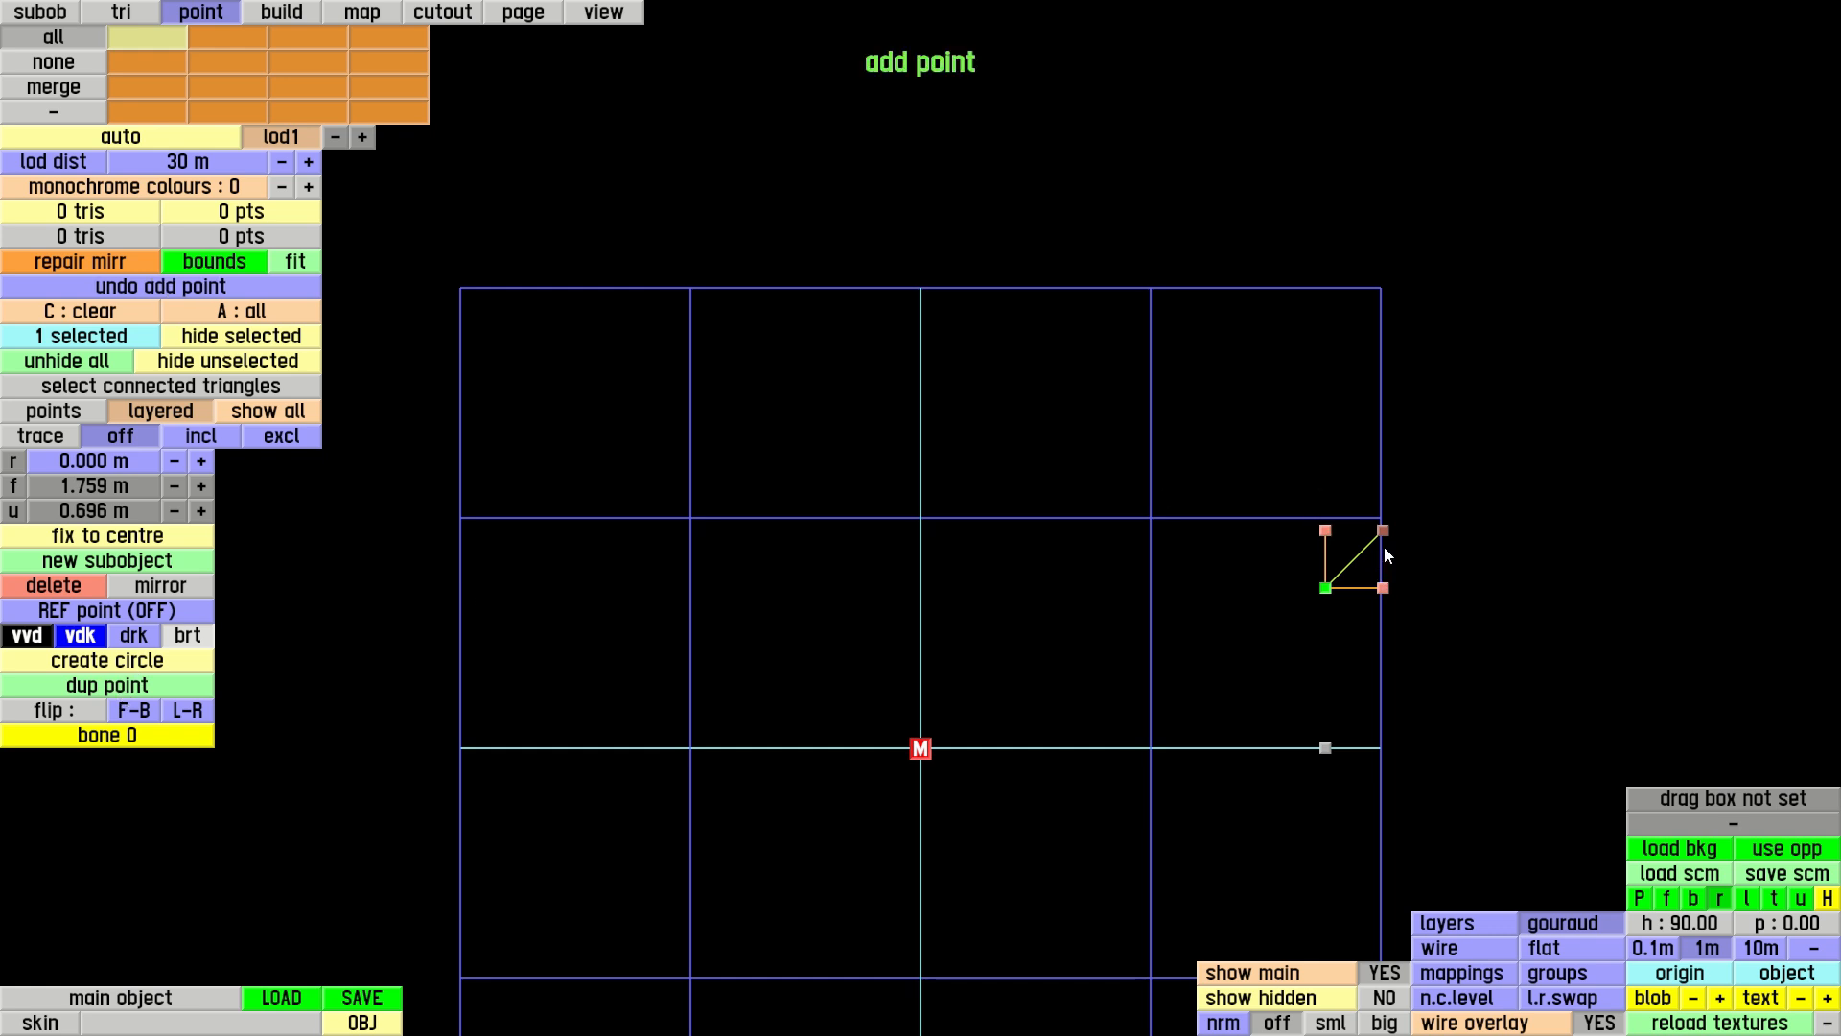
{"action": "left_click_drag", "start_coordinate": [1386, 532], "coordinate": [1099, 486]}
{"action": "left_click", "coordinate": [125, 683]}
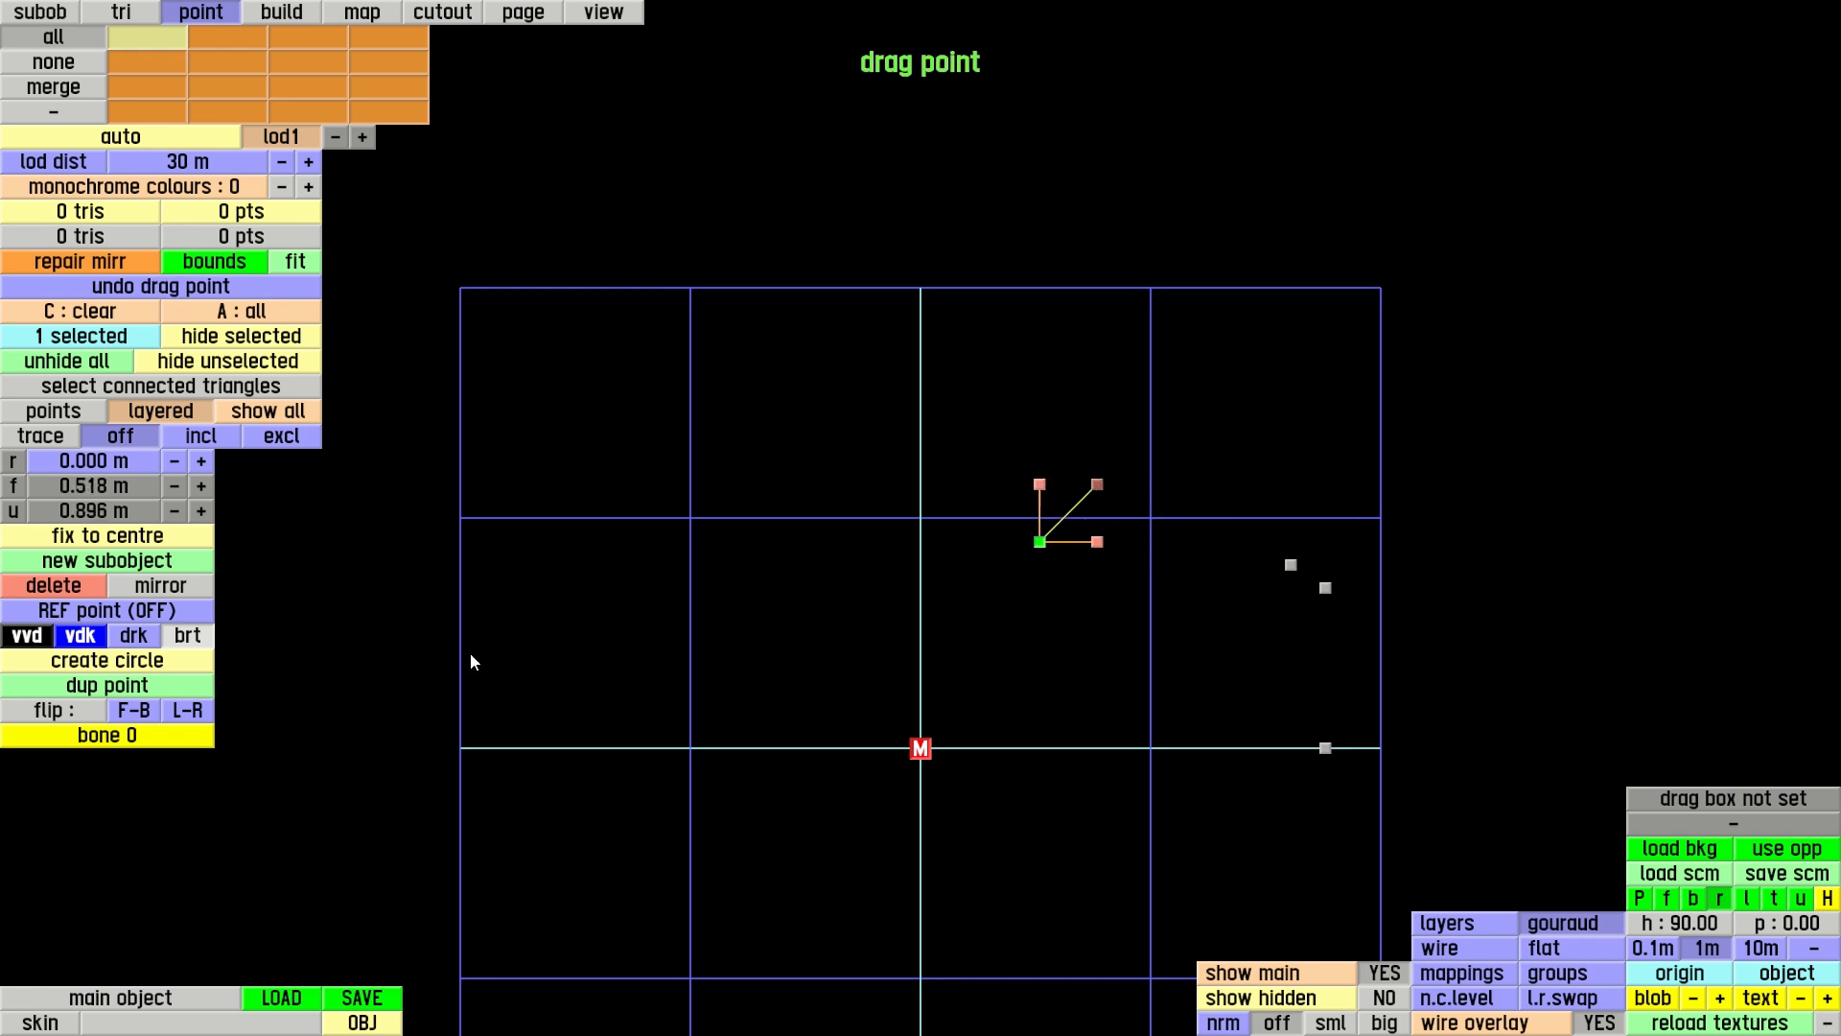
Continue duplicating the point around the roof and tail of the car outline, ending at about f -1.644 m, u 0.029 m
{"action": "left_click", "coordinate": [100, 687]}
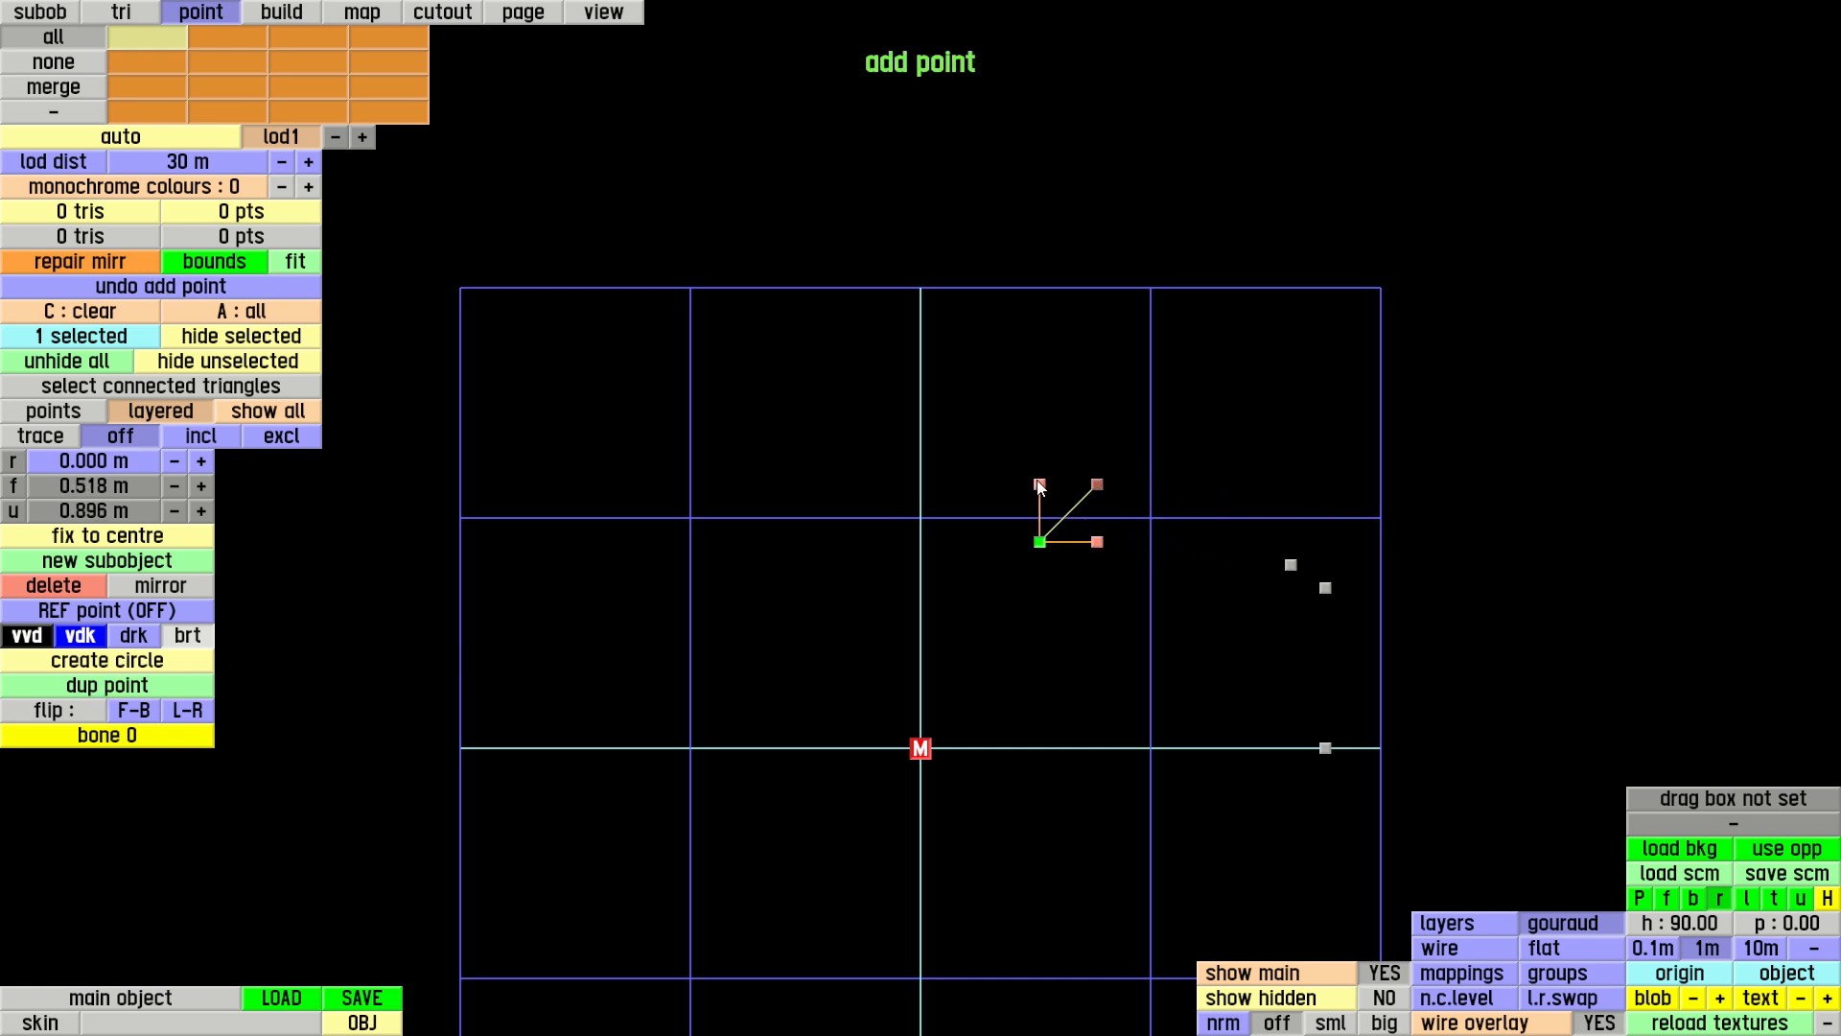
{"action": "left_click_drag", "start_coordinate": [1081, 491], "coordinate": [963, 413]}
{"action": "left_click", "coordinate": [145, 687]}
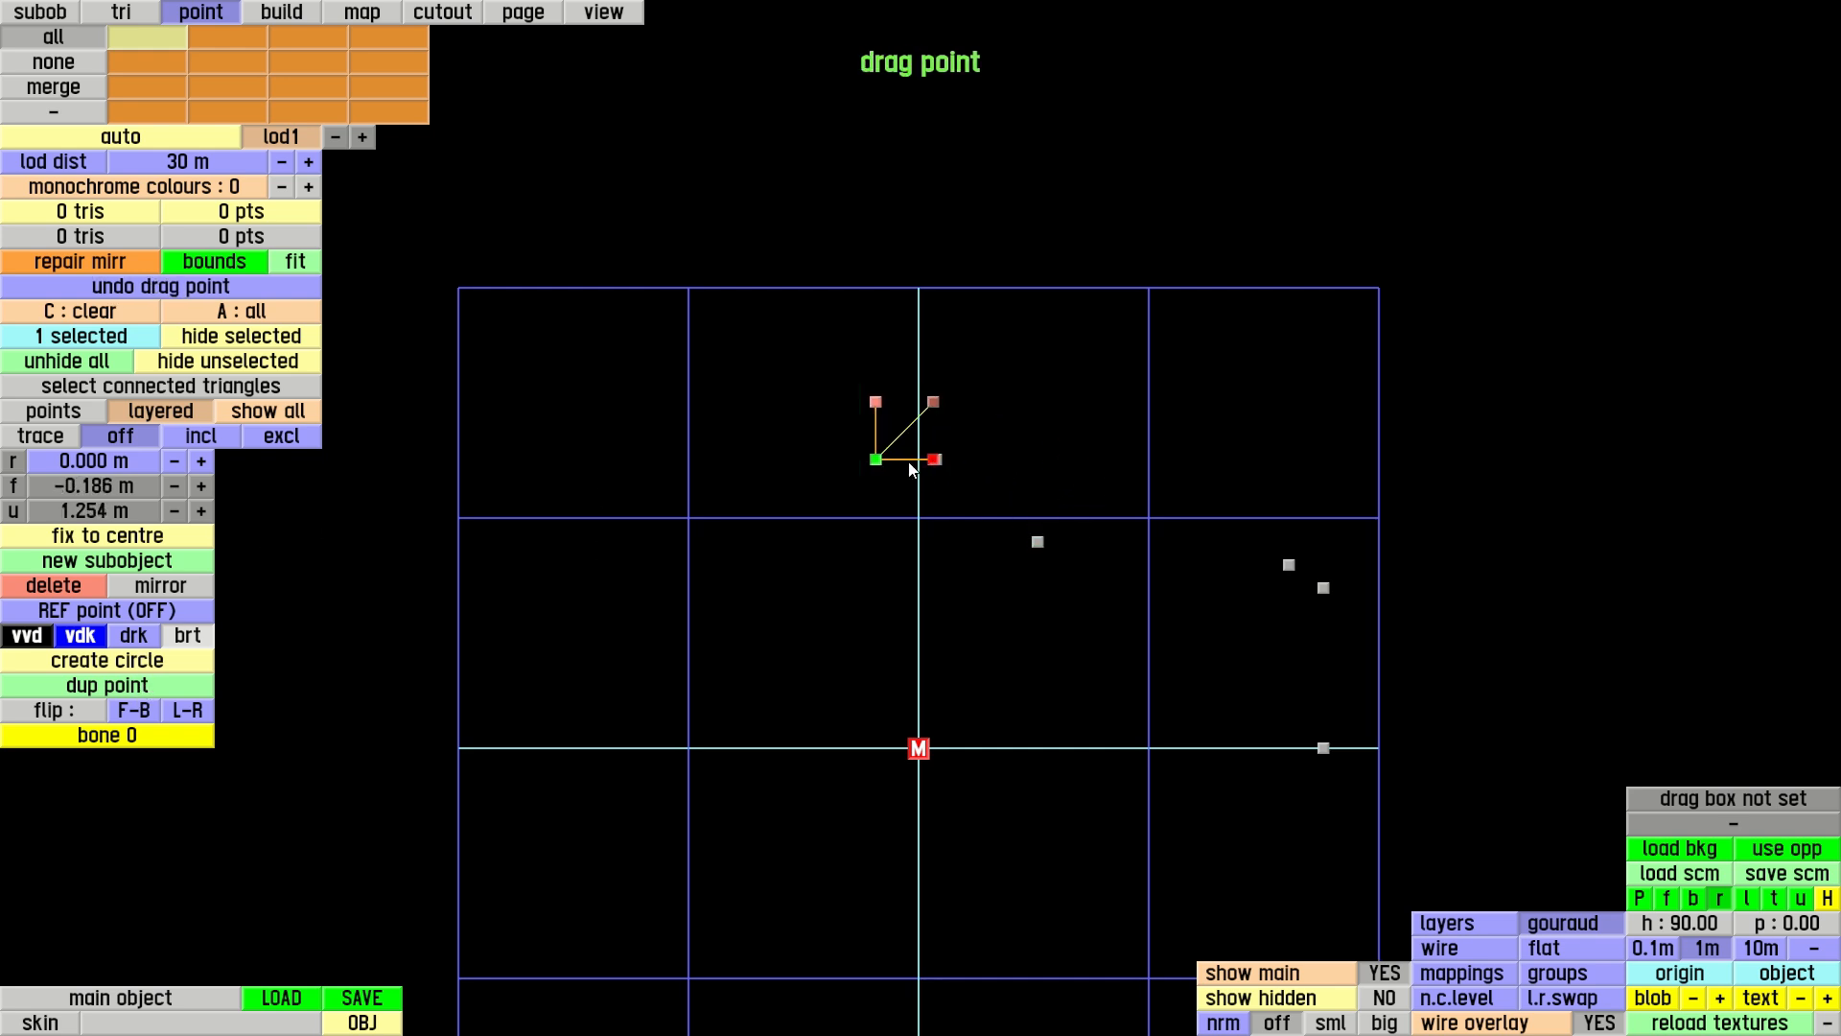
{"action": "left_click", "coordinate": [155, 680]}
{"action": "left_click_drag", "start_coordinate": [798, 405], "coordinate": [596, 687]}
{"action": "left_click", "coordinate": [153, 684]}
{"action": "left_click", "coordinate": [171, 687]}
{"action": "left_click", "coordinate": [163, 686]}
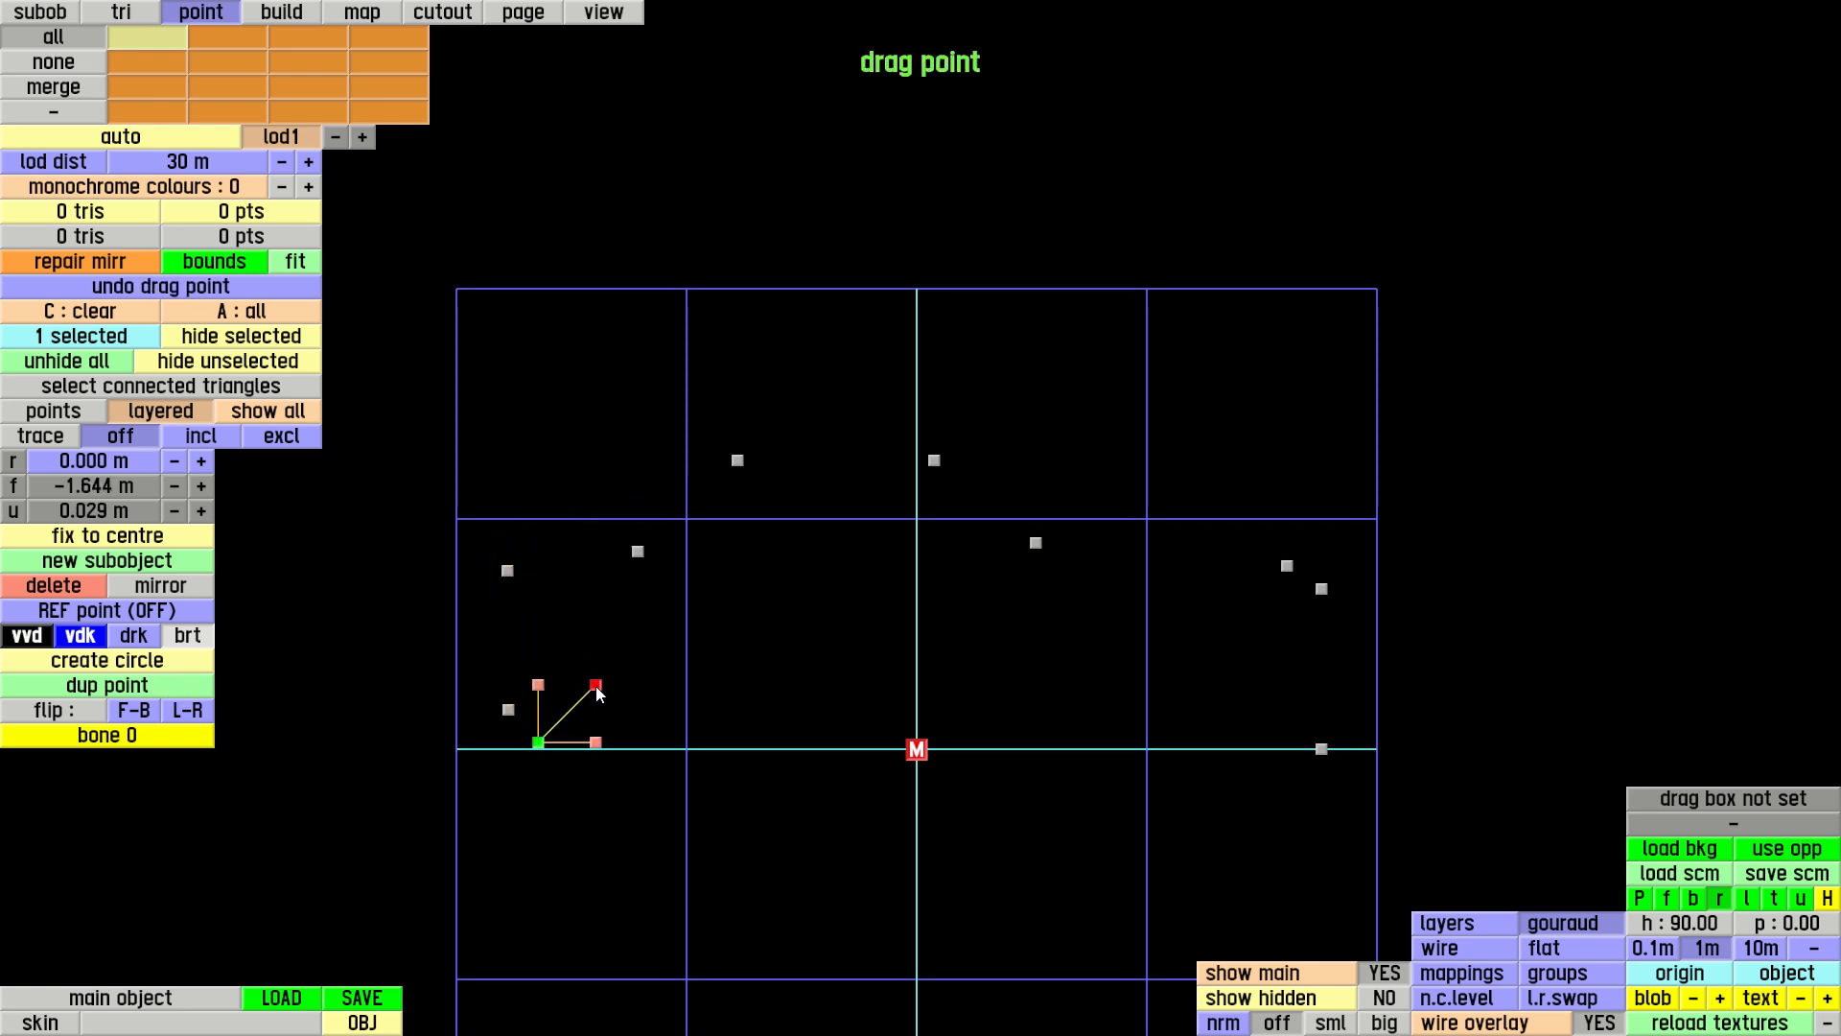
Set the height (u) of the last rear outline point to 0 m
{"action": "left_click", "coordinate": [82, 508]}
{"action": "type", "text": "0"}
{"action": "key", "text": "Return"}
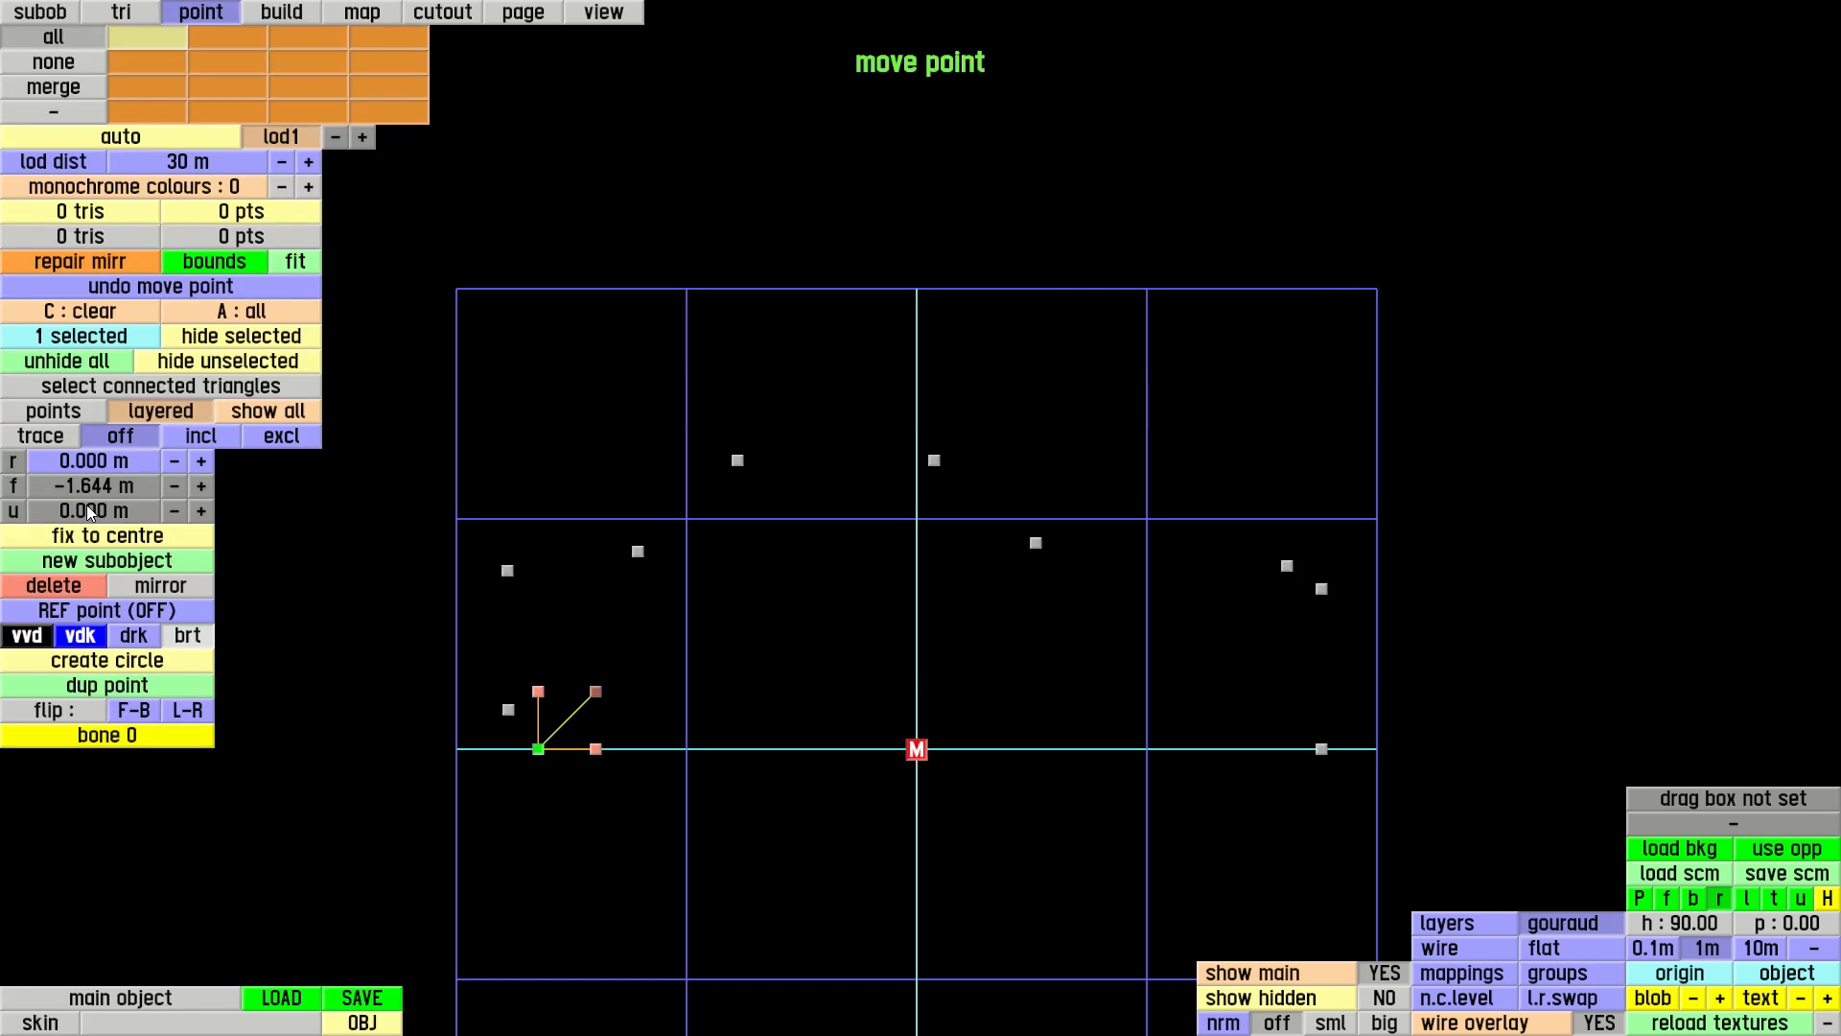
Duplicate the front ground point, leaving one point at f 1.609 m, u 0 and one at f 1.759 m, u 0.129 m
{"action": "left_click", "coordinate": [1323, 750]}
{"action": "left_click", "coordinate": [155, 687]}
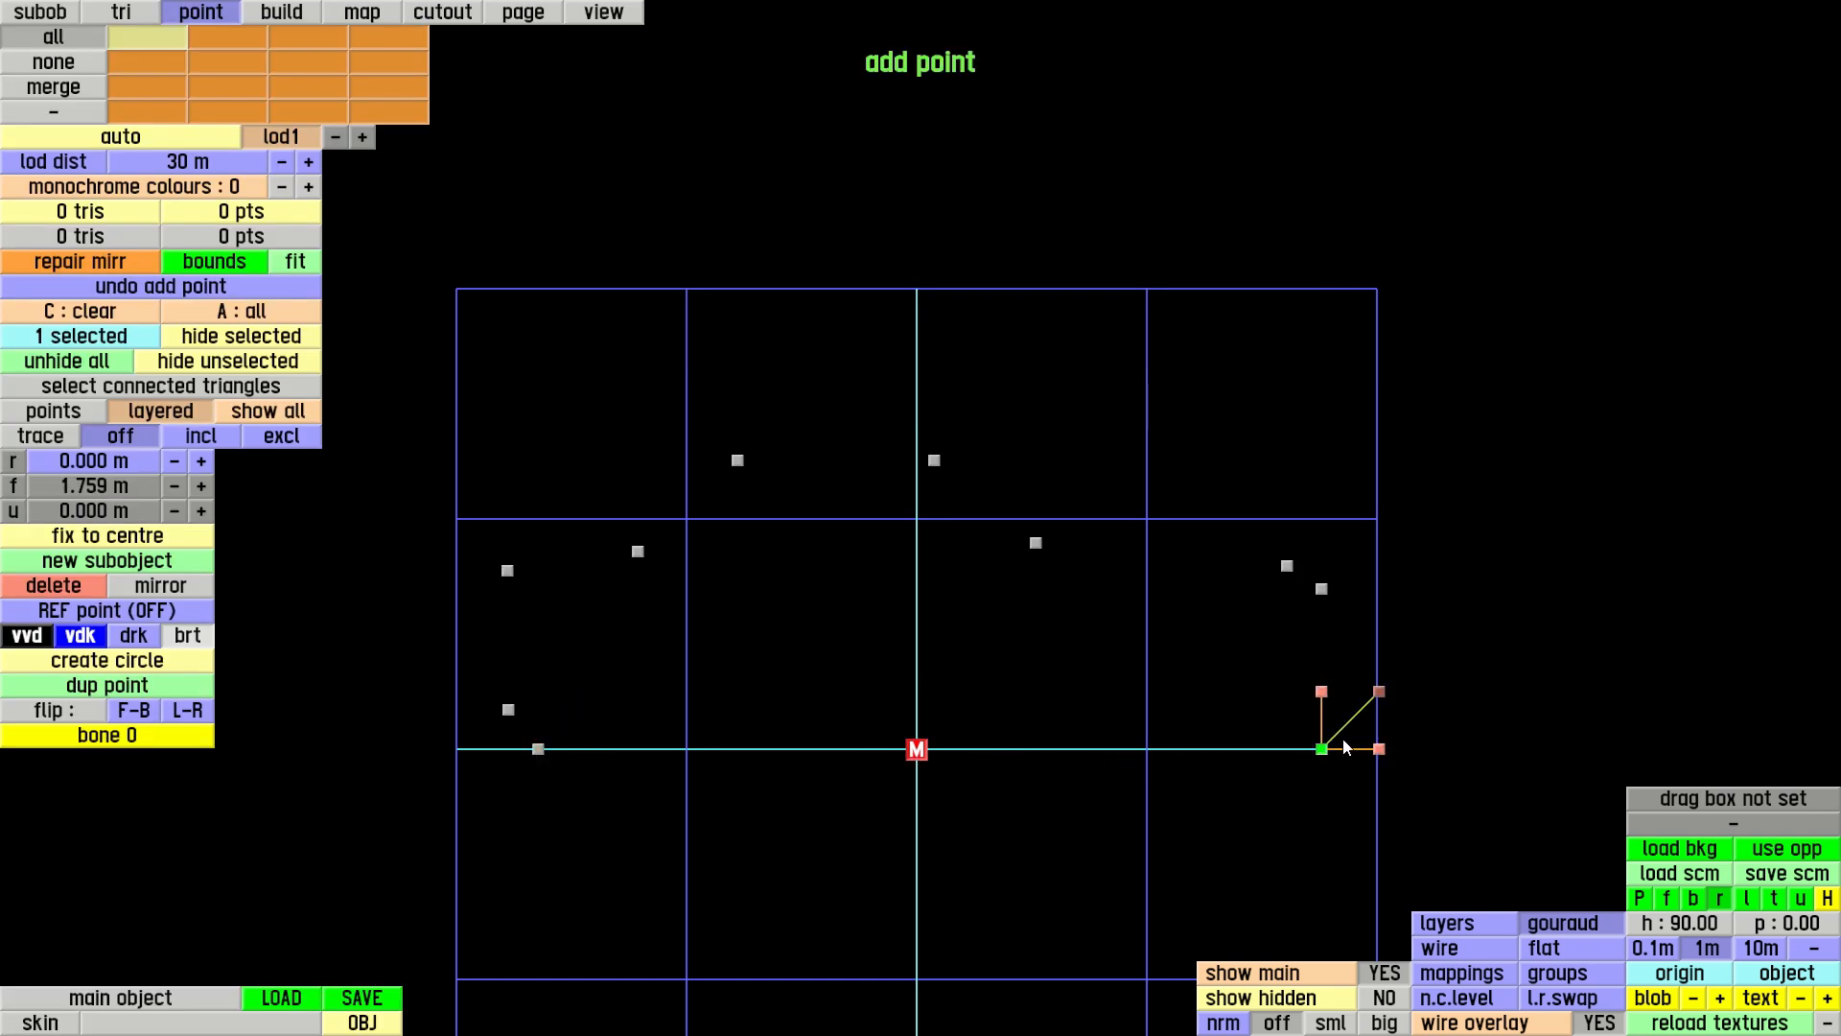
{"action": "left_click_drag", "start_coordinate": [1378, 752], "coordinate": [1322, 666]}
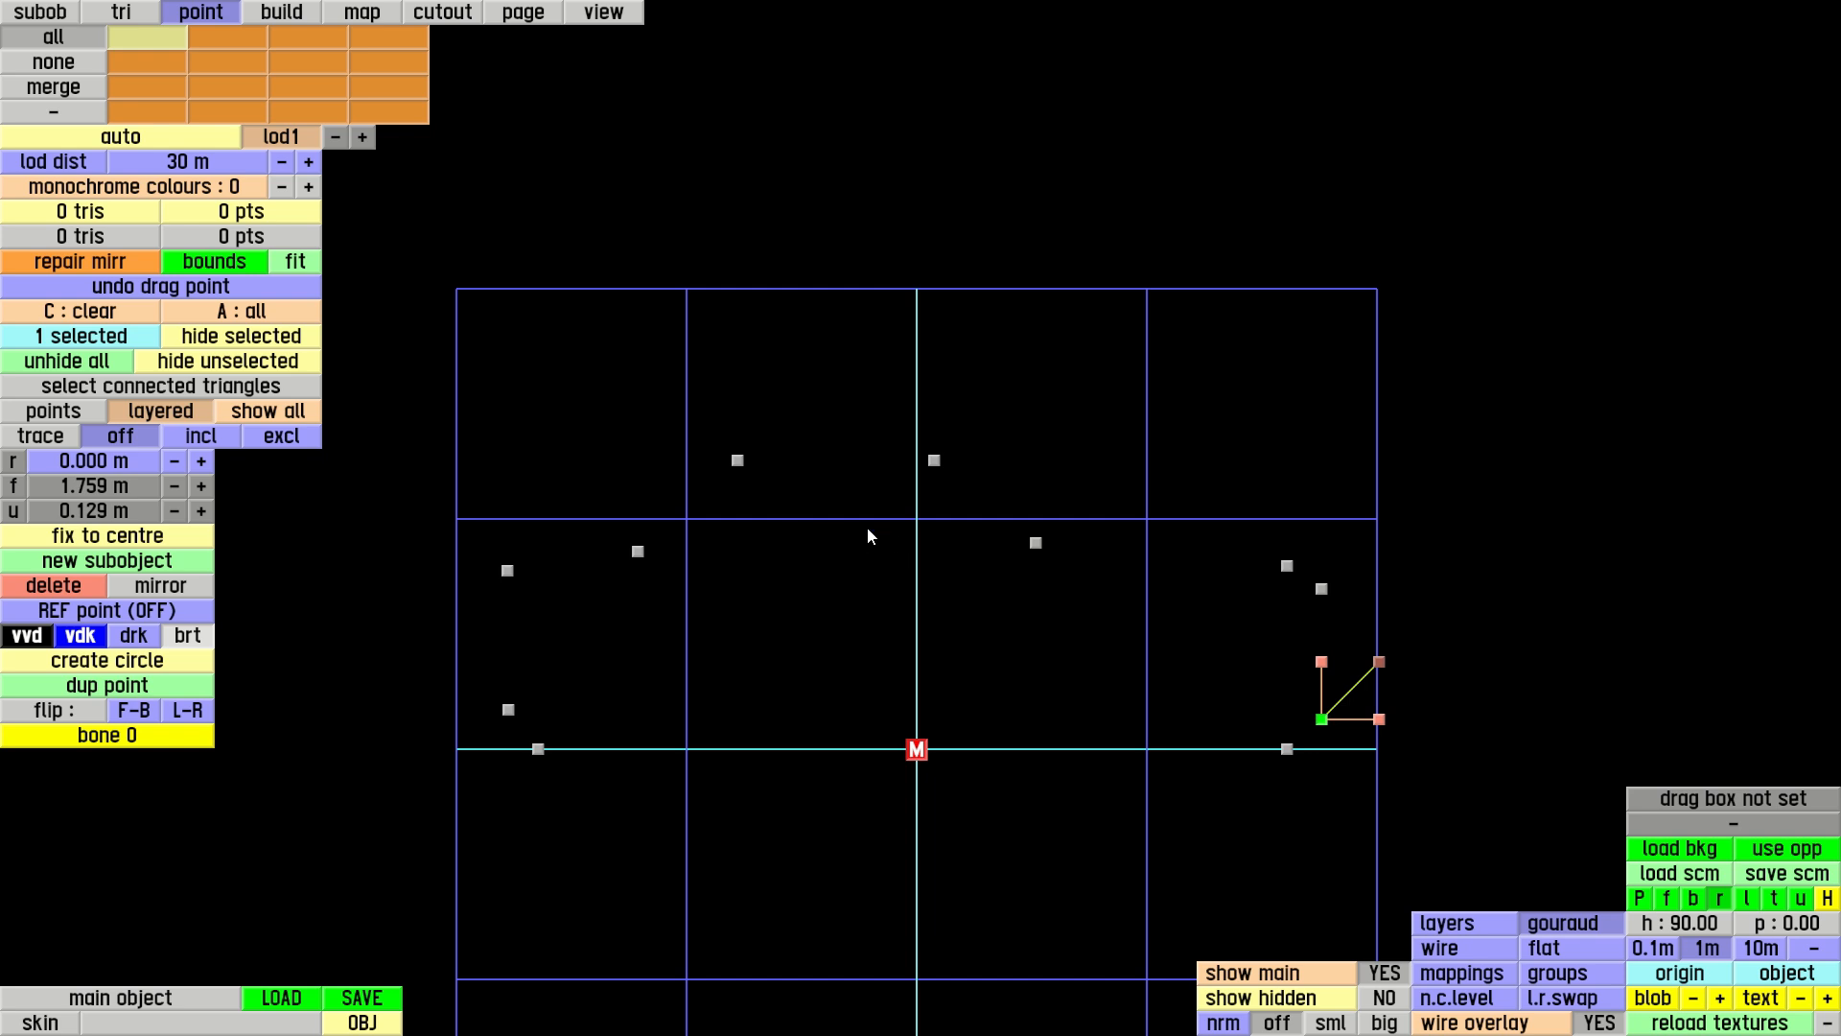
Shift the windscreen-base point slightly forward and down, and lower the two upper nose points together, bringing the rearmost of them to u 0.741 m
{"action": "left_click", "coordinate": [1040, 544]}
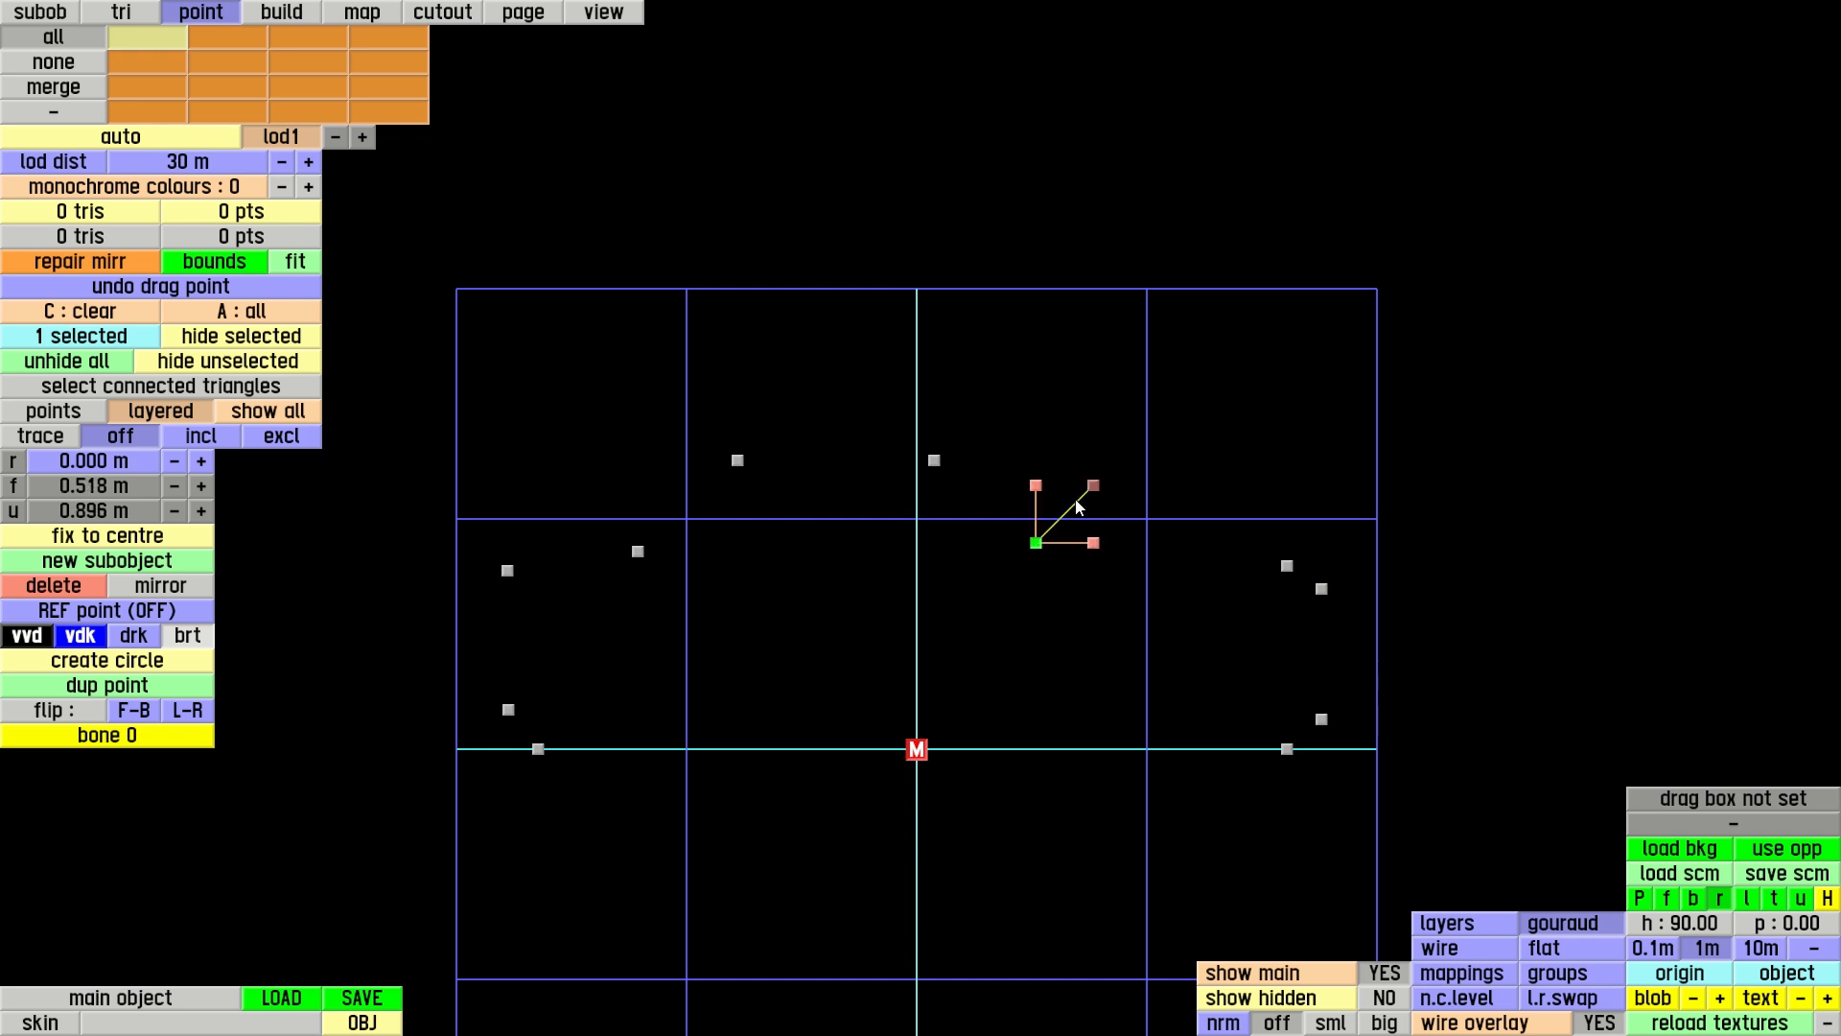
{"action": "left_click_drag", "start_coordinate": [1091, 490], "coordinate": [1292, 573]}
{"action": "left_click", "coordinate": [1324, 591]}
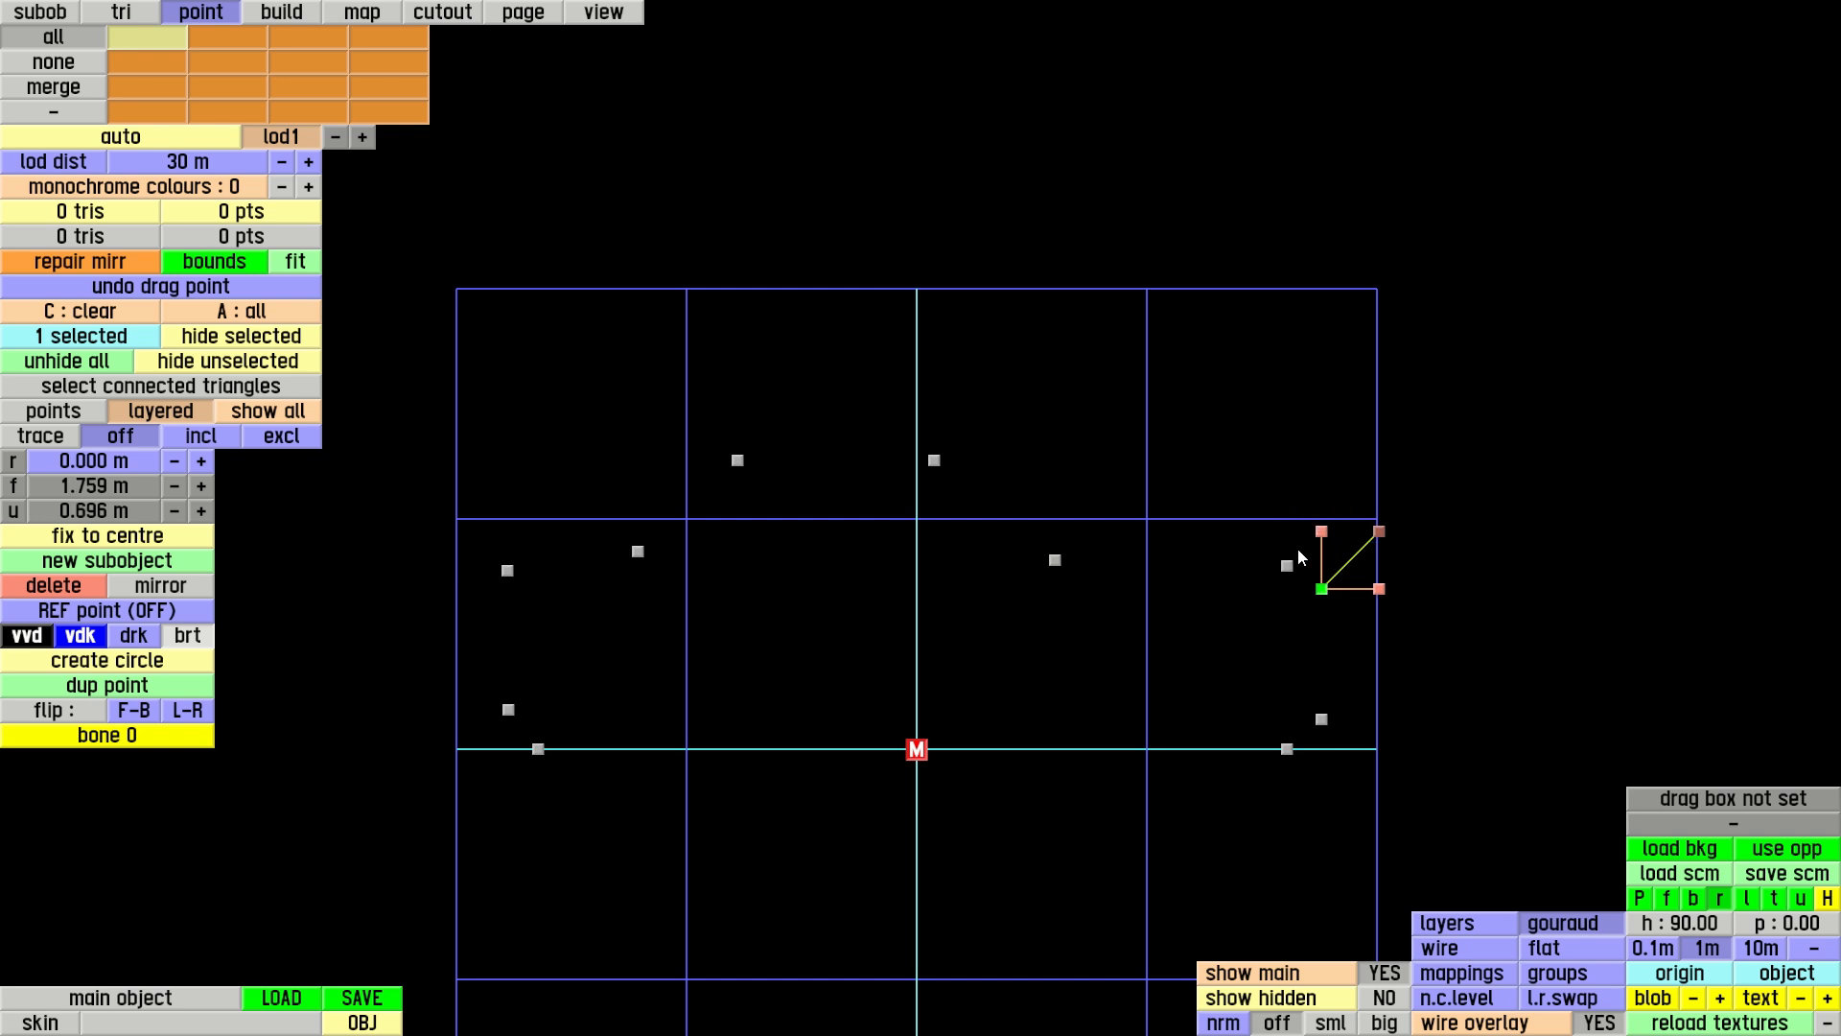
{"action": "left_click", "coordinate": [1289, 568], "text": "shift"}
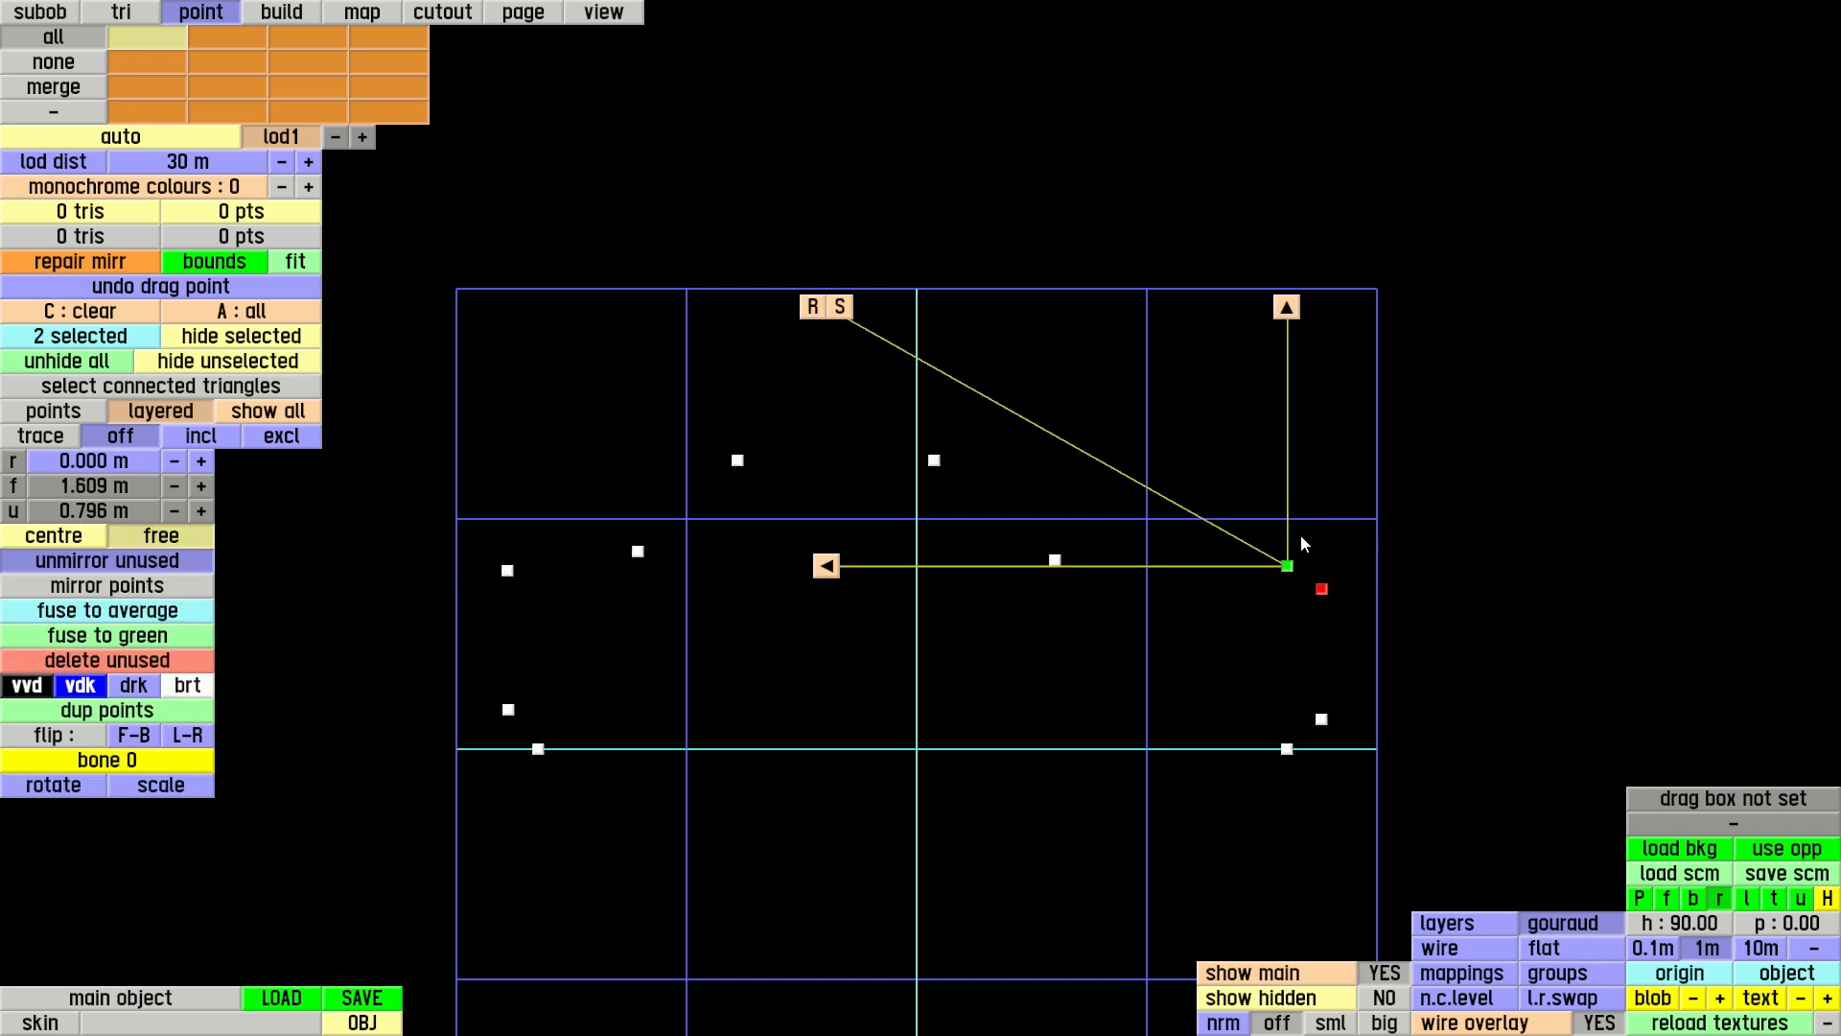
{"action": "left_click_drag", "start_coordinate": [1292, 519], "coordinate": [1289, 523]}
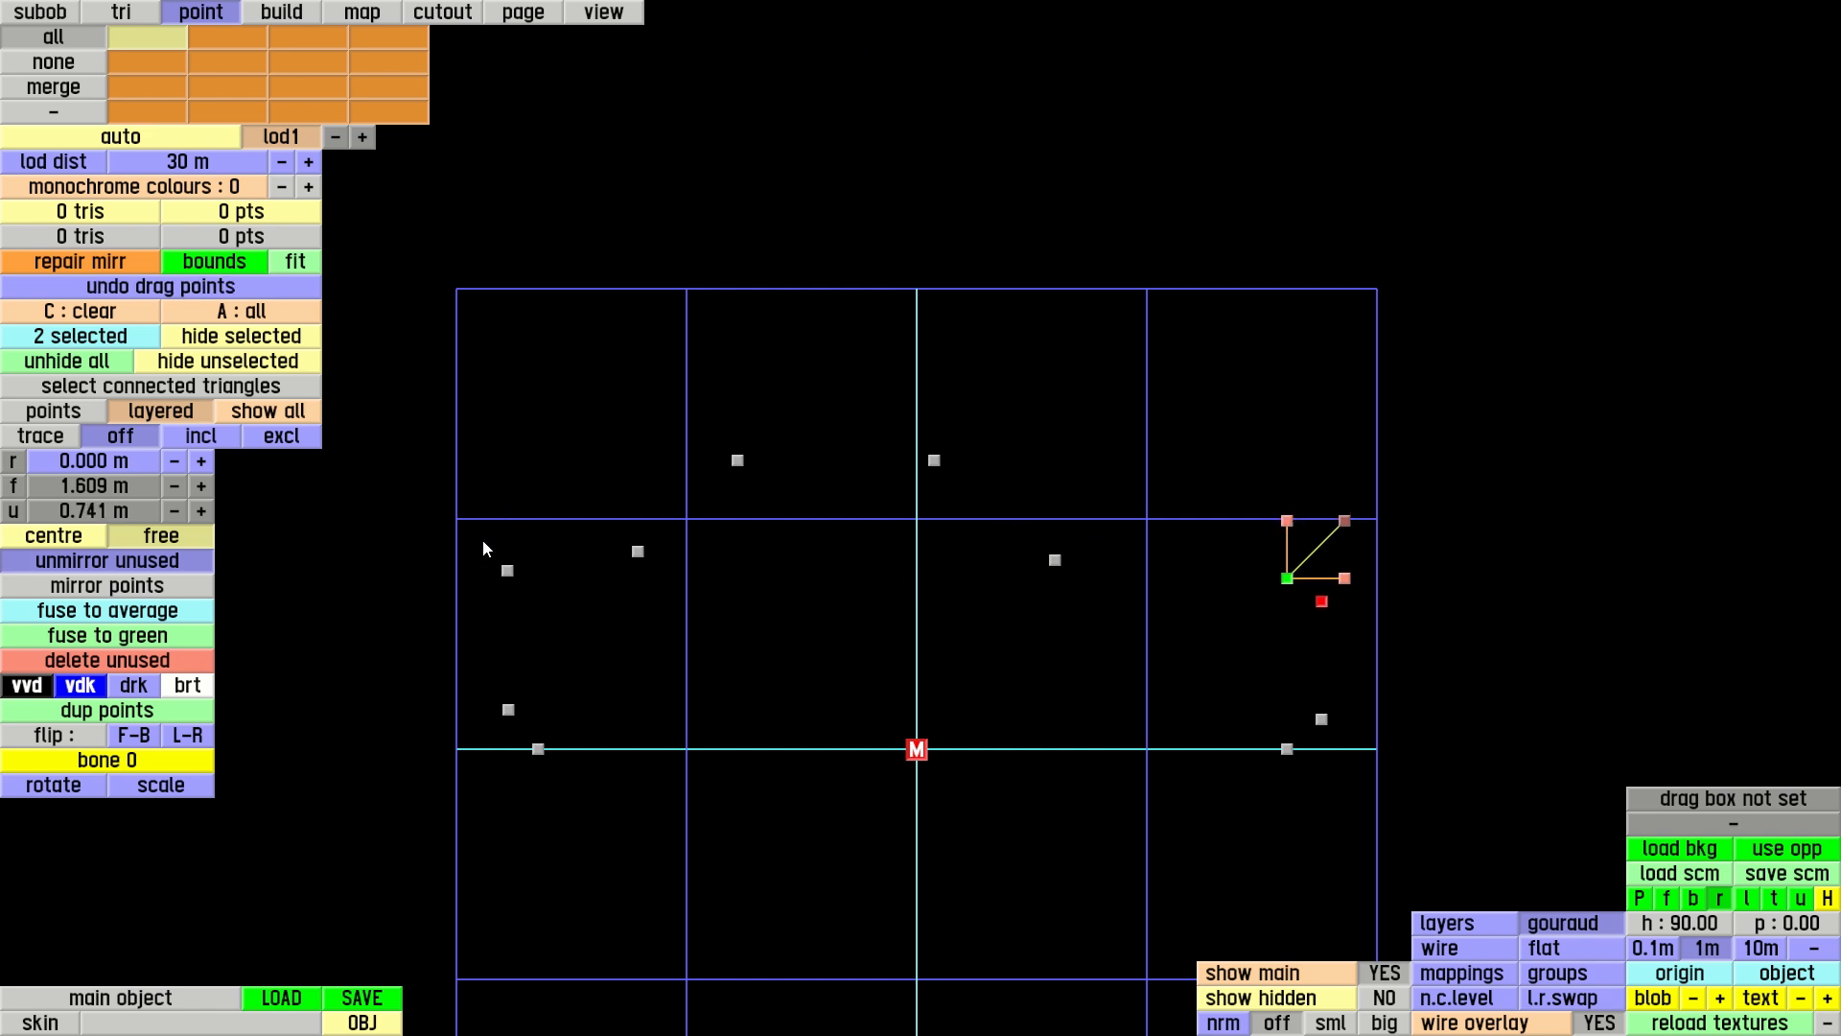
Duplicate the upper rear corner point, placing the pair at f -1.778 m, u 0.671 m and f -1.686 m, u 0.779 m
{"action": "left_click", "coordinate": [508, 571]}
{"action": "left_click_drag", "start_coordinate": [509, 577], "coordinate": [591, 515]}
{"action": "left_click", "coordinate": [509, 578]}
{"action": "left_click", "coordinate": [509, 578]}
{"action": "left_click", "coordinate": [124, 685]}
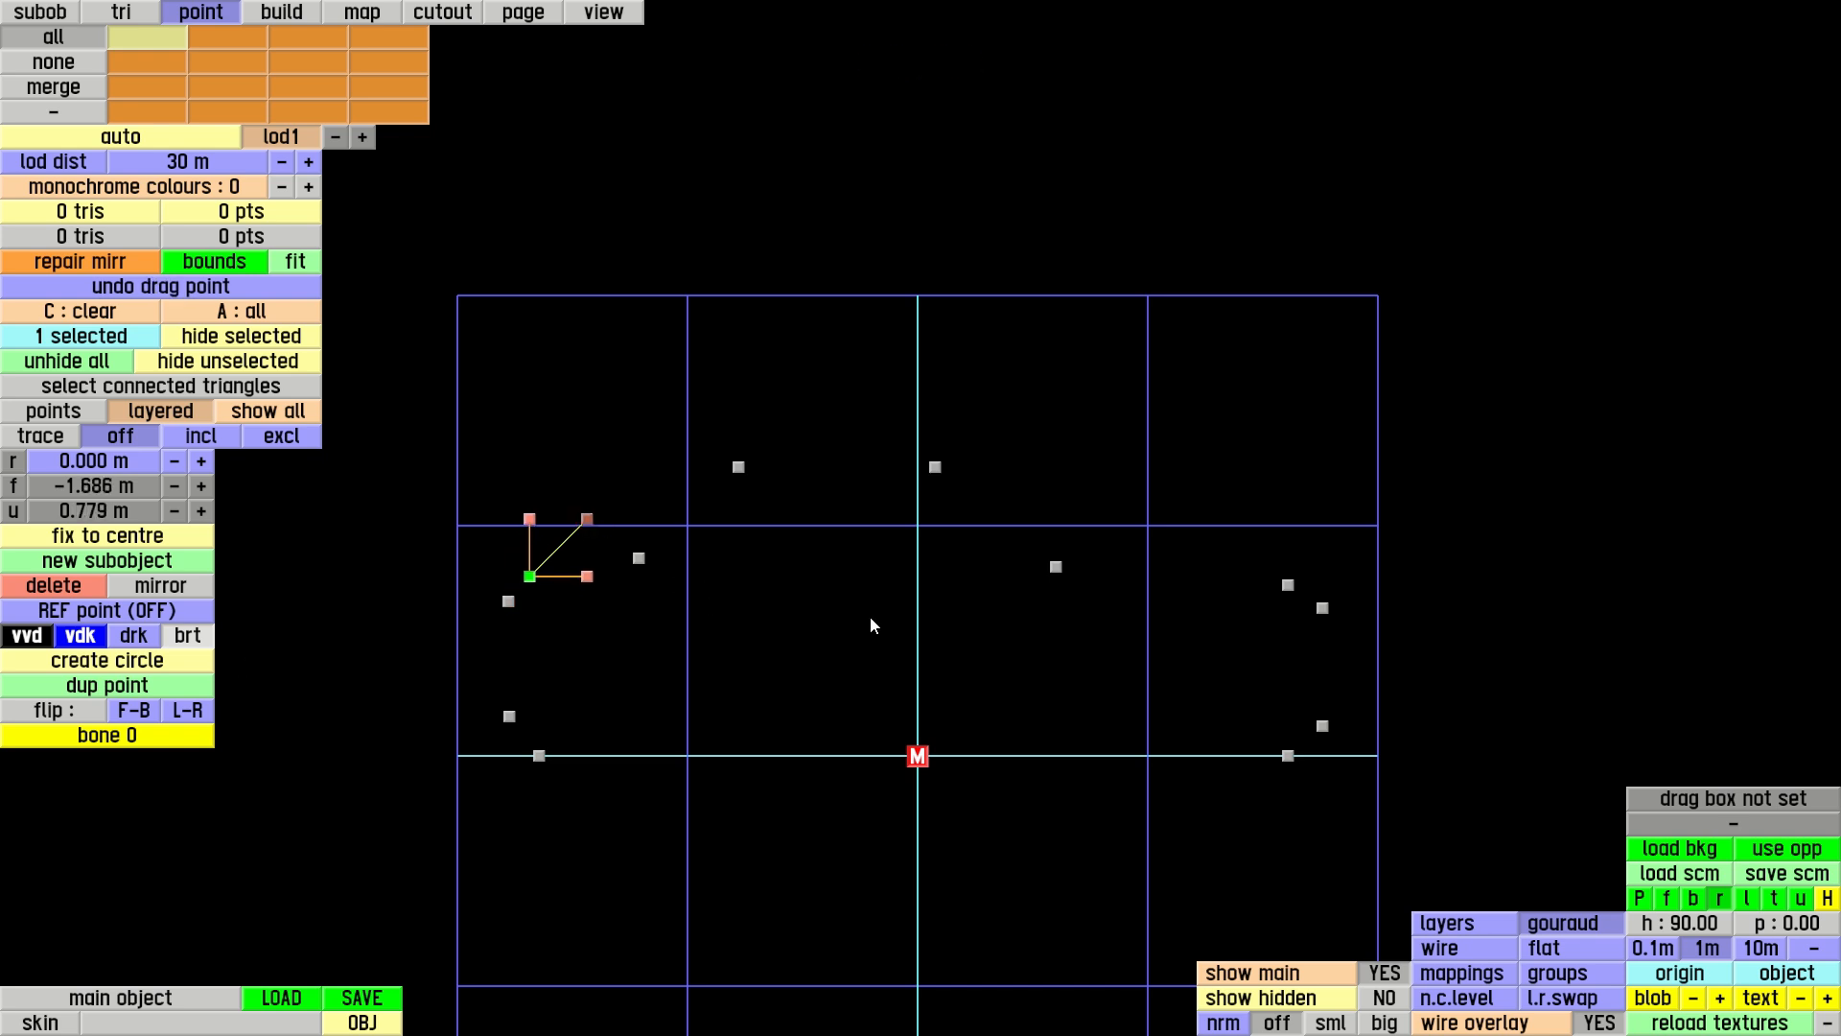
Clear the point selection and examine the finished car outline in the perspective view
{"action": "key", "text": "p"}
{"action": "right_click_drag", "start_coordinate": [1188, 524], "coordinate": [1073, 474]}
{"action": "left_click_drag", "start_coordinate": [1074, 473], "coordinate": [1089, 403]}
{"action": "right_click_drag", "start_coordinate": [1089, 403], "coordinate": [1122, 460]}
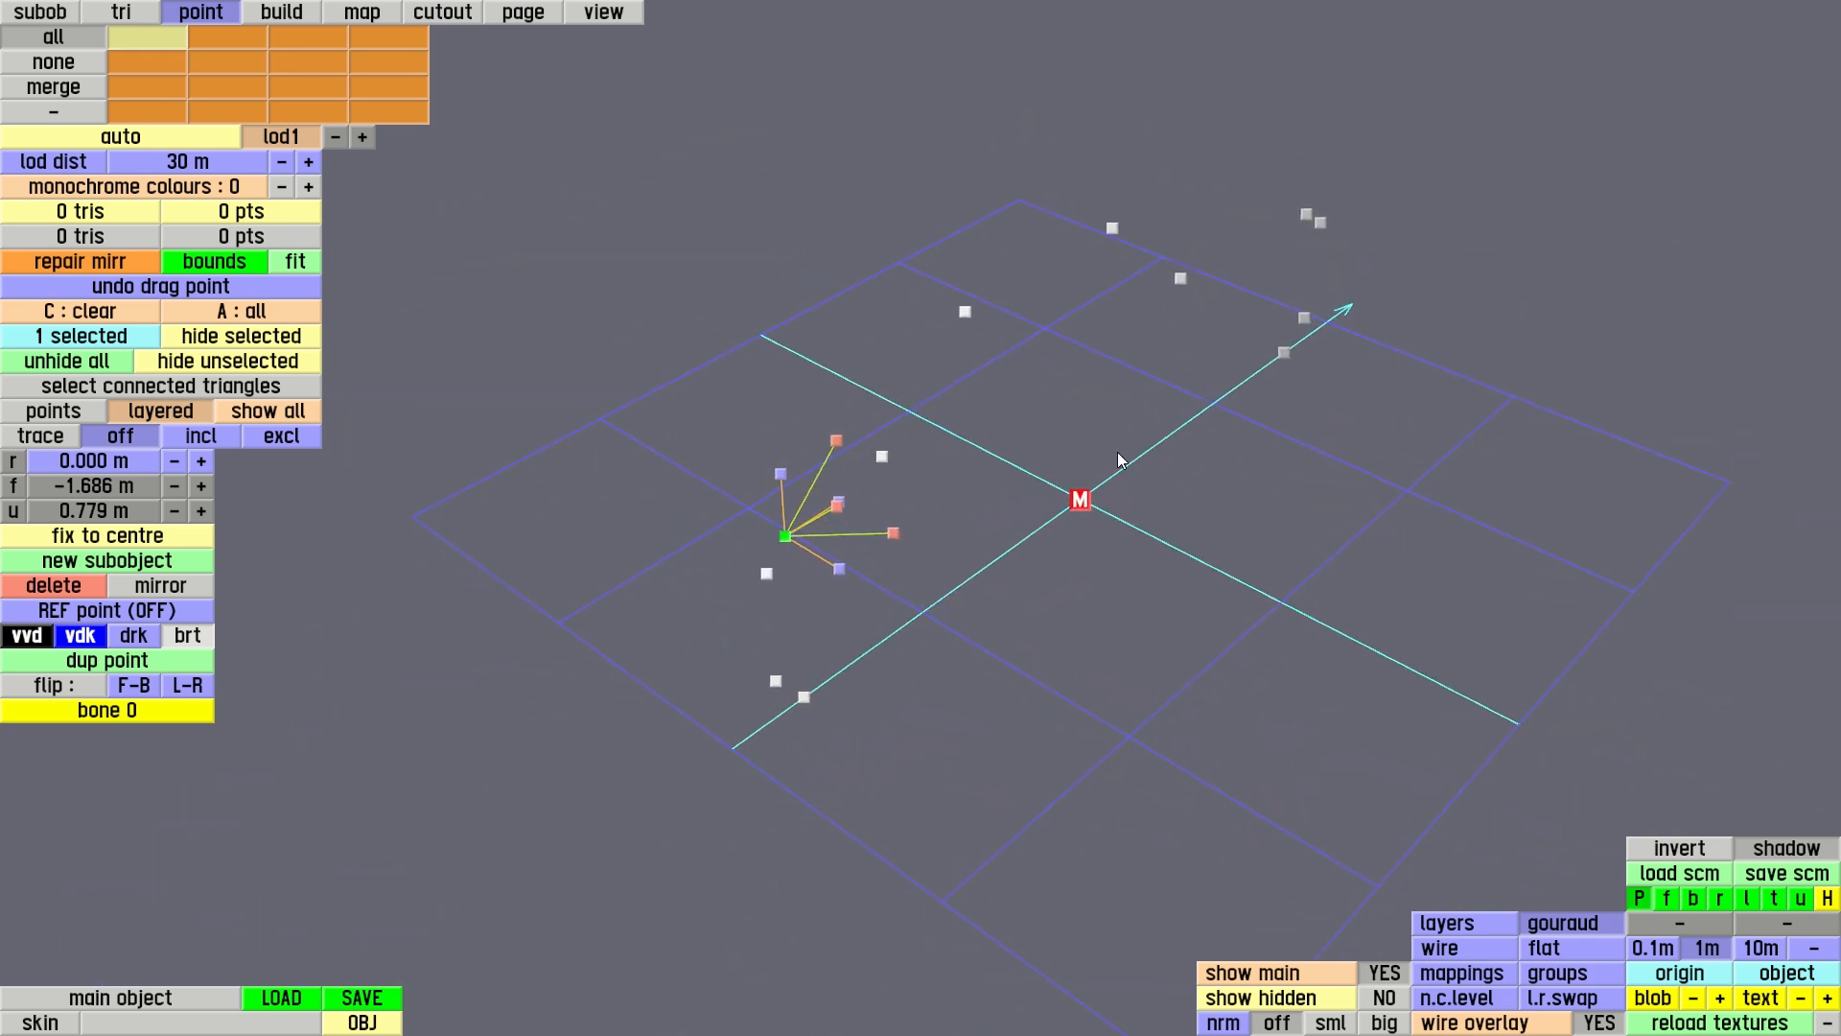
{"action": "key", "text": "c"}
{"action": "right_click_drag", "start_coordinate": [980, 502], "coordinate": [1275, 604]}
{"action": "right_click_drag", "start_coordinate": [1135, 502], "coordinate": [1126, 604]}
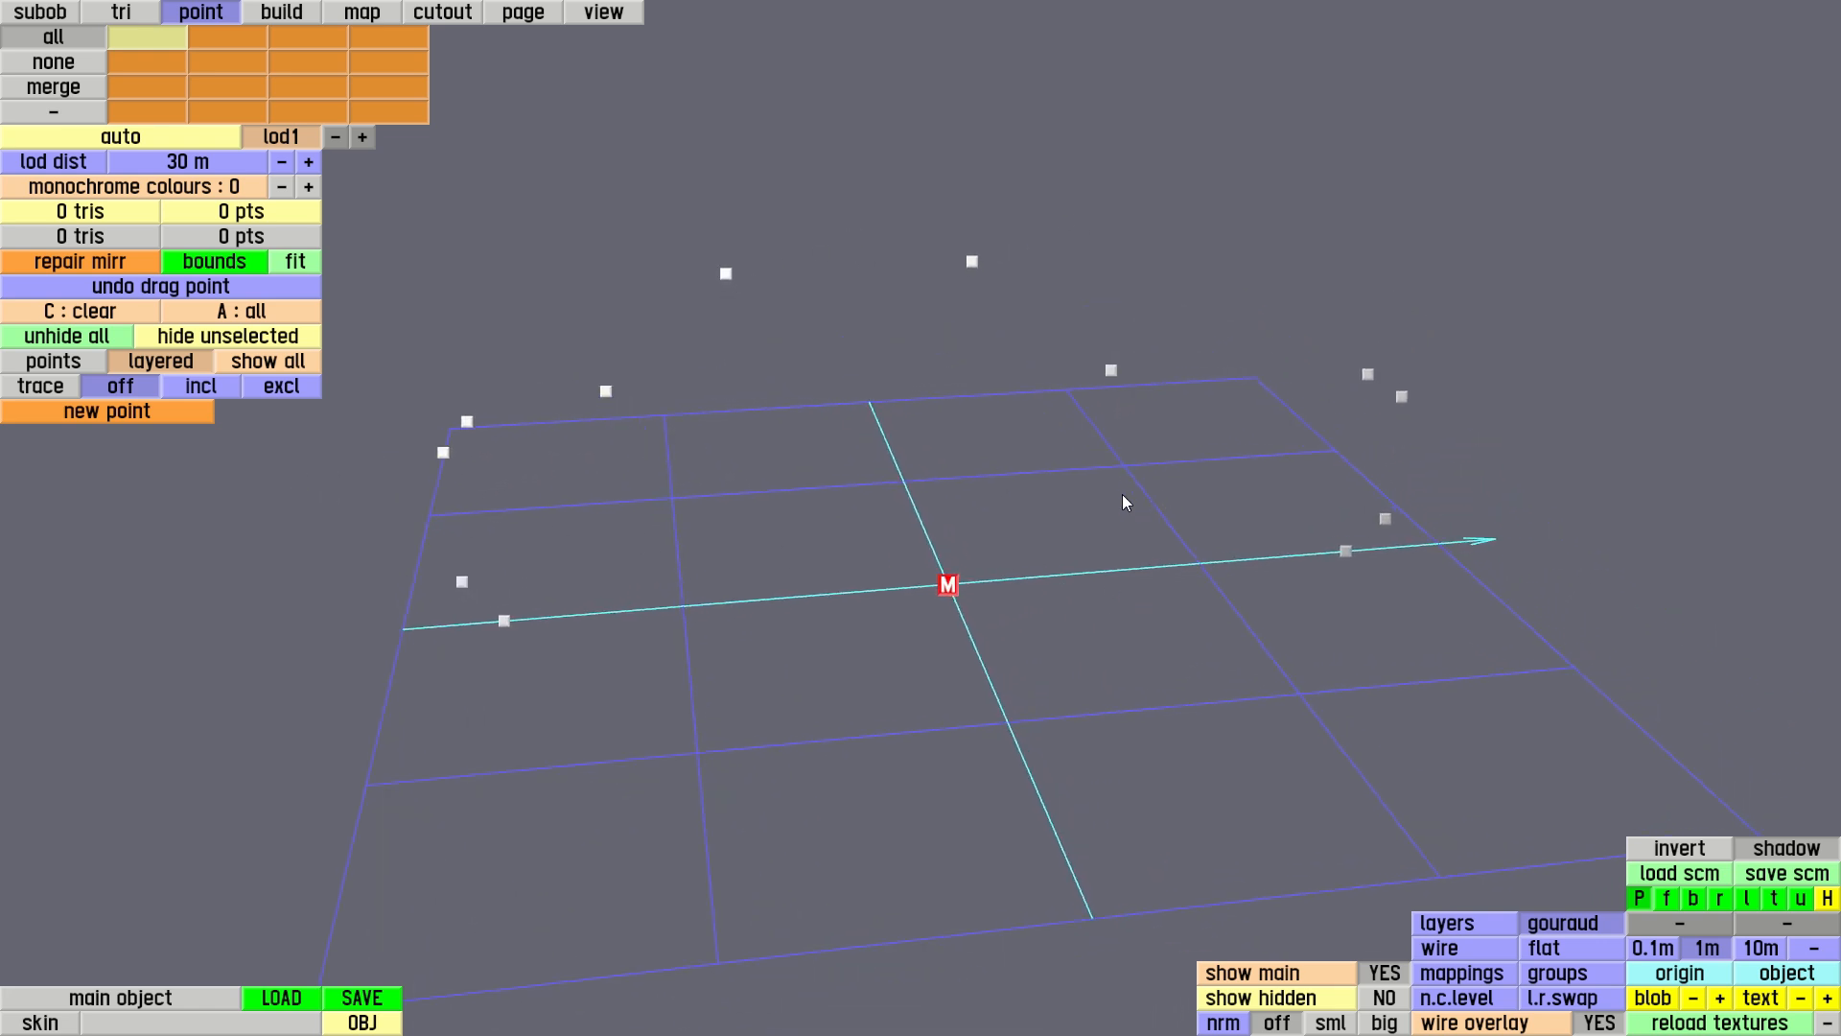
{"action": "right_click_drag", "start_coordinate": [1028, 499], "coordinate": [918, 513]}
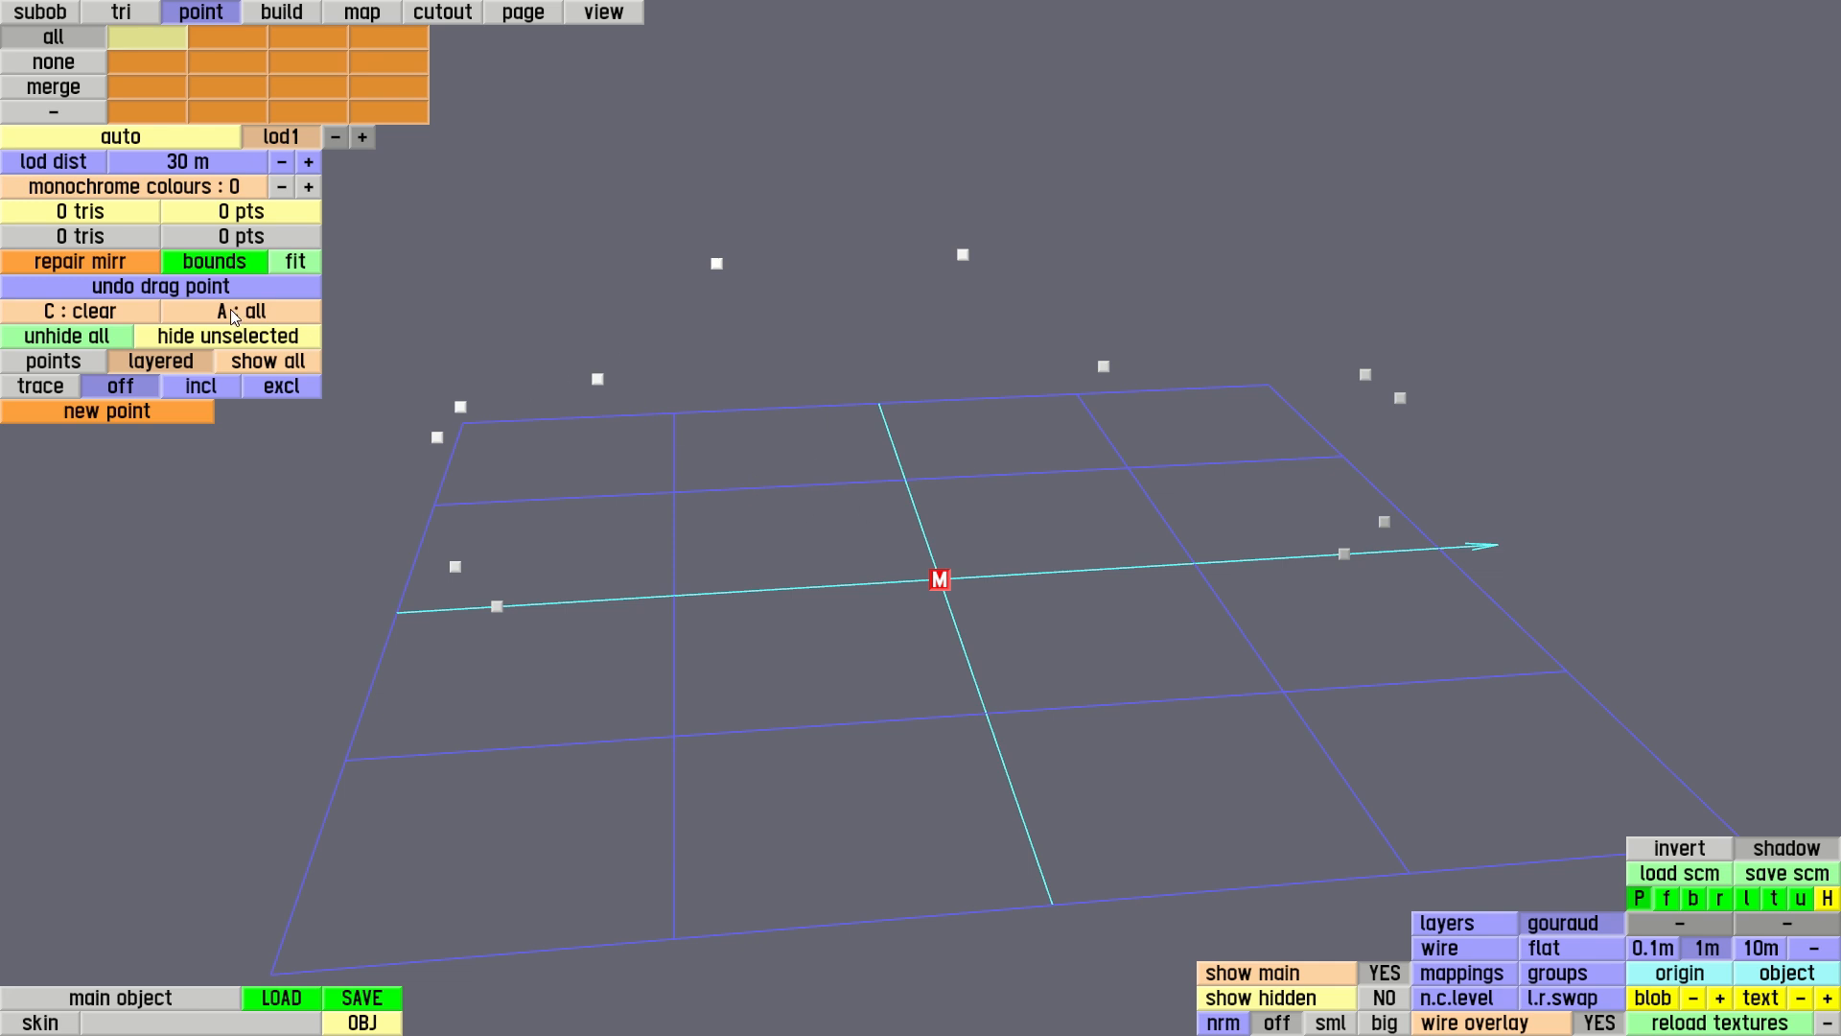
Set trace to incl and select the twelve outline points in order, from the front ground point over the roof to the rear ground point
{"action": "left_click", "coordinate": [202, 387]}
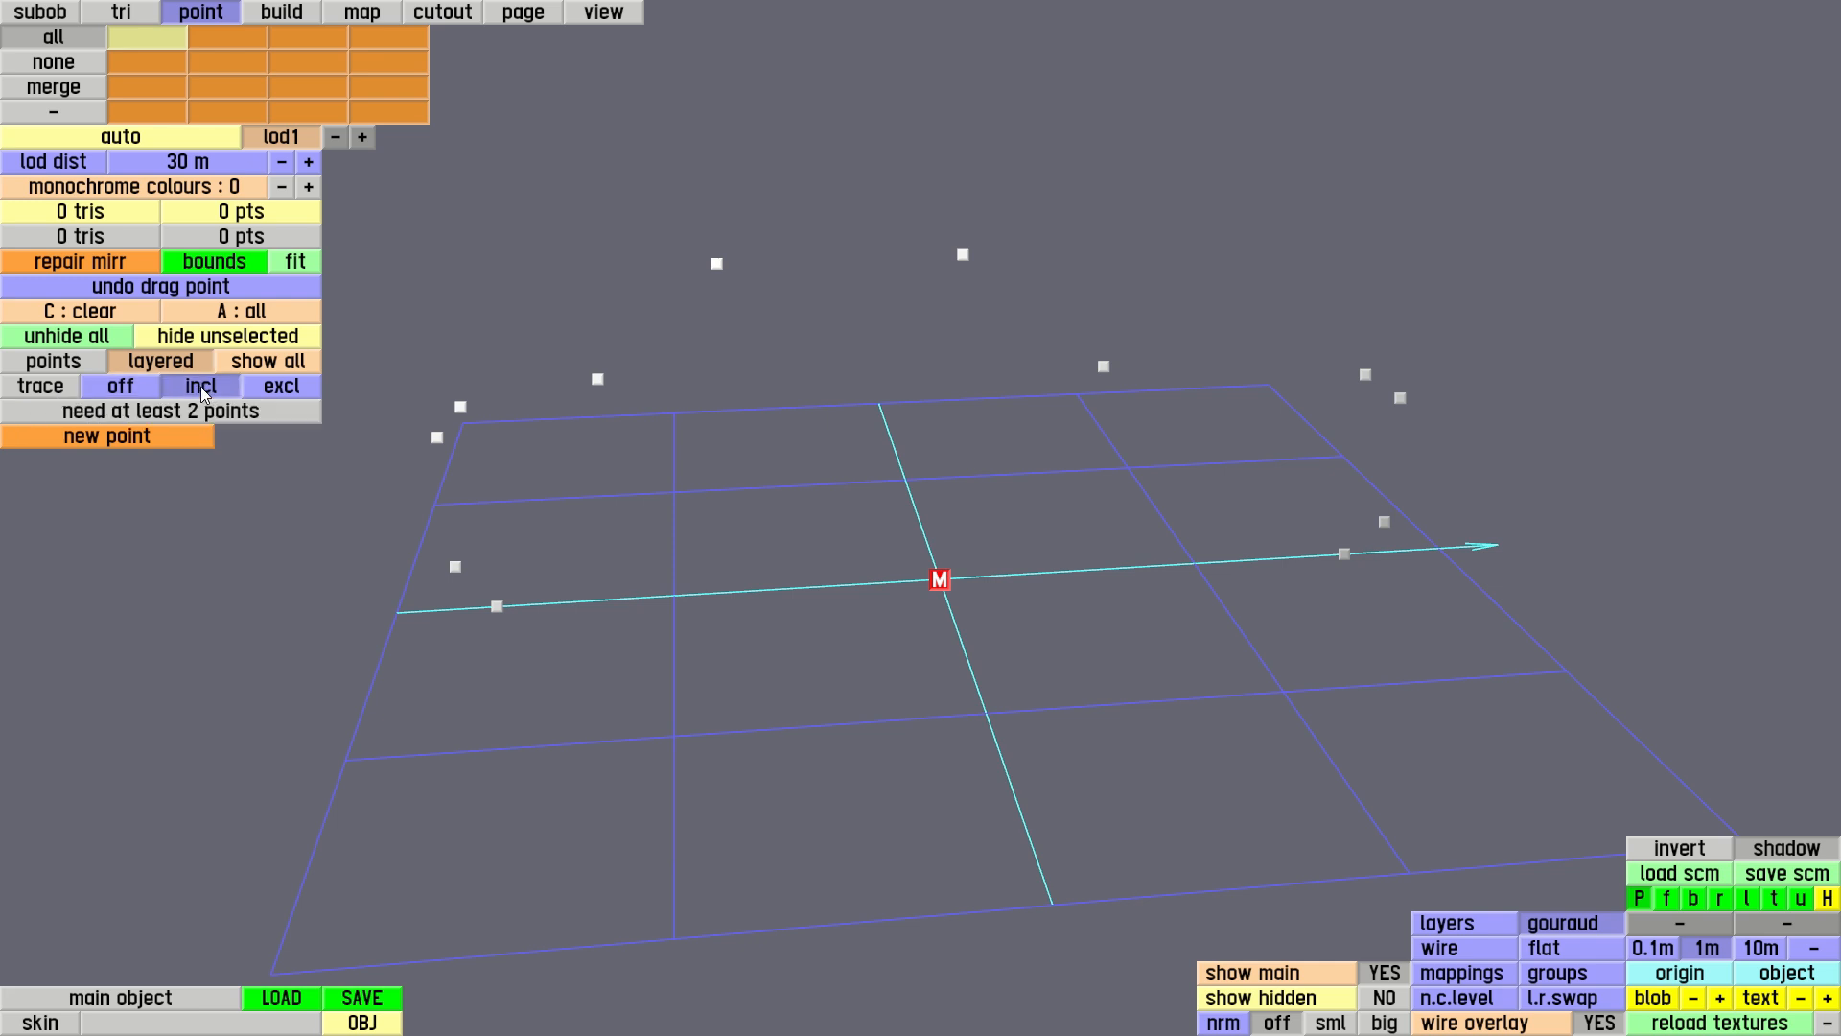
{"action": "left_click", "coordinate": [1343, 556]}
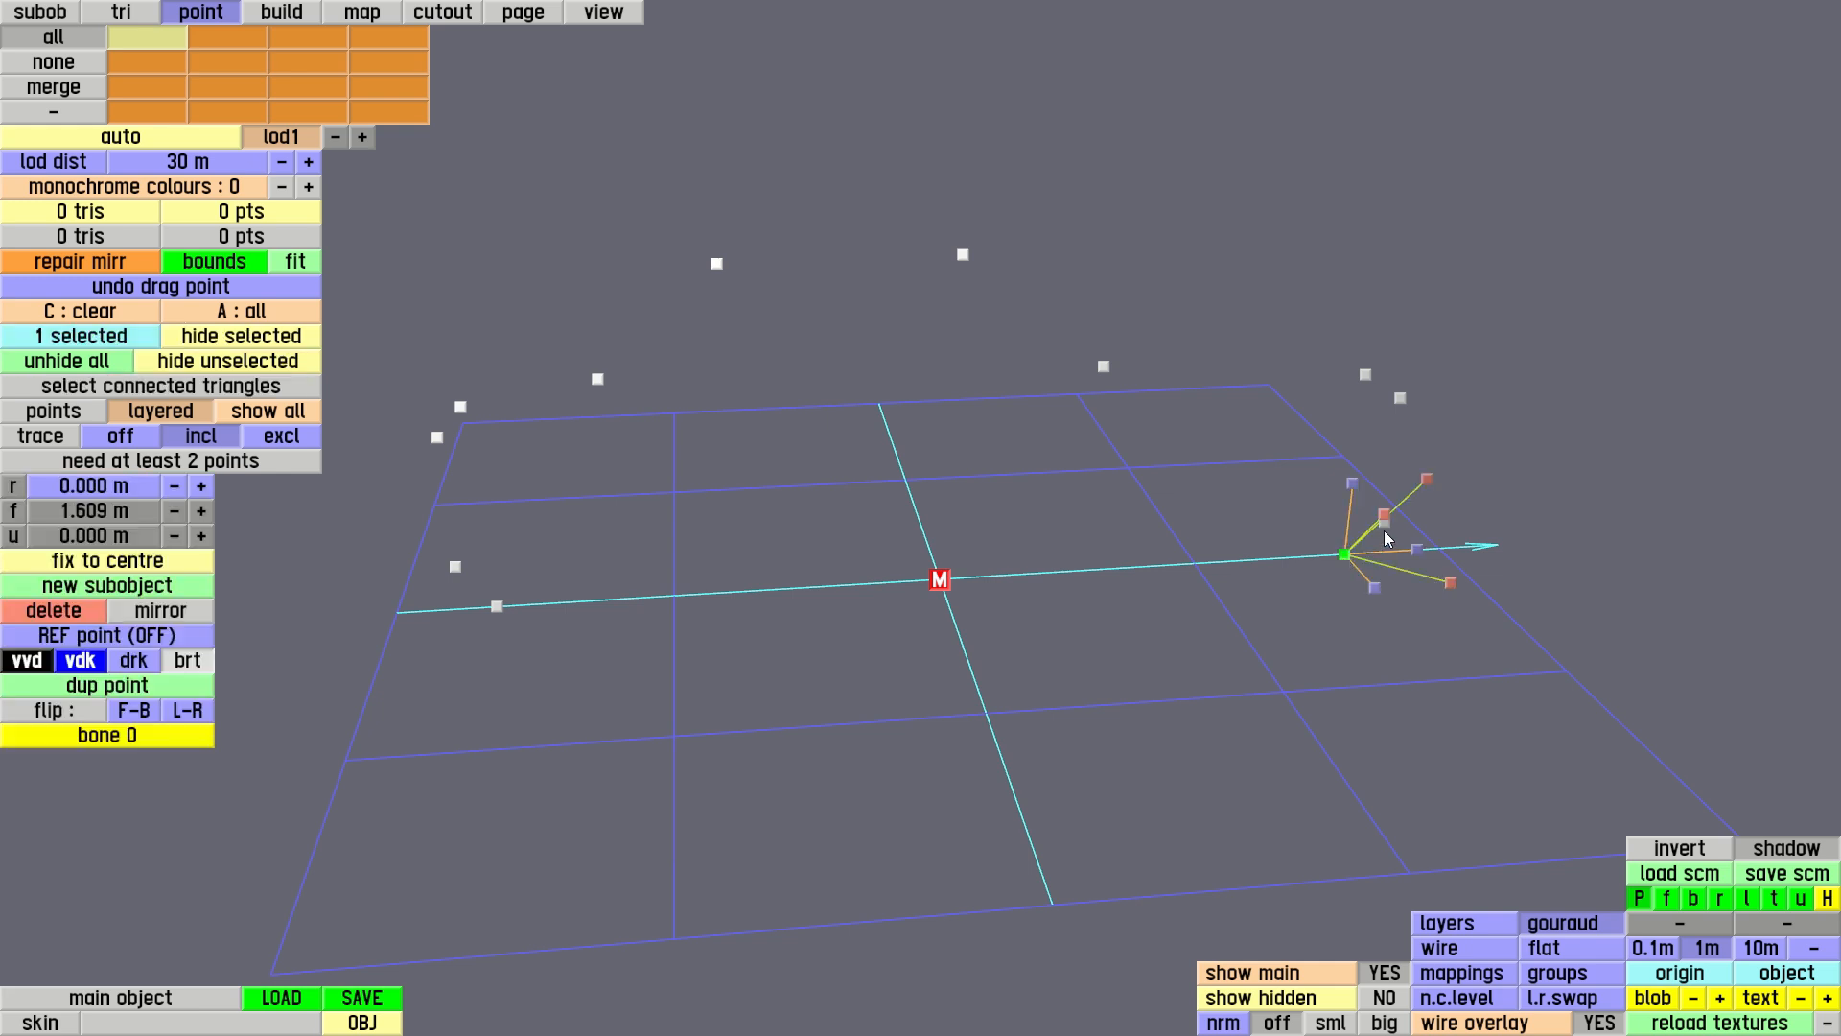
{"action": "right_click_drag", "start_coordinate": [1256, 537], "coordinate": [1280, 557]}
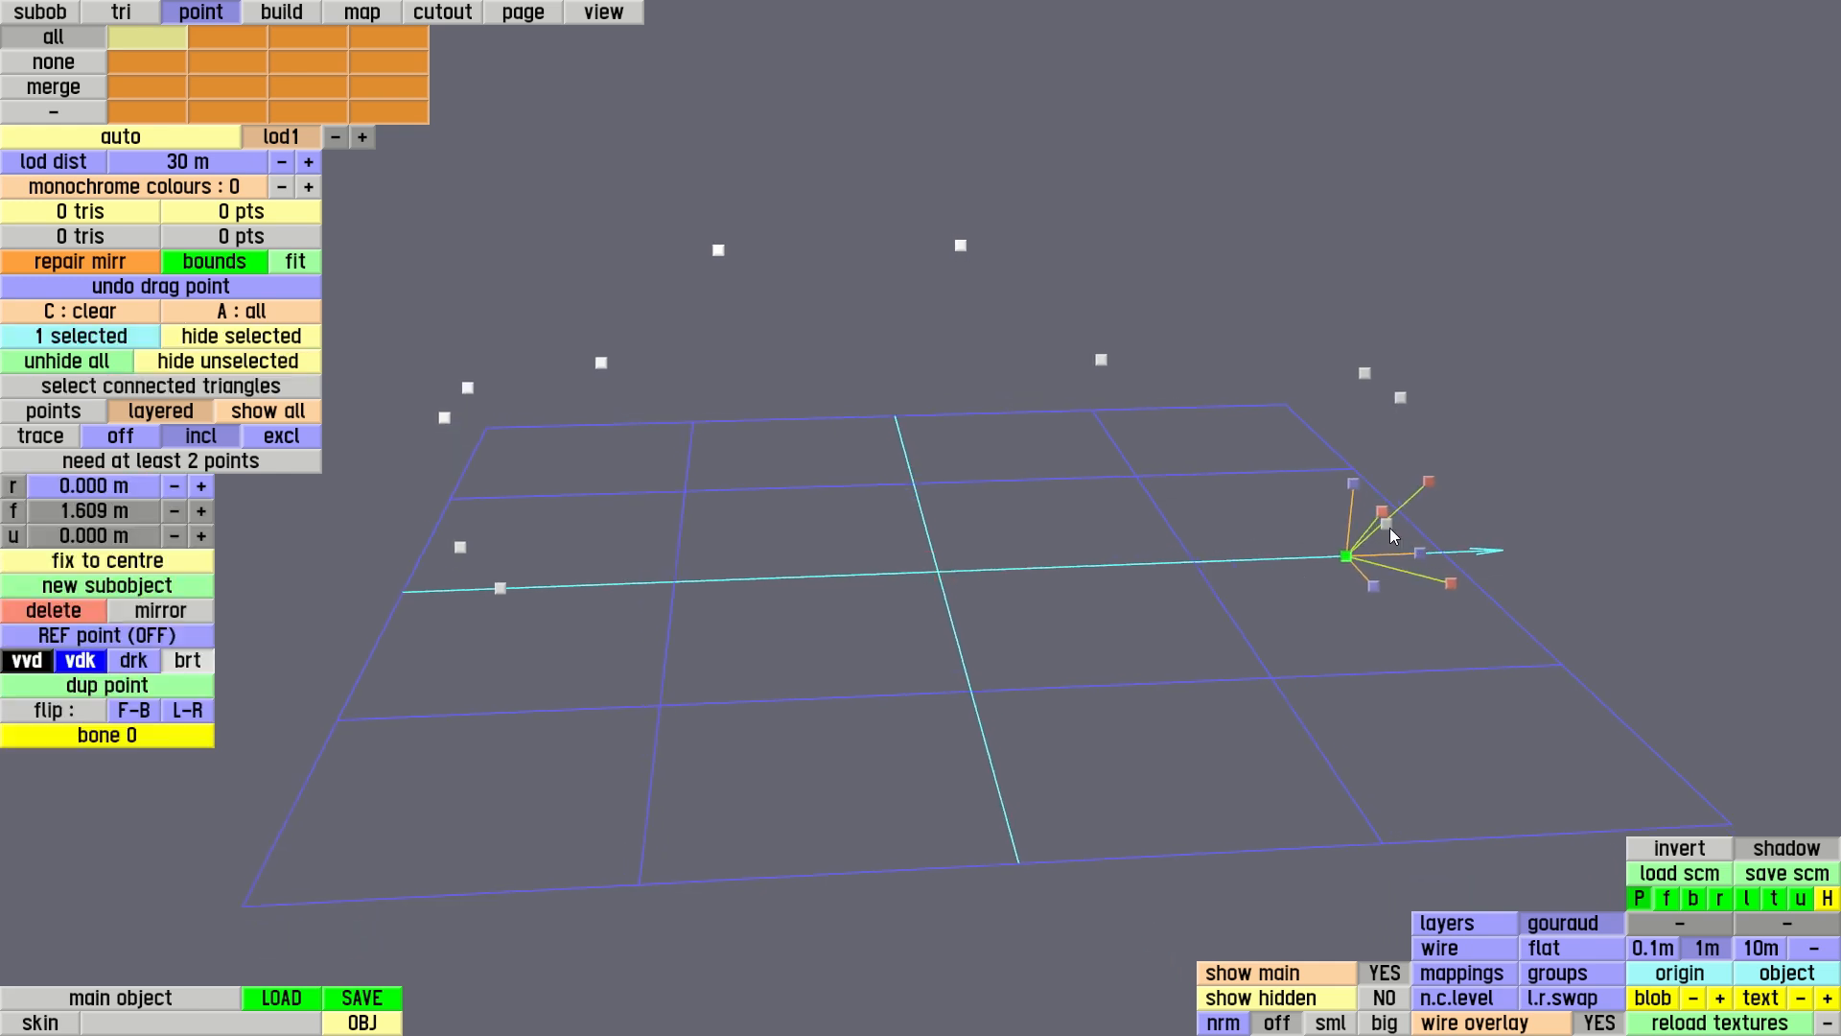
{"action": "left_click_drag", "start_coordinate": [1389, 527], "coordinate": [1401, 397]}
{"action": "left_click", "coordinate": [1366, 374]}
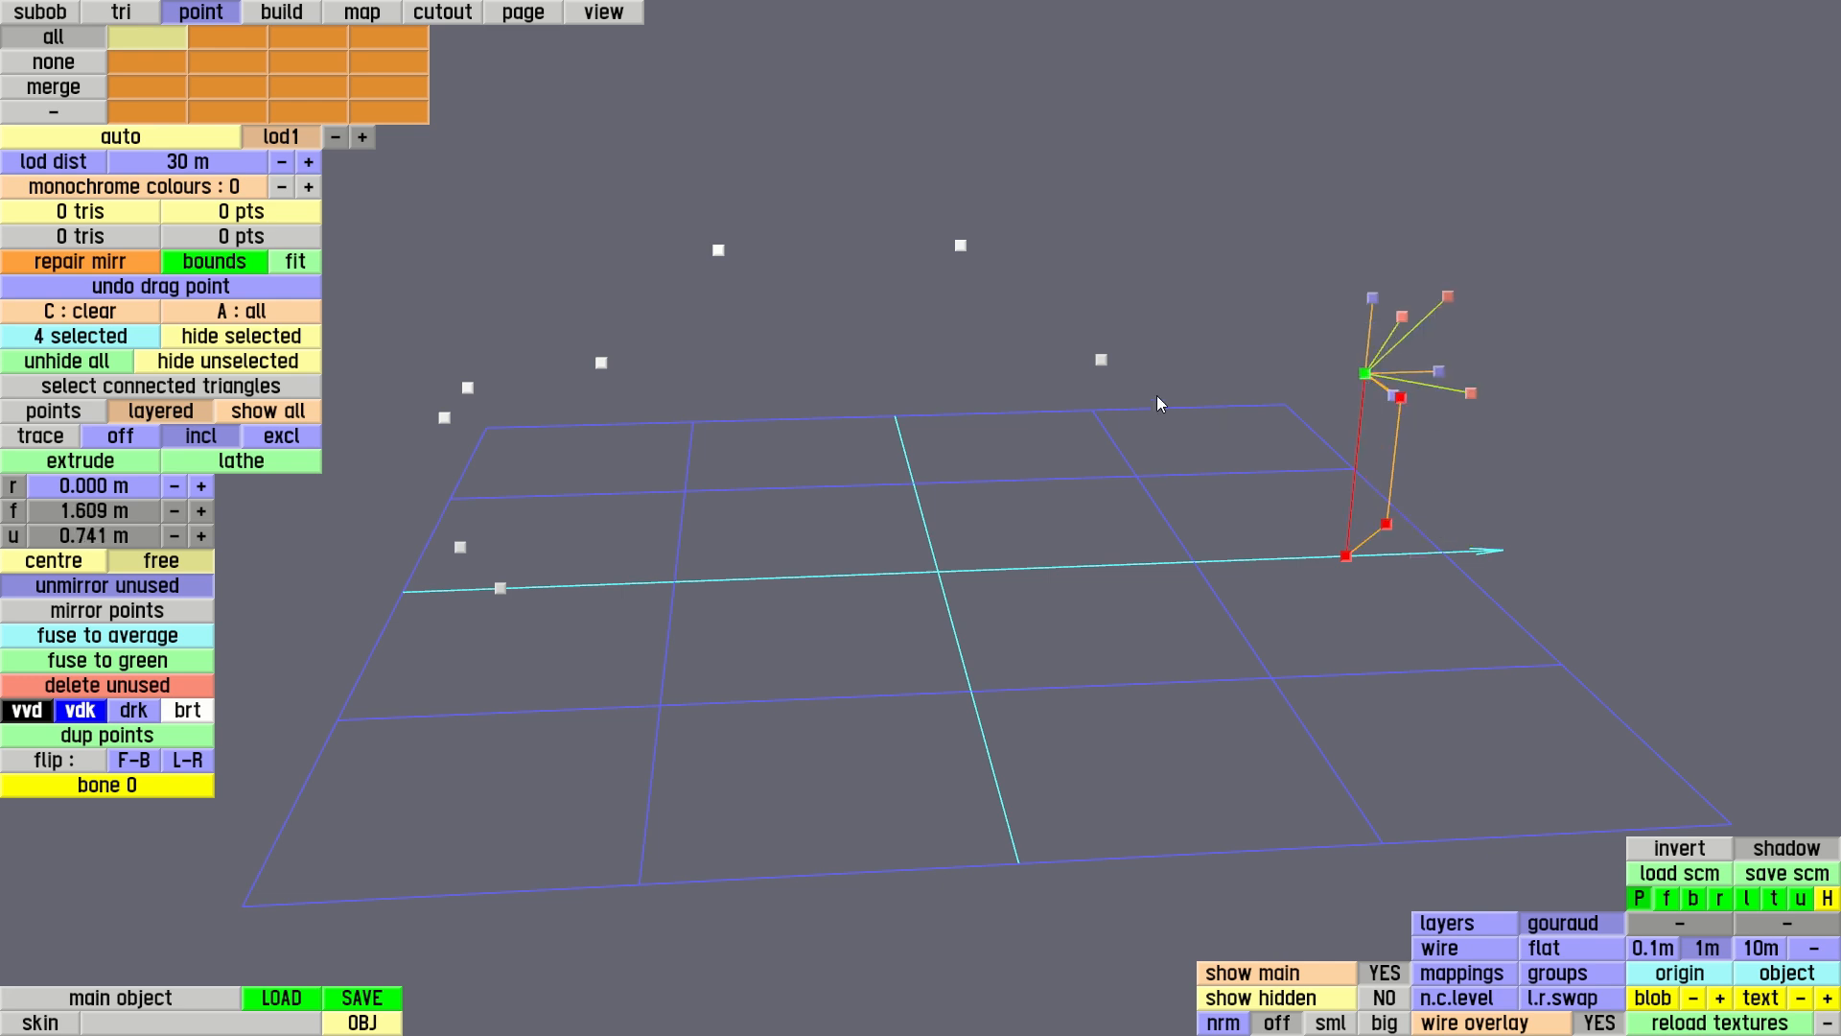
{"action": "left_click", "coordinate": [1102, 362]}
{"action": "left_click", "coordinate": [963, 248]}
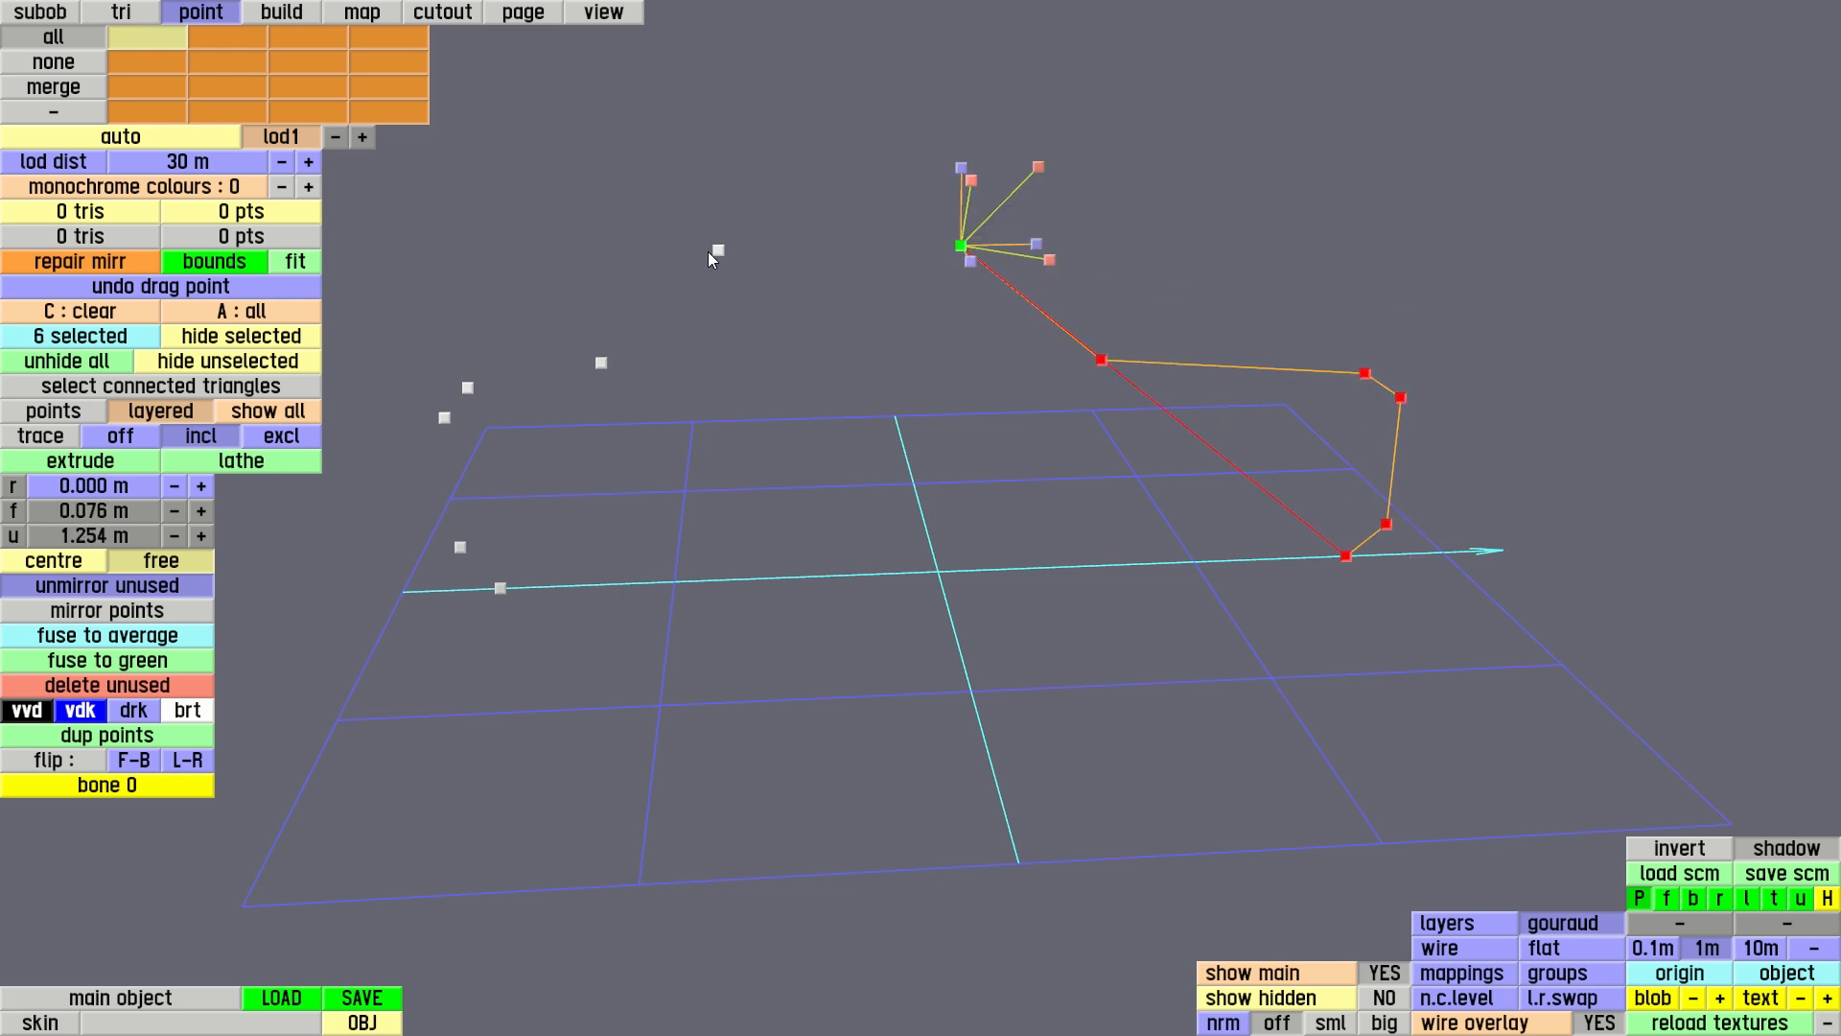
{"action": "left_click", "coordinate": [718, 251]}
{"action": "left_click", "coordinate": [601, 365]}
{"action": "left_click", "coordinate": [469, 388]}
{"action": "left_click", "coordinate": [445, 419]}
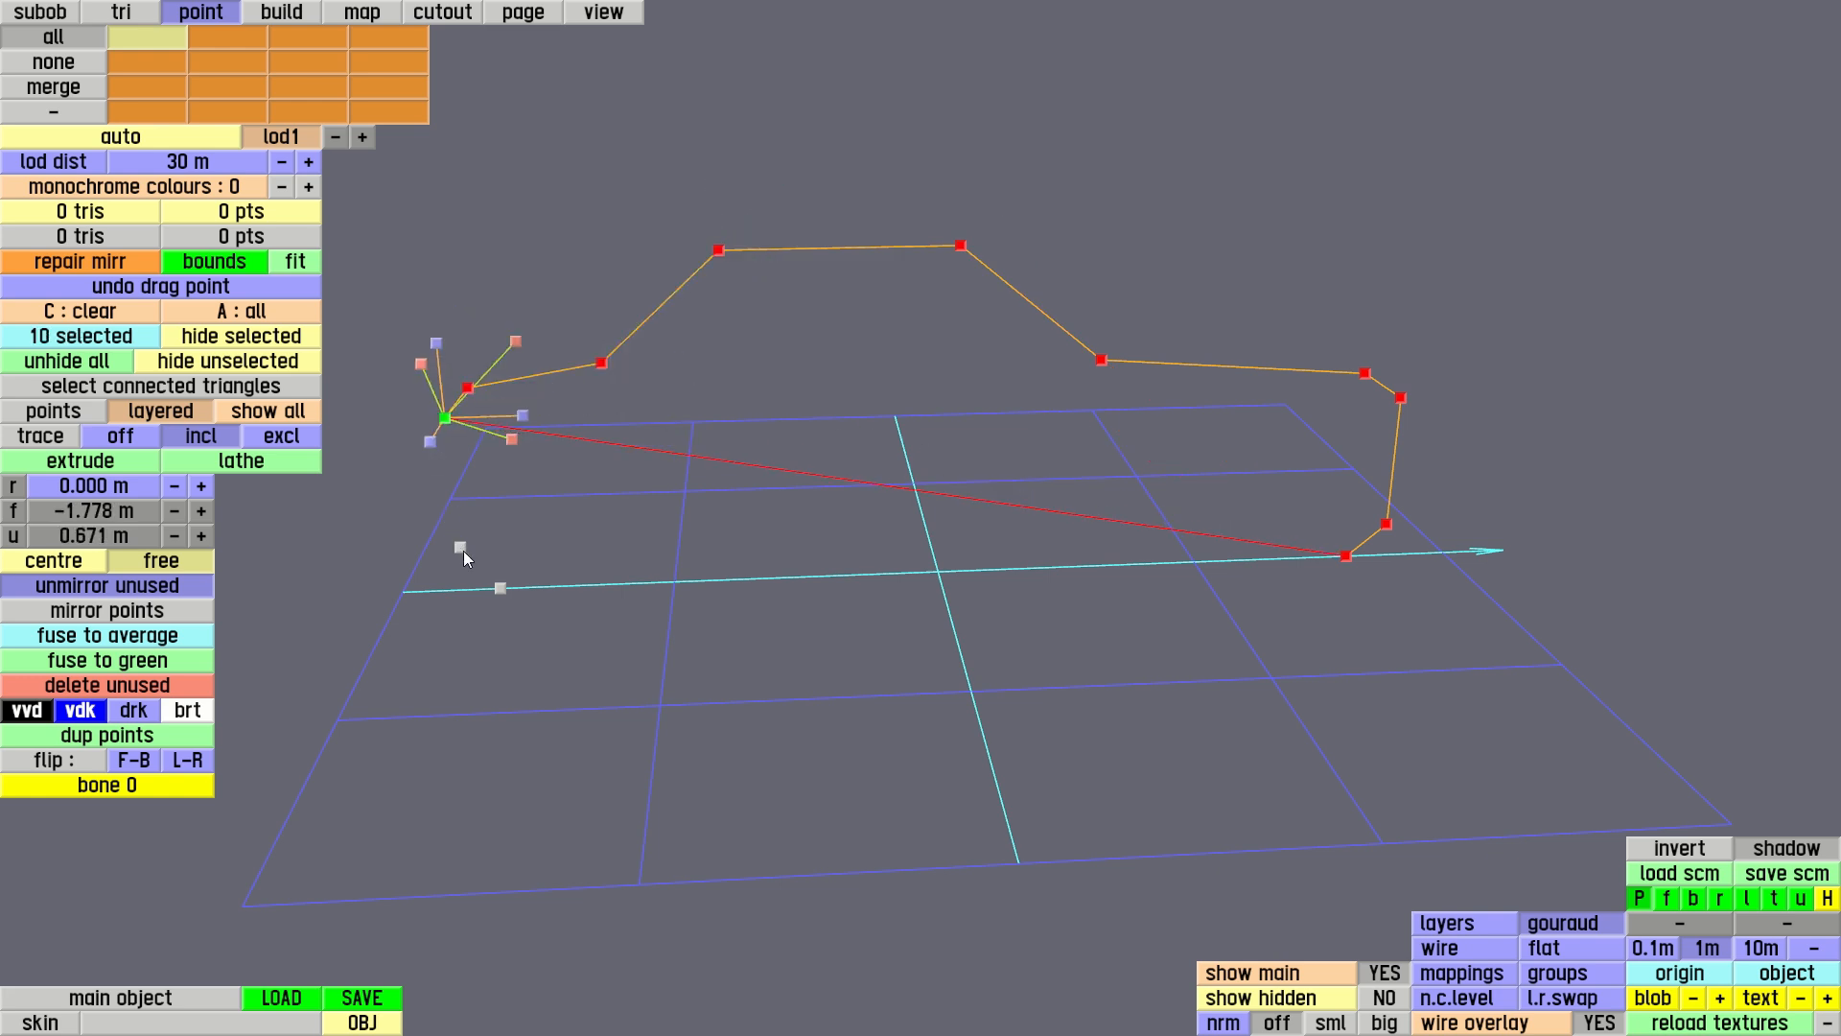
{"action": "left_click", "coordinate": [461, 547]}
{"action": "left_click", "coordinate": [500, 588]}
{"action": "middle_click_drag", "start_coordinate": [1003, 556], "coordinate": [940, 544]}
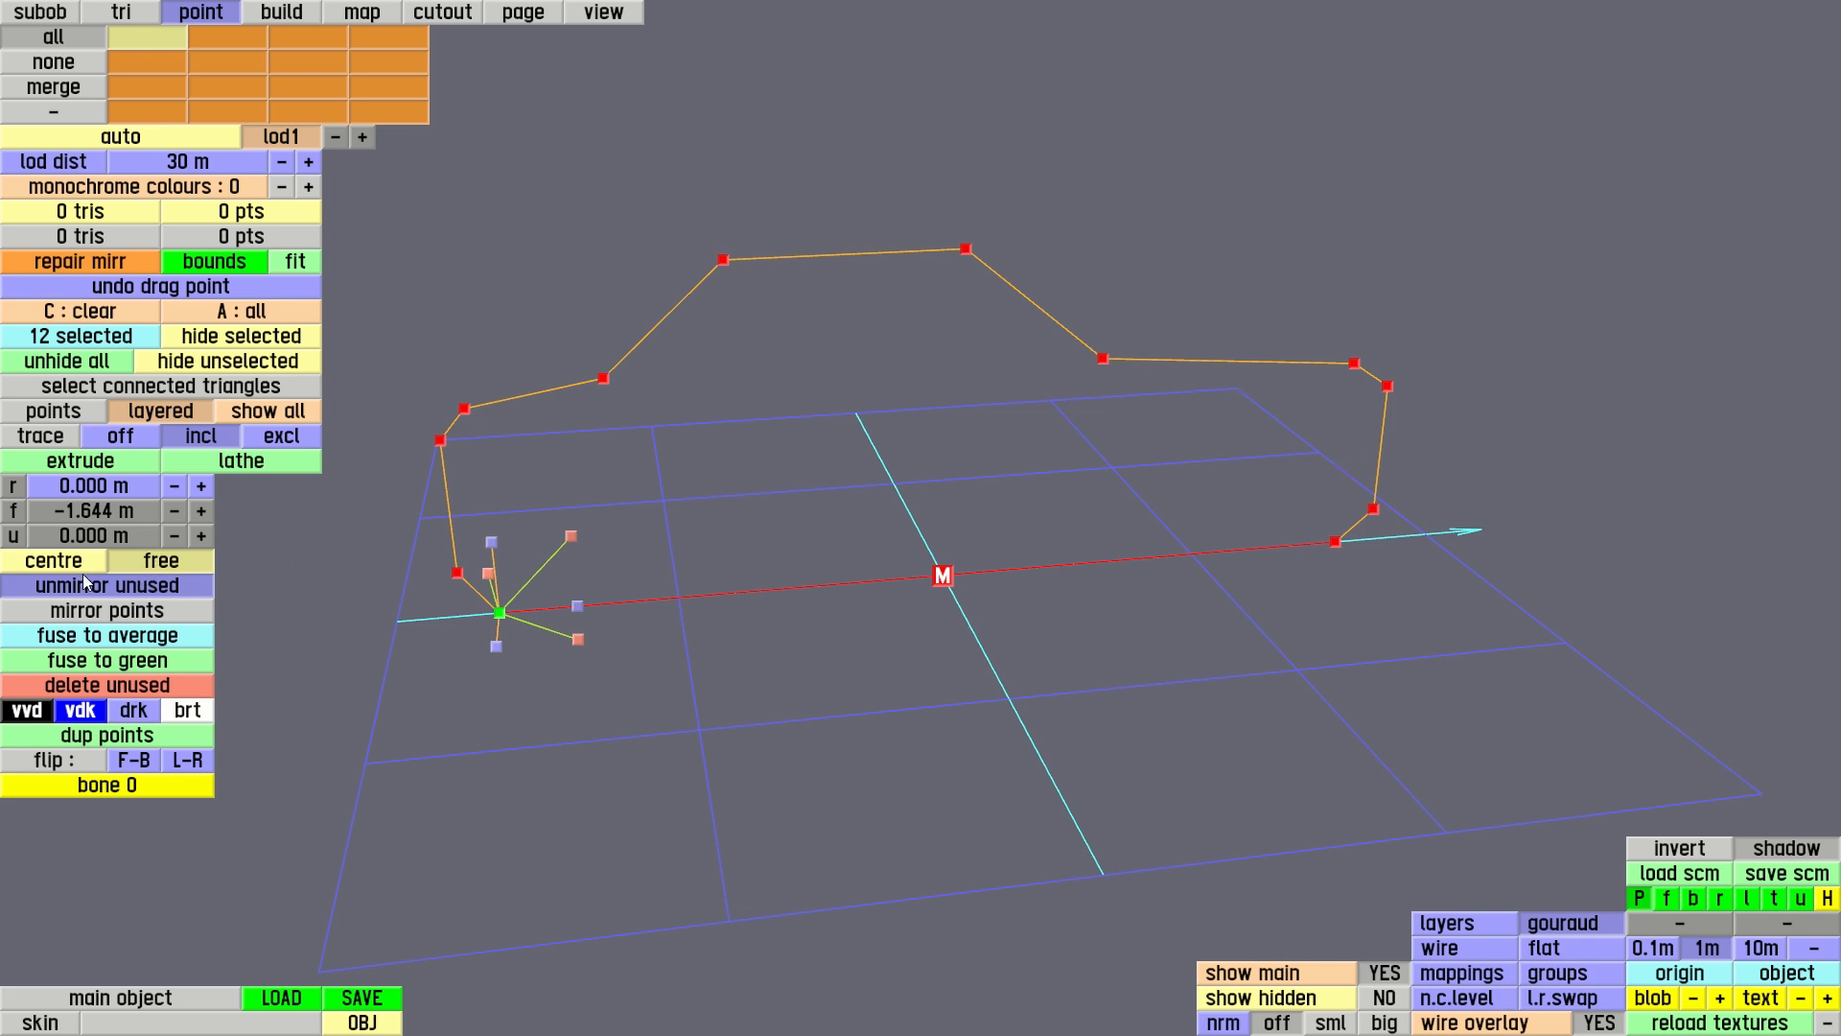
Extrude the traced twelve-point car outline using the orange / outside type
{"action": "left_click", "coordinate": [111, 464]}
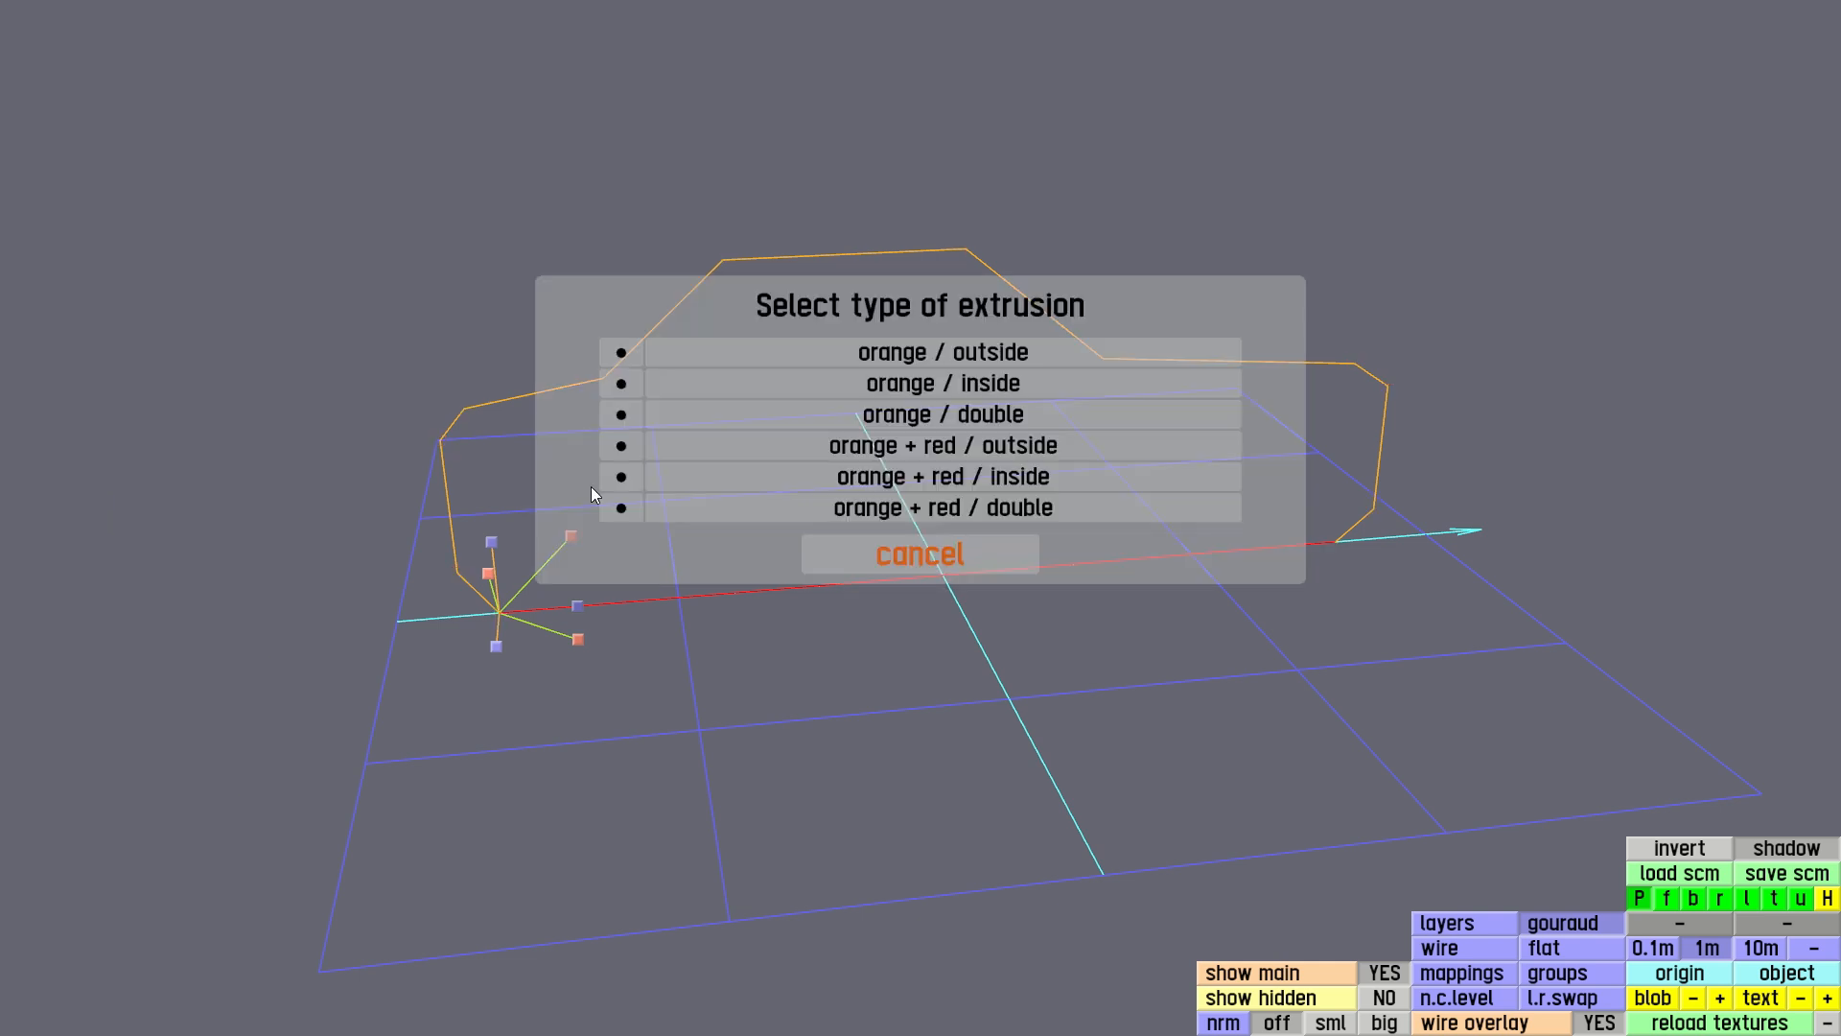
{"action": "left_click", "coordinate": [924, 355]}
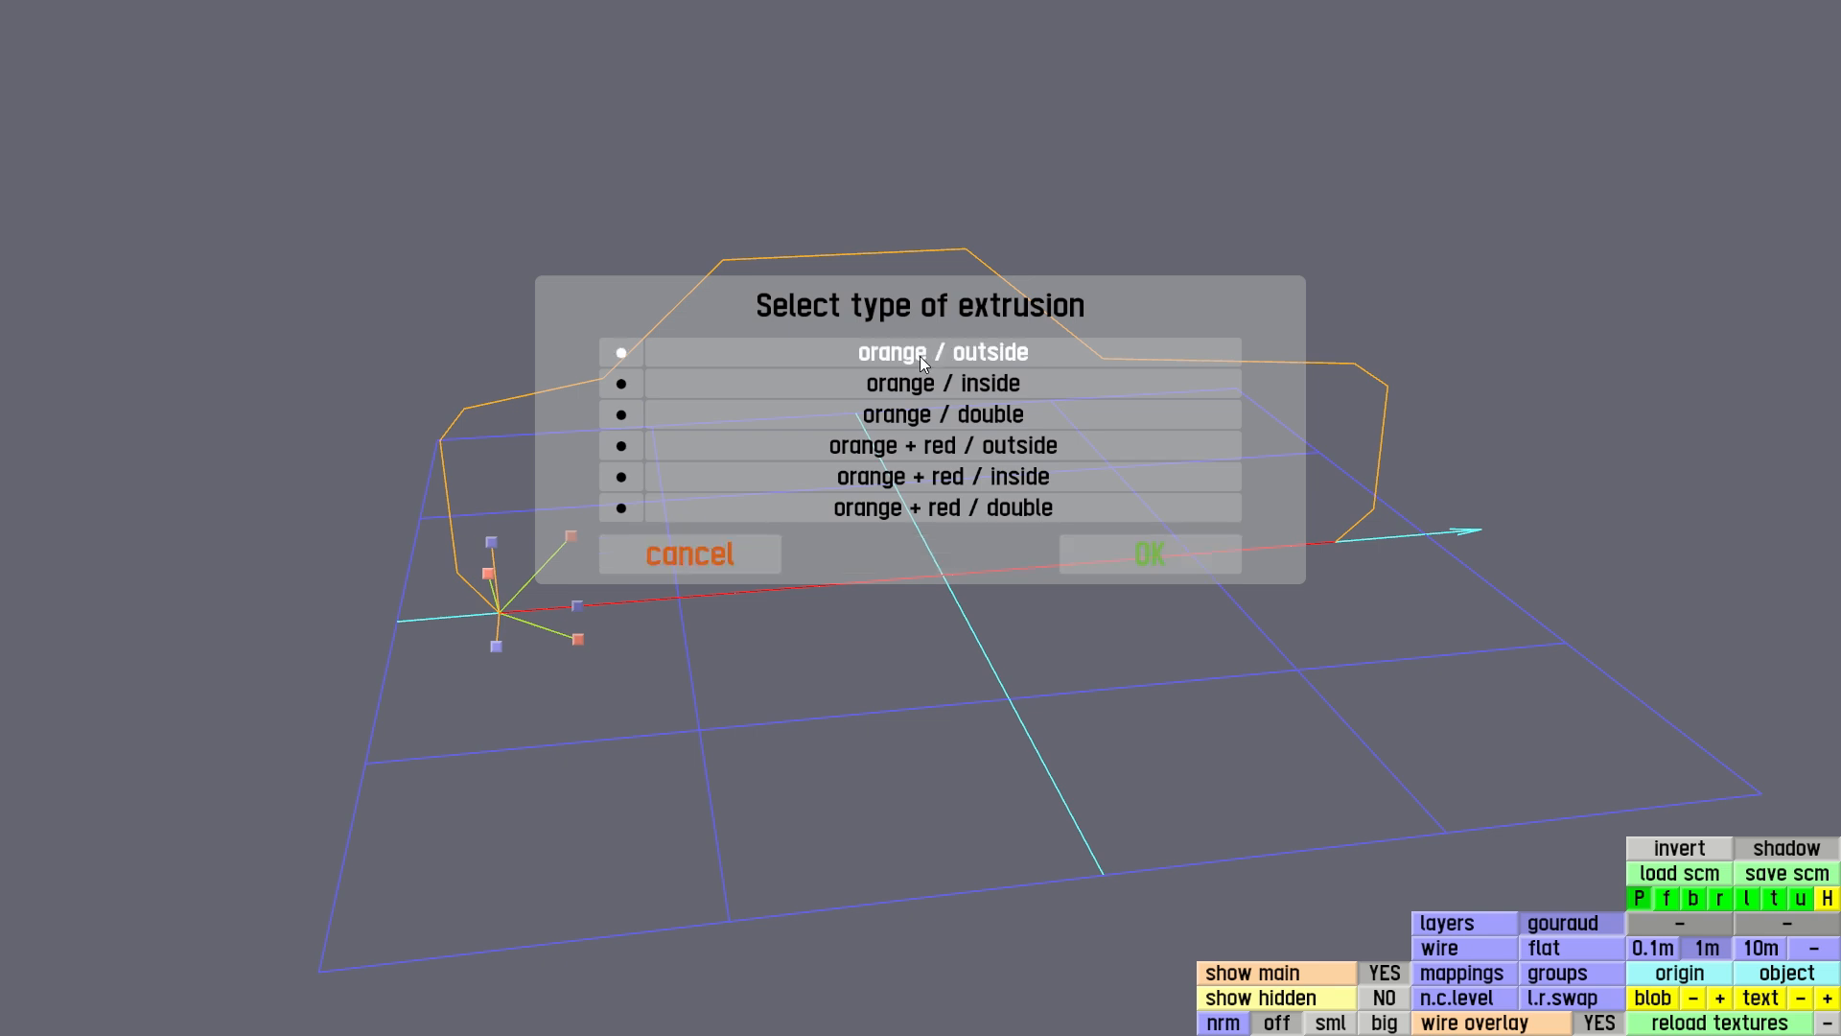
{"action": "left_click", "coordinate": [1142, 561]}
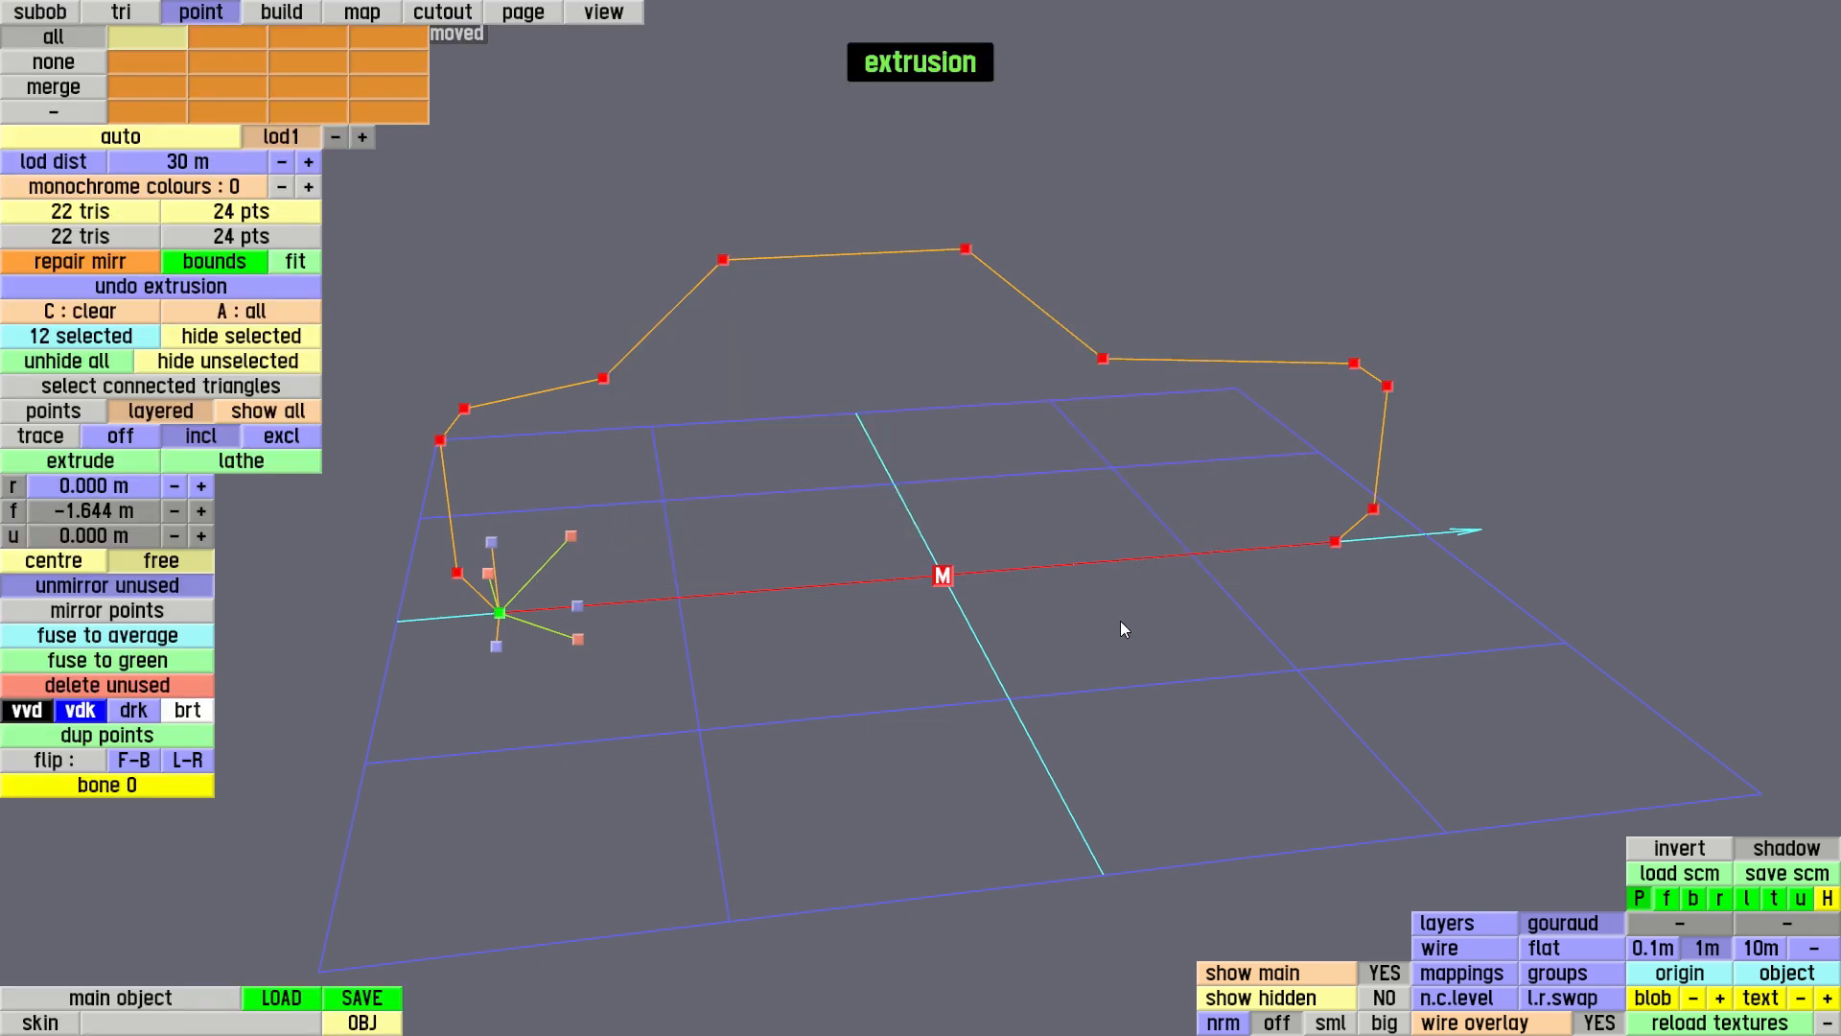
Move the selected outline points sideways off the centre plane and set their right coordinate to 0.800 m
{"action": "right_click_drag", "start_coordinate": [1067, 683], "coordinate": [997, 558]}
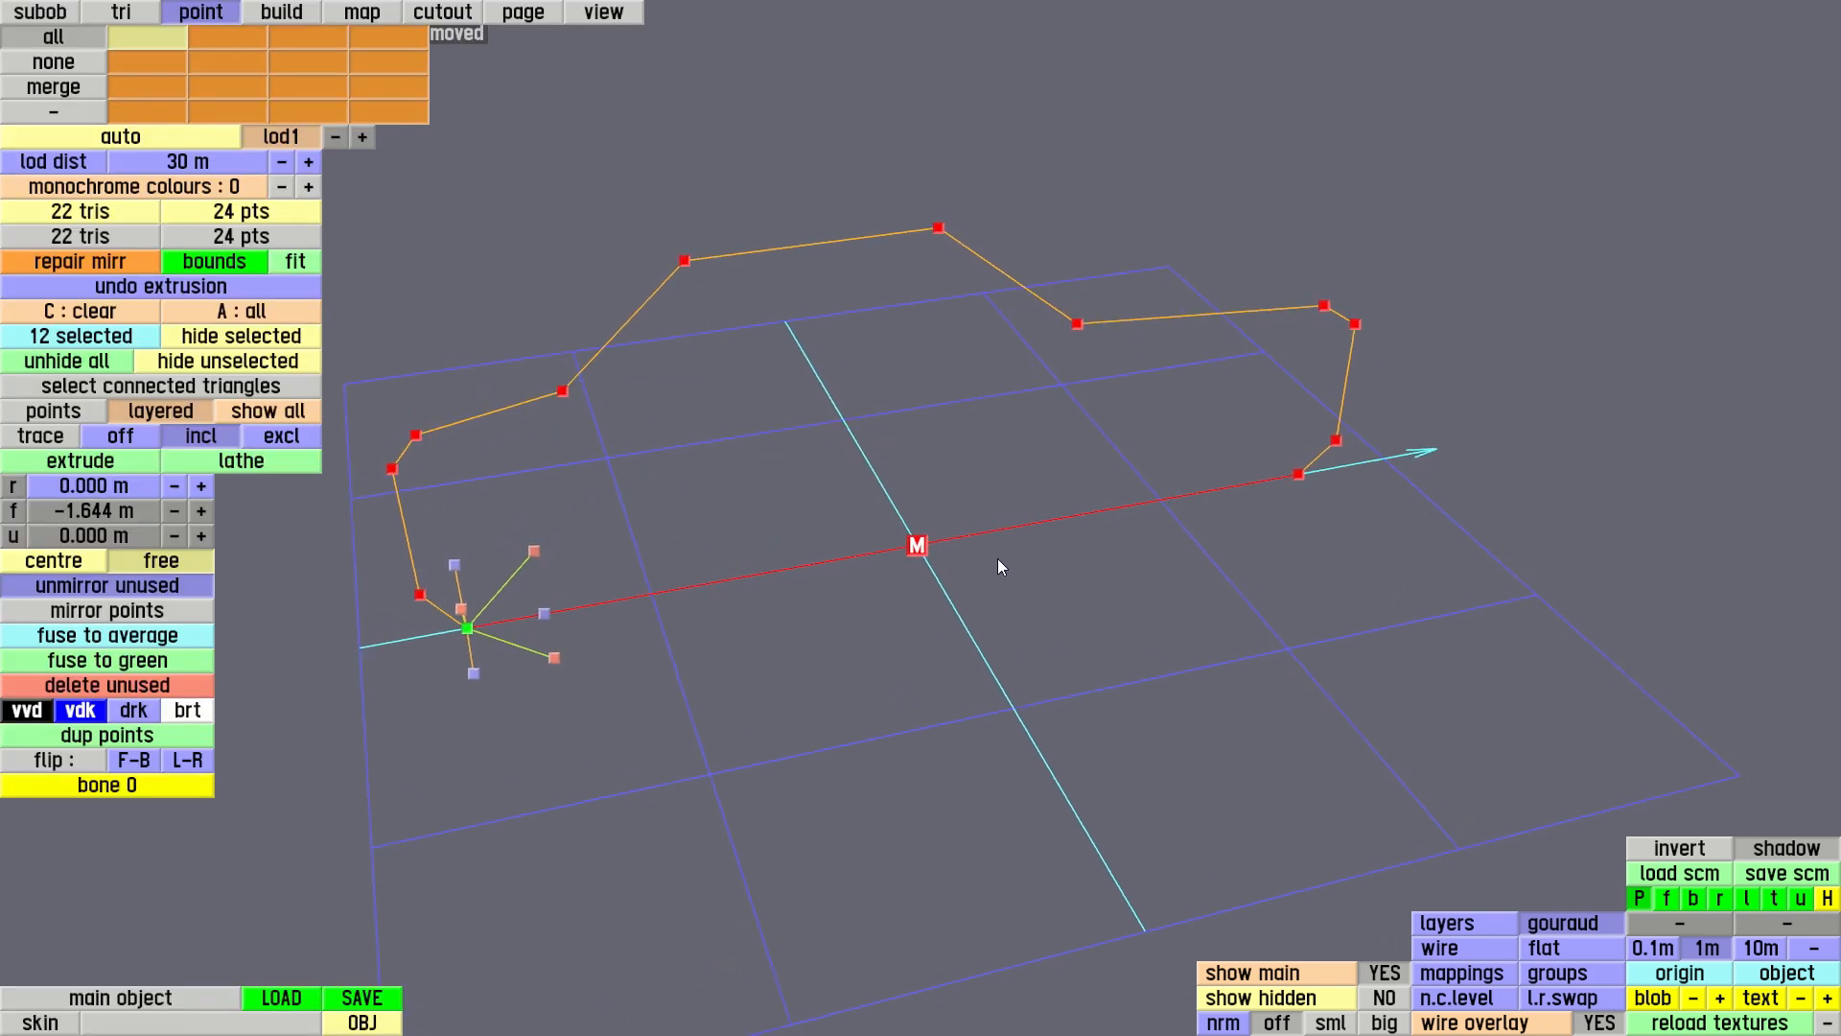
{"action": "left_click", "coordinate": [474, 669]}
{"action": "left_click_drag", "start_coordinate": [473, 670], "coordinate": [553, 810]}
{"action": "right_click_drag", "start_coordinate": [1285, 595], "coordinate": [863, 456]}
{"action": "left_click_drag", "start_coordinate": [1442, 497], "coordinate": [1328, 314]}
{"action": "right_click_drag", "start_coordinate": [1327, 313], "coordinate": [1199, 504]}
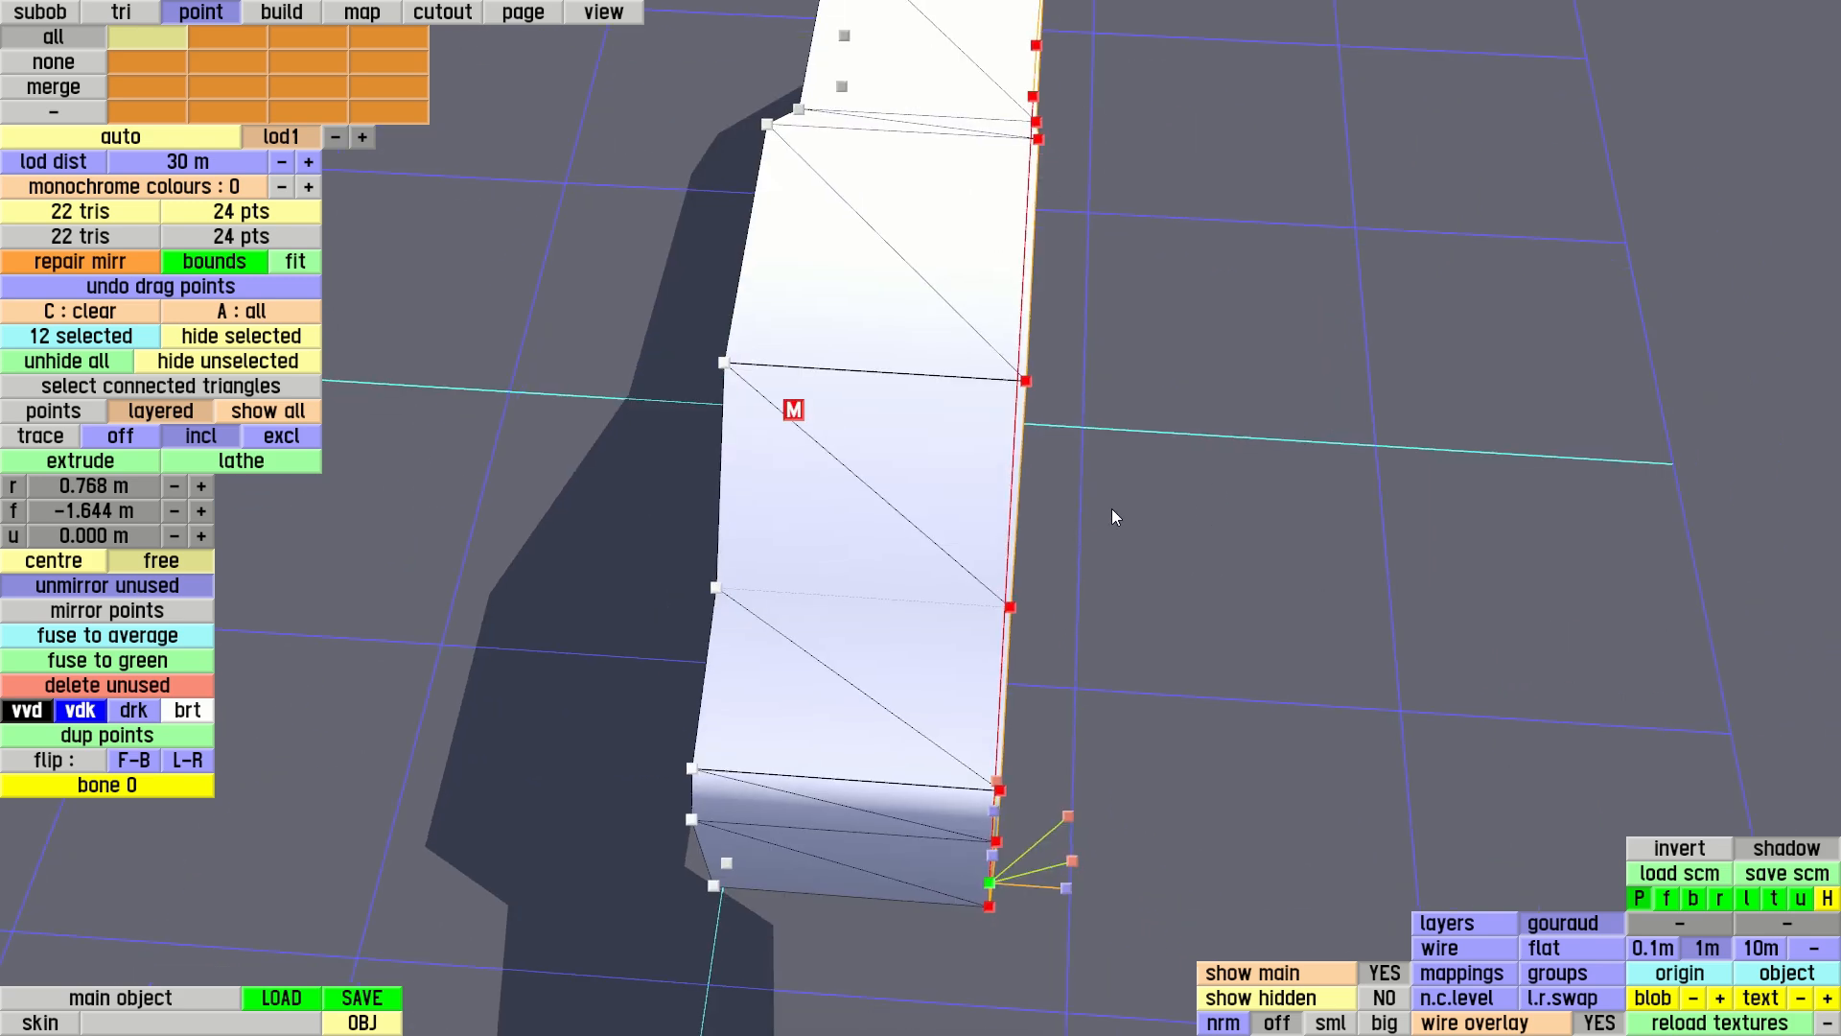
{"action": "left_click", "coordinate": [81, 487]}
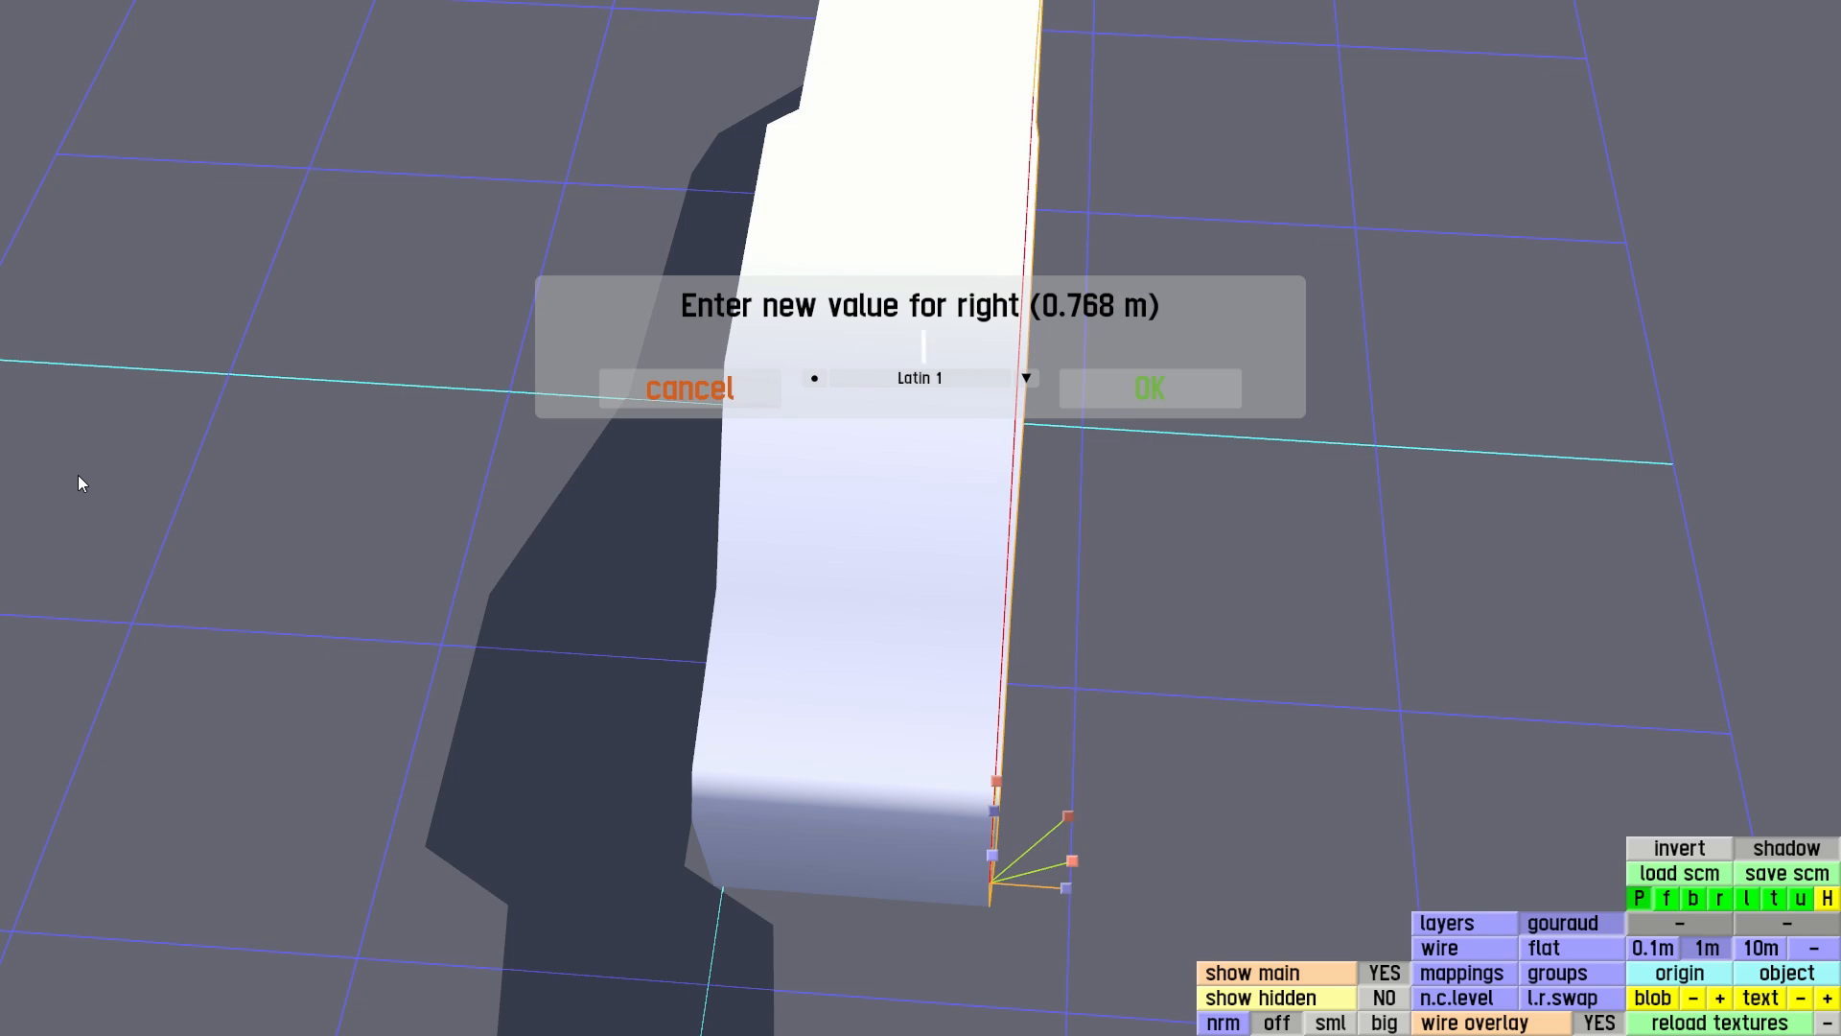
{"action": "key", "text": "Return"}
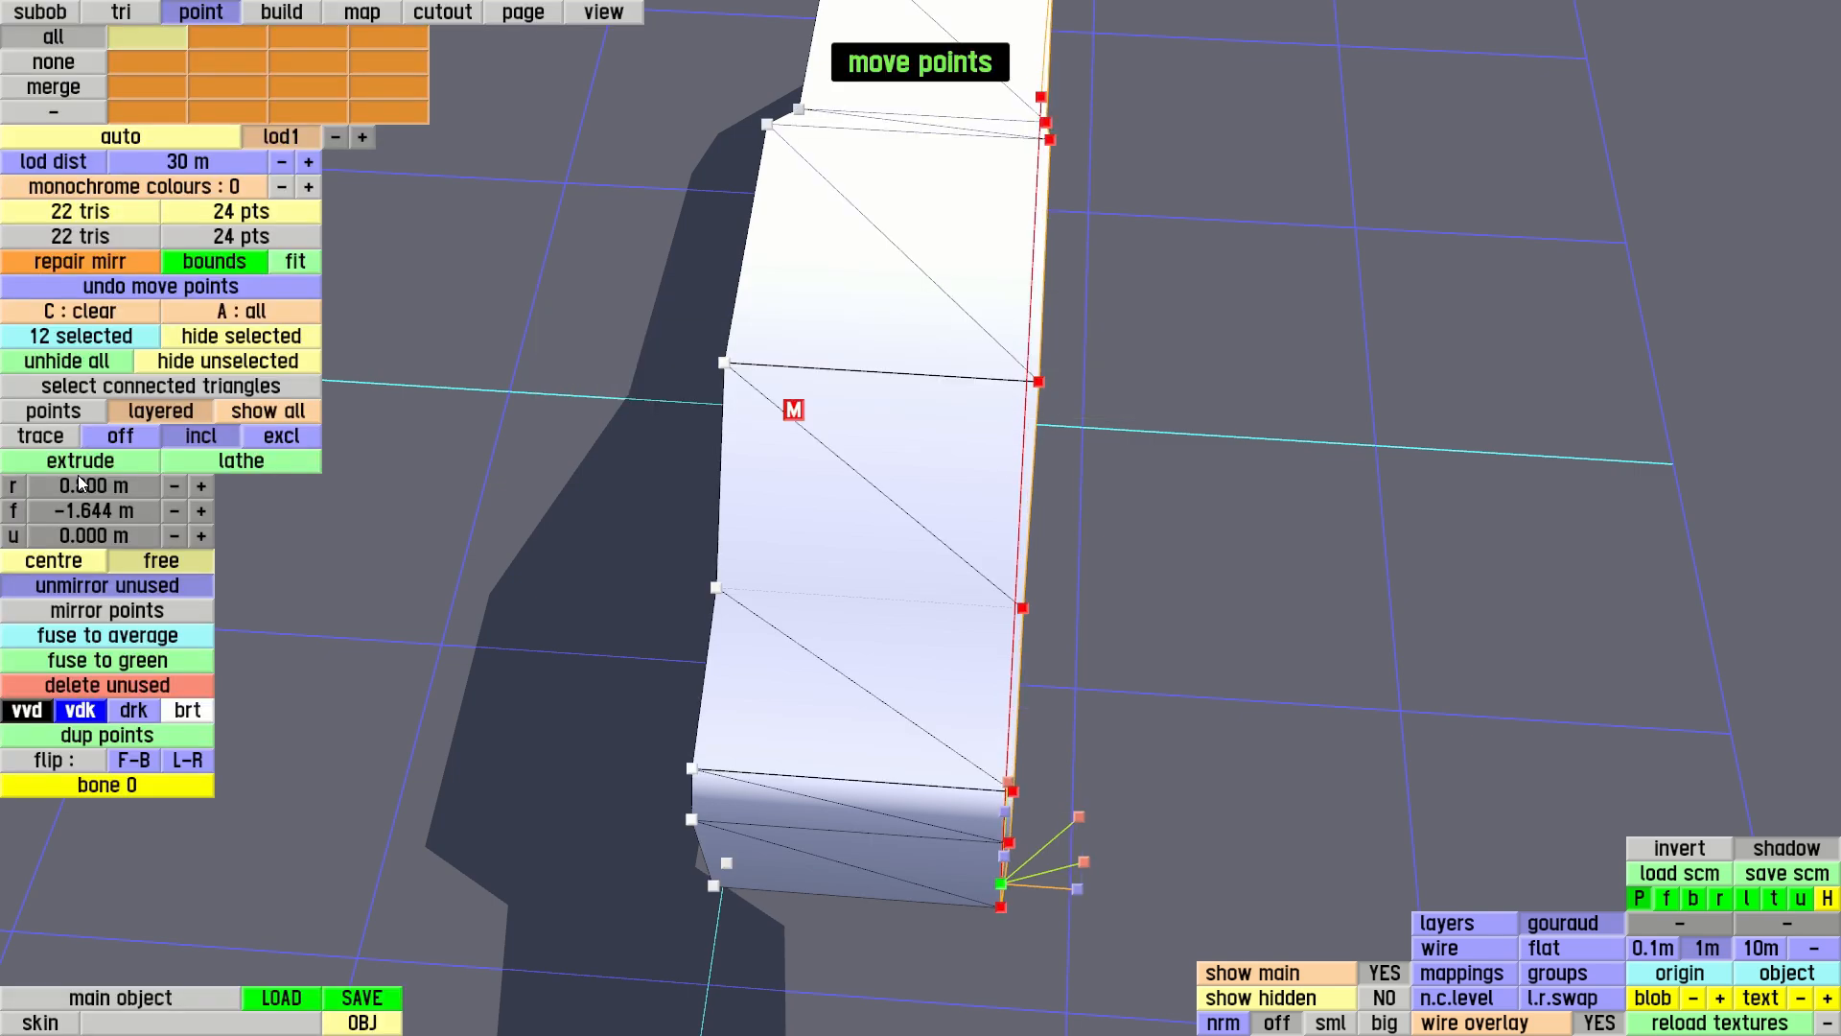
{"action": "left_click_drag", "start_coordinate": [608, 285], "coordinate": [819, 252]}
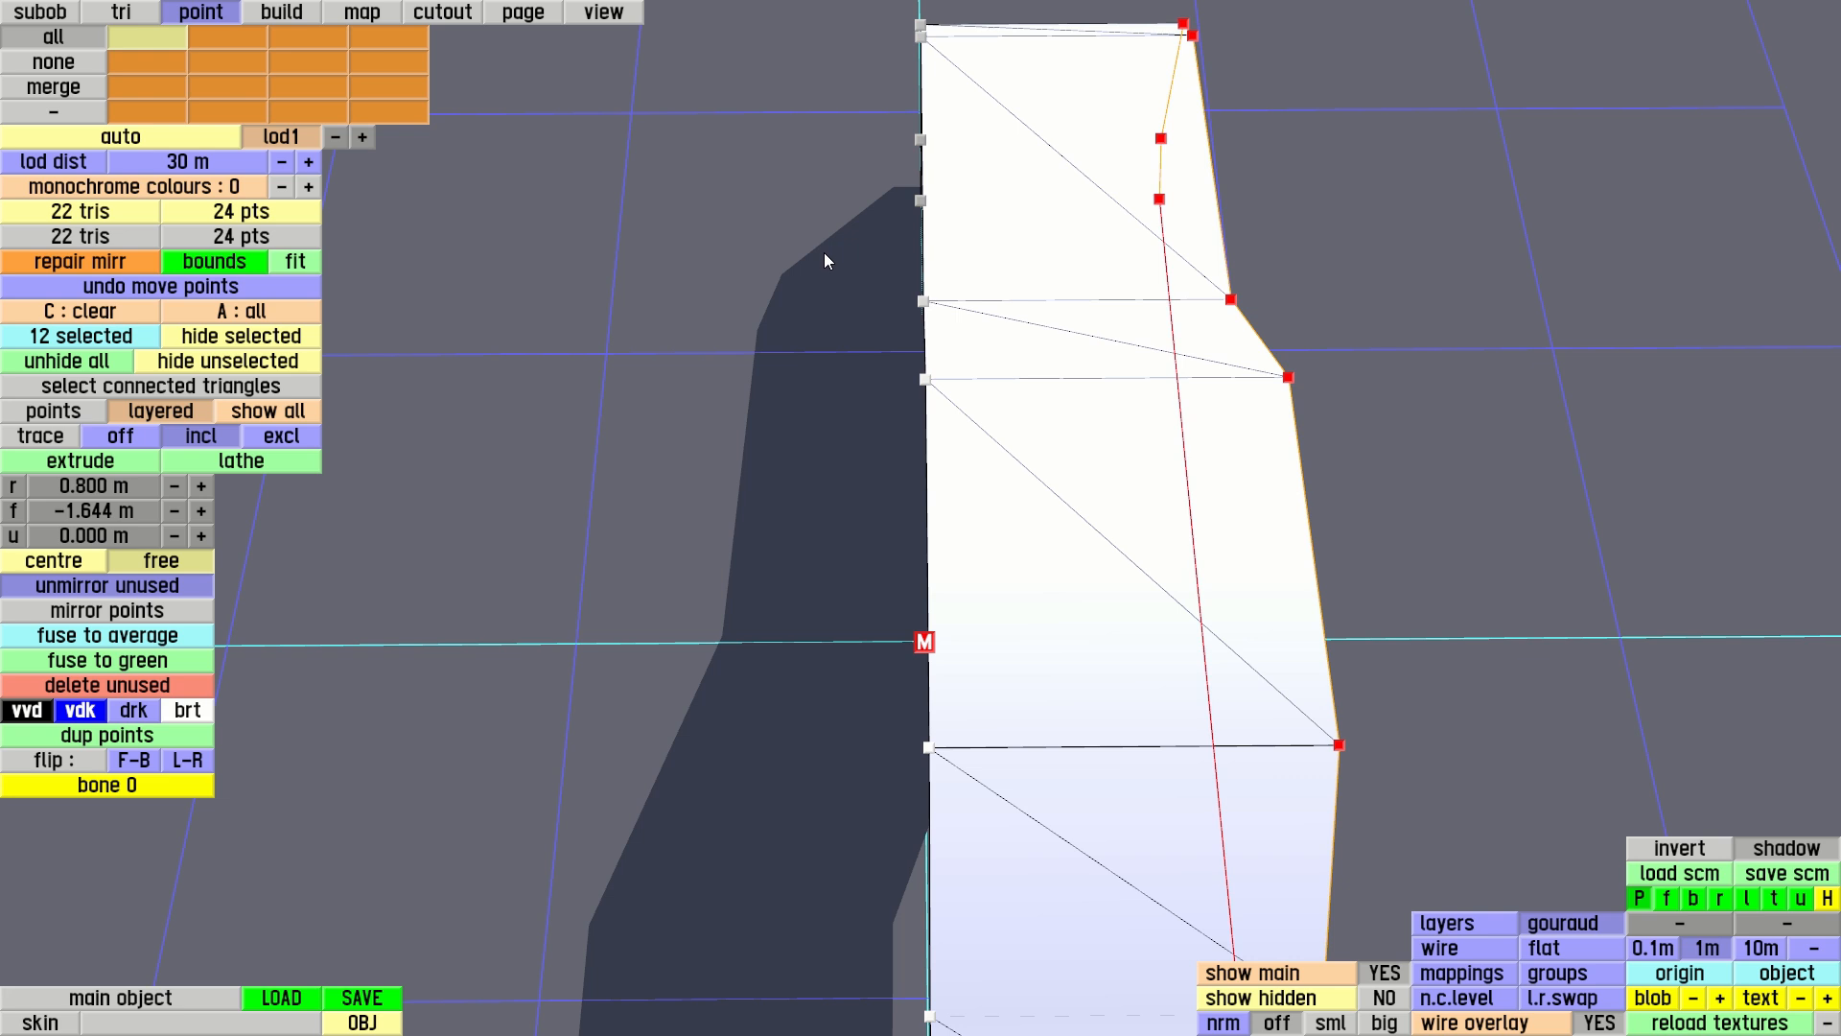
Box-select the outline points along the centre line in the top view, make them centre points, and clear the selection
{"action": "key", "text": "t"}
{"action": "left_click_drag", "start_coordinate": [859, 73], "coordinate": [972, 955]}
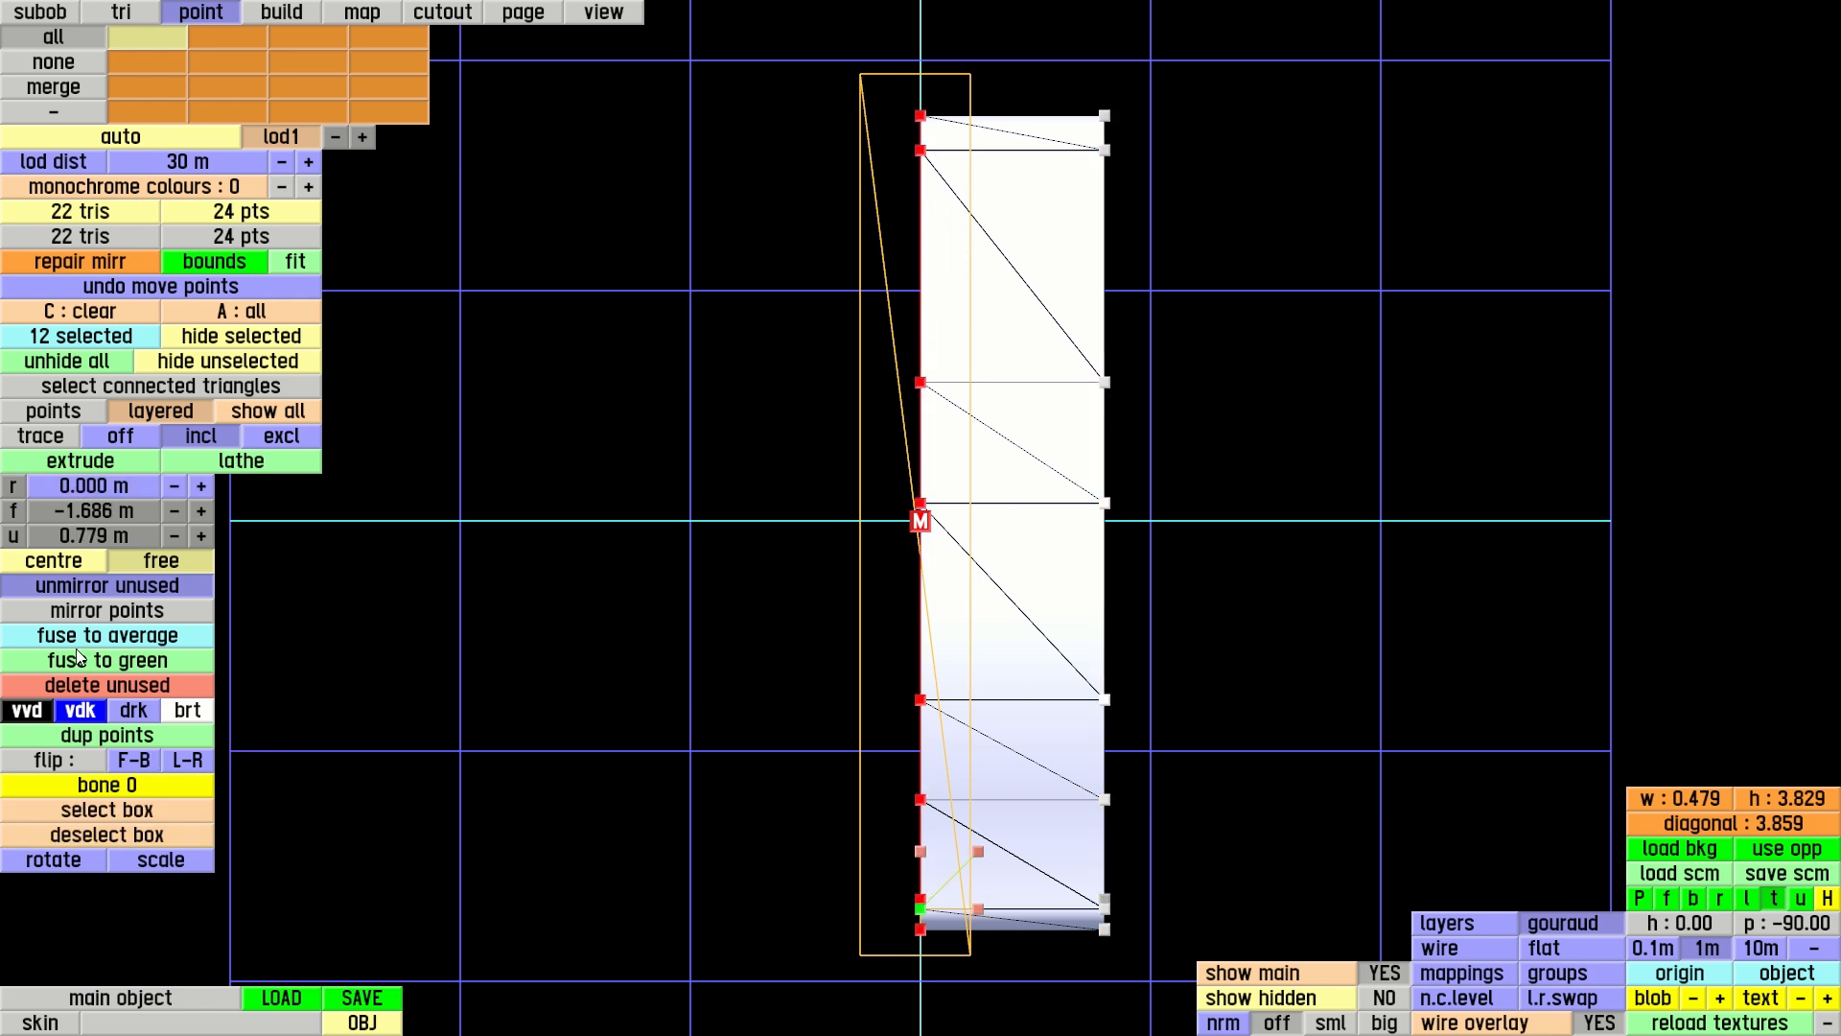
{"action": "left_click", "coordinate": [67, 561]}
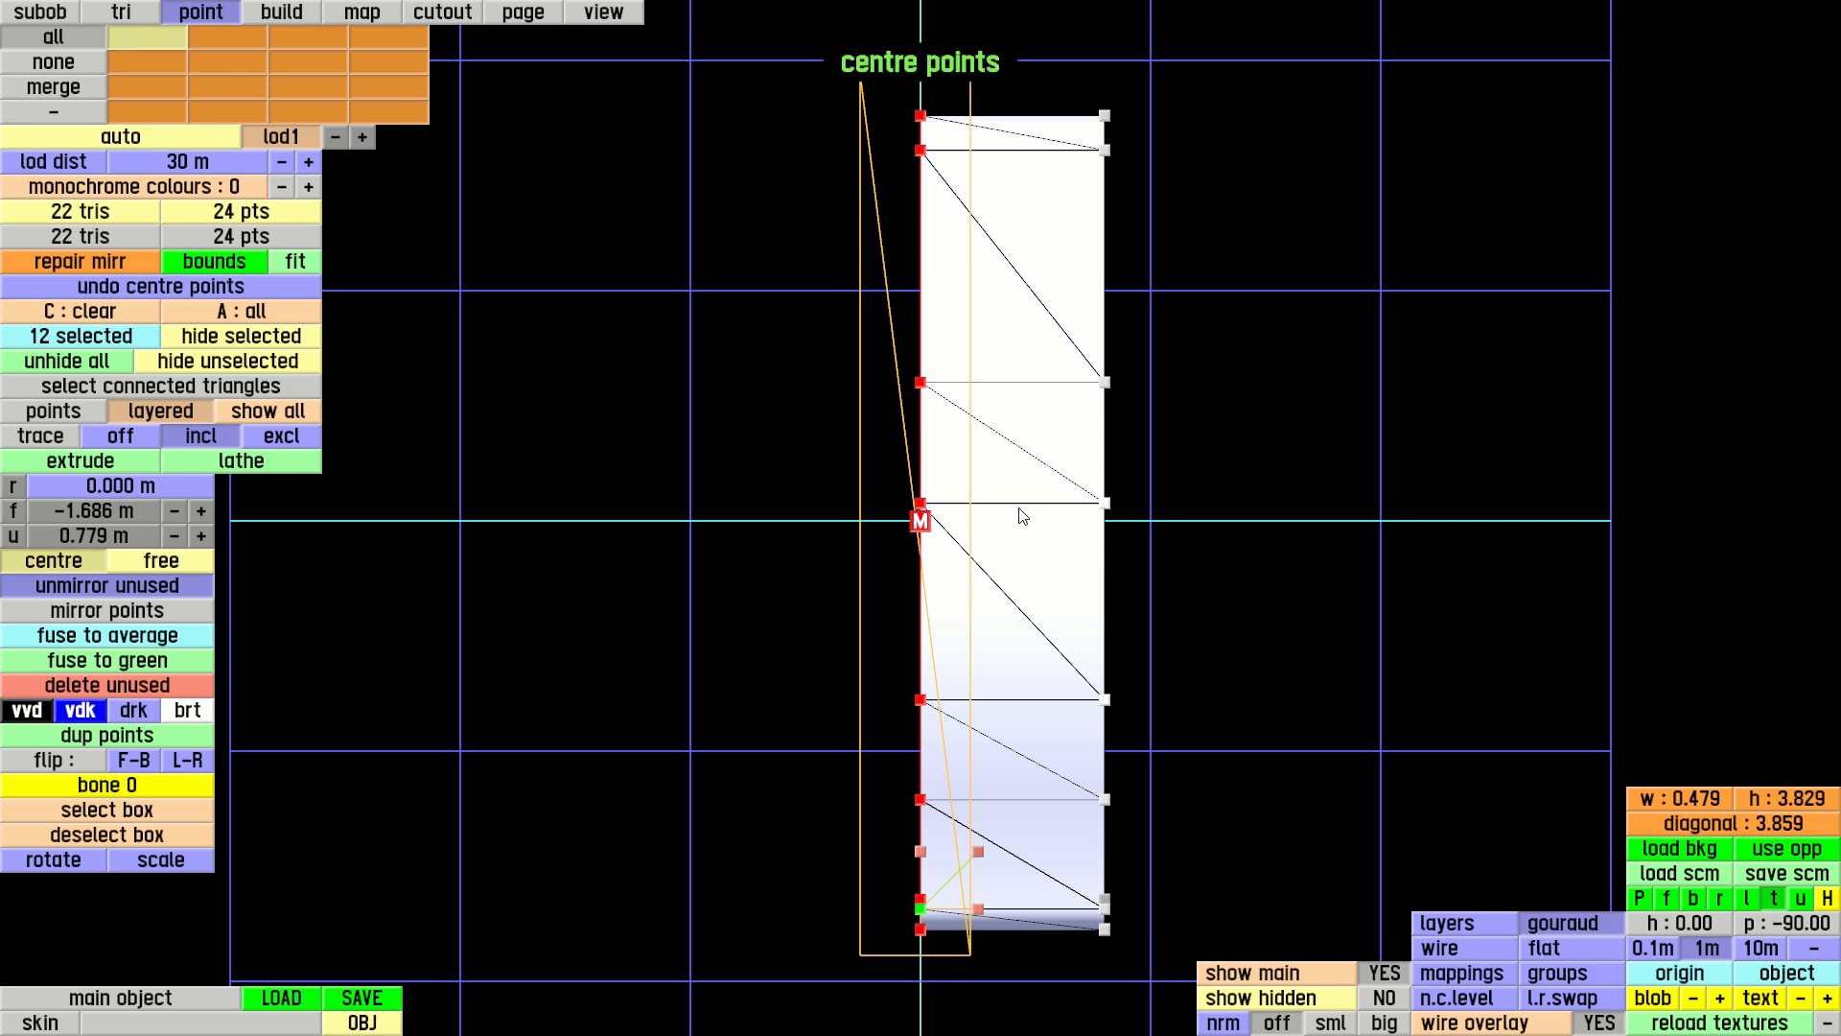
{"action": "key", "text": "p"}
{"action": "right_click_drag", "start_coordinate": [653, 506], "coordinate": [883, 575]}
{"action": "right_click_drag", "start_coordinate": [623, 547], "coordinate": [705, 399]}
{"action": "key", "text": "c"}
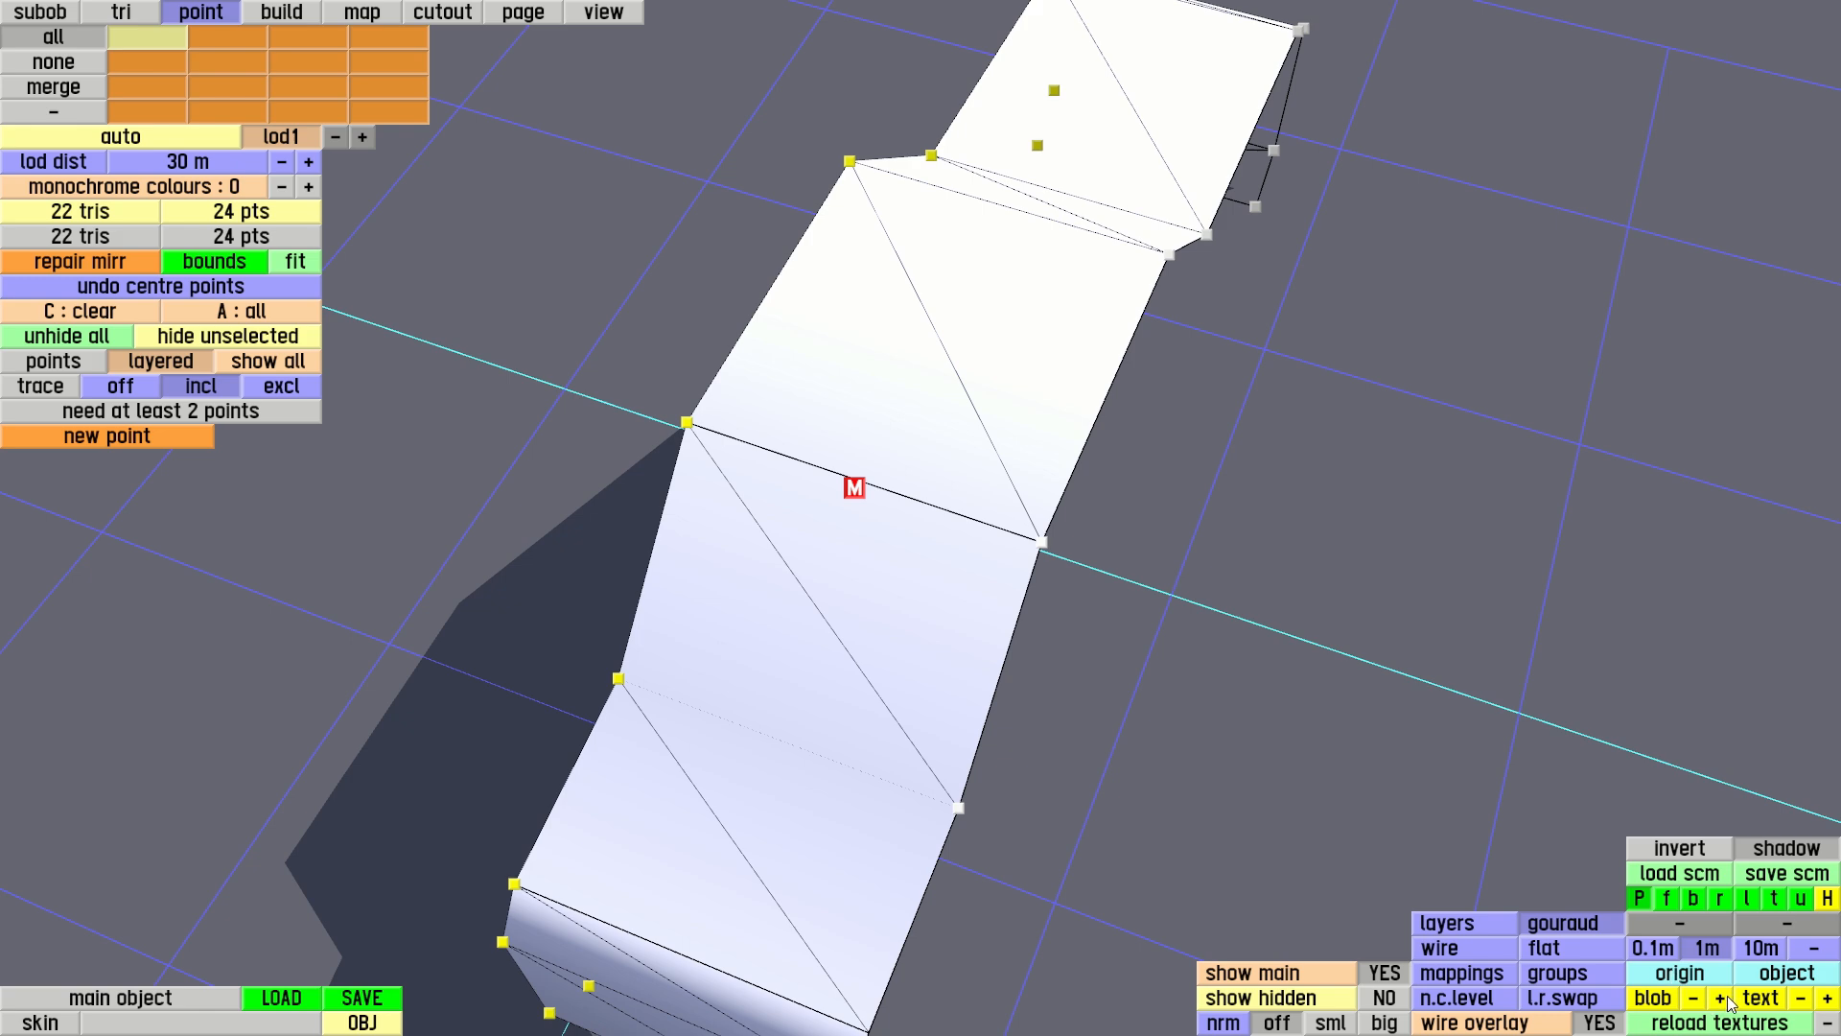
Select all triangles of the extruded half body and mirror them across the centre plane
{"action": "right_click_drag", "start_coordinate": [1518, 689], "coordinate": [1430, 514]}
{"action": "right_click_drag", "start_coordinate": [670, 481], "coordinate": [492, 423]}
{"action": "right_click_drag", "start_coordinate": [489, 351], "coordinate": [519, 393]}
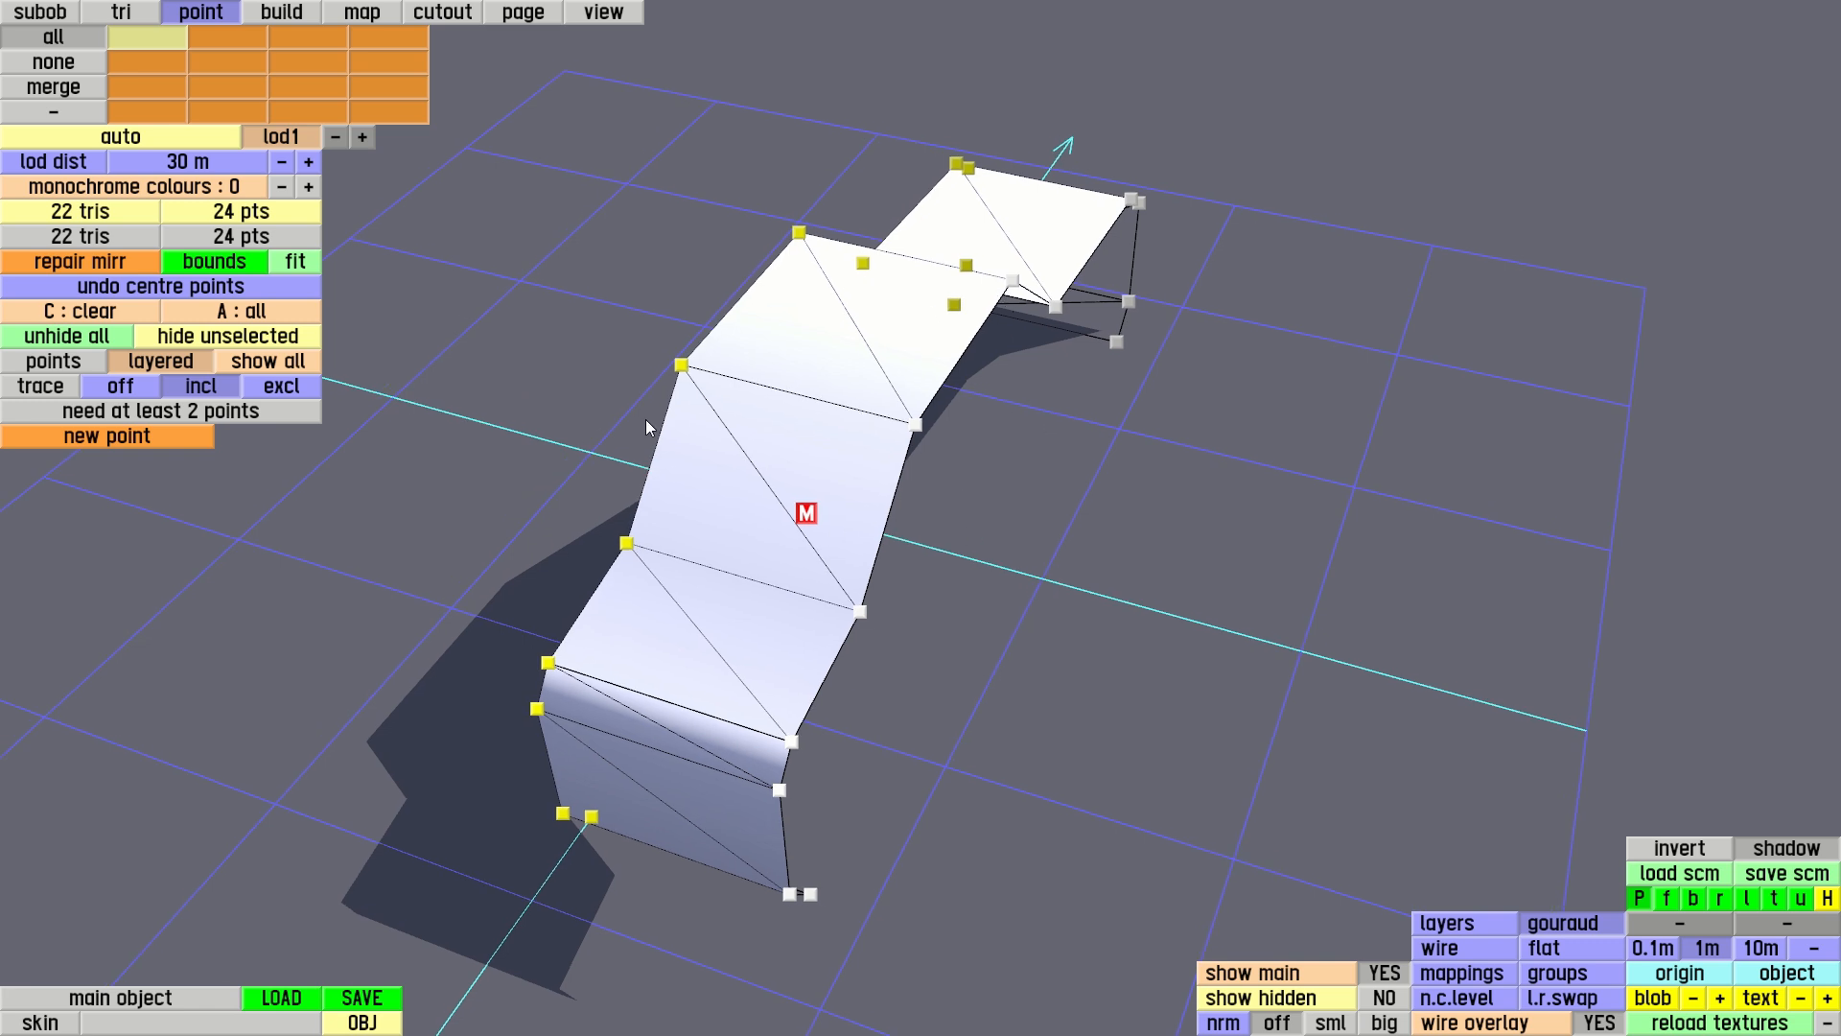
{"action": "left_click", "coordinate": [129, 15]}
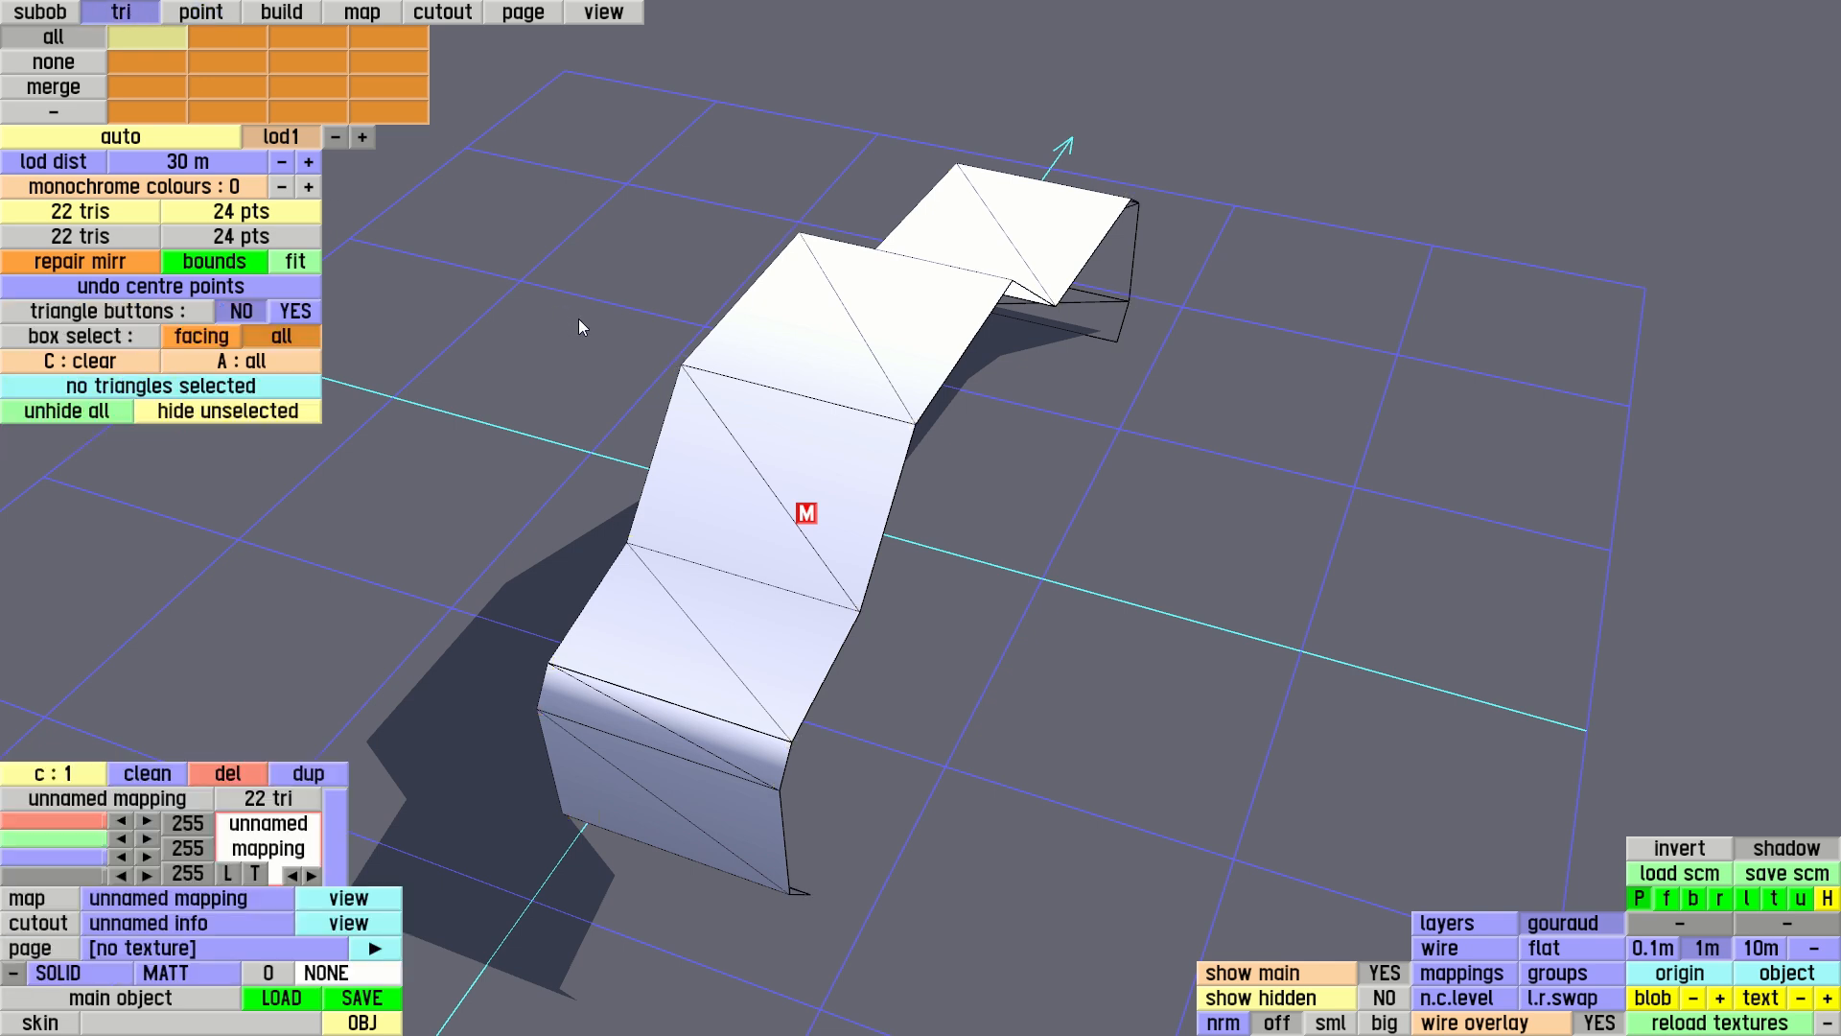
{"action": "key", "text": "a"}
{"action": "mouse_move", "coordinate": [669, 377]}
{"action": "middle_mouse_down"}
{"action": "mouse_move", "coordinate": [671, 353]}
{"action": "mouse_move", "coordinate": [693, 393]}
{"action": "middle_mouse_up"}
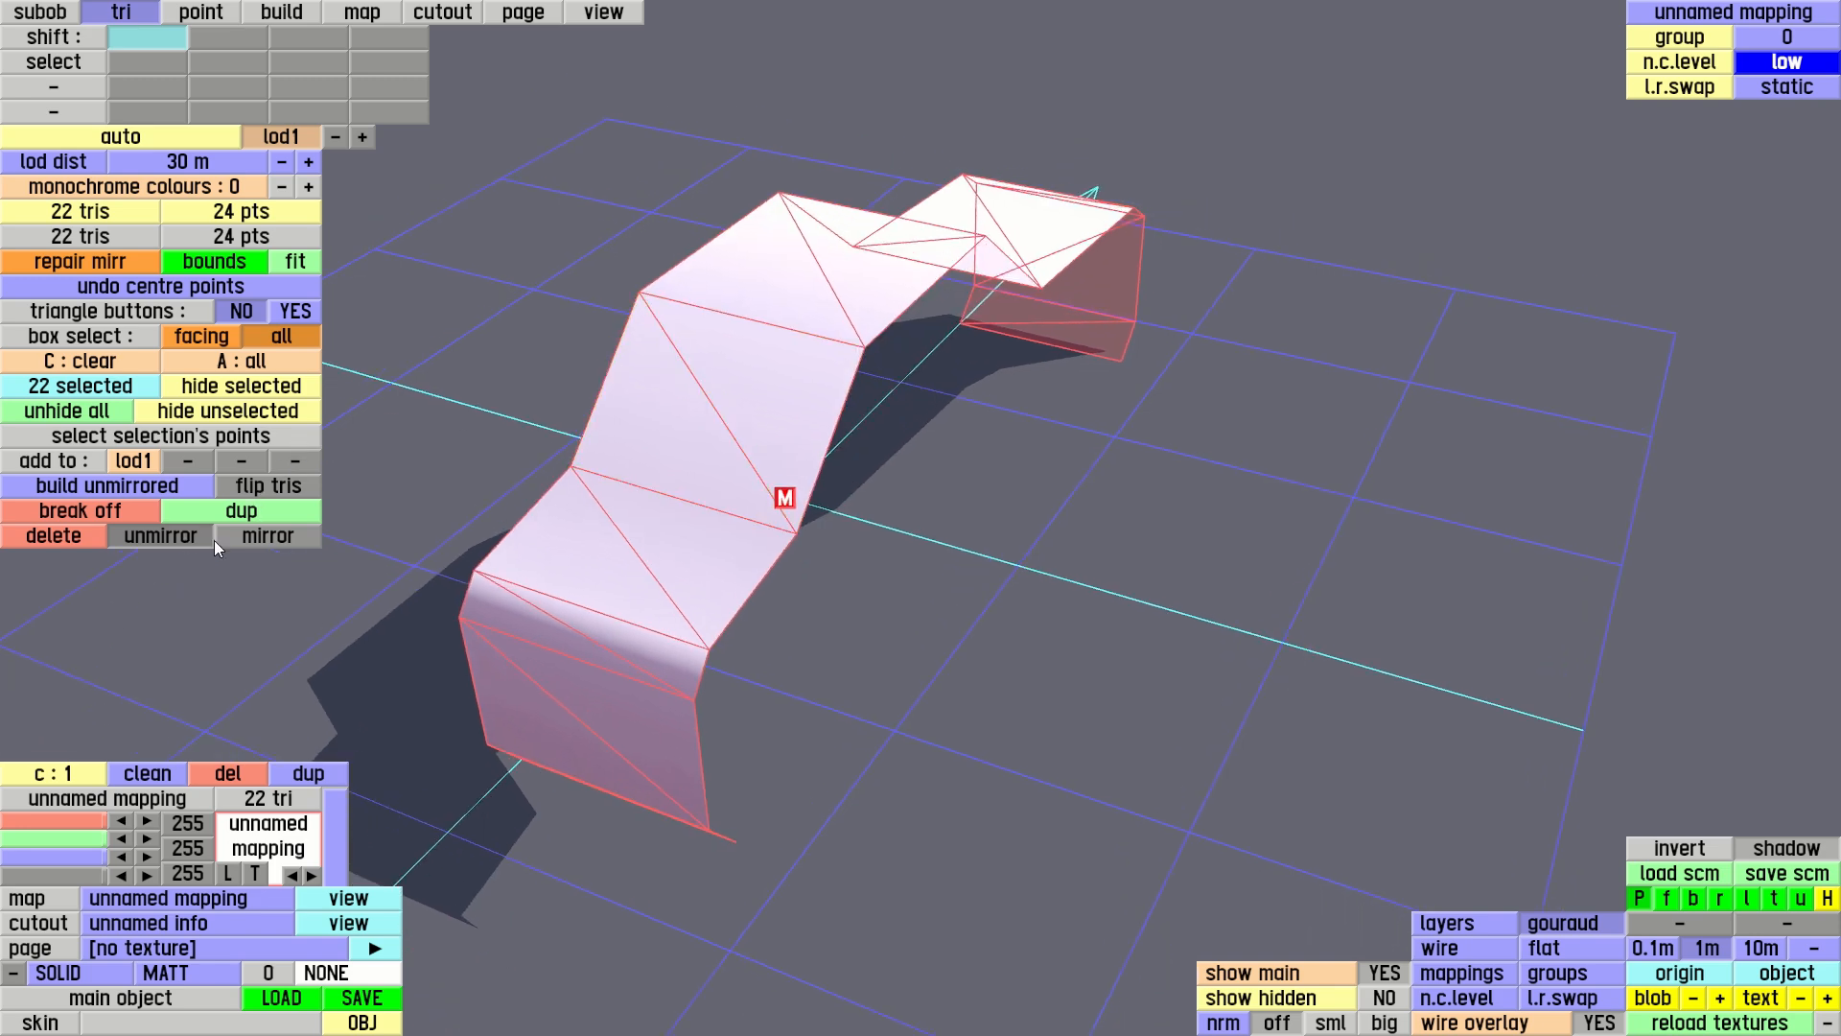
{"action": "left_click", "coordinate": [261, 539]}
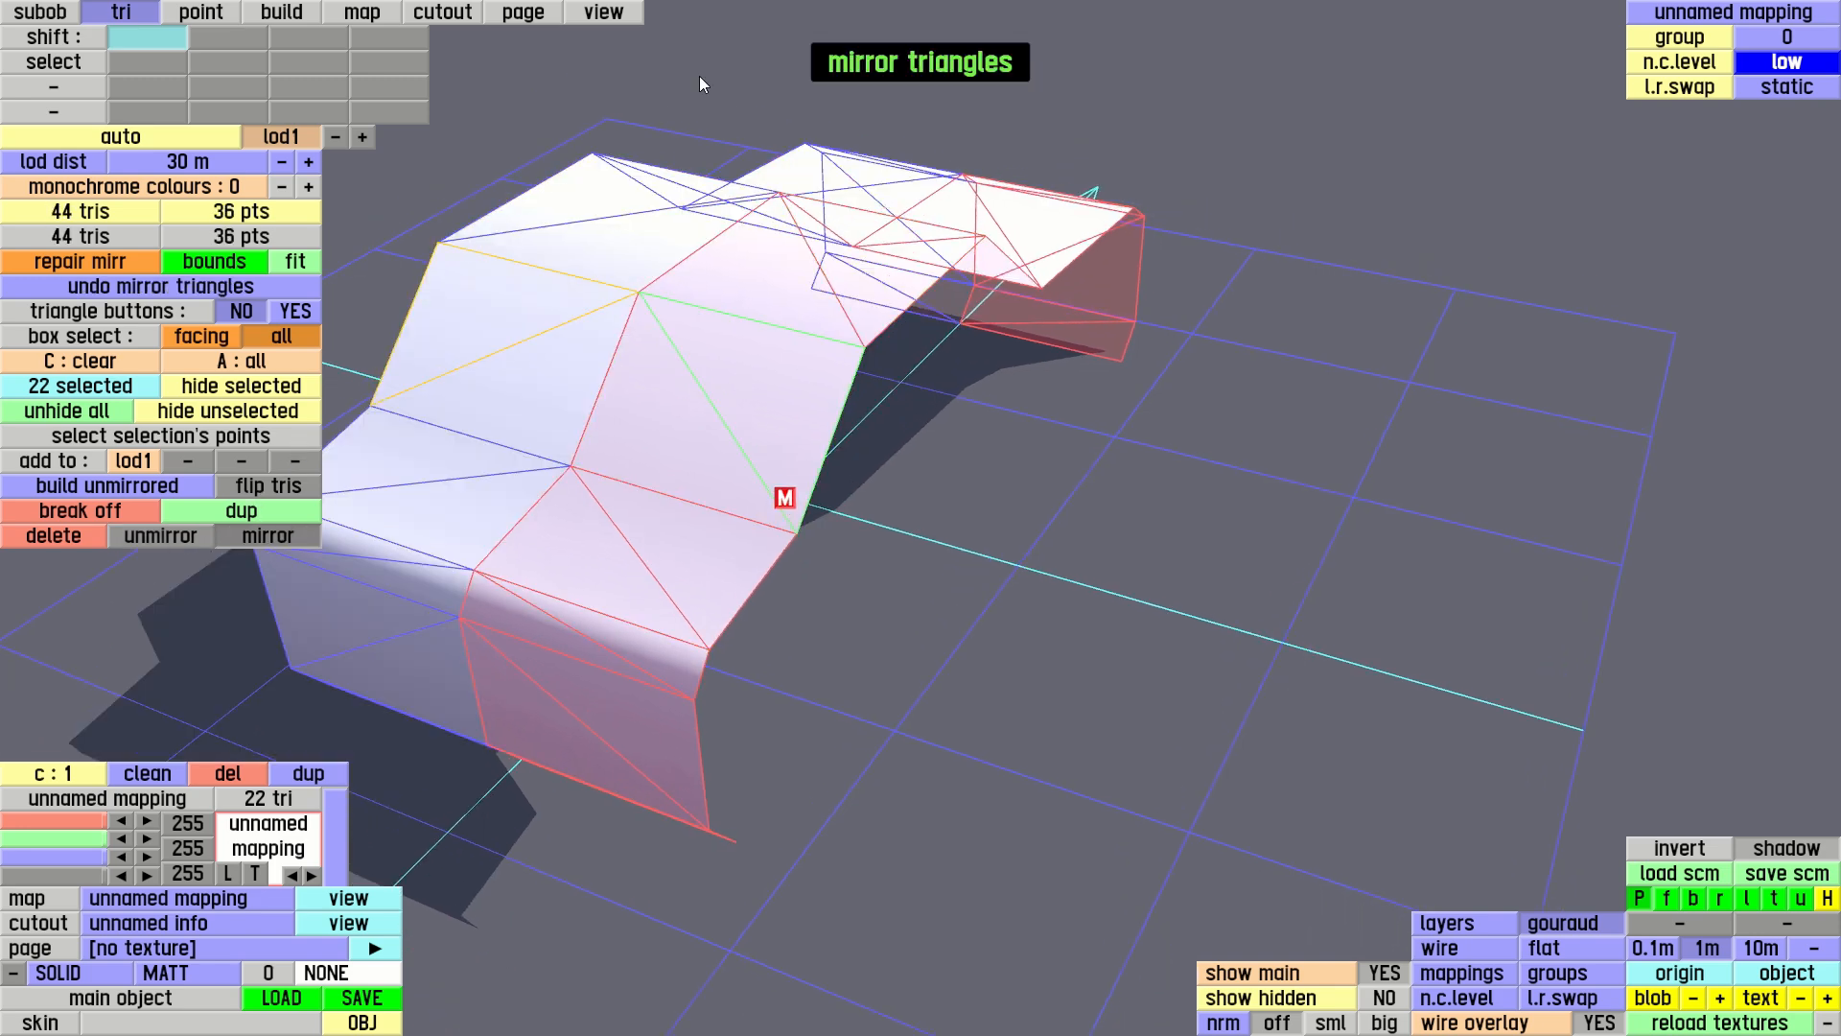
Duplicate the outer front ground point of the body and set the copy's forward coordinate to 1.15 m
{"action": "left_click", "coordinate": [627, 16]}
{"action": "mouse_move", "coordinate": [580, 271]}
{"action": "middle_mouse_down"}
{"action": "mouse_move", "coordinate": [925, 234]}
{"action": "mouse_move", "coordinate": [822, 444]}
{"action": "middle_mouse_up"}
{"action": "middle_click_drag", "start_coordinate": [687, 355], "coordinate": [918, 470]}
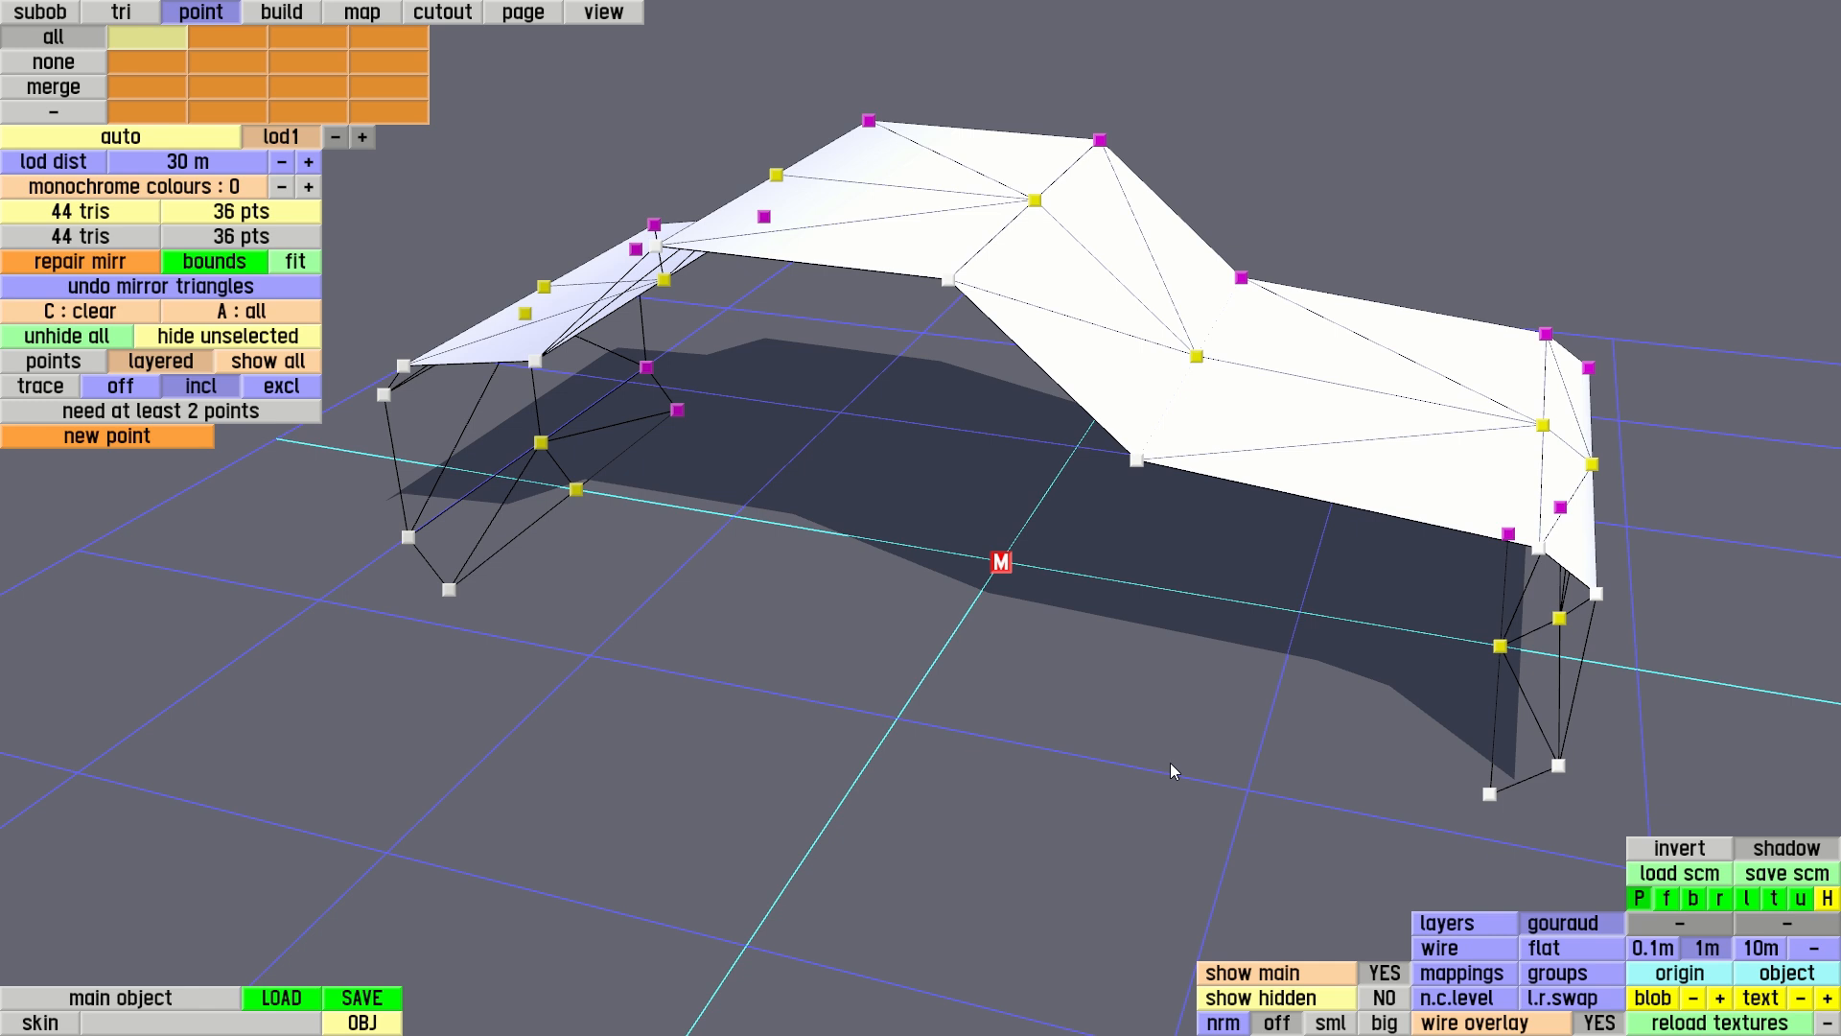
{"action": "left_click", "coordinate": [1489, 795]}
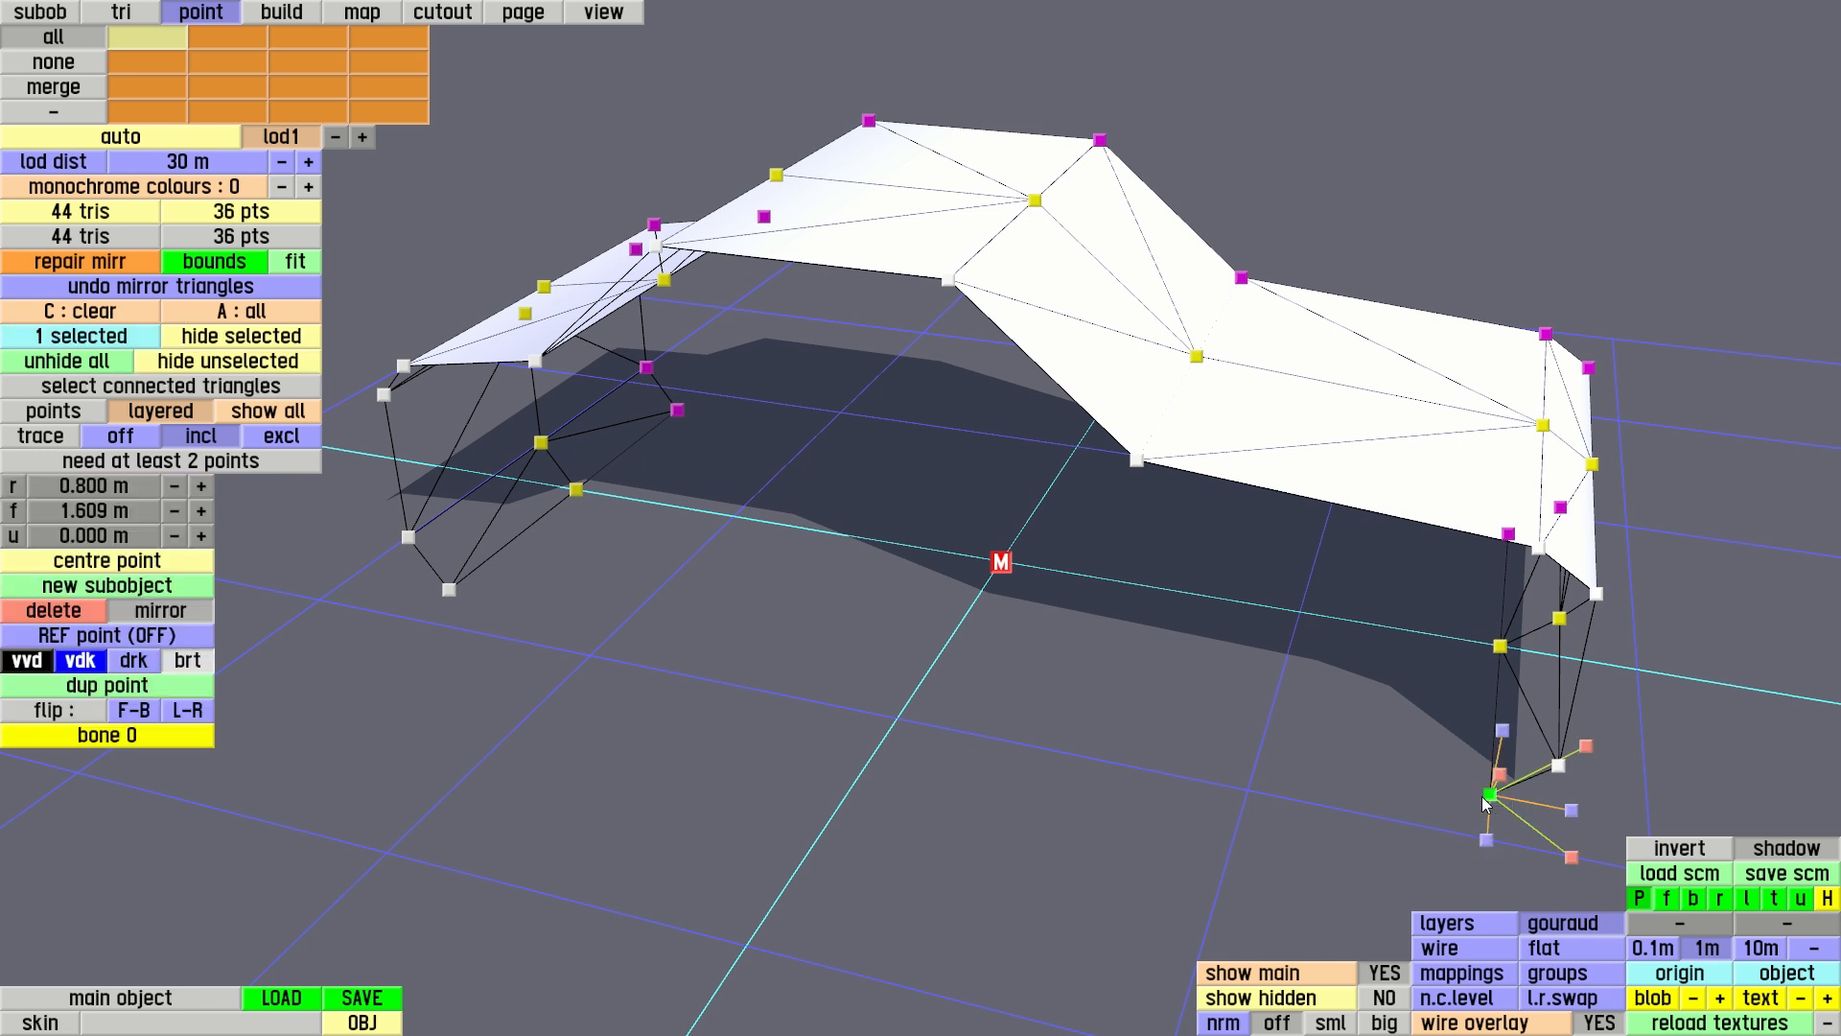
{"action": "left_click", "coordinate": [100, 686]}
{"action": "left_click", "coordinate": [101, 510]}
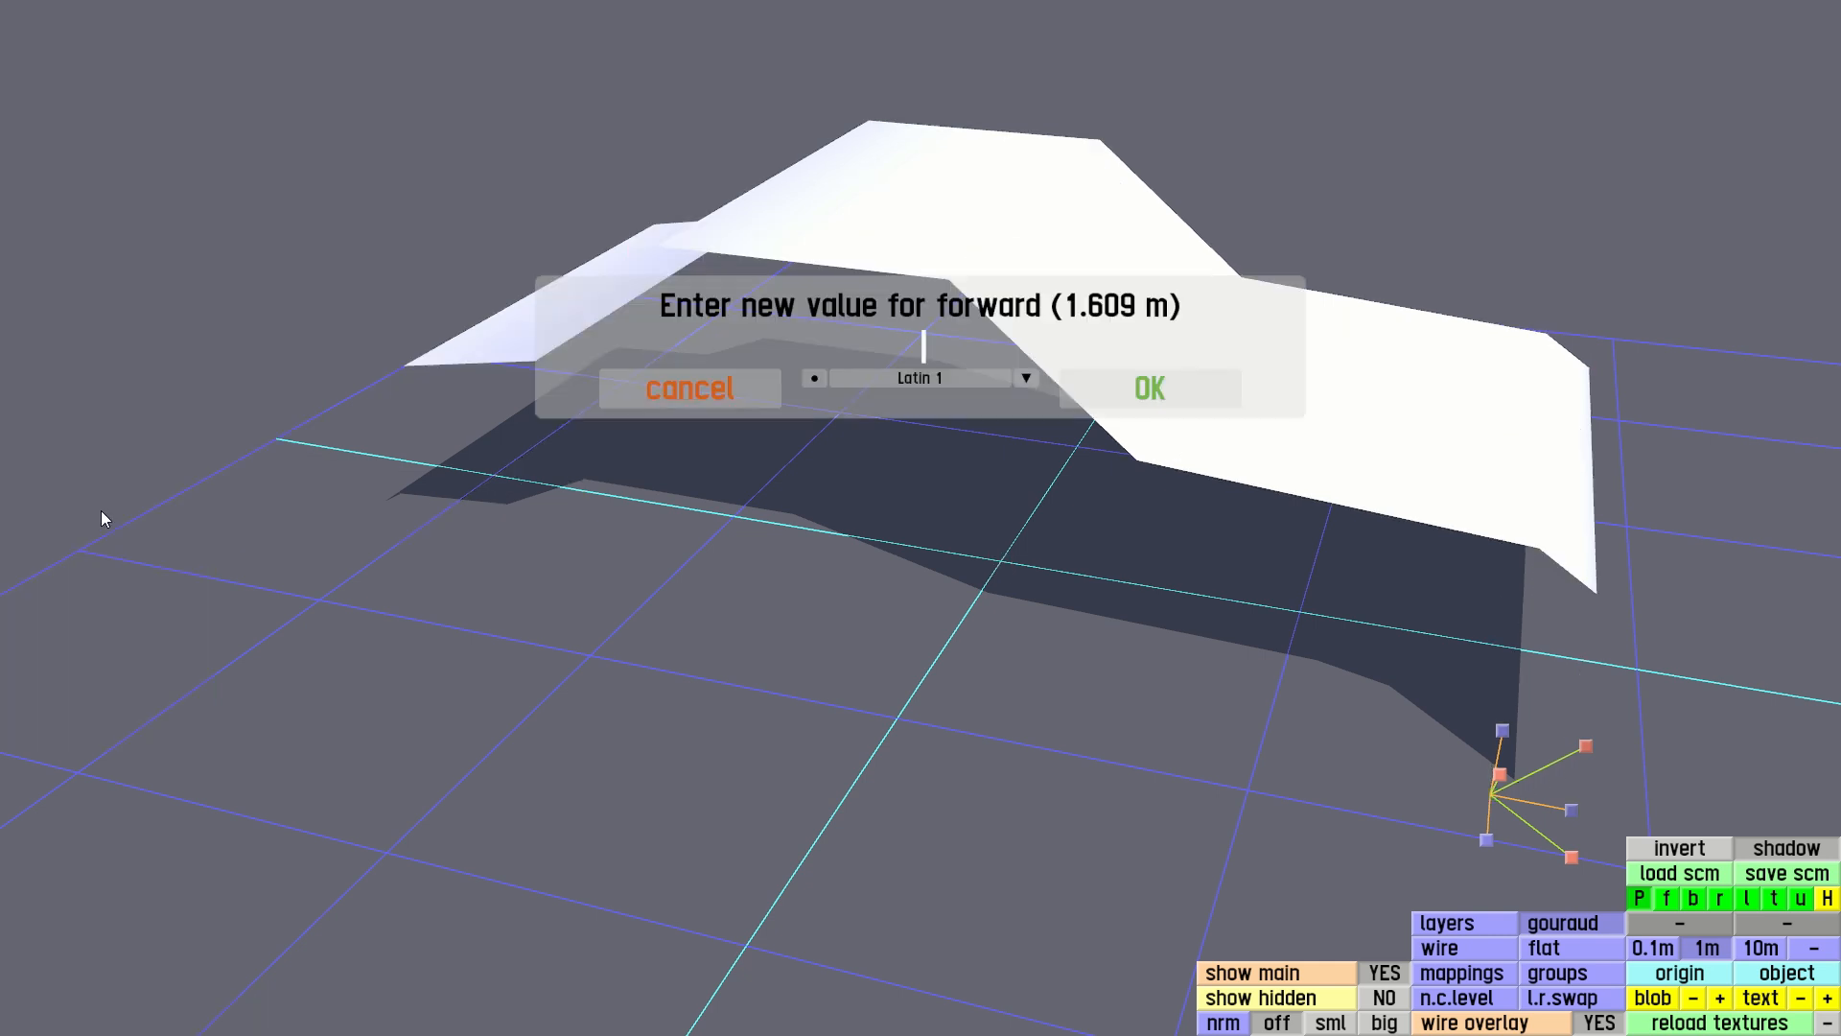
{"action": "type", "text": "1.15"}
{"action": "key", "text": "Return"}
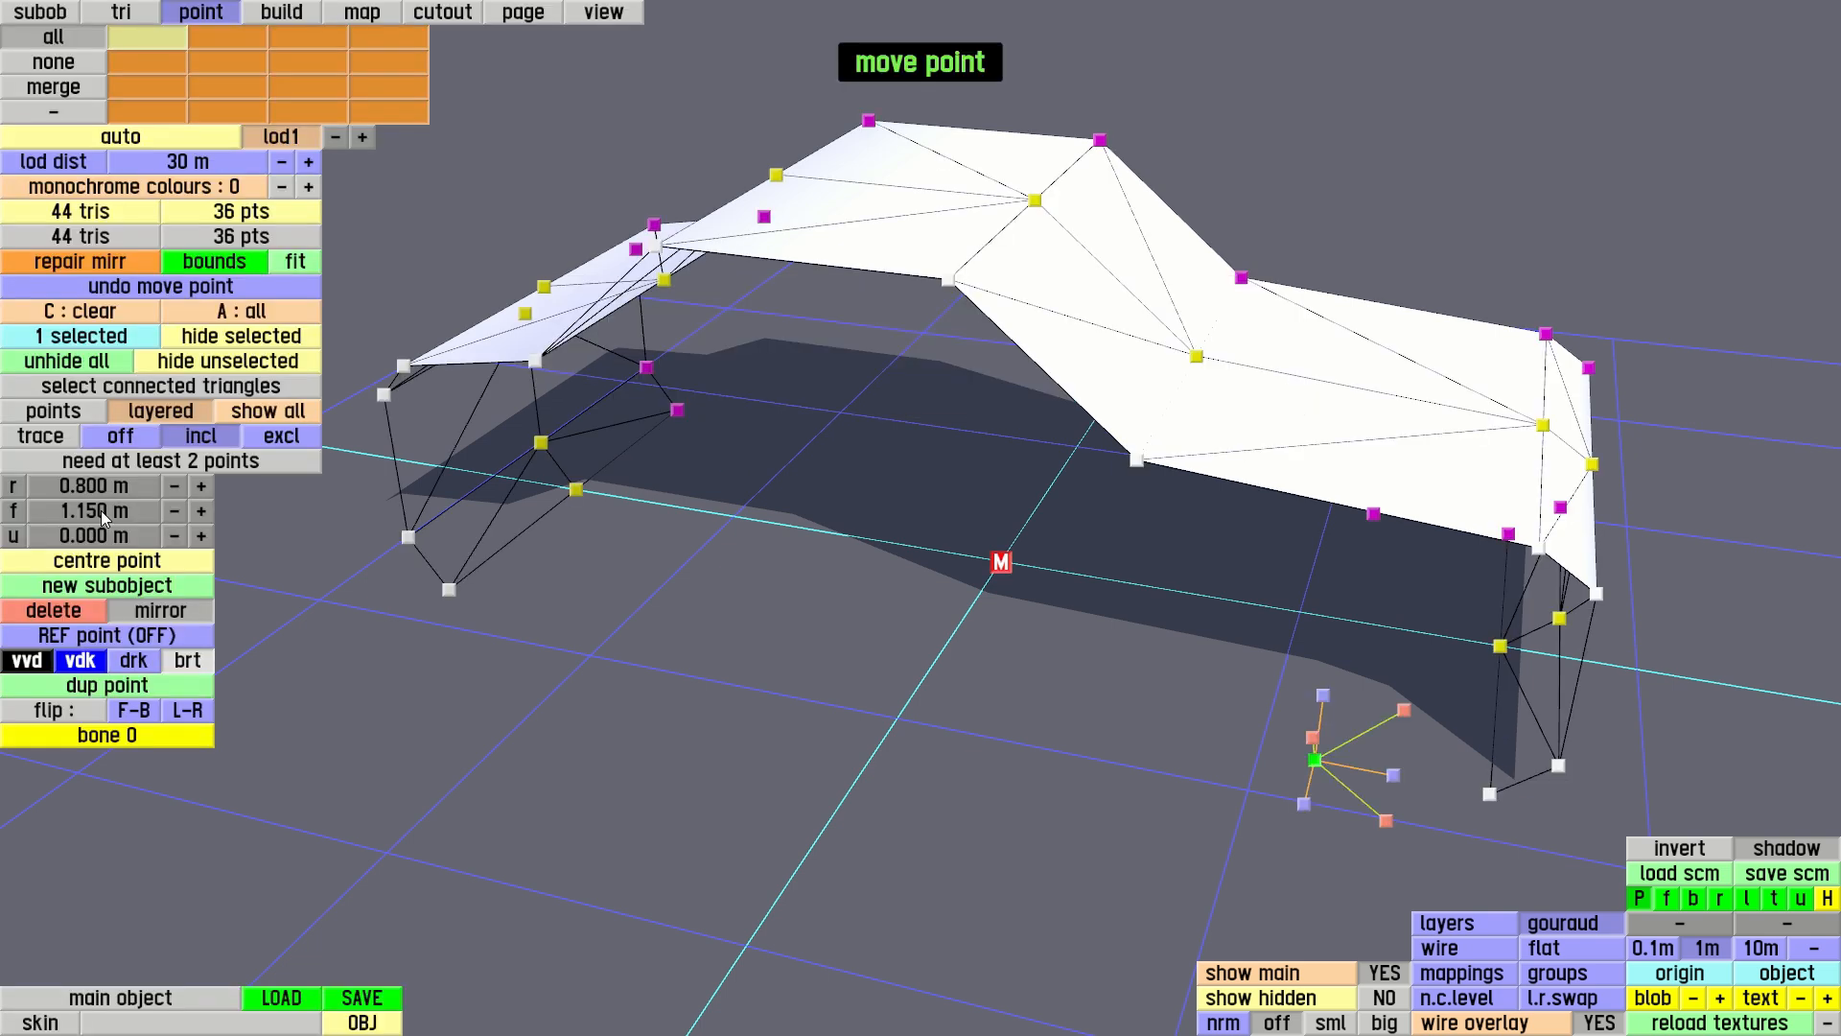
Duplicate the 1.15 m point and set the new copy's forward coordinate to 1.5 m
{"action": "left_click", "coordinate": [121, 688]}
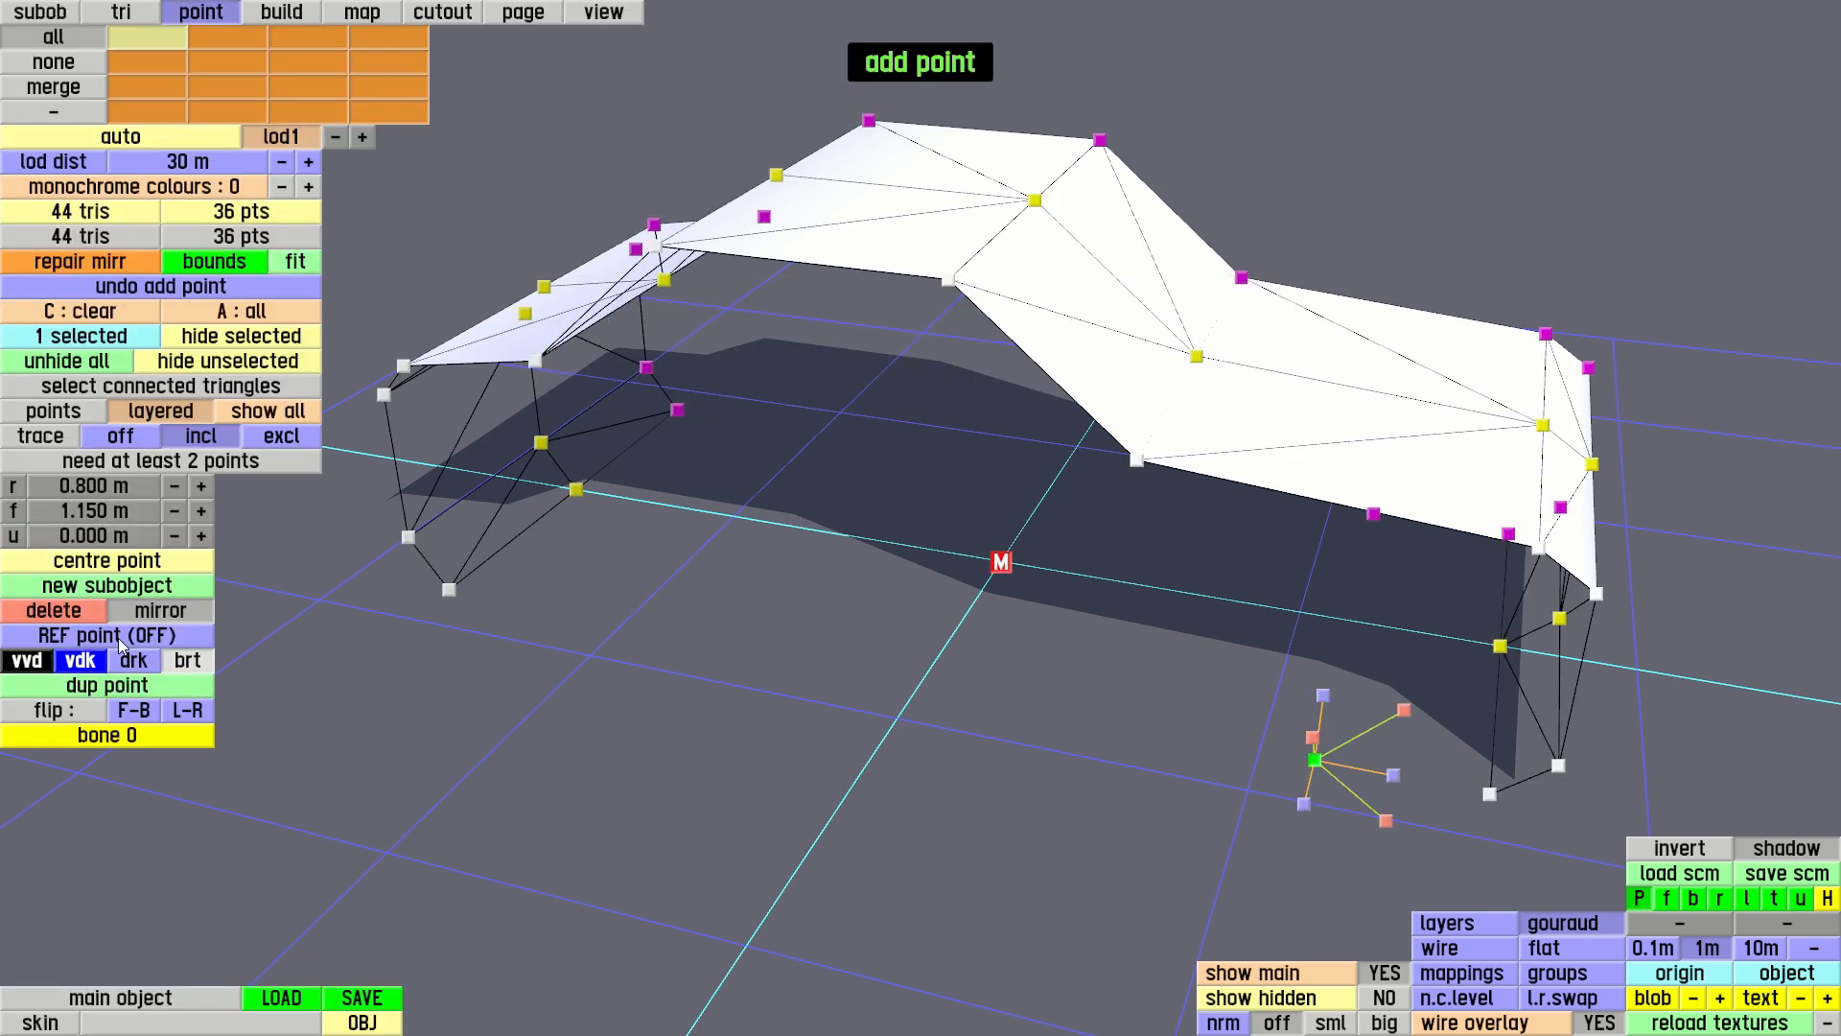
{"action": "left_click", "coordinate": [94, 510]}
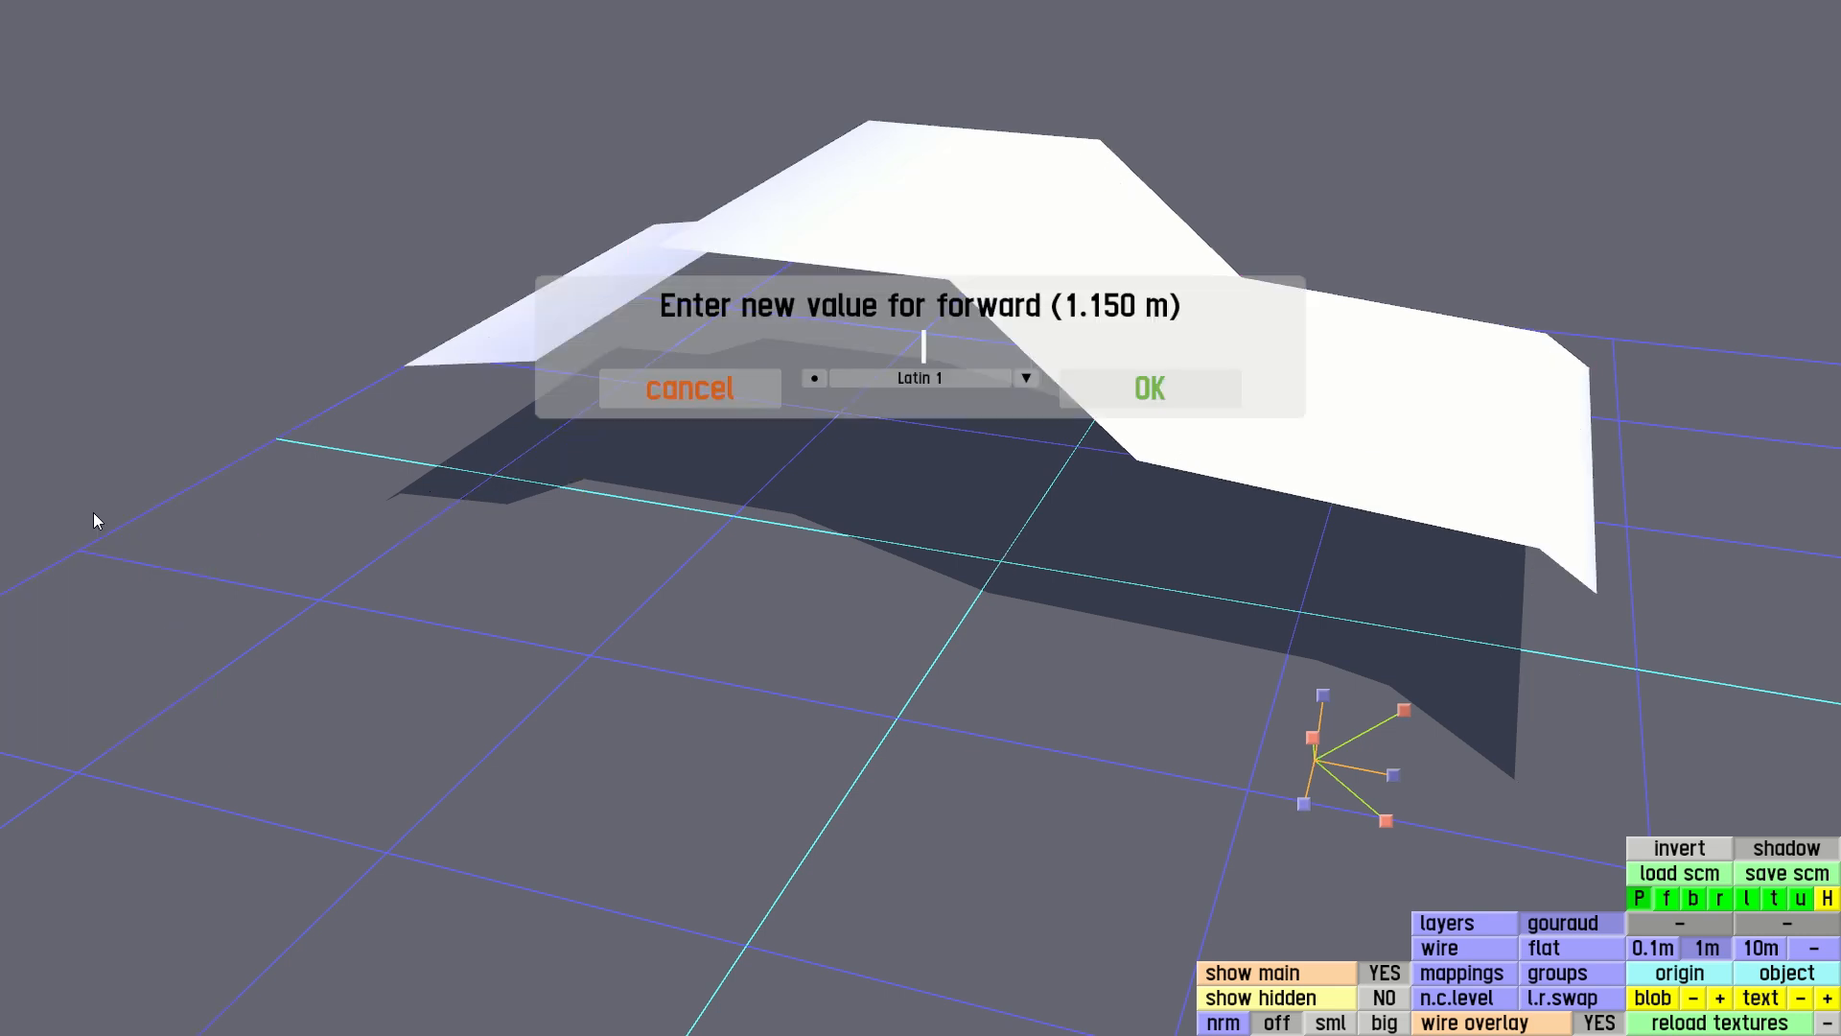
{"action": "type", "text": "1.5"}
{"action": "key", "text": "Return"}
{"action": "right_click_drag", "start_coordinate": [1109, 735], "coordinate": [981, 667]}
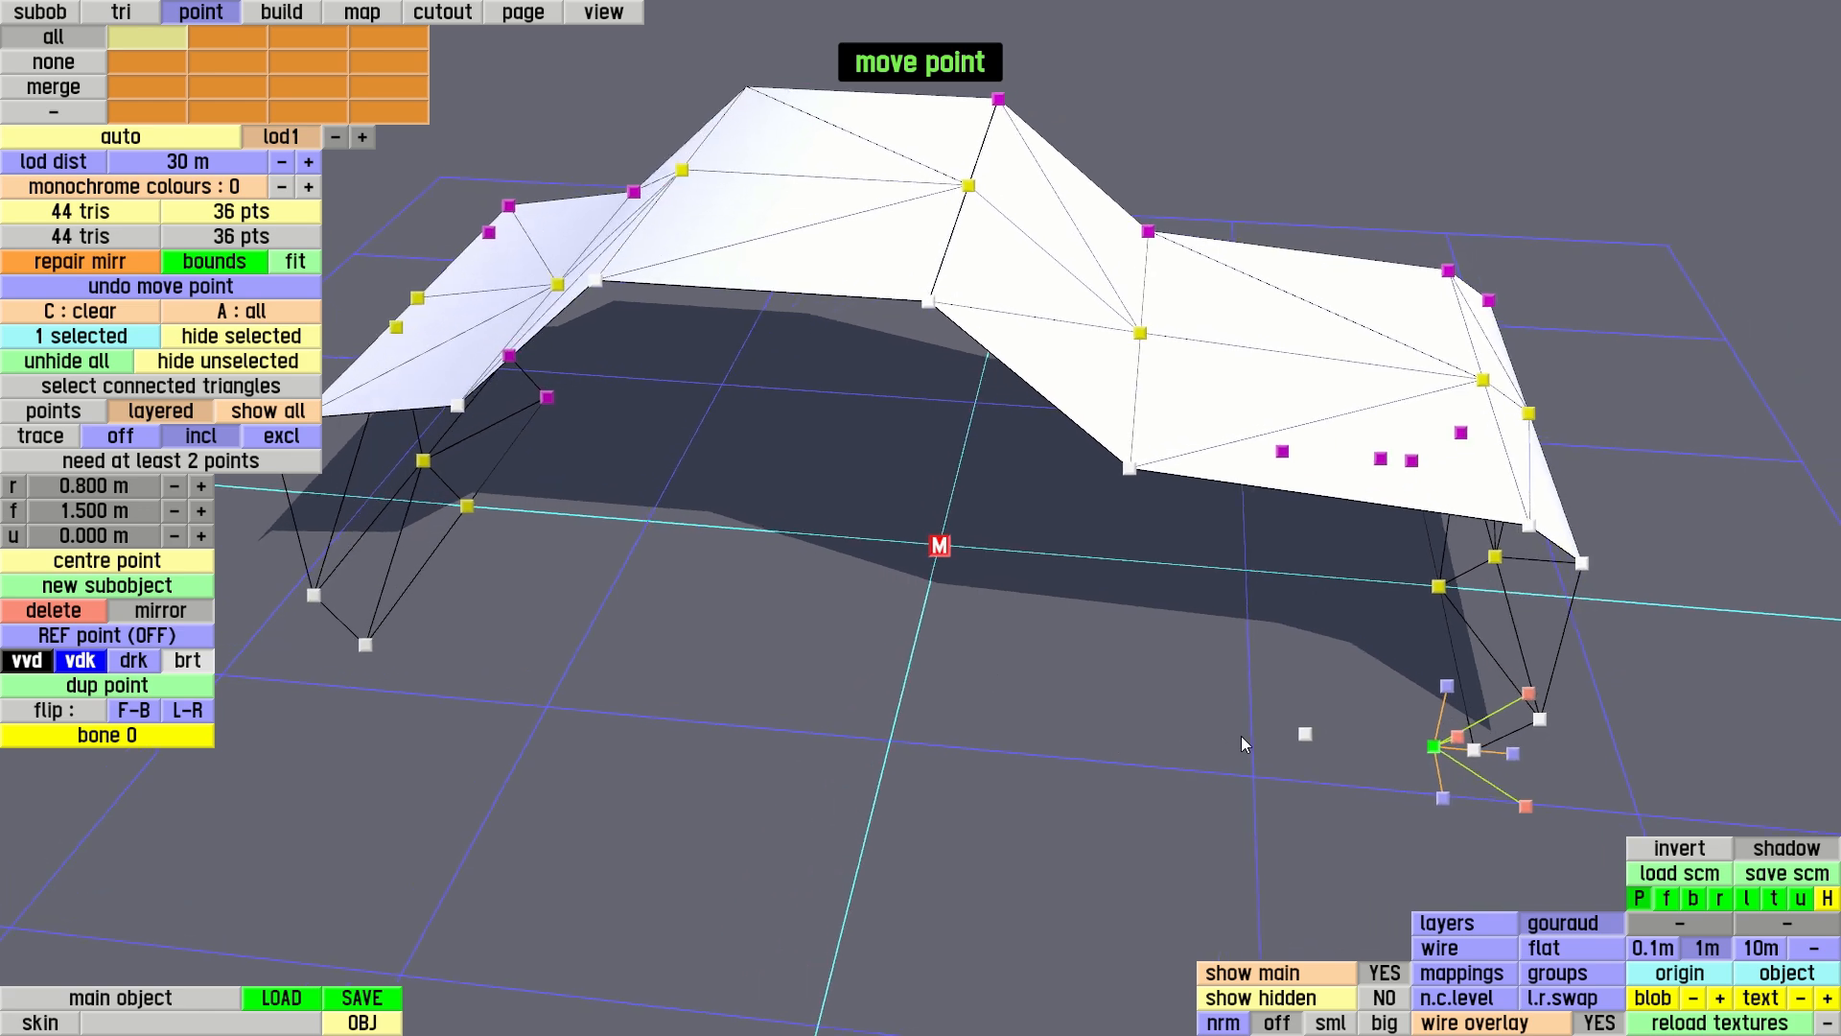
Select both new ground points, duplicate the pair, and set the copies' right coordinate to 0.5 m
{"action": "left_click", "coordinate": [1307, 734]}
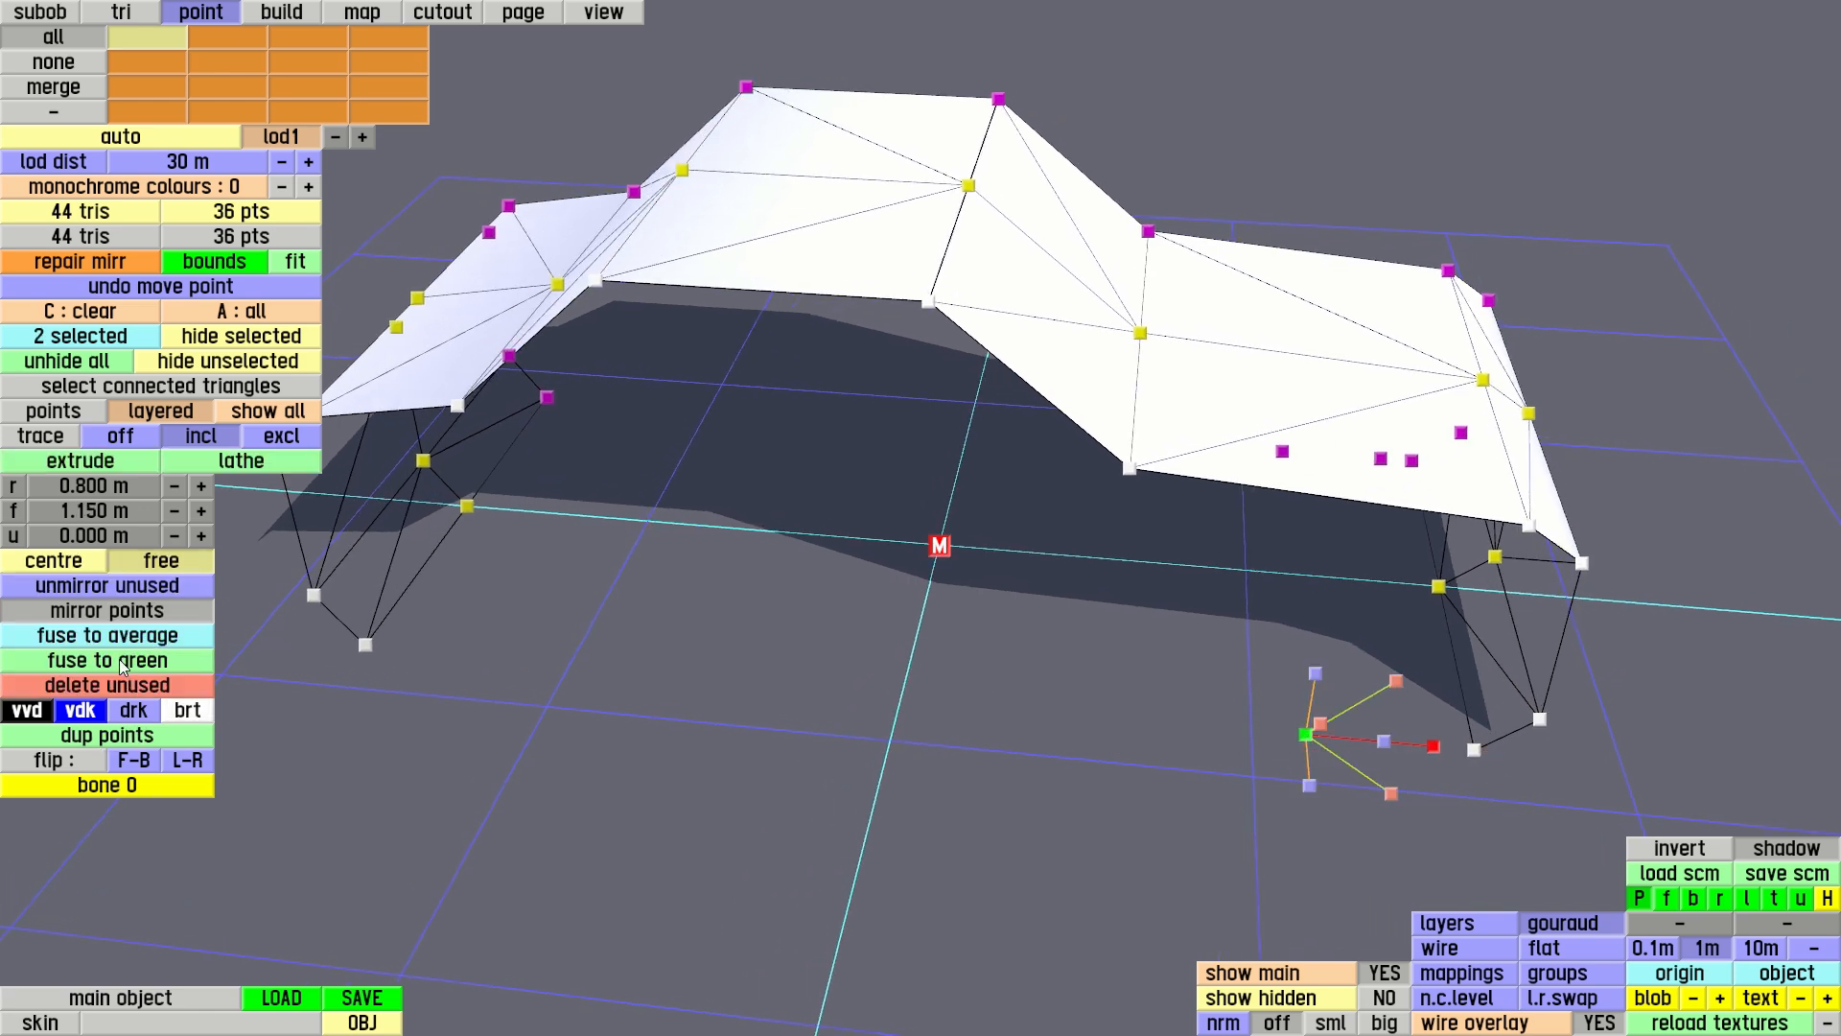
{"action": "left_click", "coordinate": [134, 736]}
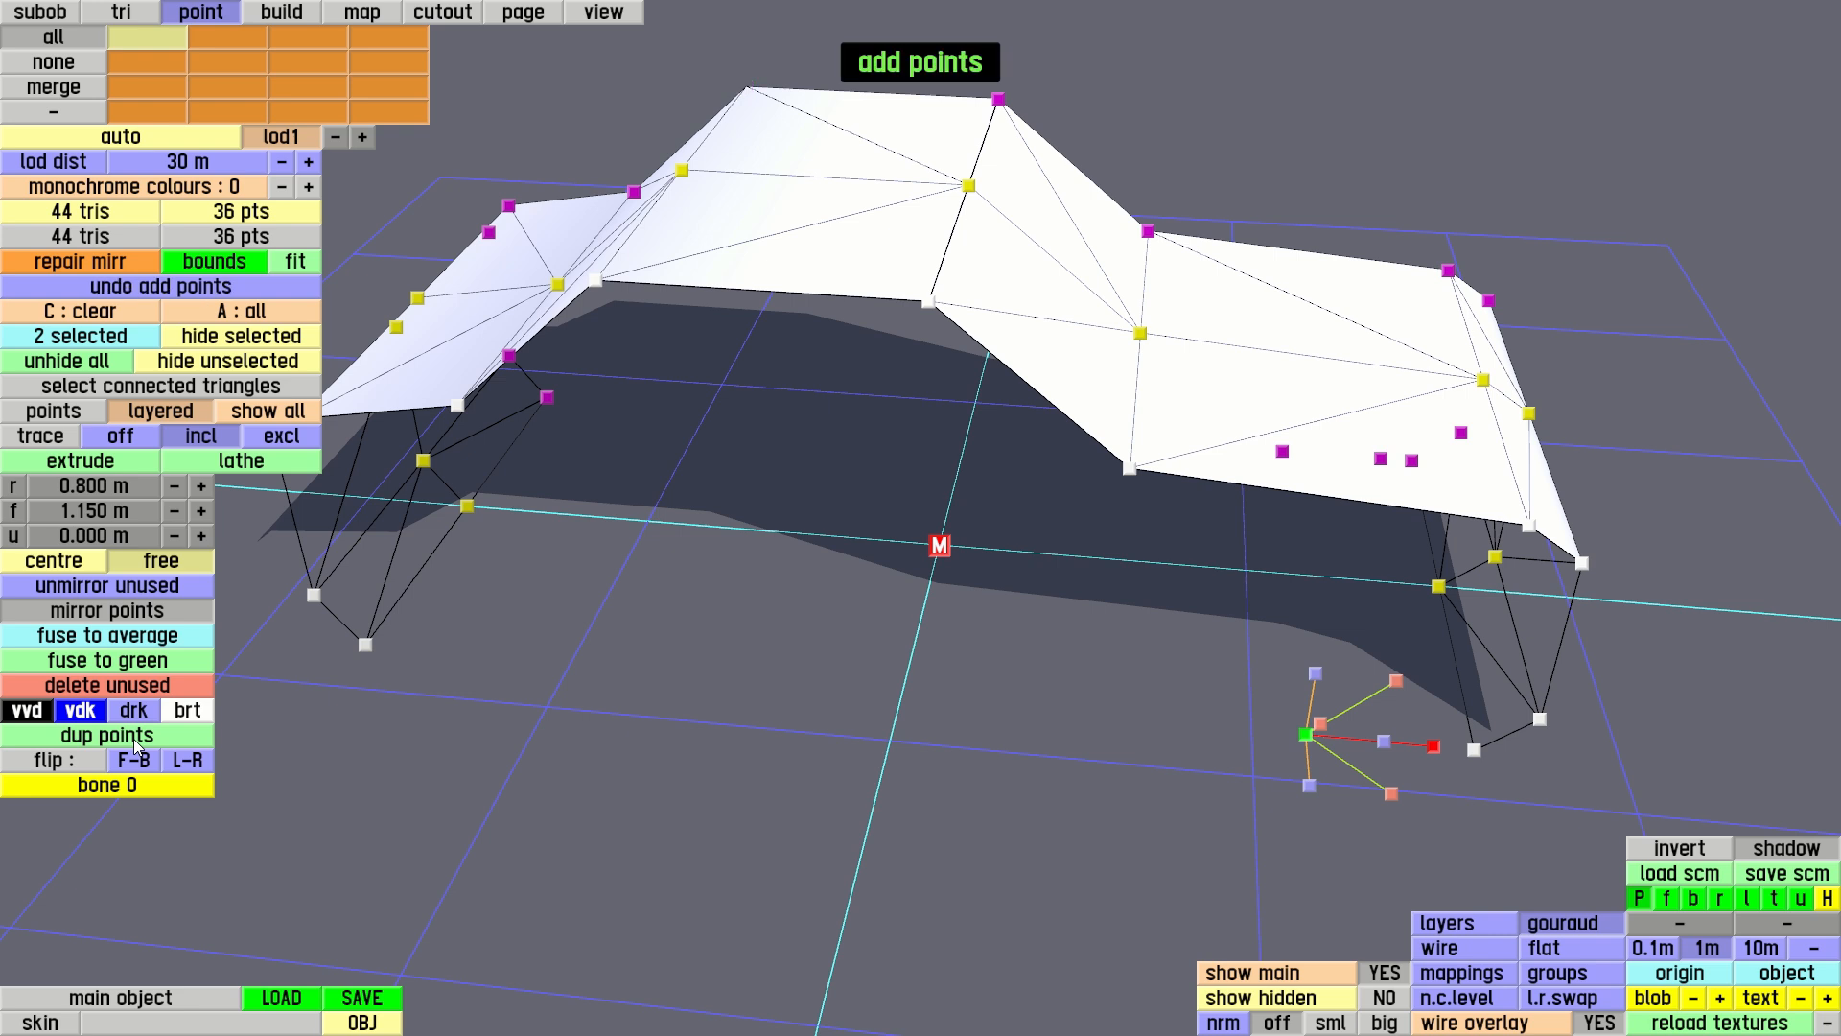
{"action": "left_click", "coordinate": [103, 488]}
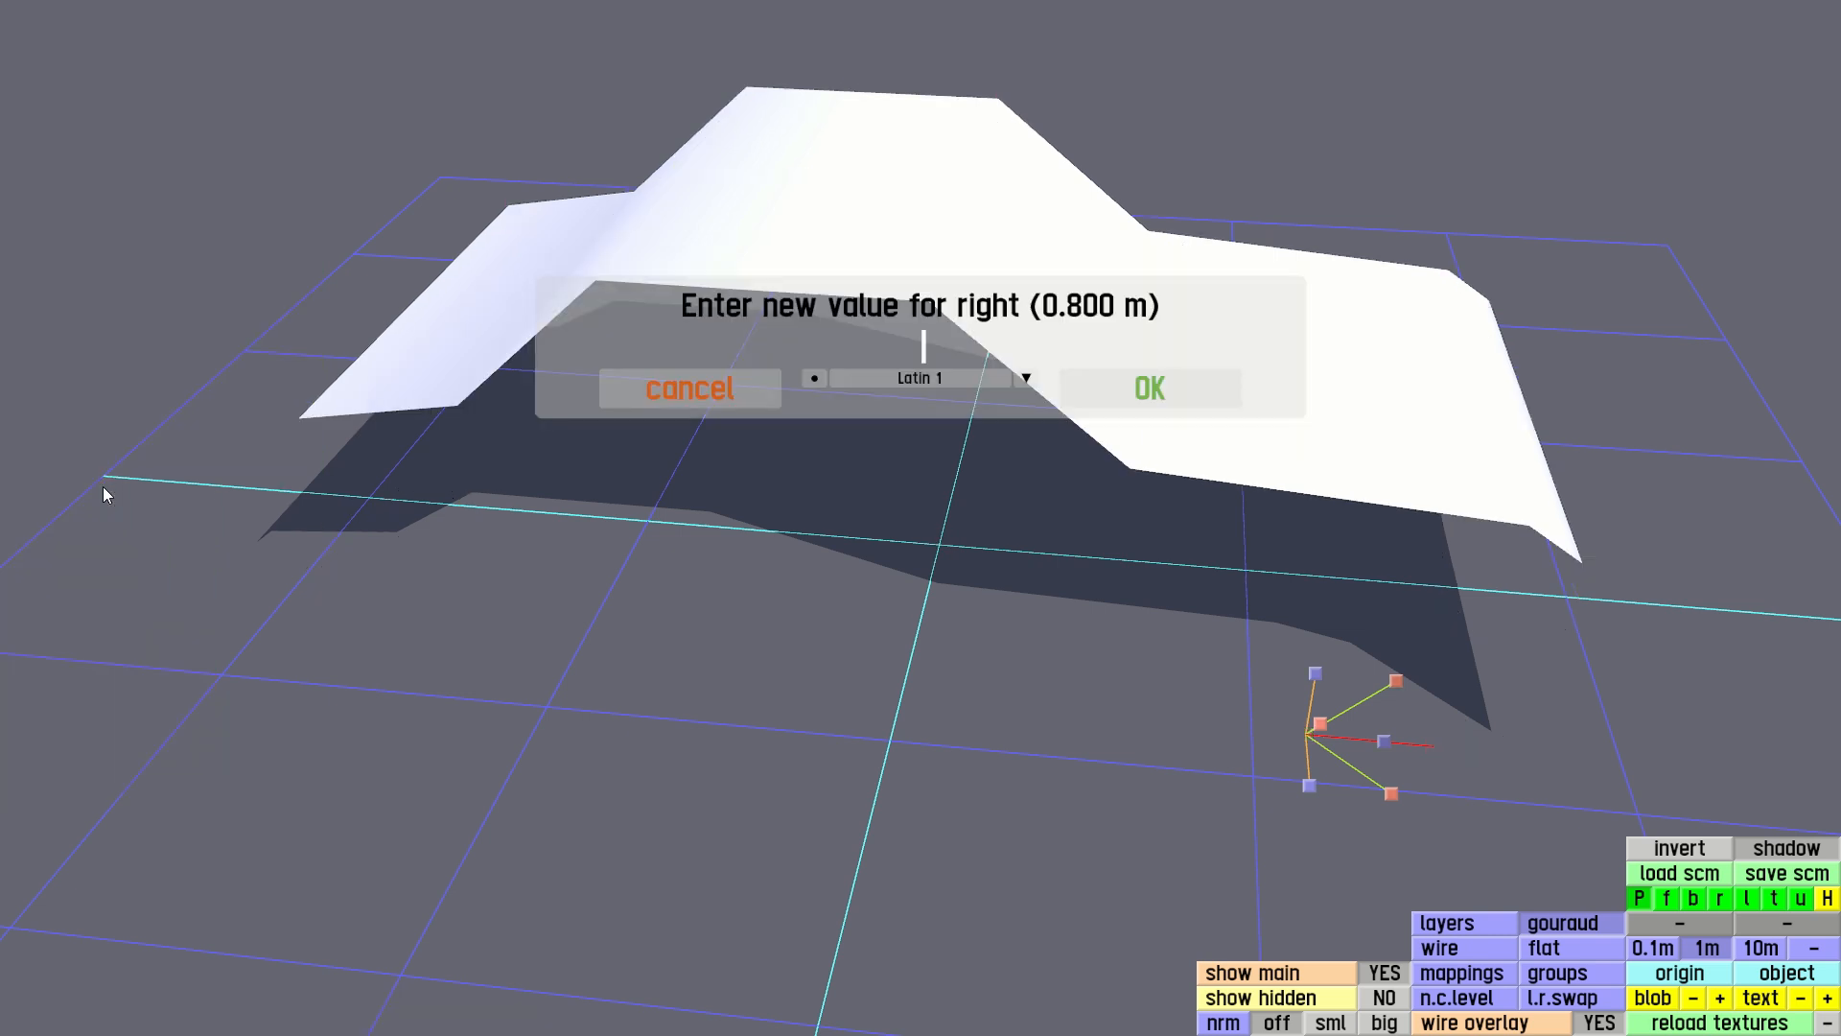
{"action": "type", "text": "0.5"}
{"action": "key", "text": "Return"}
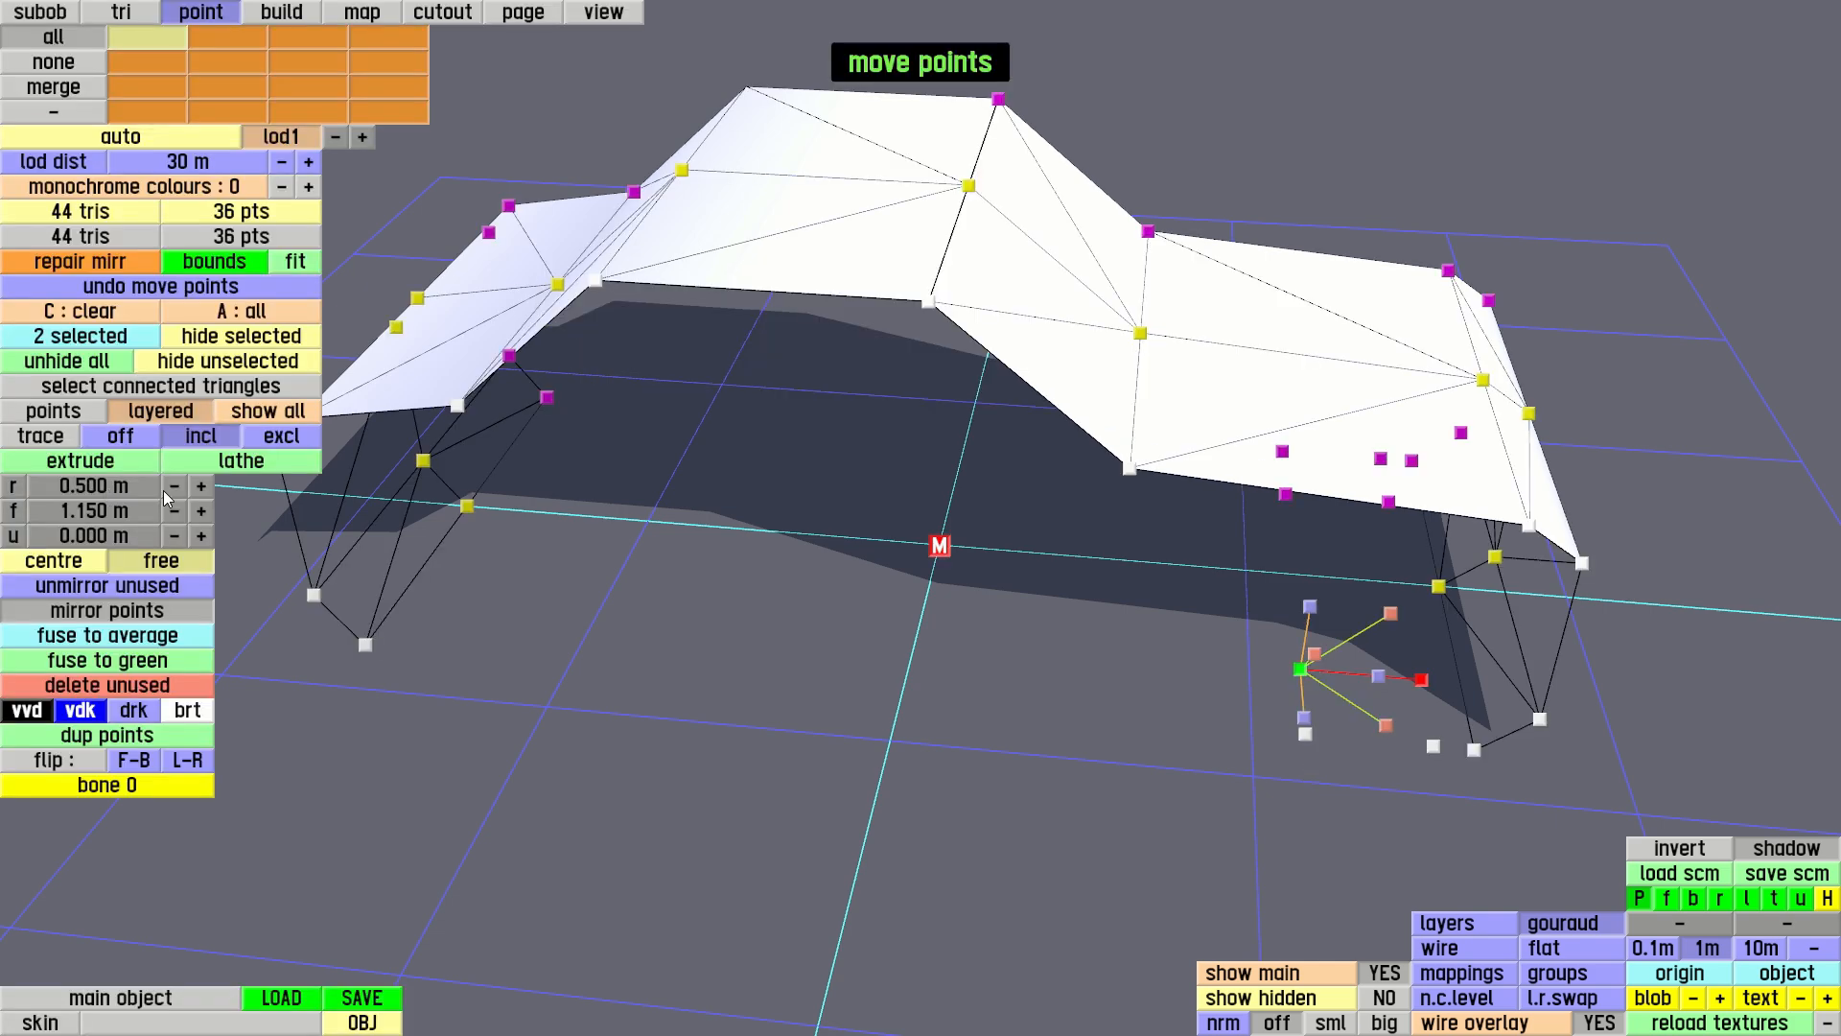
Trace three of the four new ground points in order: outer at f 1.5 m, inner at f 1.5 m, inner at f 1.15 m
{"action": "scroll", "coordinate": [1114, 721], "scroll_direction": "down", "scroll_amount": 1}
{"action": "left_click_drag", "start_coordinate": [1114, 721], "coordinate": [940, 636]}
{"action": "right_click_drag", "start_coordinate": [940, 636], "coordinate": [905, 706]}
{"action": "scroll", "coordinate": [1162, 723], "scroll_direction": "up", "scroll_amount": 2}
{"action": "scroll", "coordinate": [1163, 724], "scroll_direction": "up", "scroll_amount": 1}
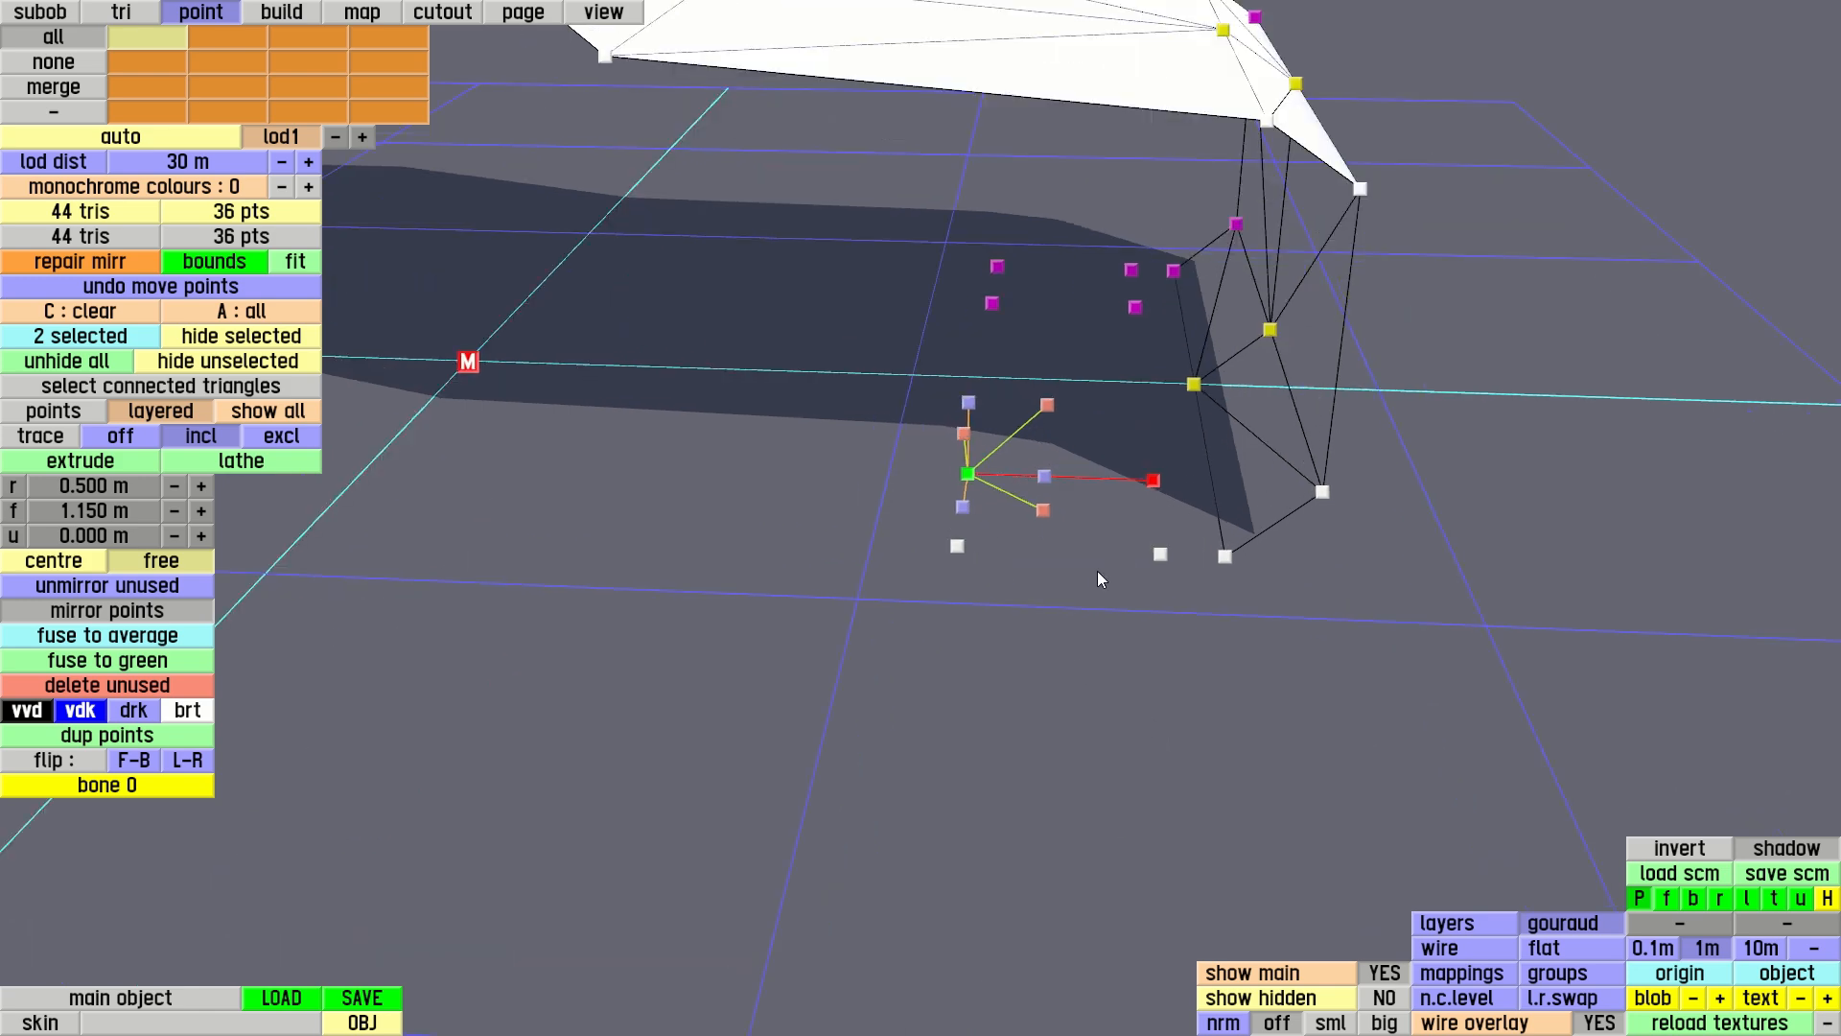
{"action": "key", "text": "c"}
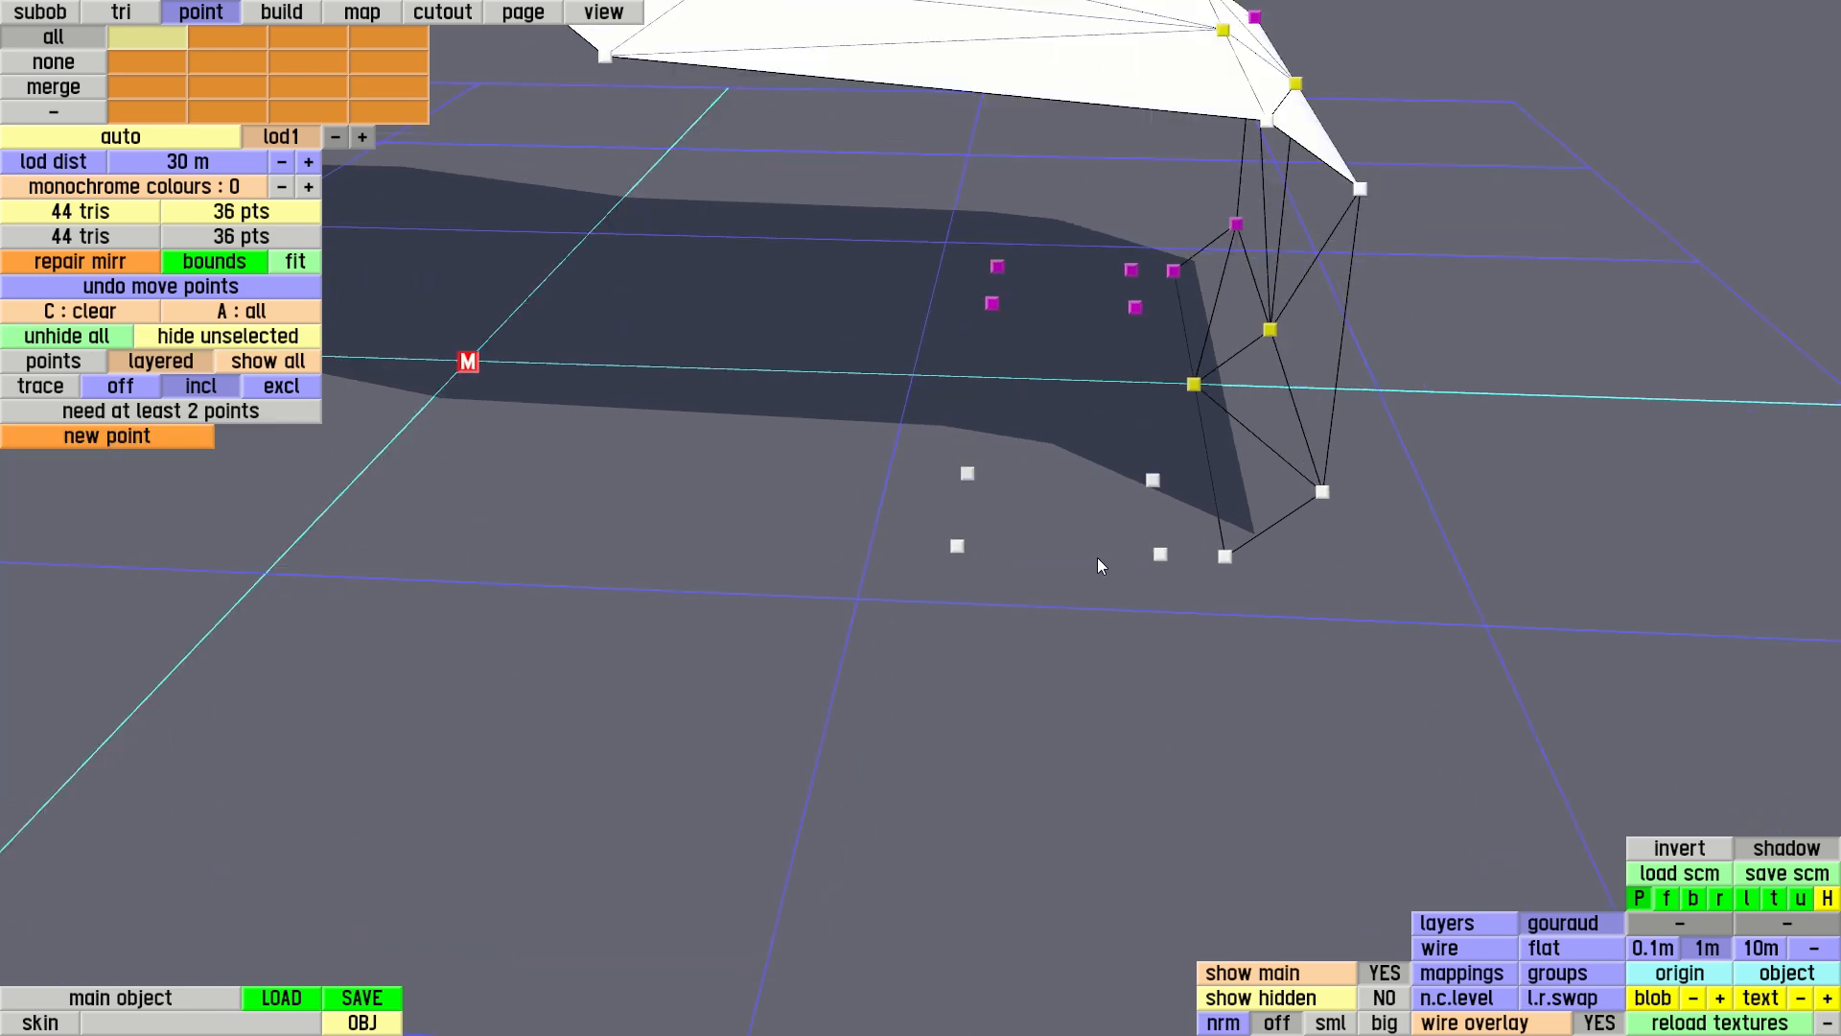
{"action": "left_click", "coordinate": [1160, 555]}
{"action": "left_click", "coordinate": [1152, 482]}
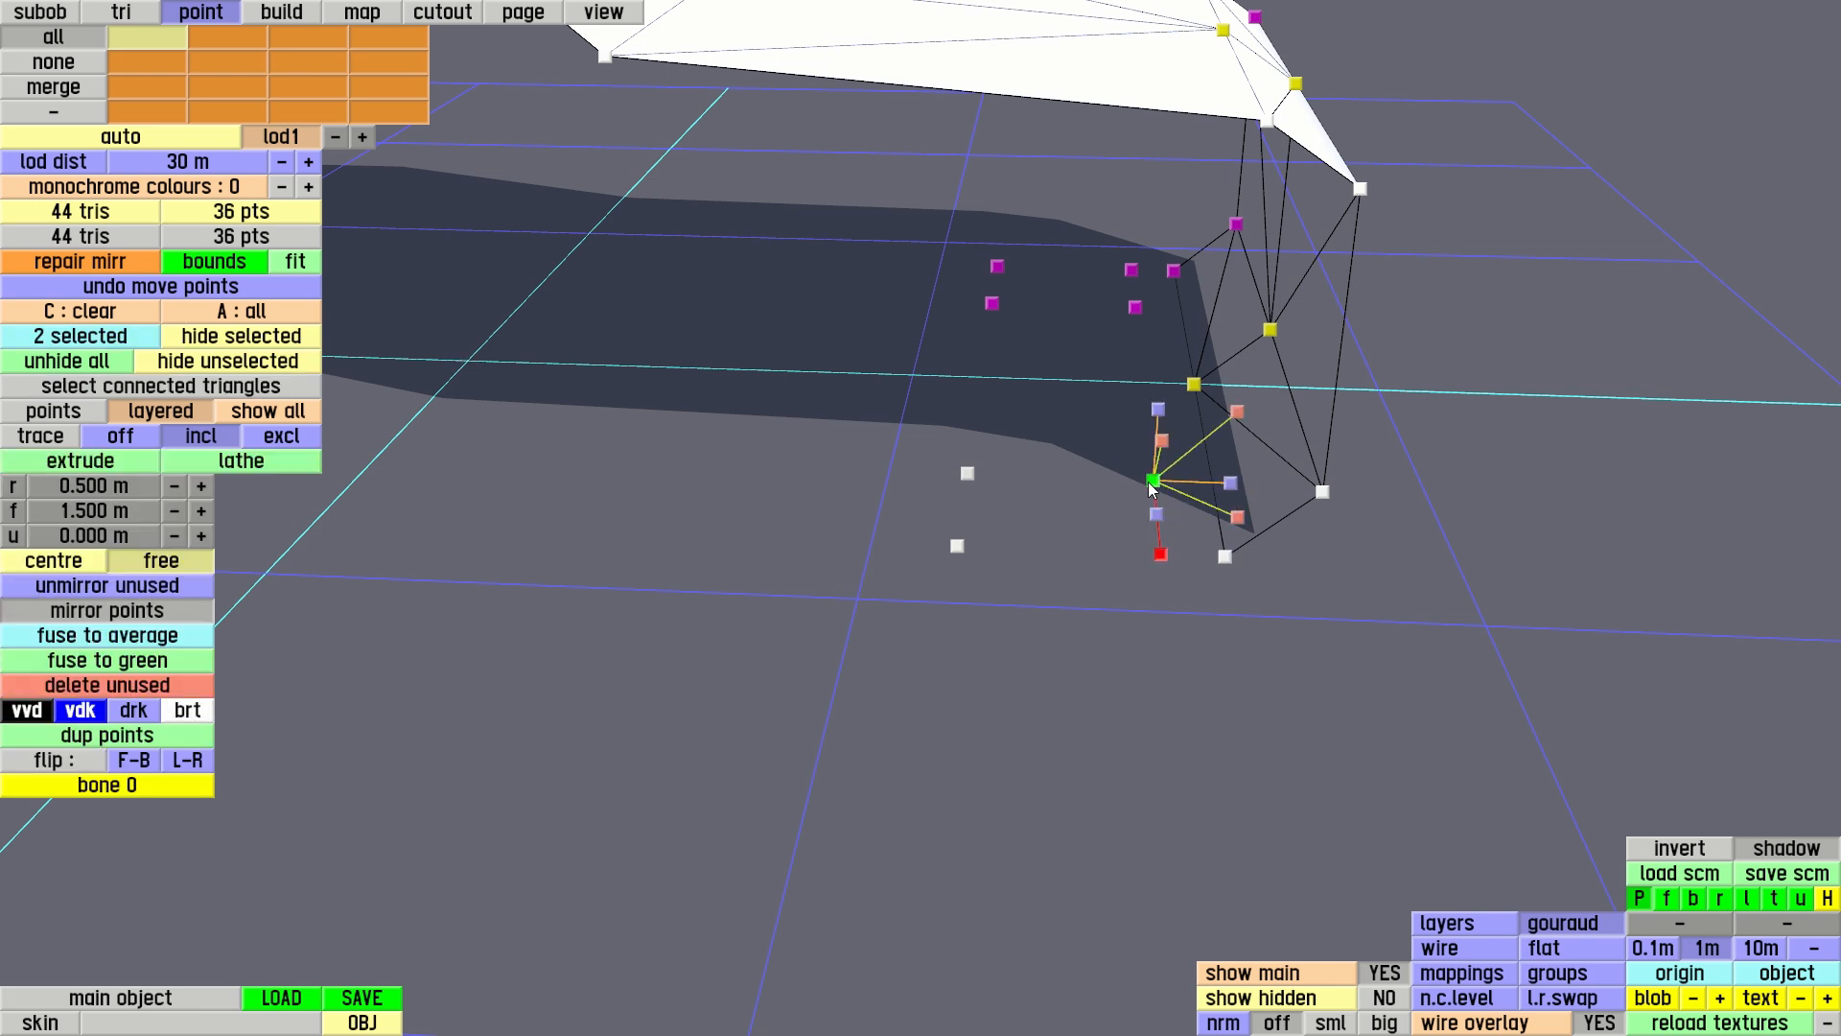
{"action": "left_click", "coordinate": [966, 474]}
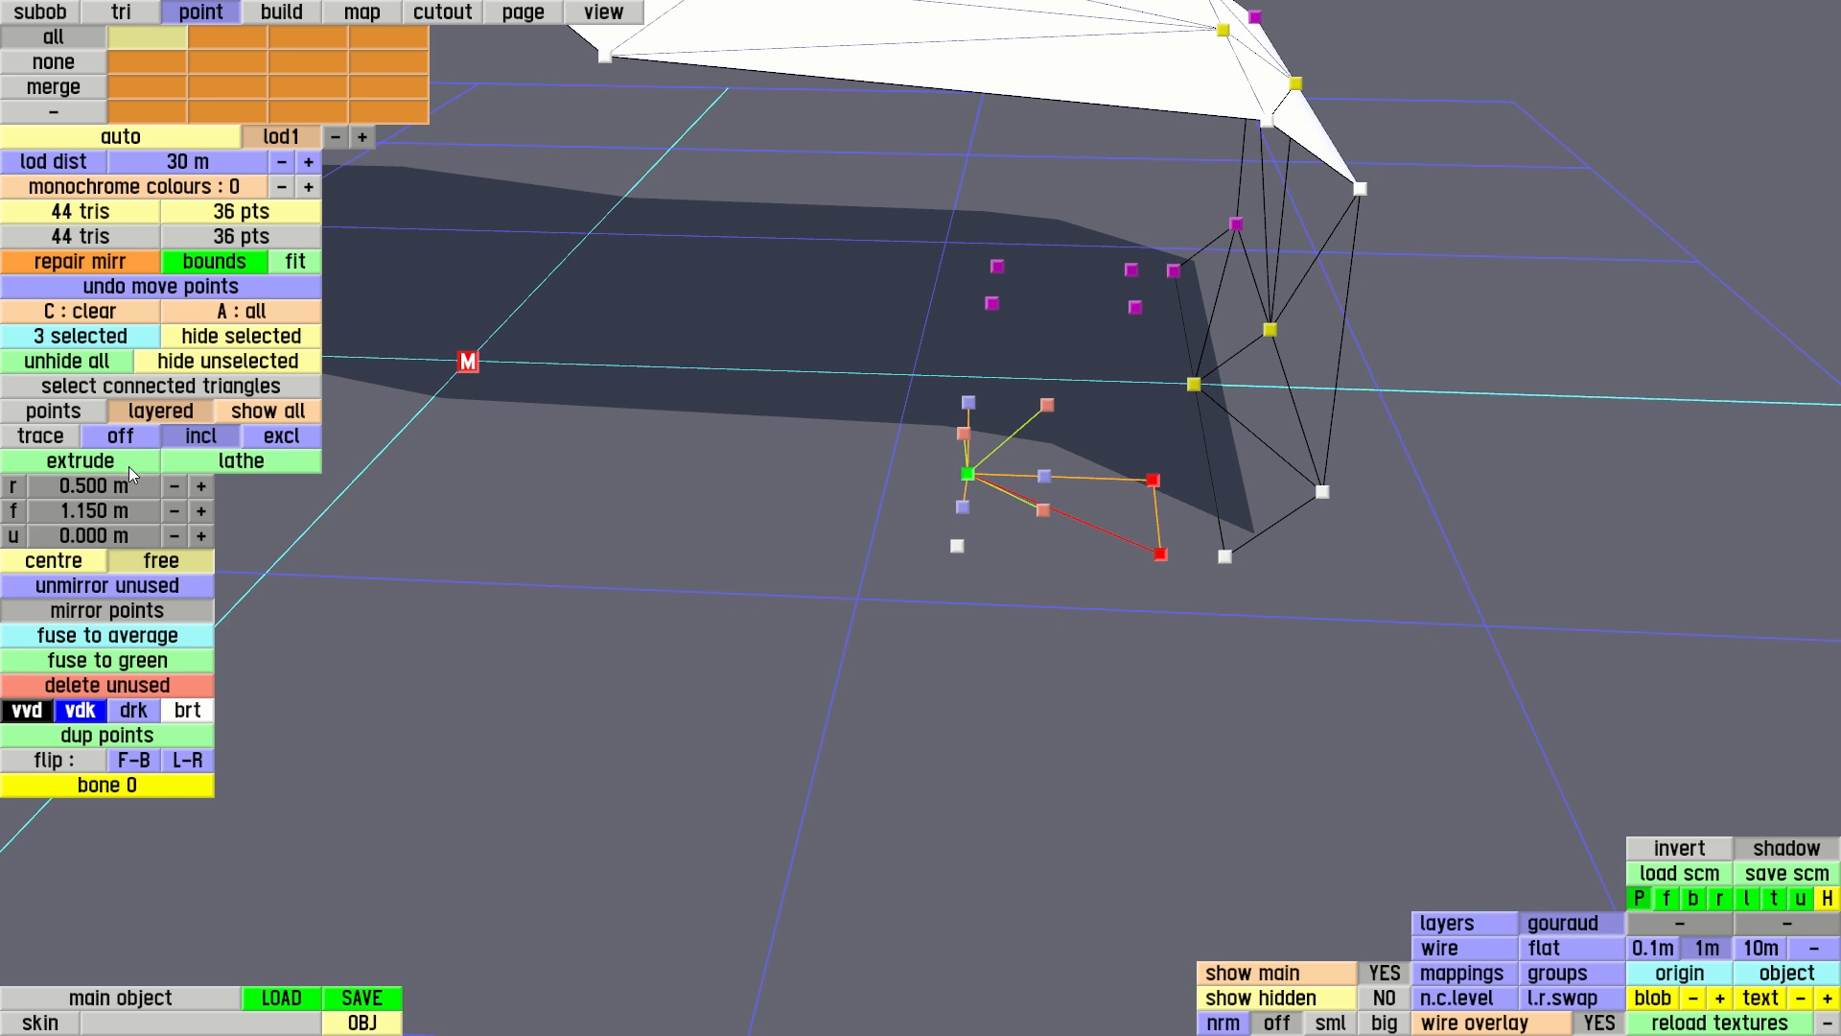
Start a lathe of the traced ground points in the right-hand orthographic view, with 180 degrees of anti-clockwise rotation
{"action": "right_click_drag", "start_coordinate": [1005, 591], "coordinate": [643, 437]}
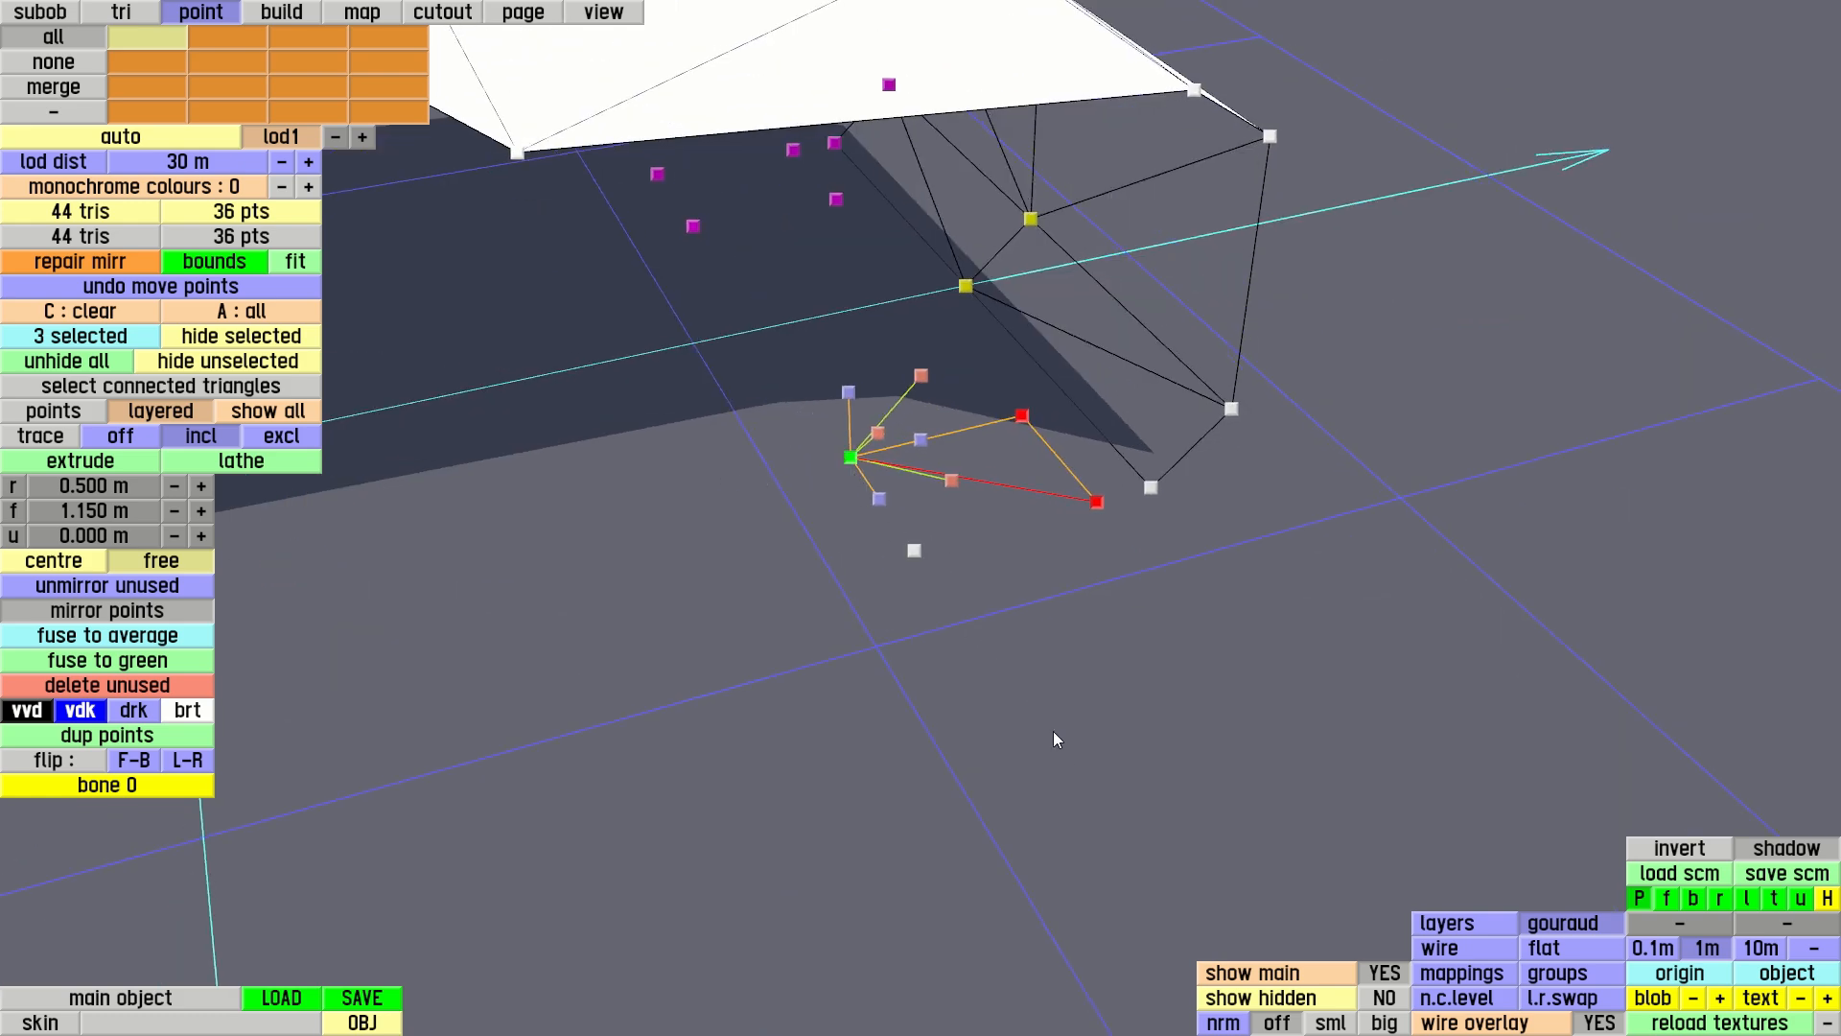
{"action": "key", "text": "r"}
{"action": "right_click_drag", "start_coordinate": [1097, 757], "coordinate": [969, 472]}
{"action": "scroll", "coordinate": [1091, 599], "scroll_direction": "up", "scroll_amount": 5}
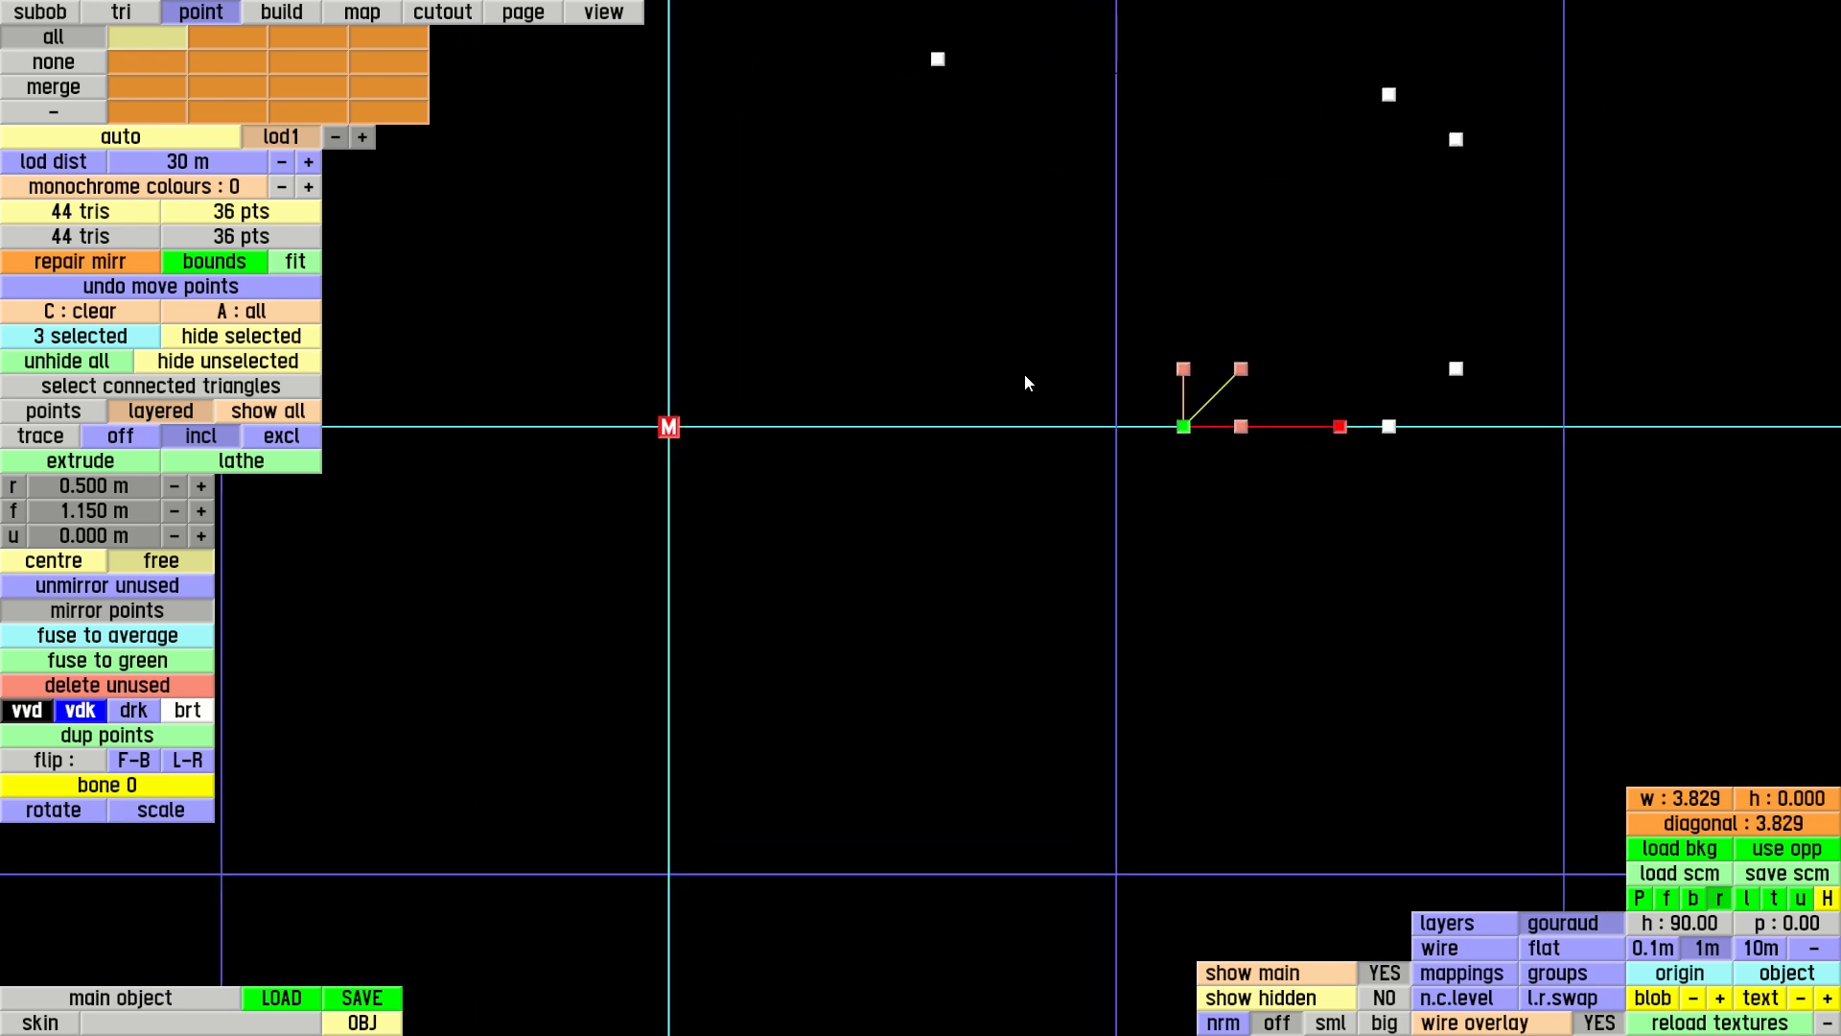
{"action": "right_click_drag", "start_coordinate": [984, 369], "coordinate": [855, 426]}
{"action": "left_click", "coordinate": [240, 466]}
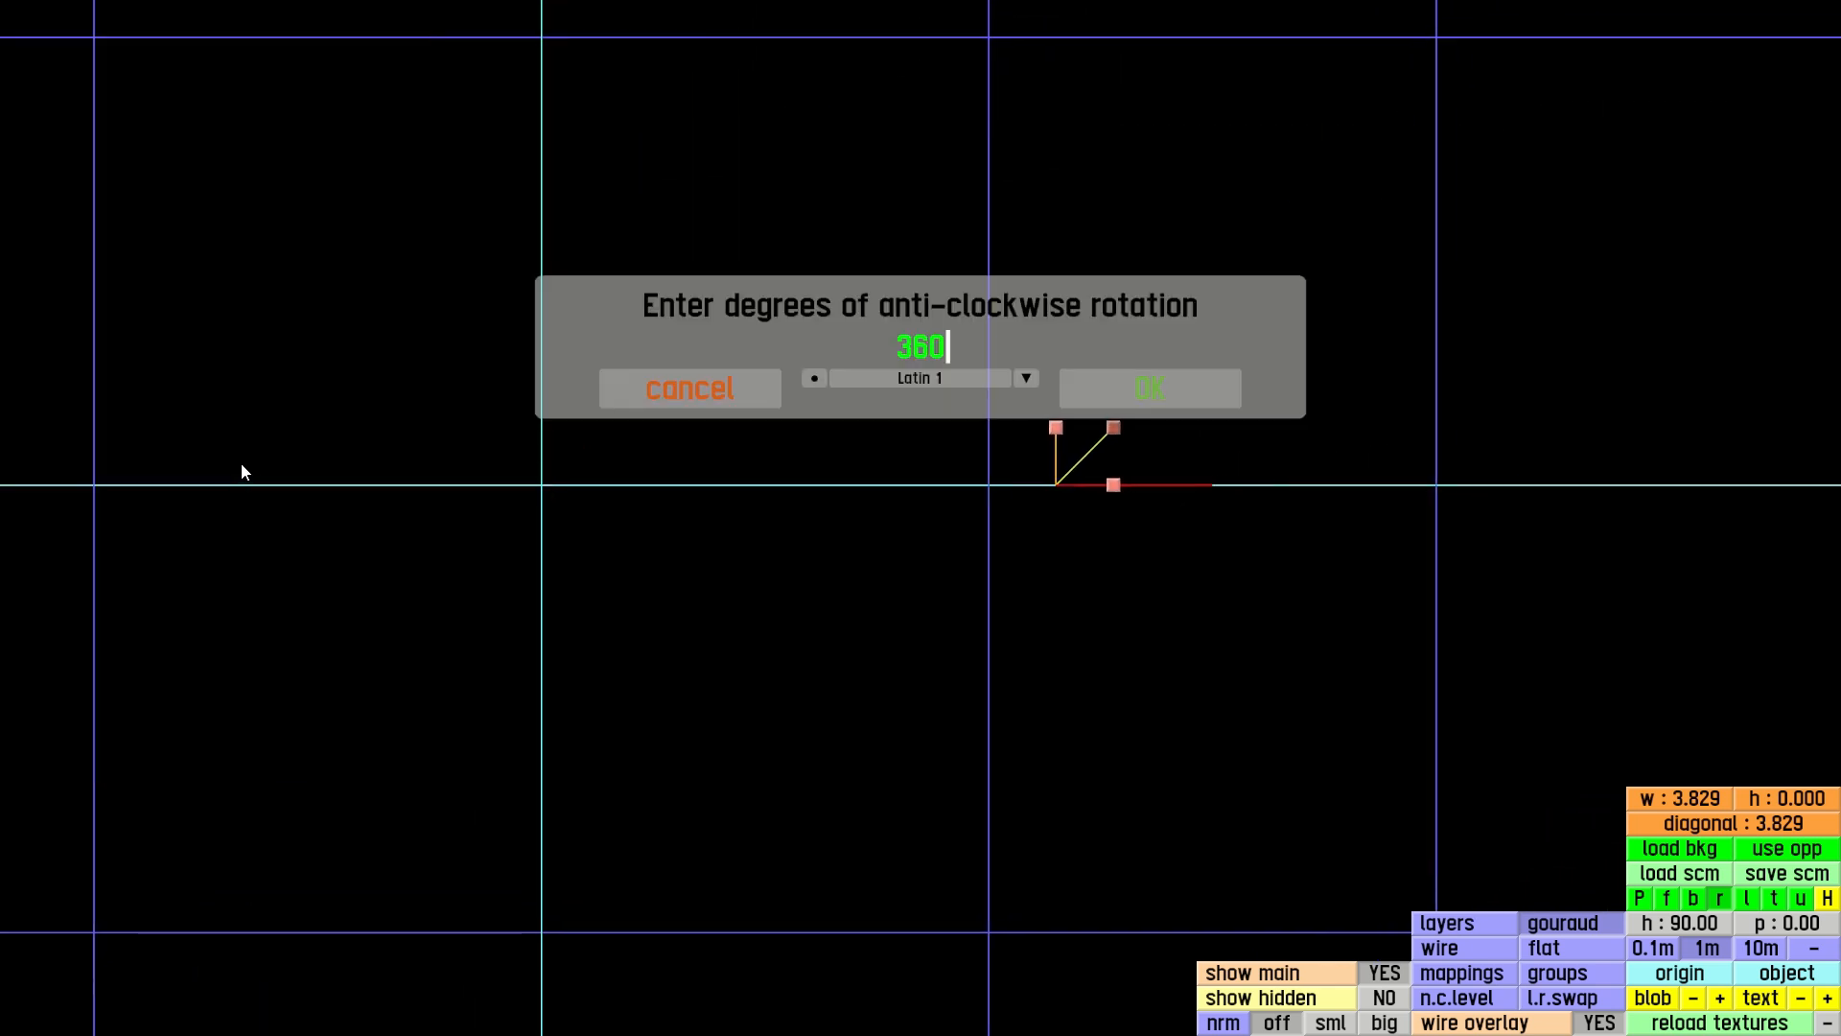
{"action": "key", "text": "BackSpace"}
{"action": "key", "text": "BackSpace"}
{"action": "key", "text": "BackSpace"}
{"action": "type", "text": "180"}
{"action": "key", "text": "Return"}
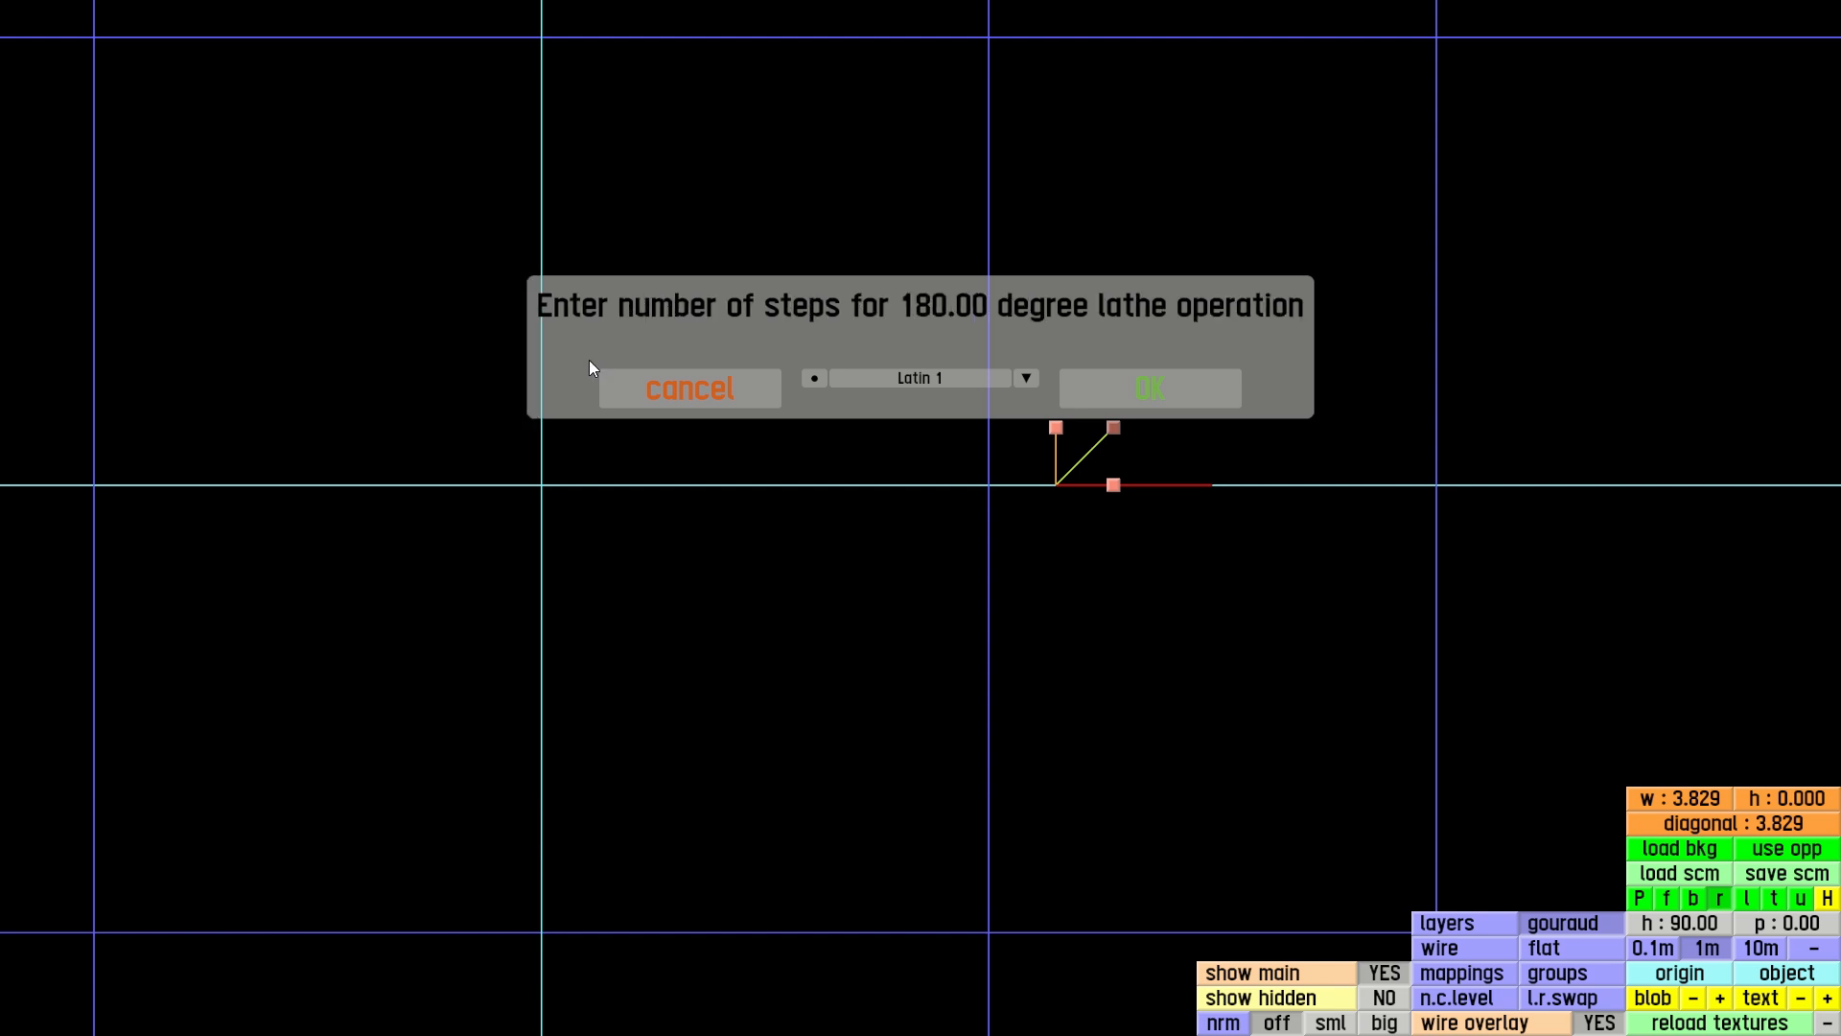
Complete the 180-degree lathe of the front wheel arch with 7 steps, using the orange / inside type
{"action": "type", "text": "7"}
{"action": "left_click", "coordinate": [1130, 389]}
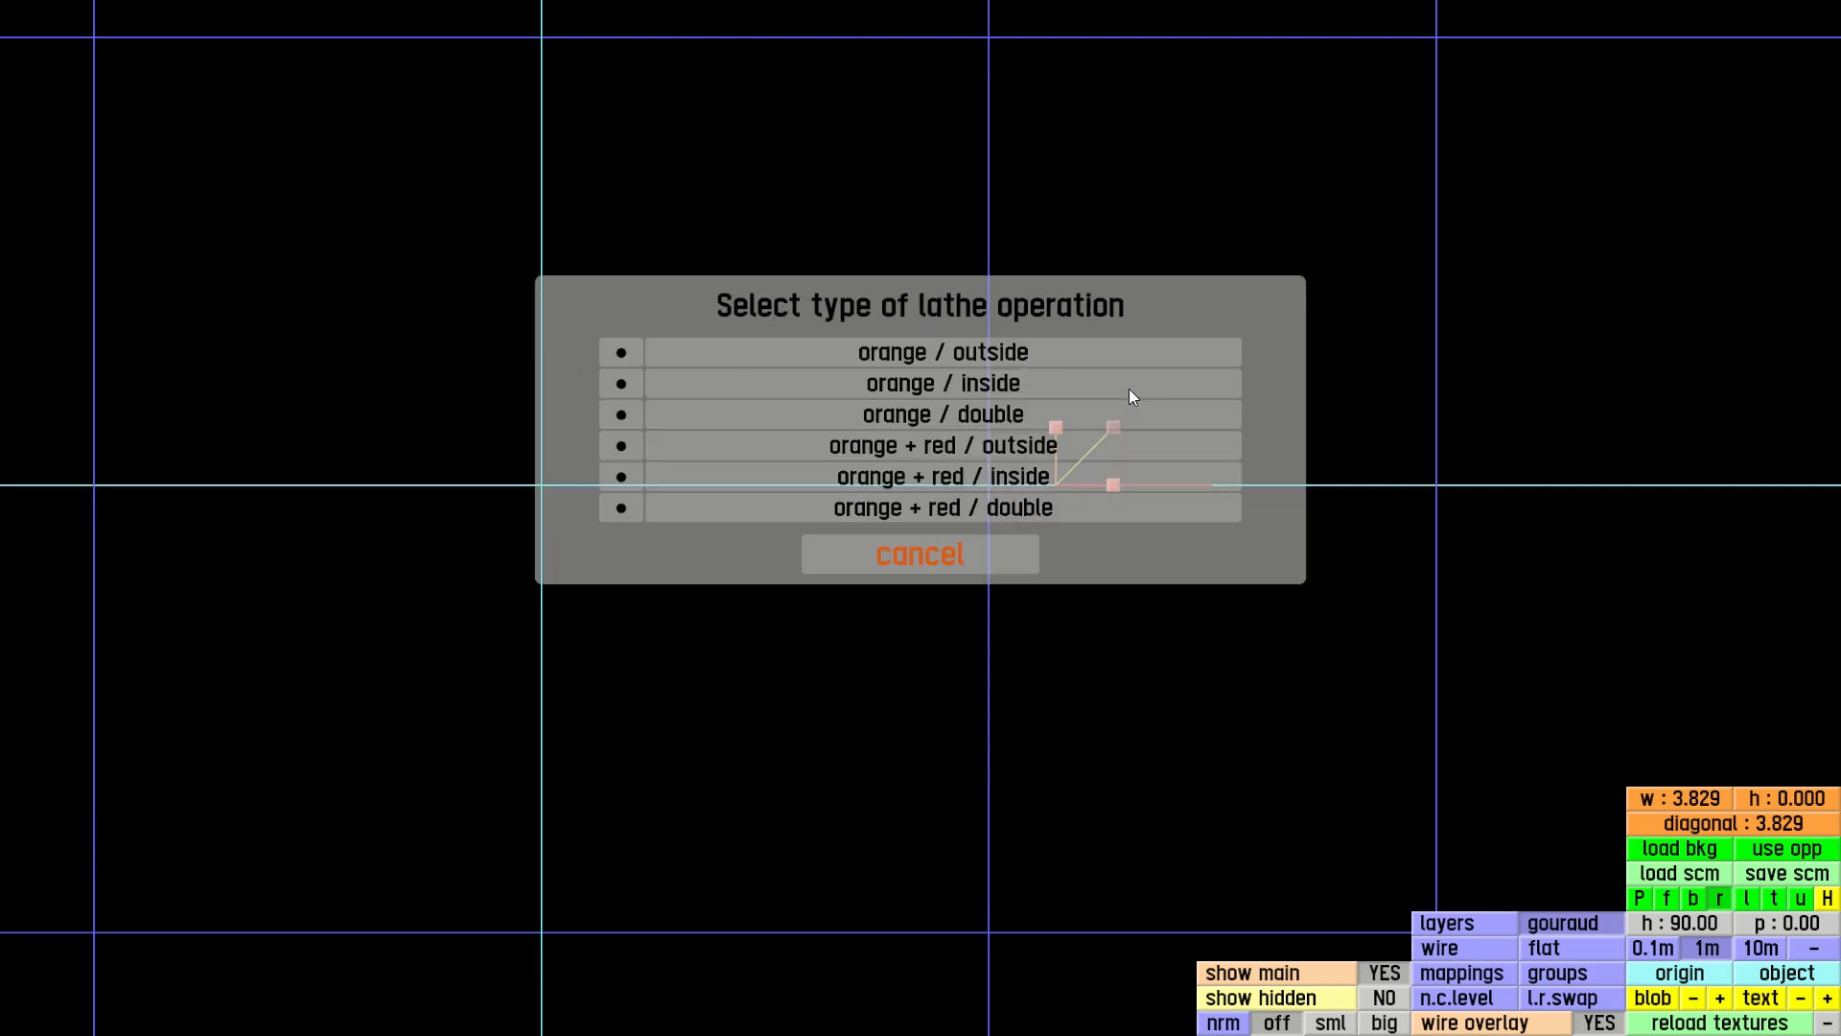
{"action": "left_click", "coordinate": [942, 383]}
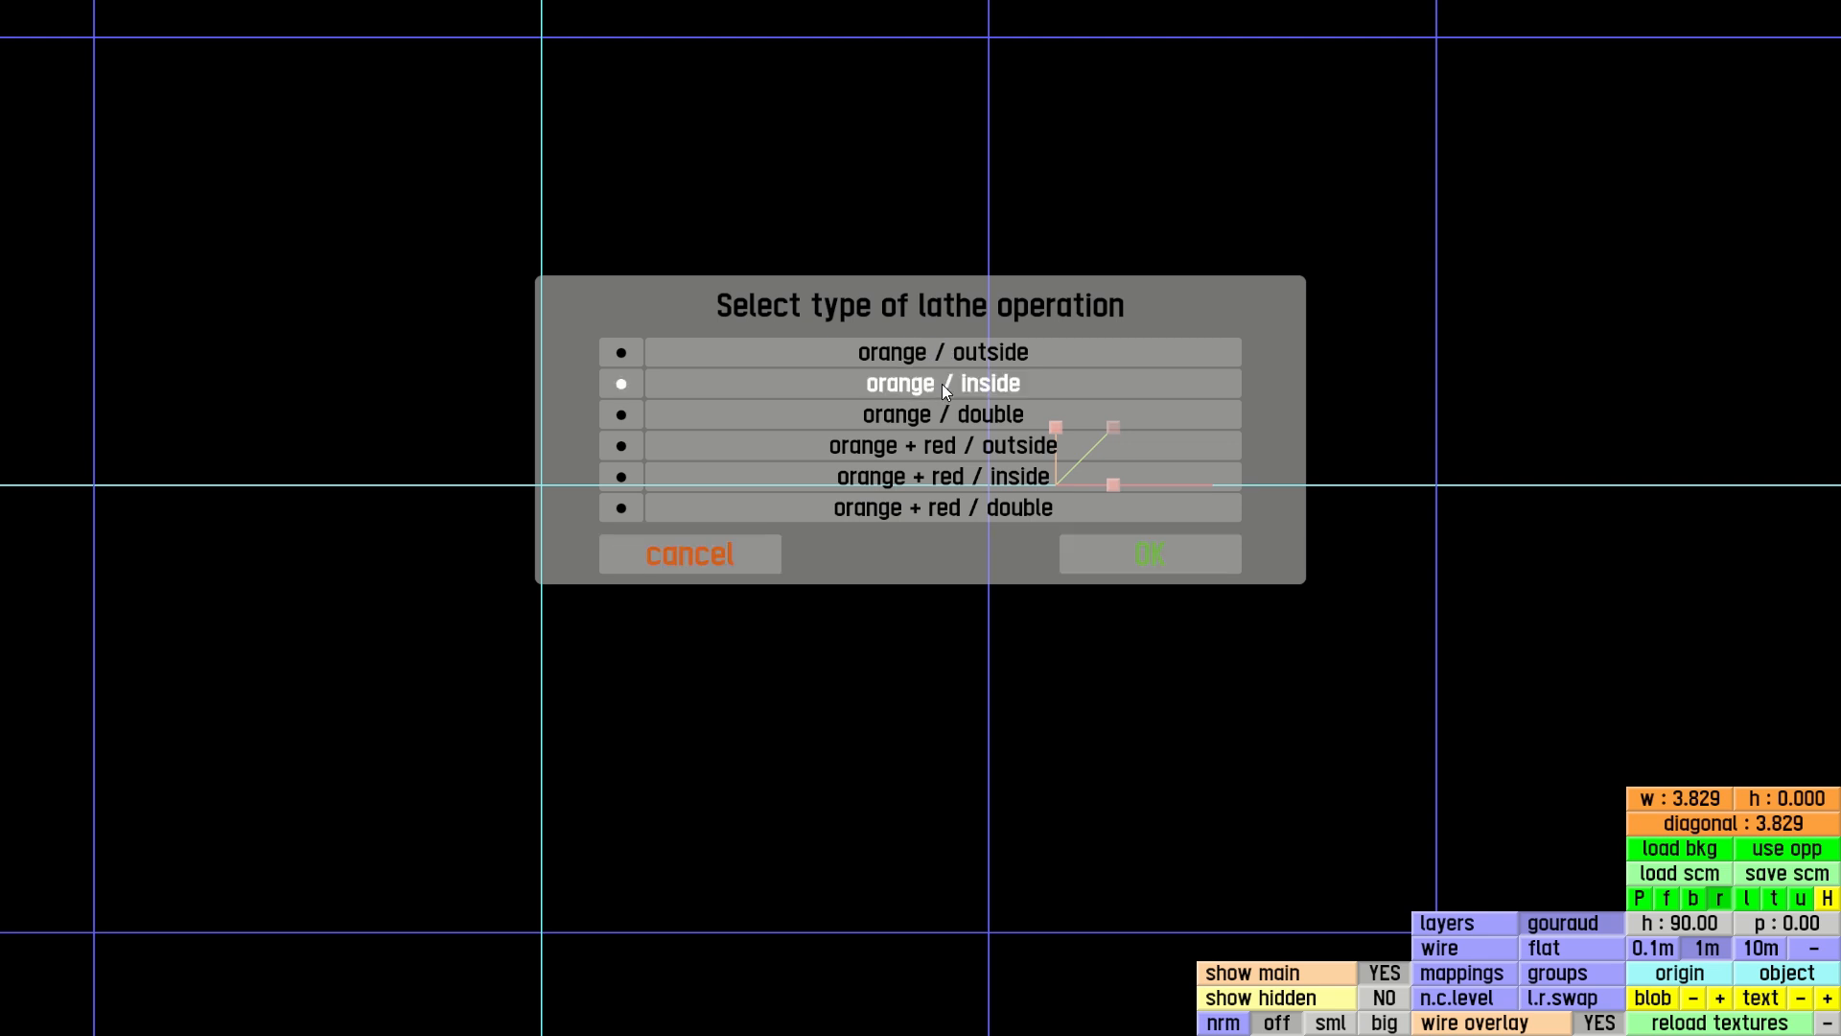
{"action": "left_click", "coordinate": [1126, 559]}
{"action": "key", "text": "p"}
{"action": "right_click_drag", "start_coordinate": [1009, 503], "coordinate": [871, 509]}
Select all triangles of the lathed front wheel arch in the right-hand view and duplicate them
{"action": "key", "text": "r"}
{"action": "left_click_drag", "start_coordinate": [831, 284], "coordinate": [1226, 534]}
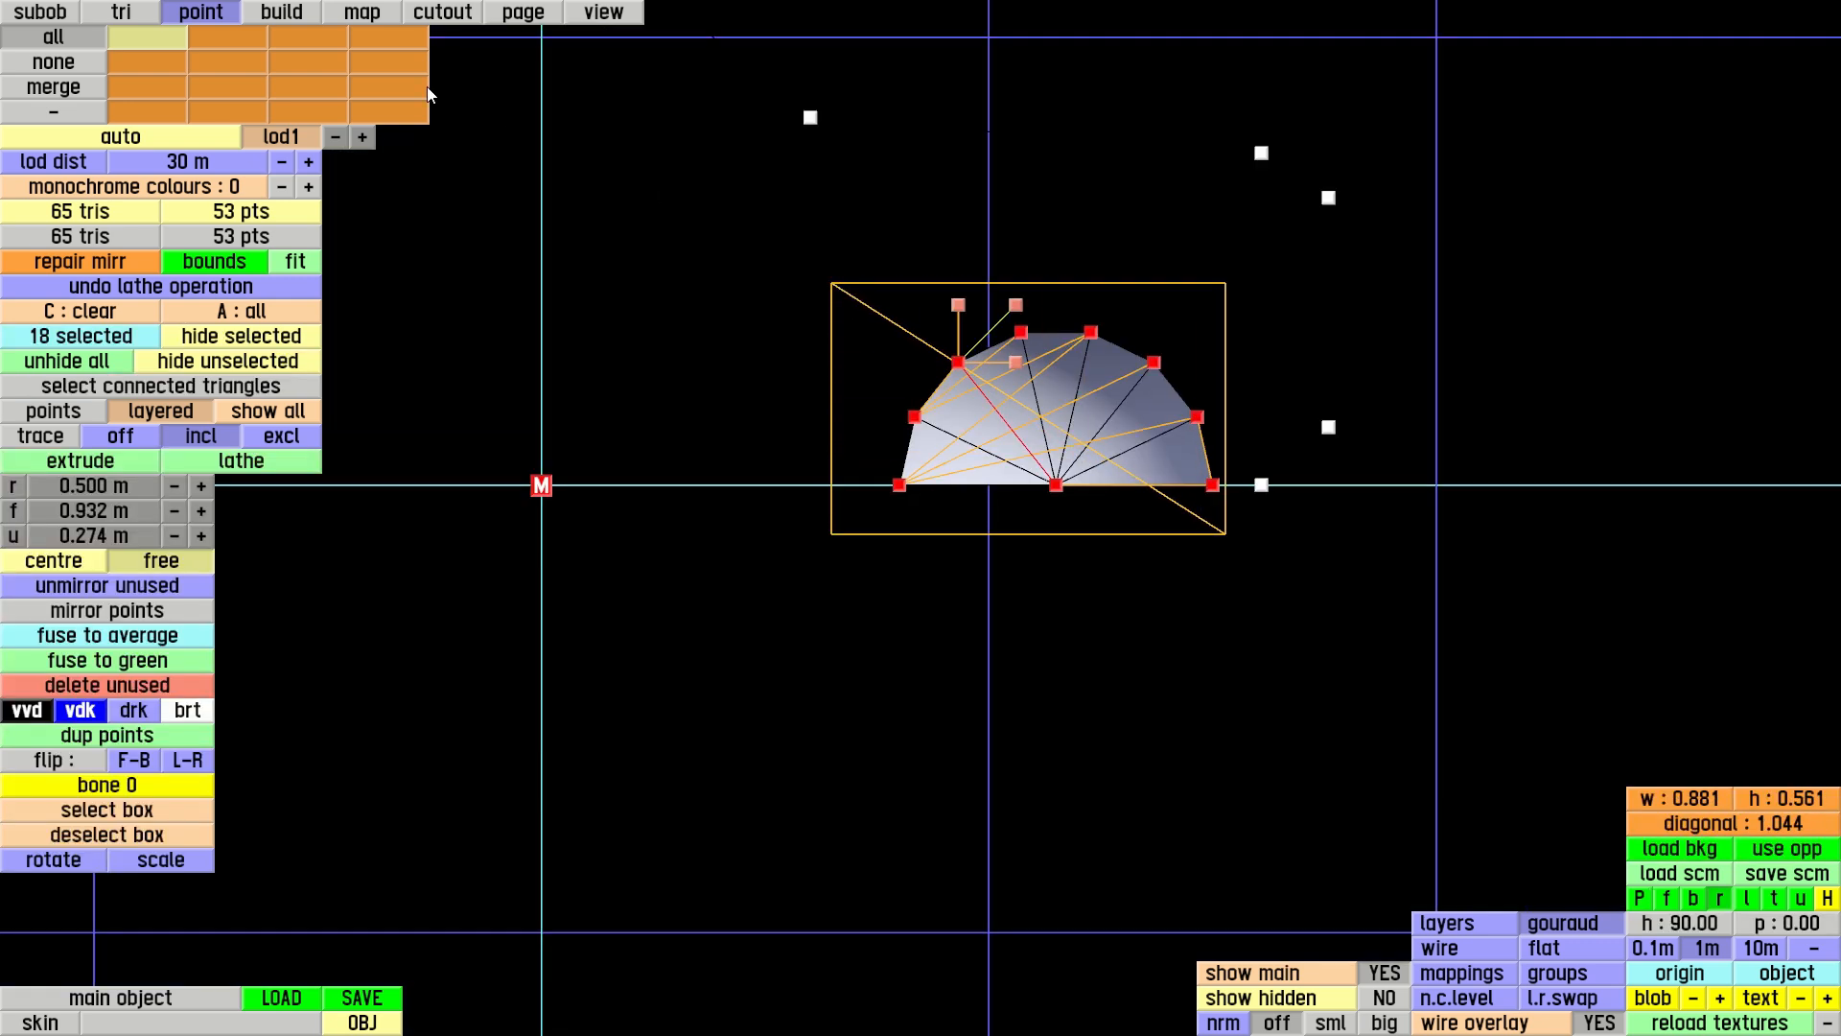
{"action": "left_click", "coordinate": [144, 15]}
{"action": "left_click_drag", "start_coordinate": [834, 263], "coordinate": [1238, 543]}
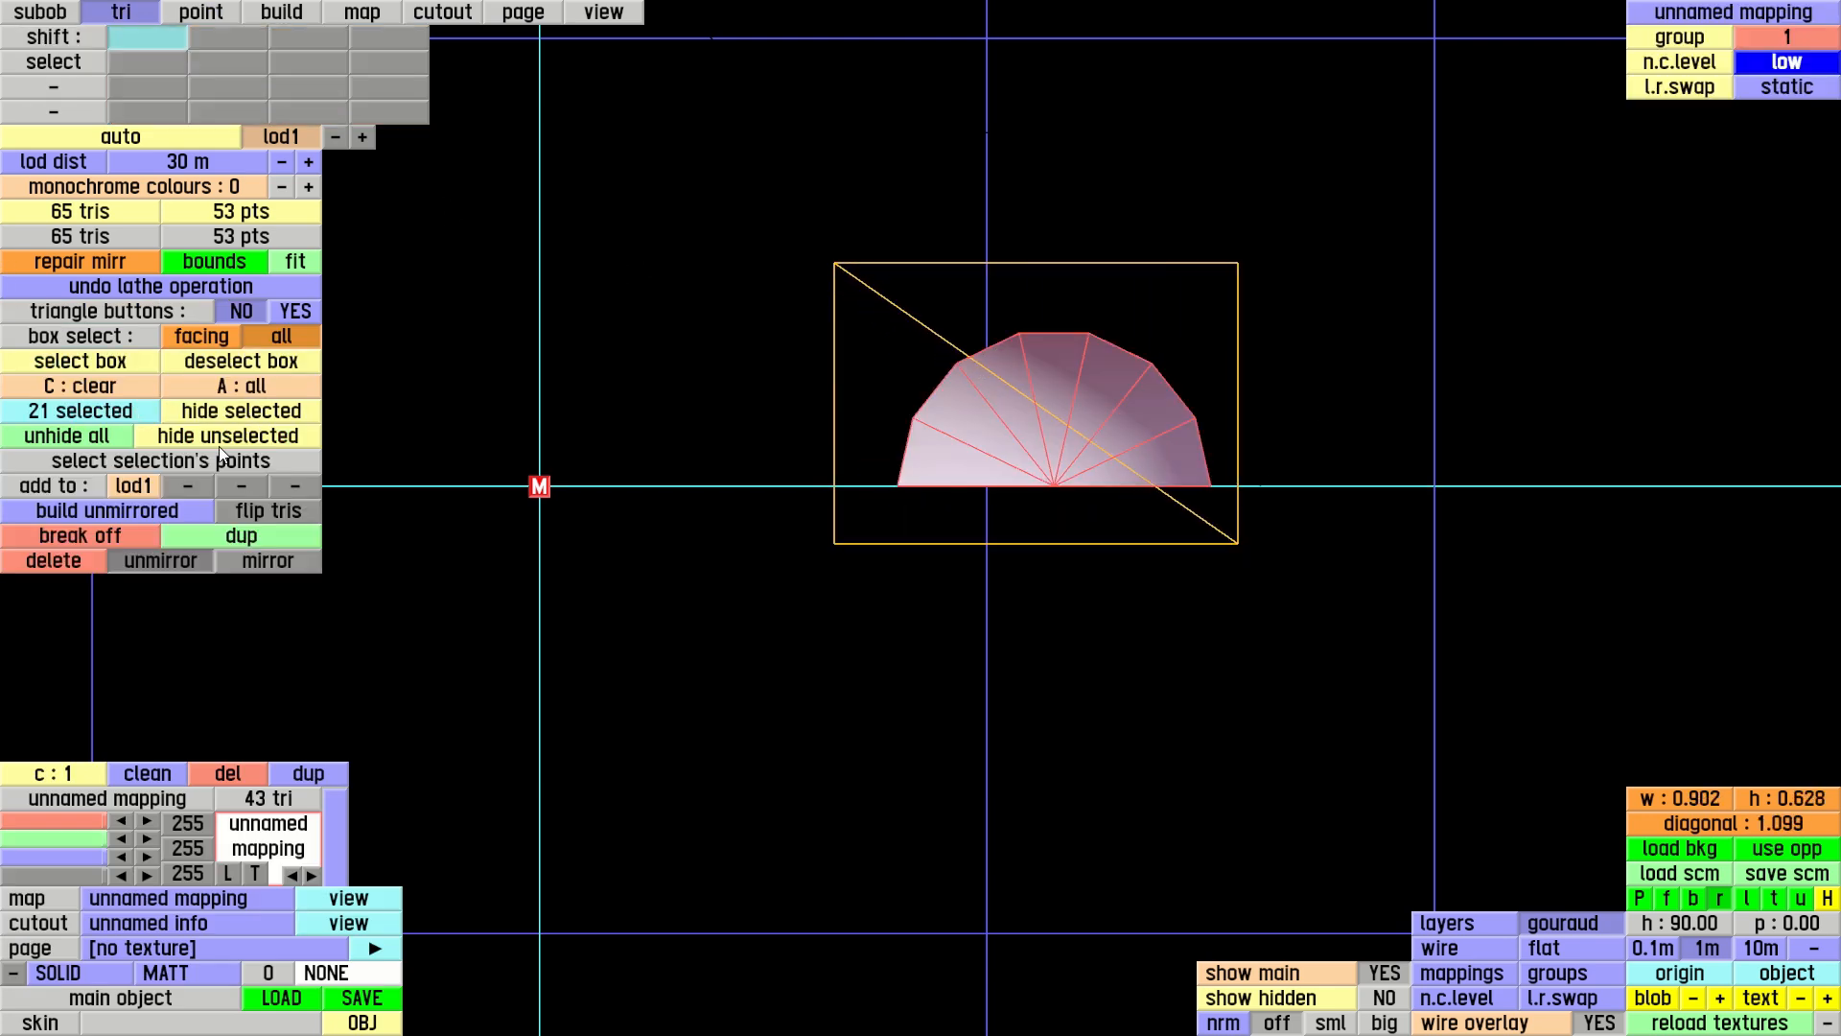
{"action": "left_click", "coordinate": [248, 540]}
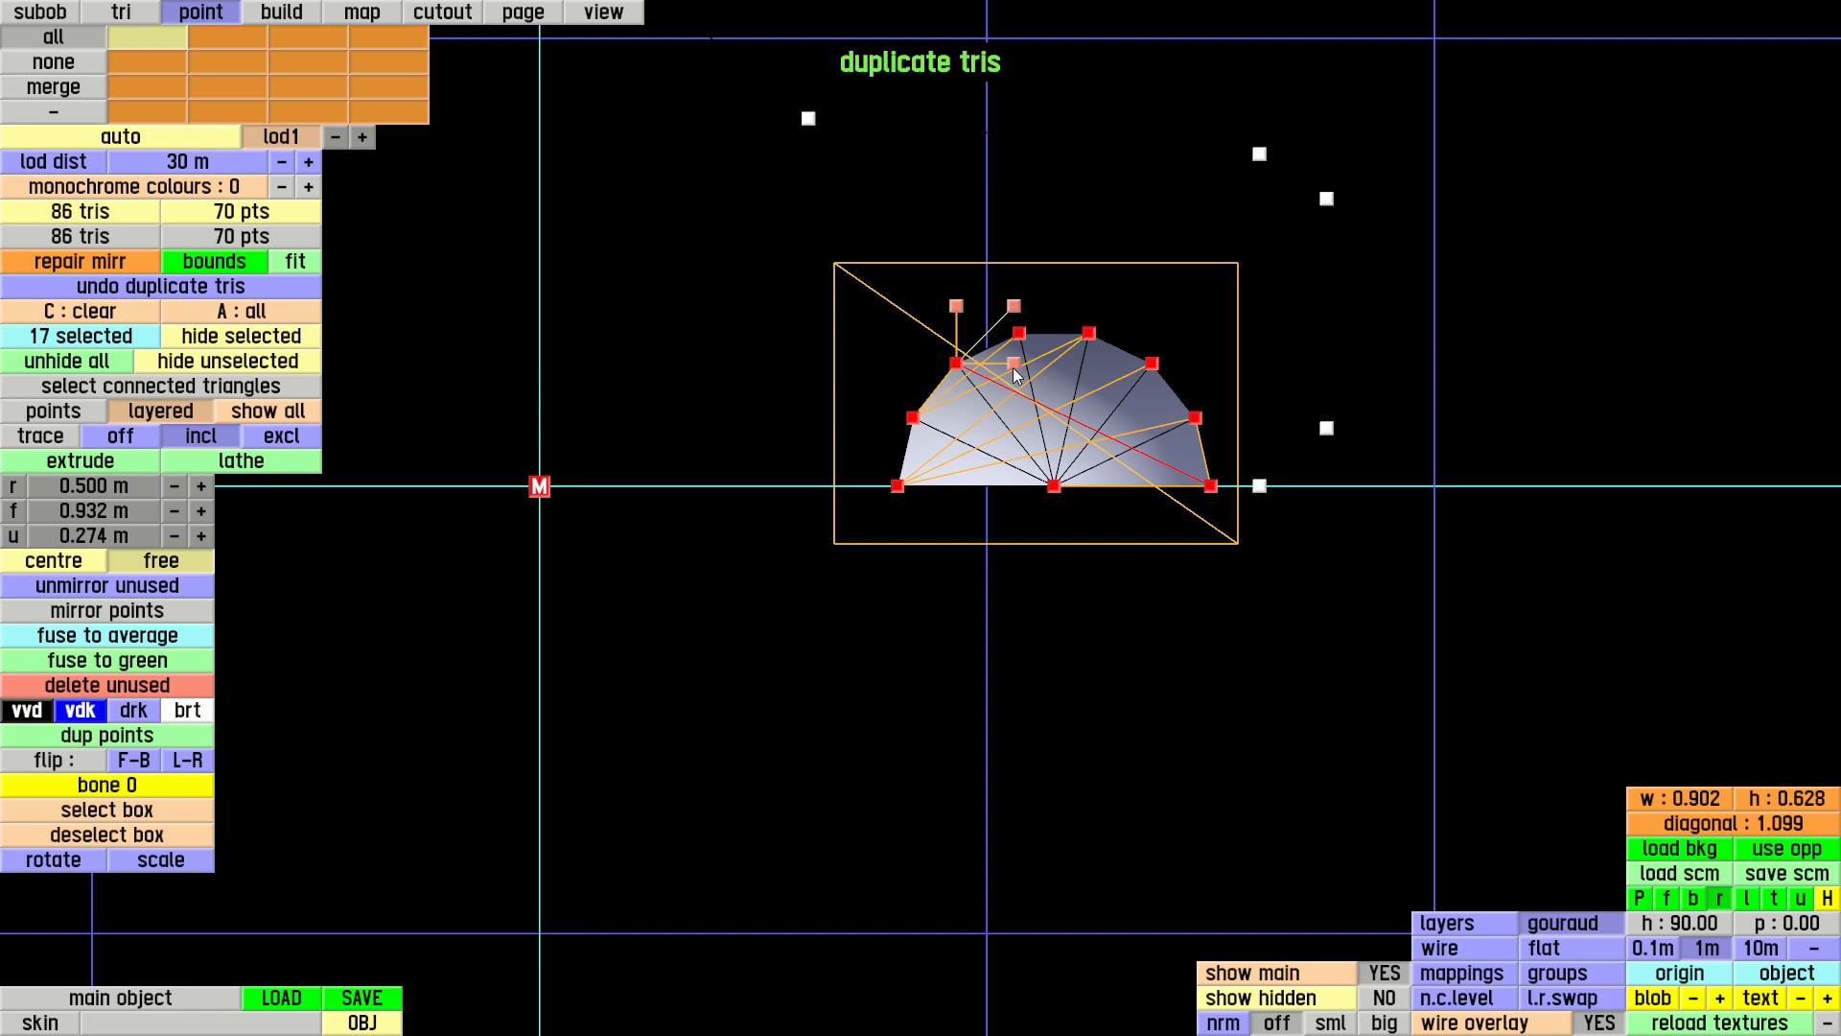
Turn off tracing and move the duplicated arch rearward until its green point is at about f 0.322 m
{"action": "key", "text": "p"}
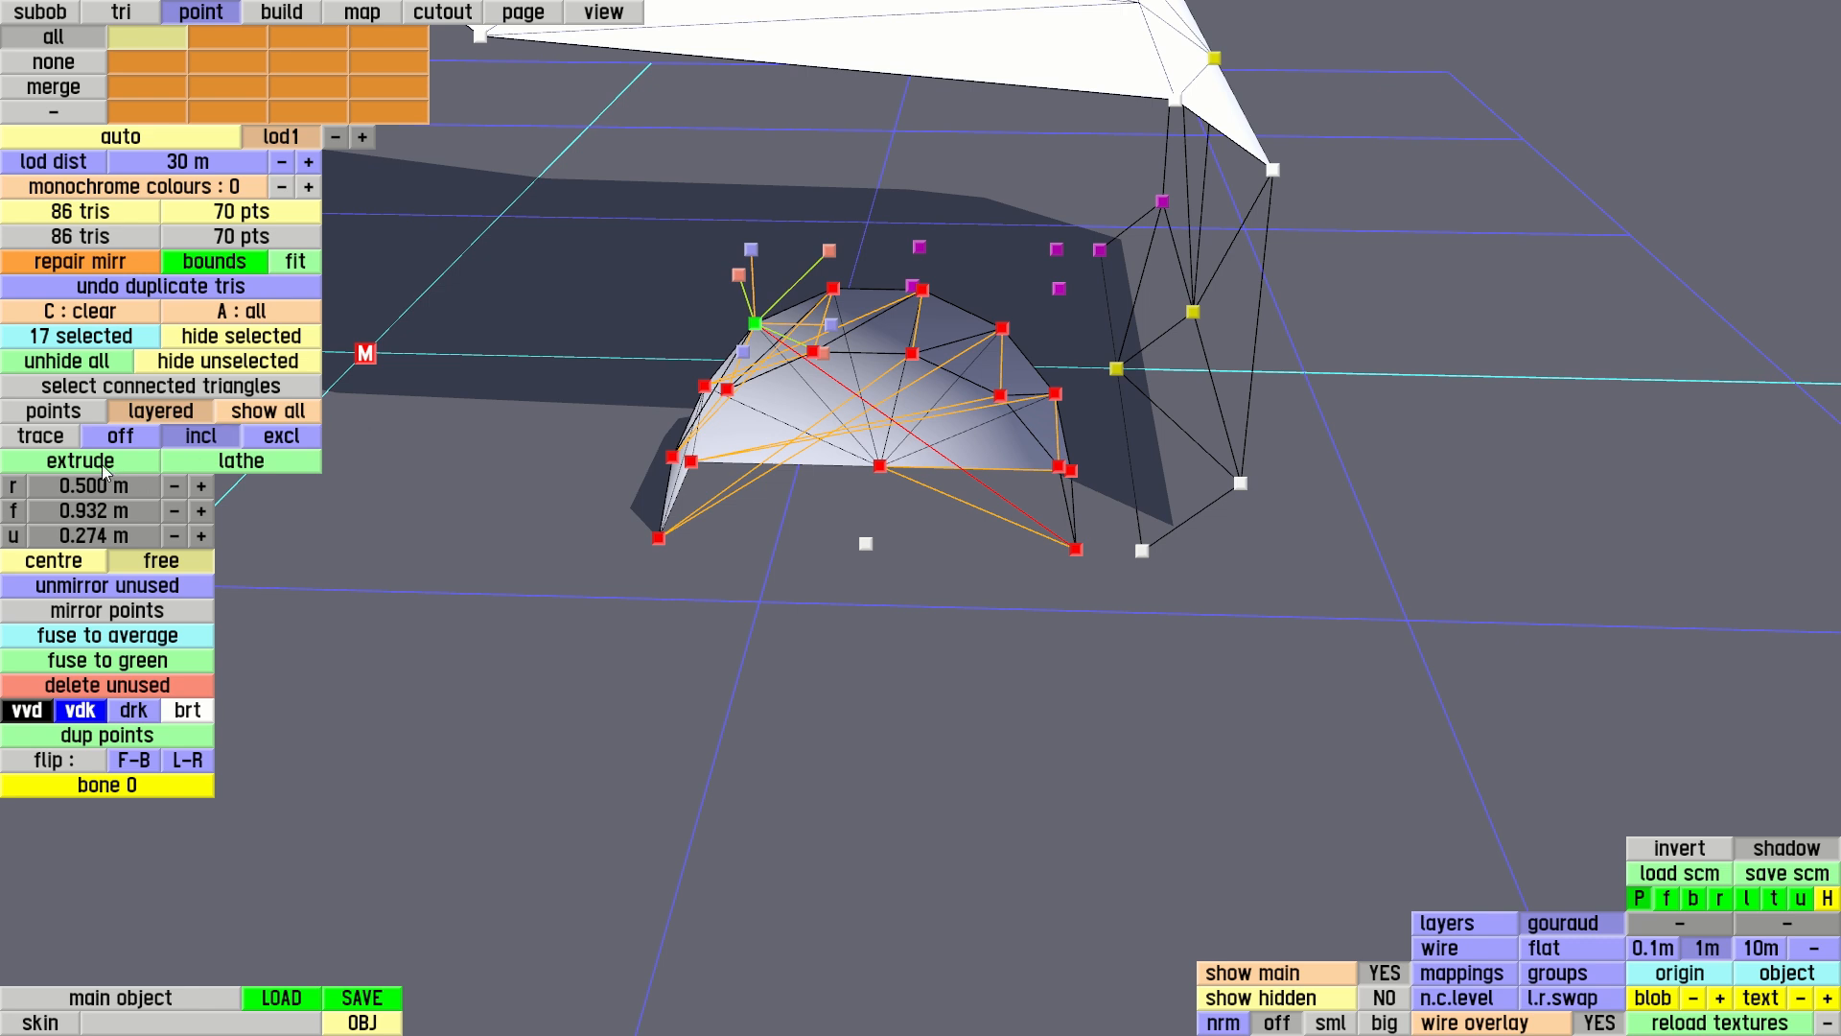
{"action": "left_click", "coordinate": [119, 443]}
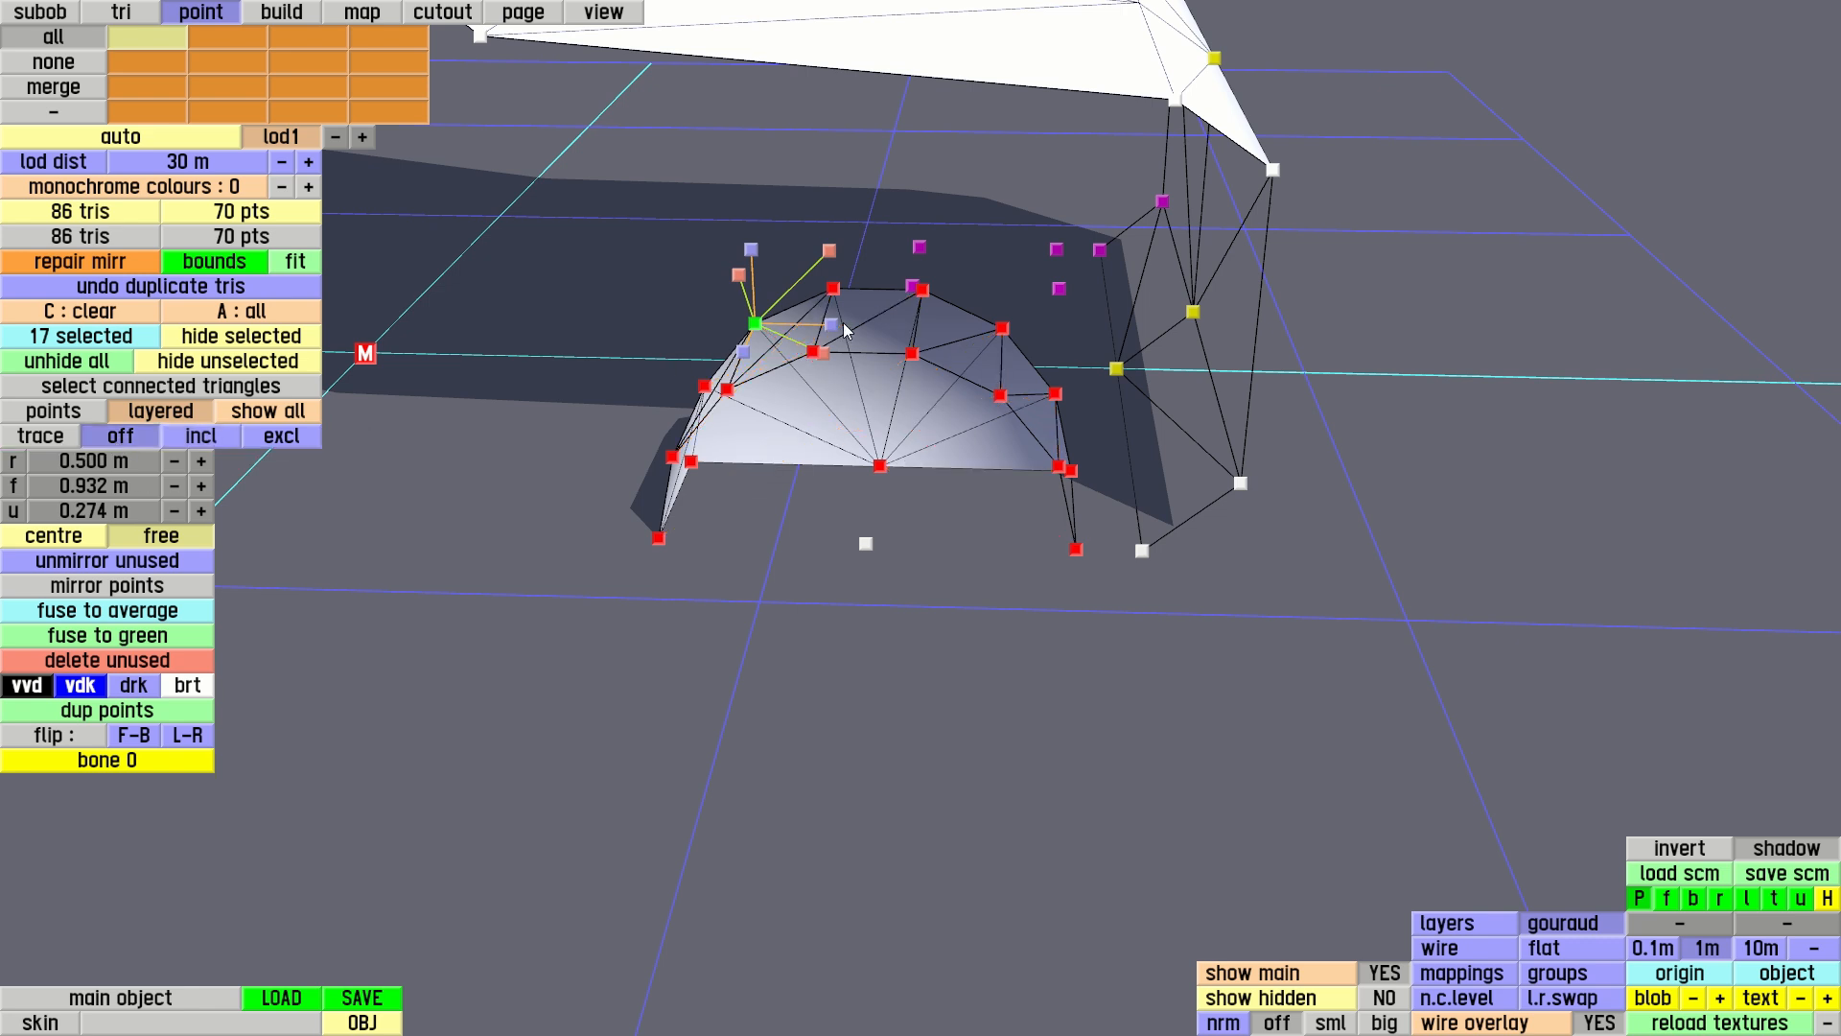
{"action": "left_click_drag", "start_coordinate": [831, 326], "coordinate": [491, 322]}
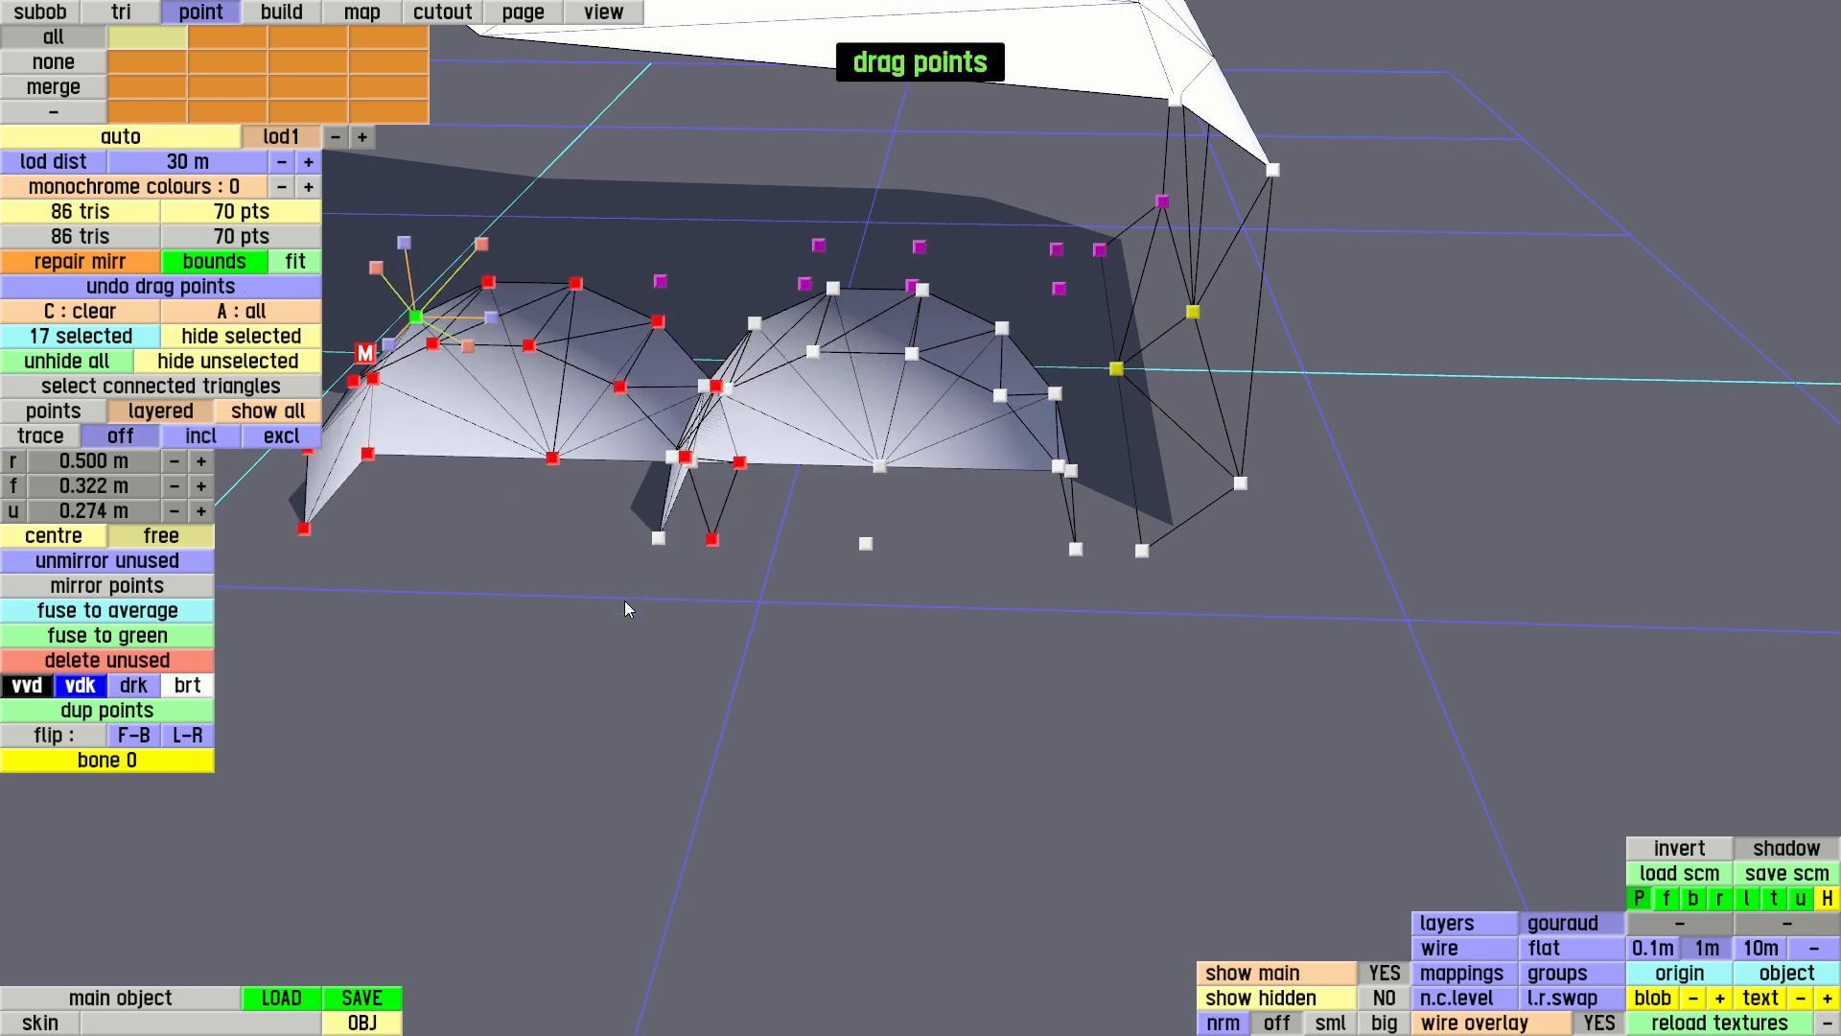
{"action": "left_click_drag", "start_coordinate": [624, 600], "coordinate": [951, 586]}
Make the duplicated arch's centre point the reference and set its forward coordinate to -1.15 m, moving the whole copy
{"action": "left_click", "coordinate": [945, 444]}
{"action": "left_click", "coordinate": [944, 444]}
{"action": "key", "text": "m"}
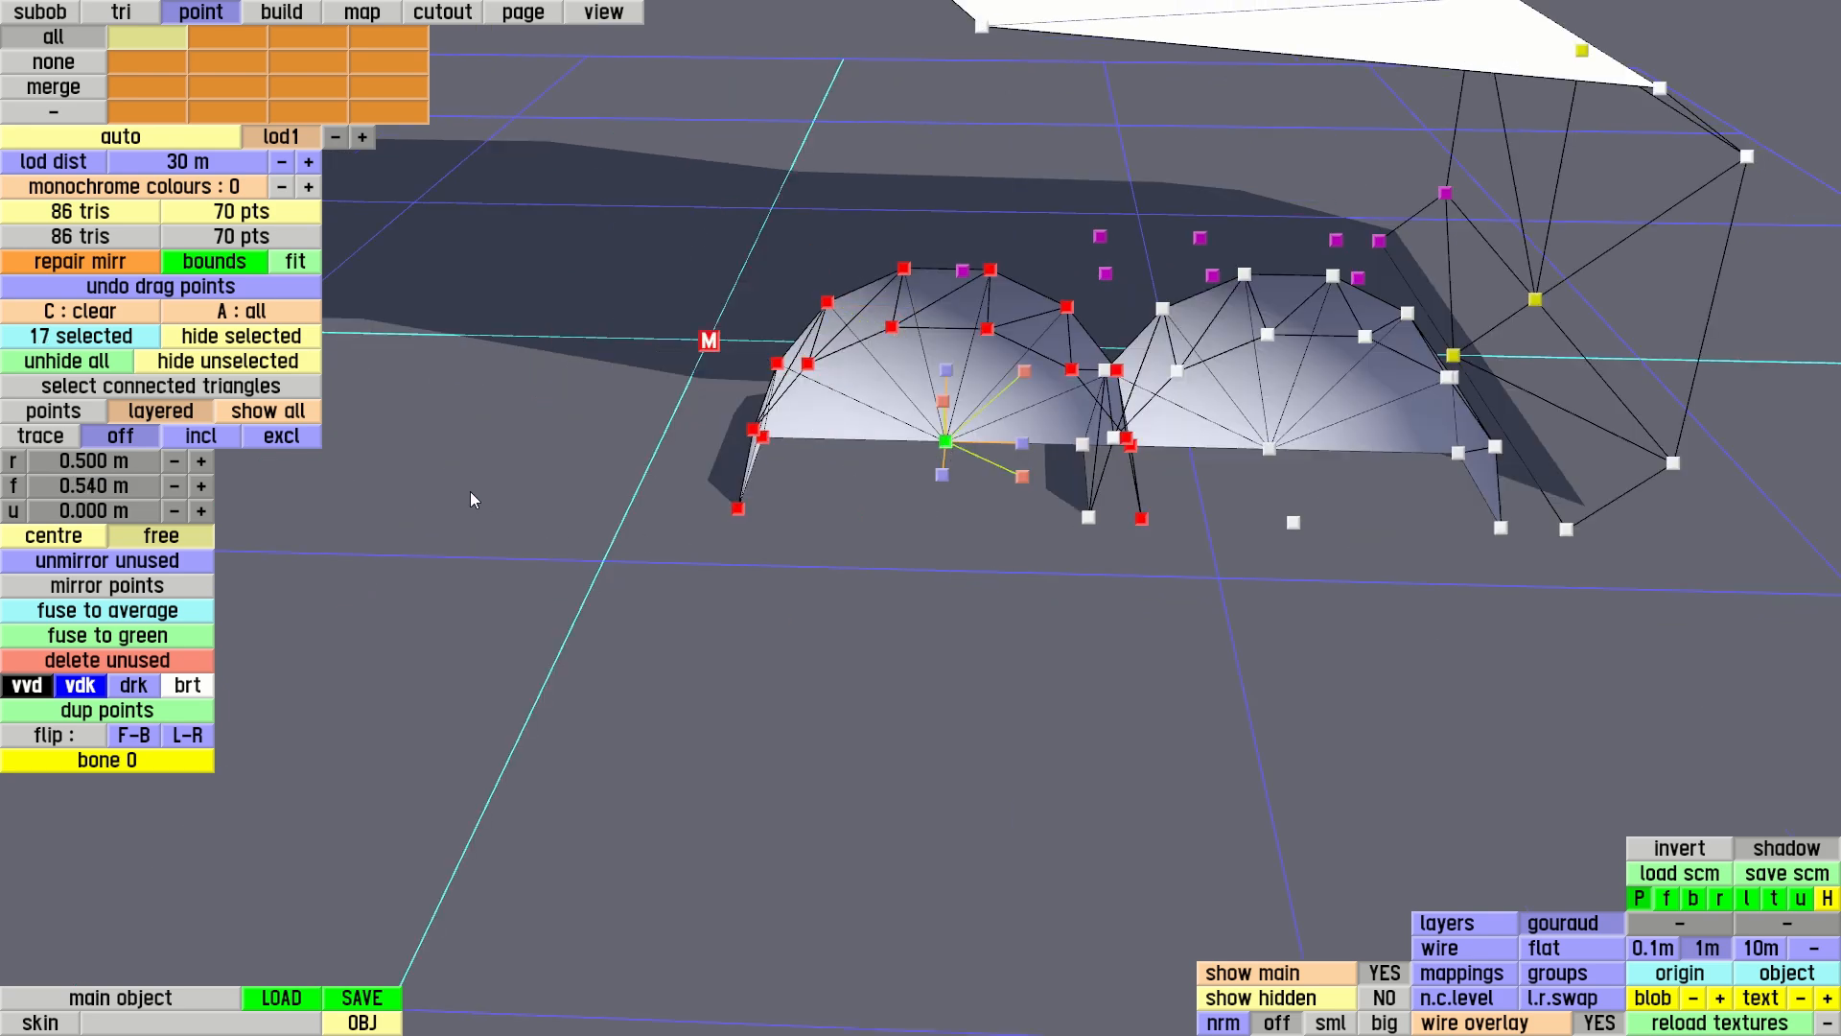
{"action": "left_click_drag", "start_coordinate": [470, 497], "coordinate": [750, 512]}
{"action": "left_click", "coordinate": [103, 489]}
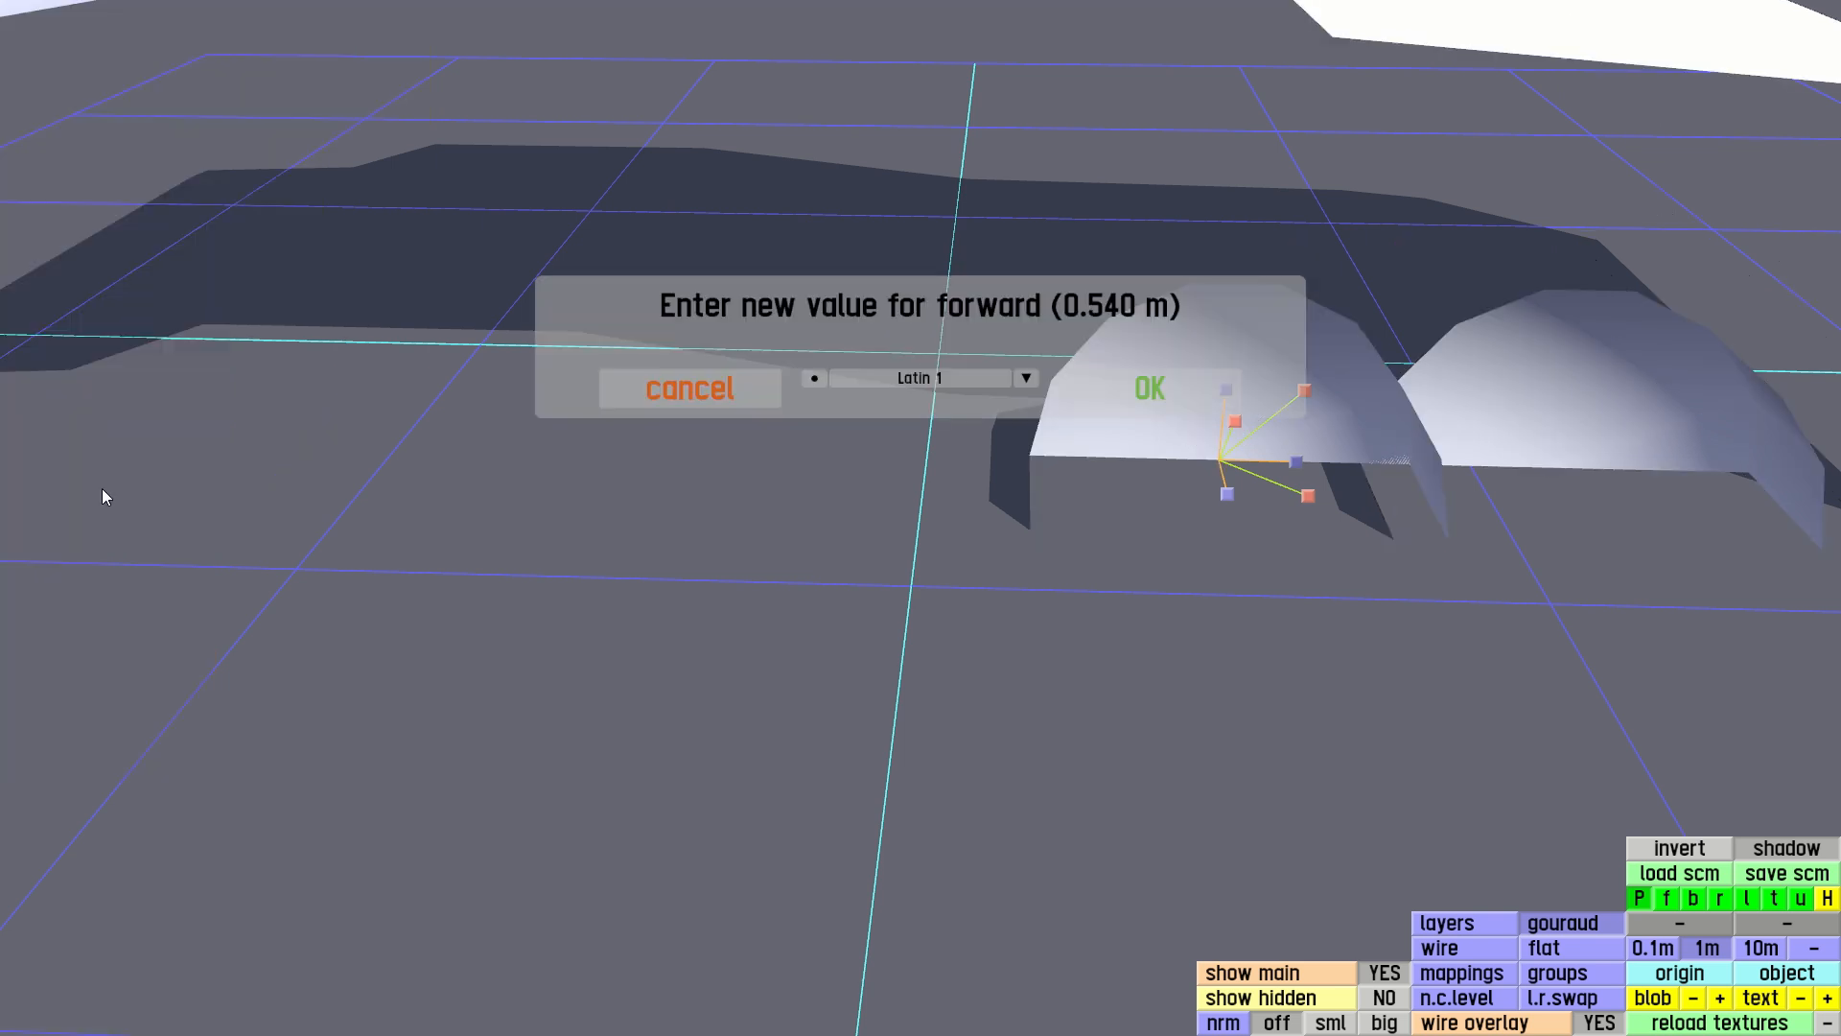
{"action": "type", "text": "-1.15"}
{"action": "key", "text": "Return"}
{"action": "mouse_move", "coordinate": [963, 416]}
{"action": "right_mouse_down"}
{"action": "mouse_move", "coordinate": [934, 314]}
{"action": "mouse_move", "coordinate": [930, 405]}
{"action": "mouse_move", "coordinate": [895, 424]}
{"action": "mouse_move", "coordinate": [936, 406]}
{"action": "mouse_move", "coordinate": [986, 435]}
{"action": "right_mouse_up"}
{"action": "scroll", "coordinate": [936, 423], "scroll_direction": "down", "scroll_amount": 4}
Clear the point selection, then select the triangles of both wheel arches and mirror them to the car's other side
{"action": "key", "text": "r"}
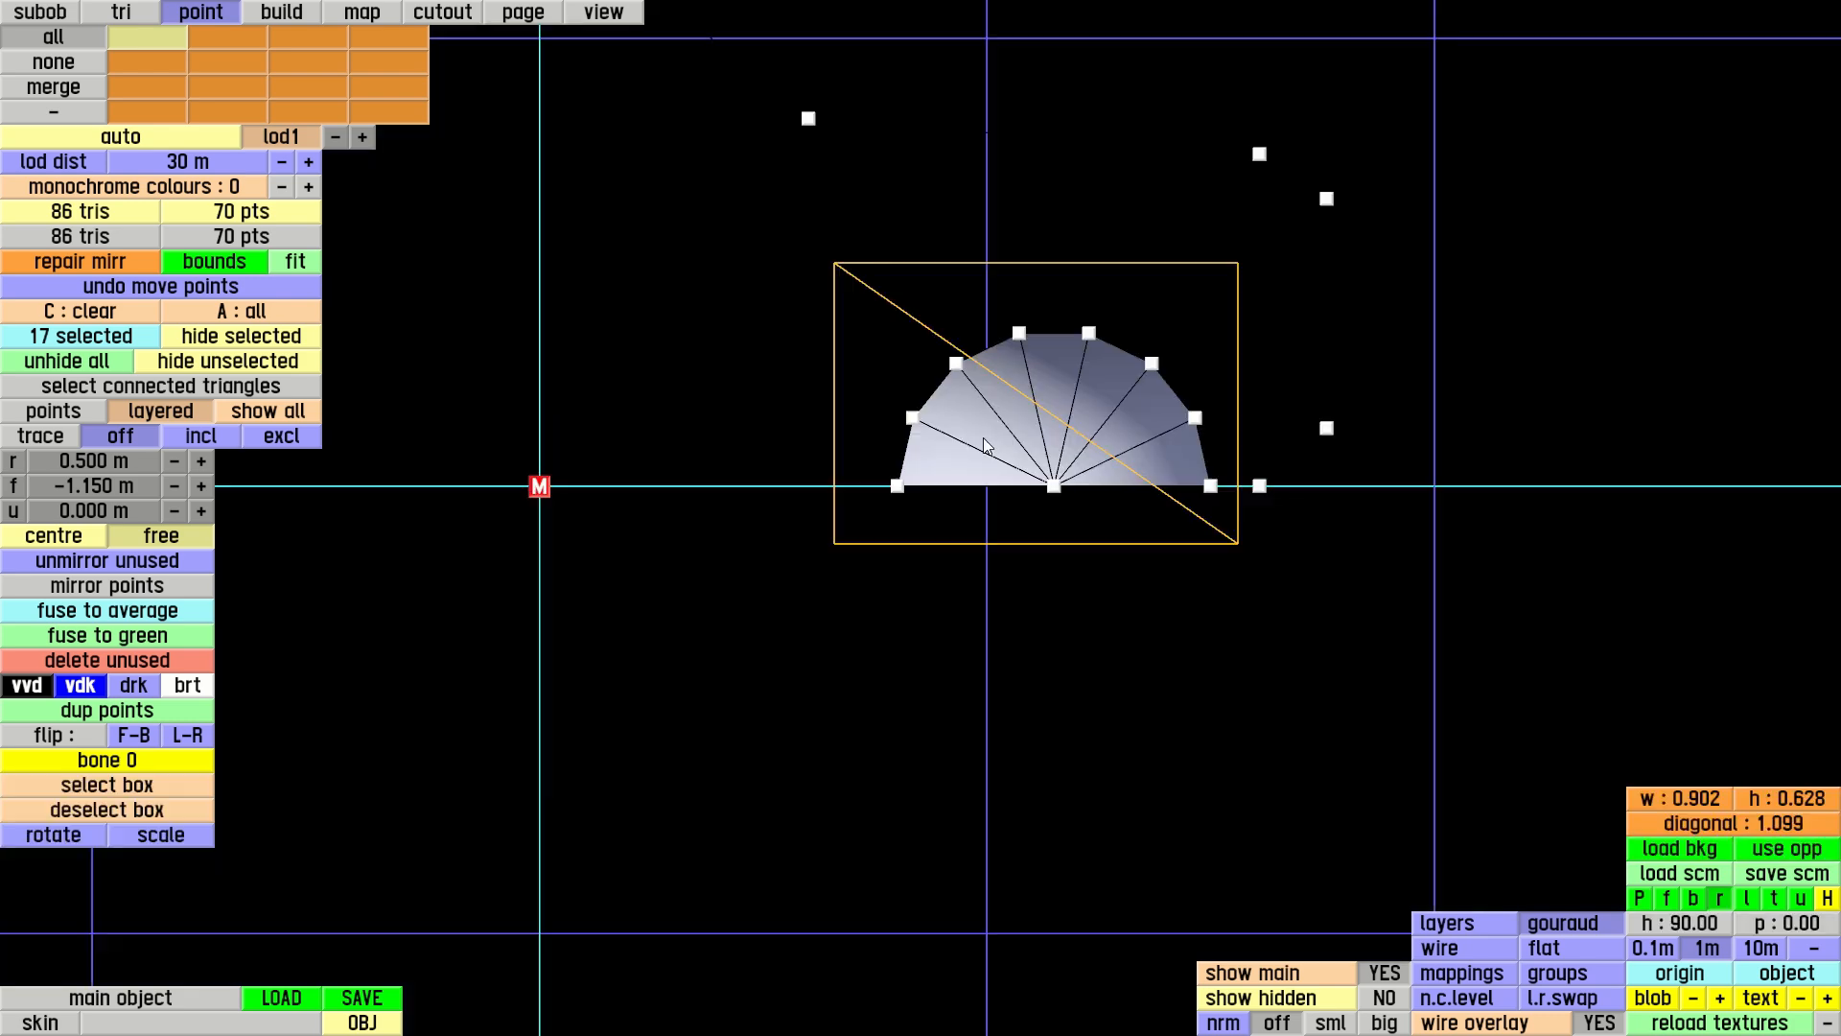
{"action": "right_click_drag", "start_coordinate": [667, 359], "coordinate": [1105, 332]}
{"action": "scroll", "coordinate": [1107, 336], "scroll_direction": "down", "scroll_amount": 2}
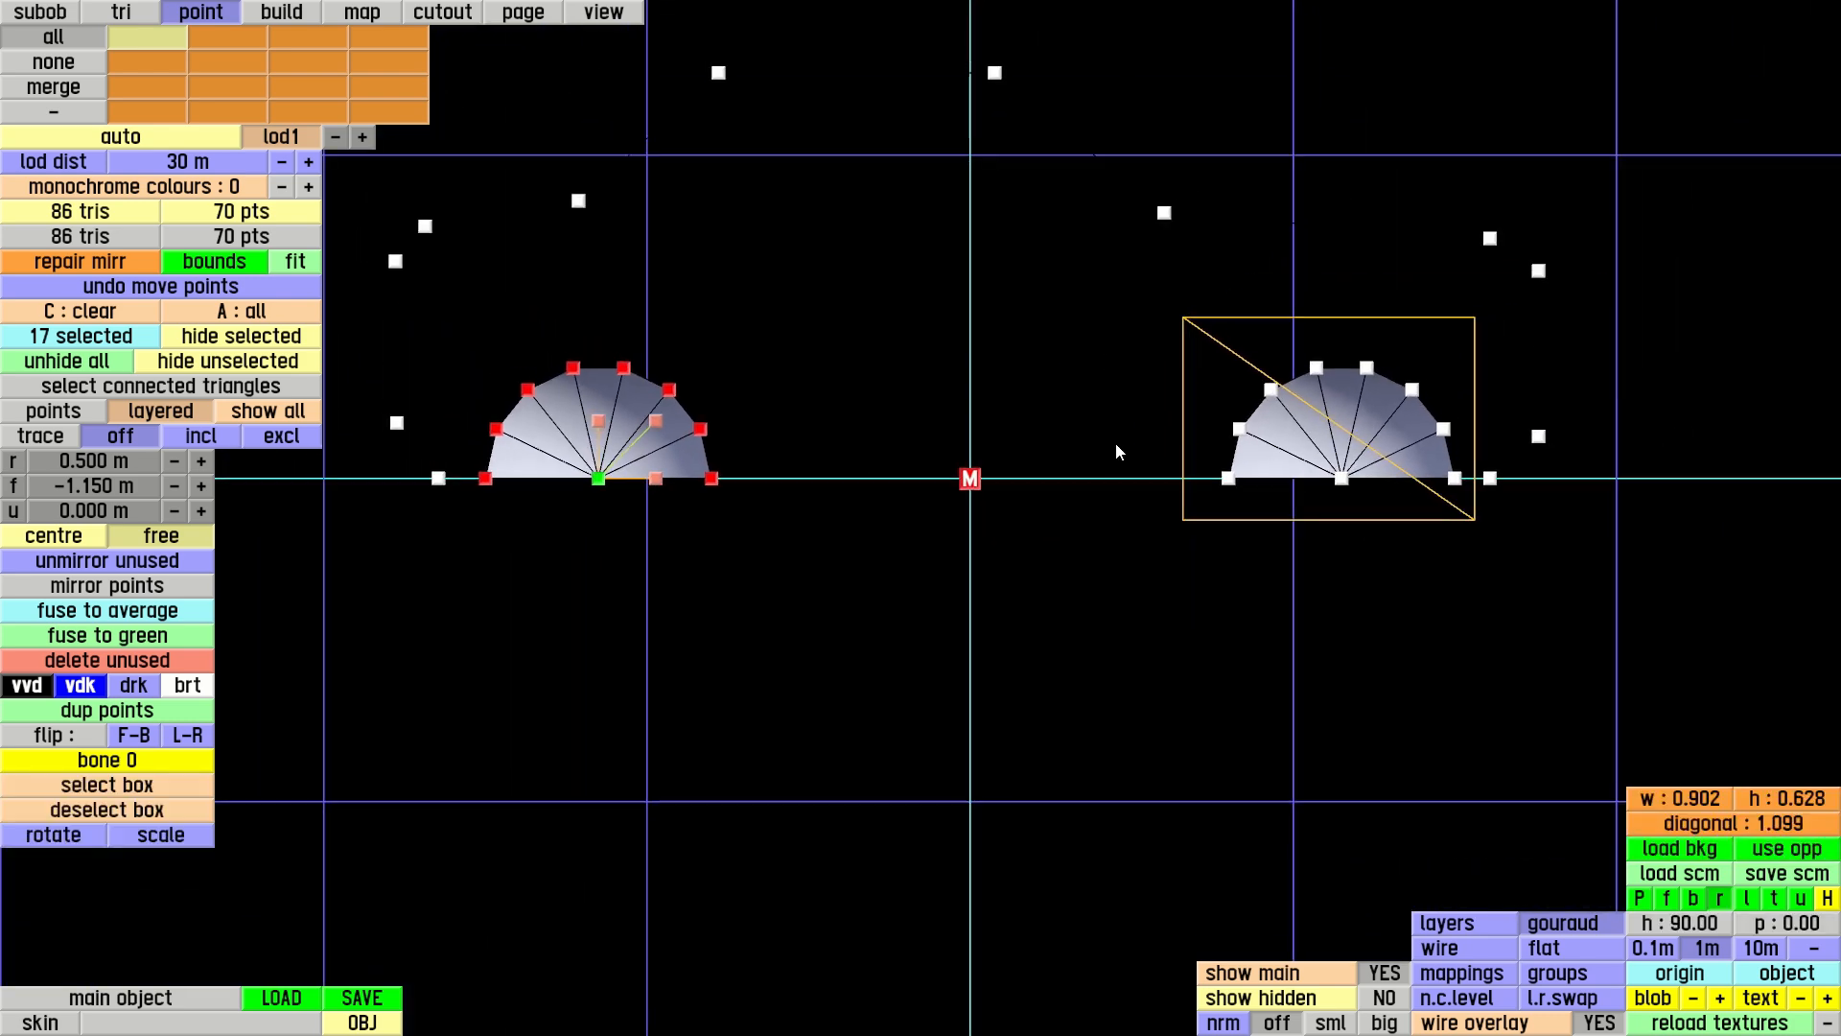
{"action": "left_click", "coordinate": [461, 316]}
{"action": "left_click_drag", "start_coordinate": [461, 316], "coordinate": [467, 325]}
{"action": "key", "text": "c"}
{"action": "key", "text": "p"}
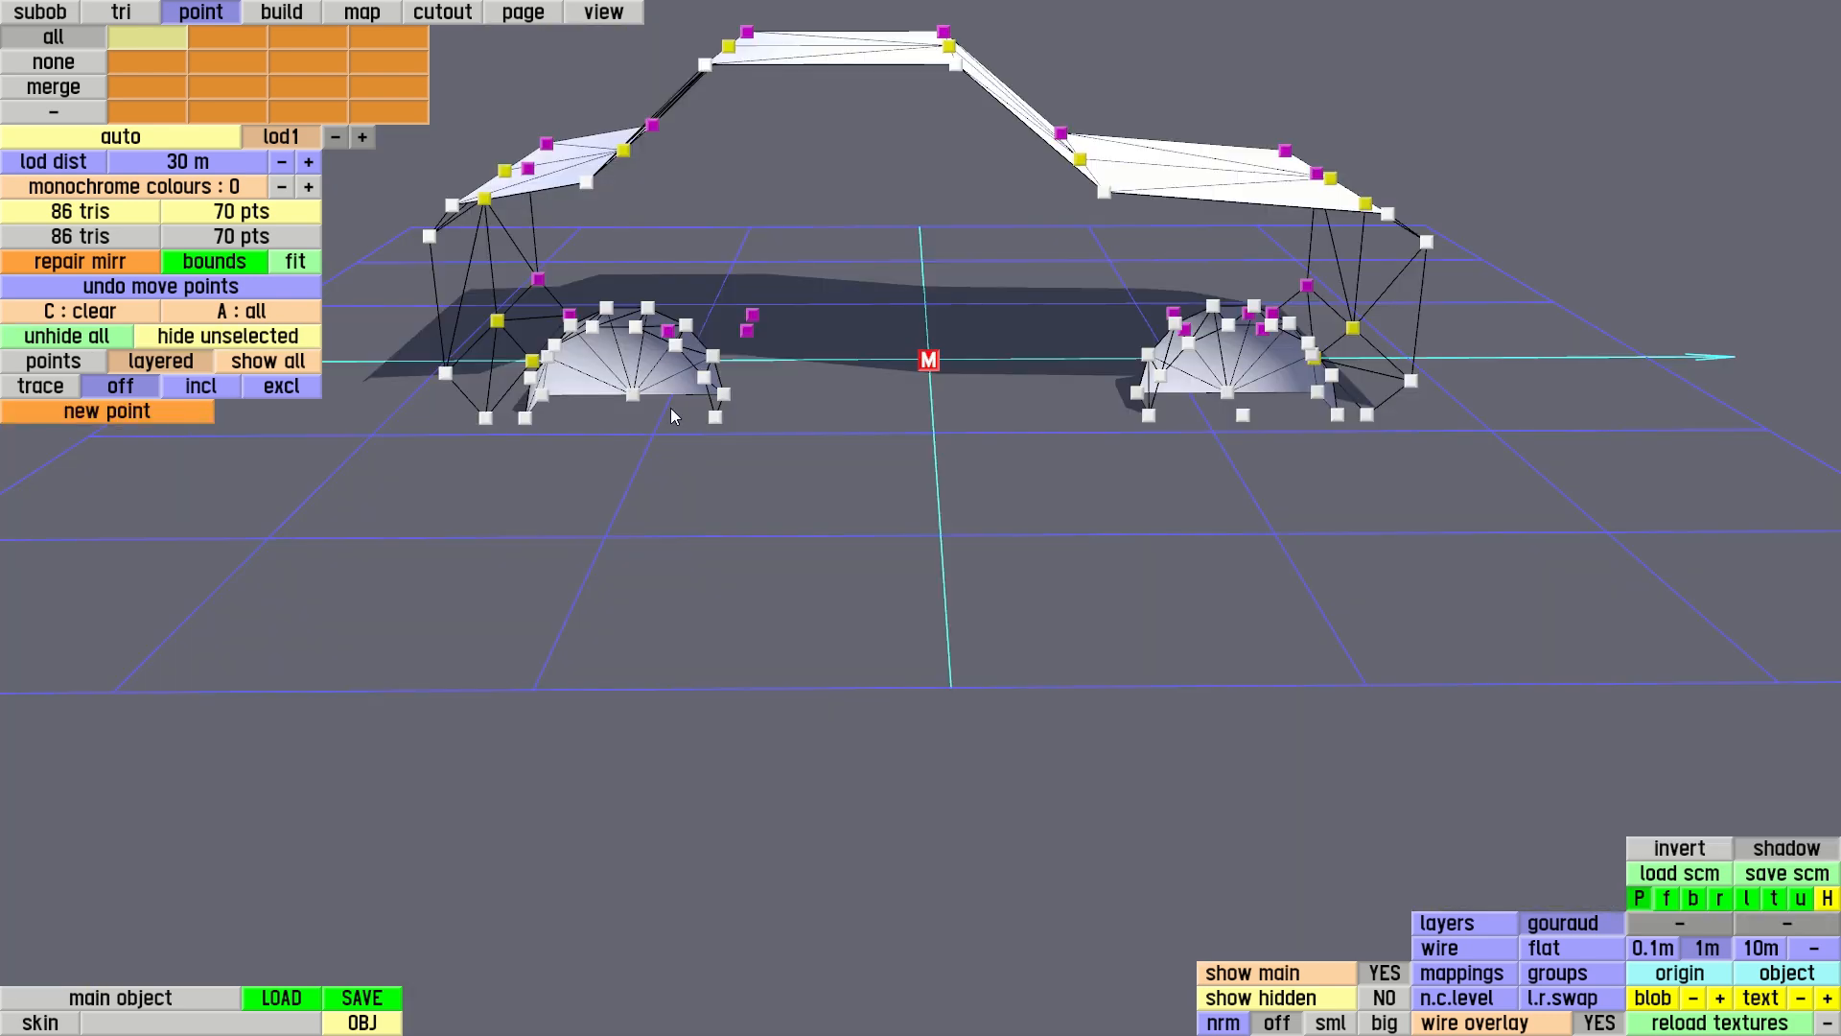
{"action": "right_click_drag", "start_coordinate": [1021, 403], "coordinate": [1716, 506]}
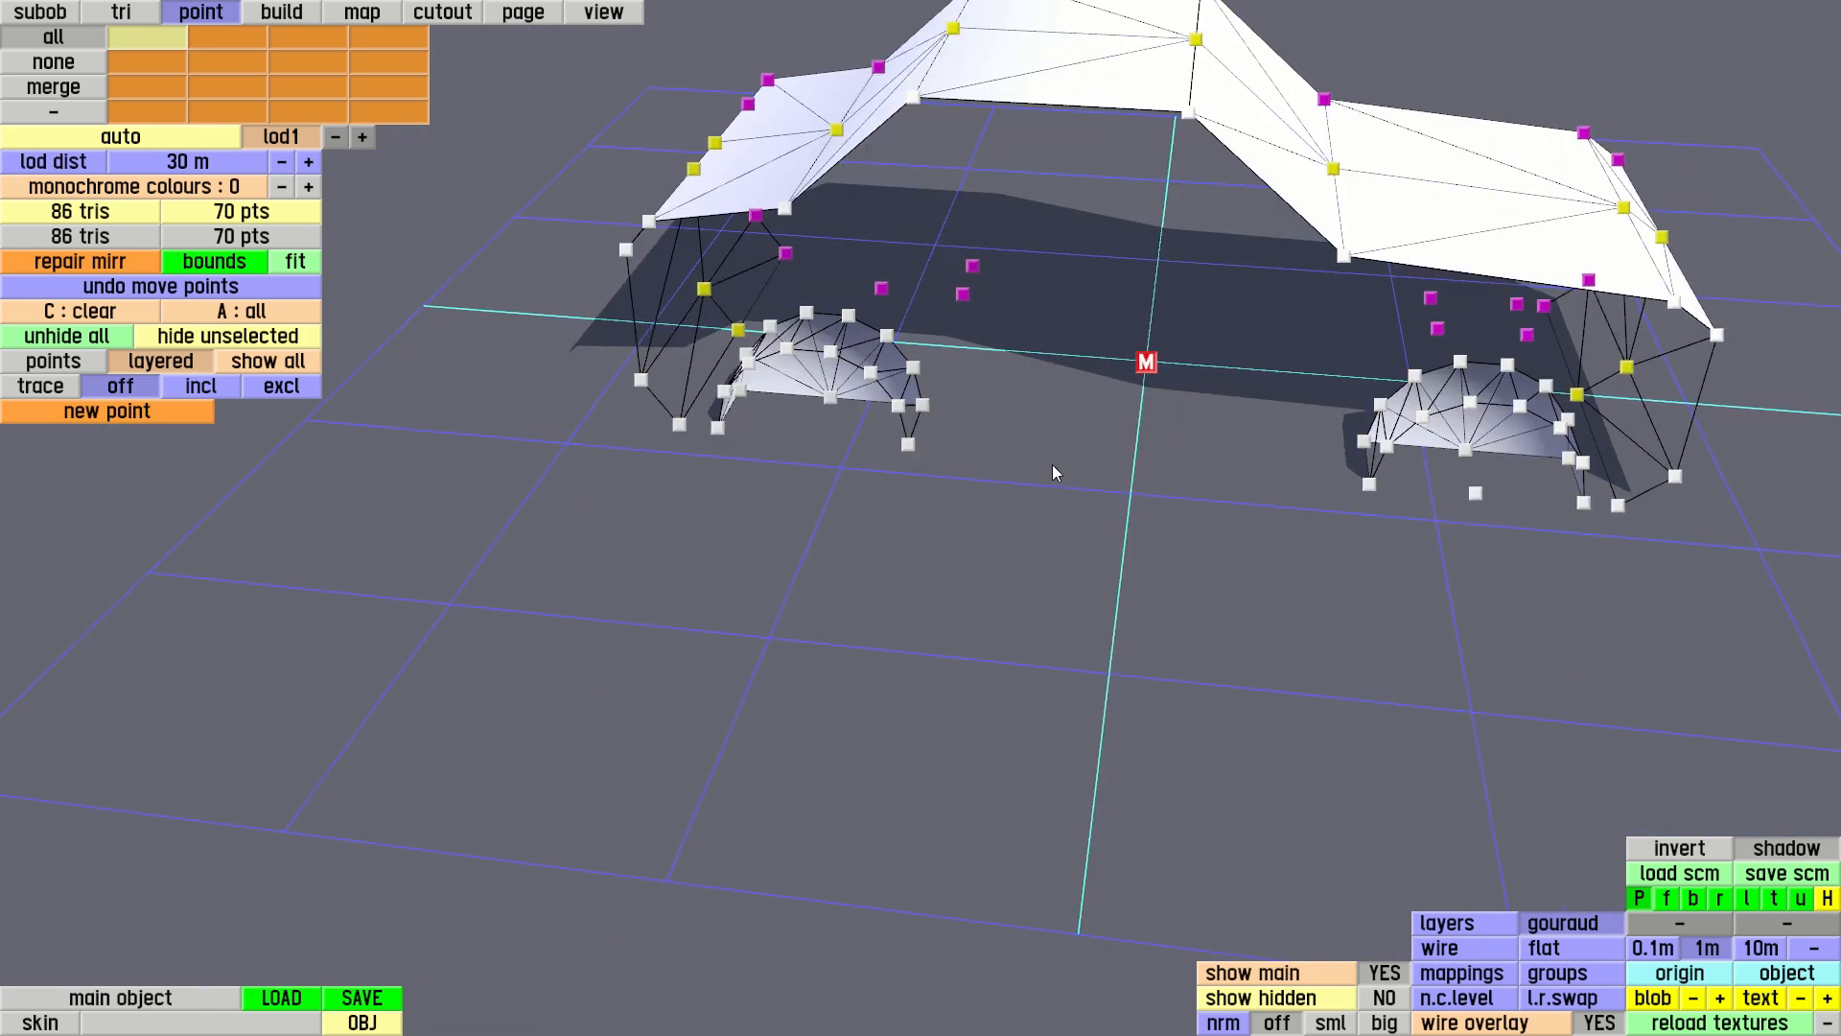
{"action": "key", "text": "r"}
{"action": "left_click_drag", "start_coordinate": [456, 316], "coordinate": [1467, 527]}
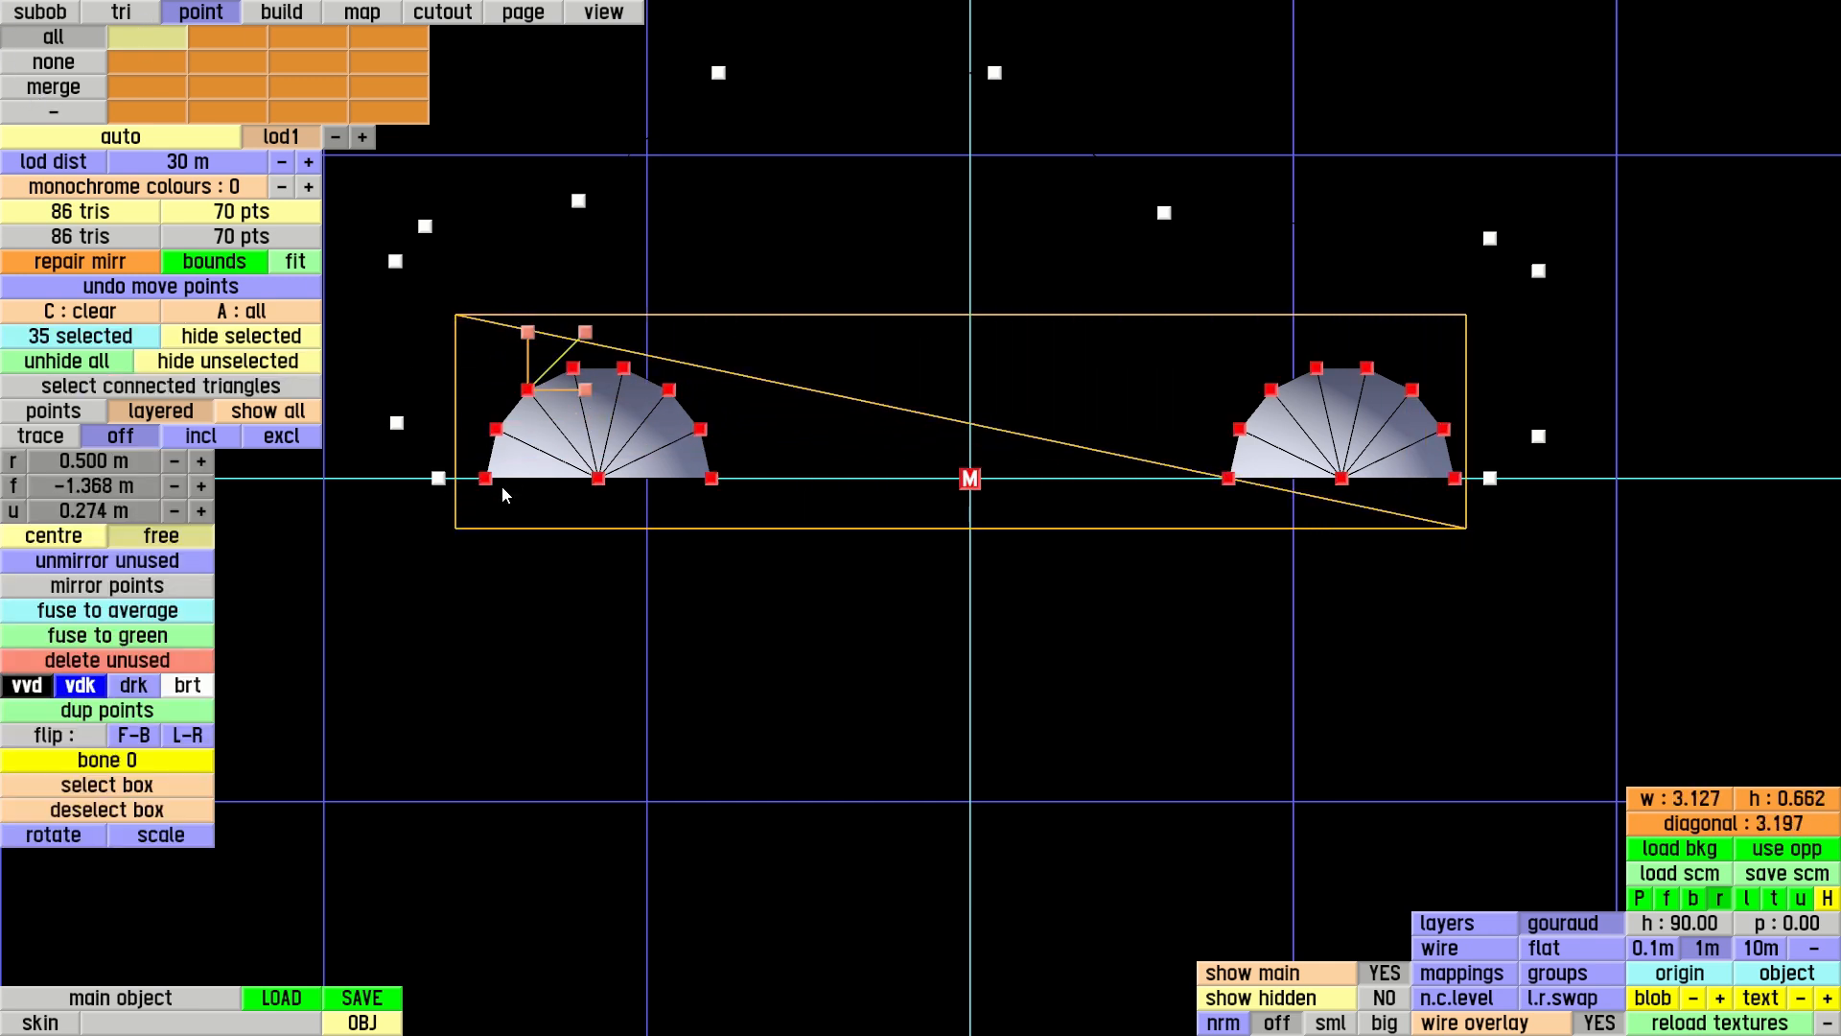
{"action": "left_click", "coordinate": [156, 386]}
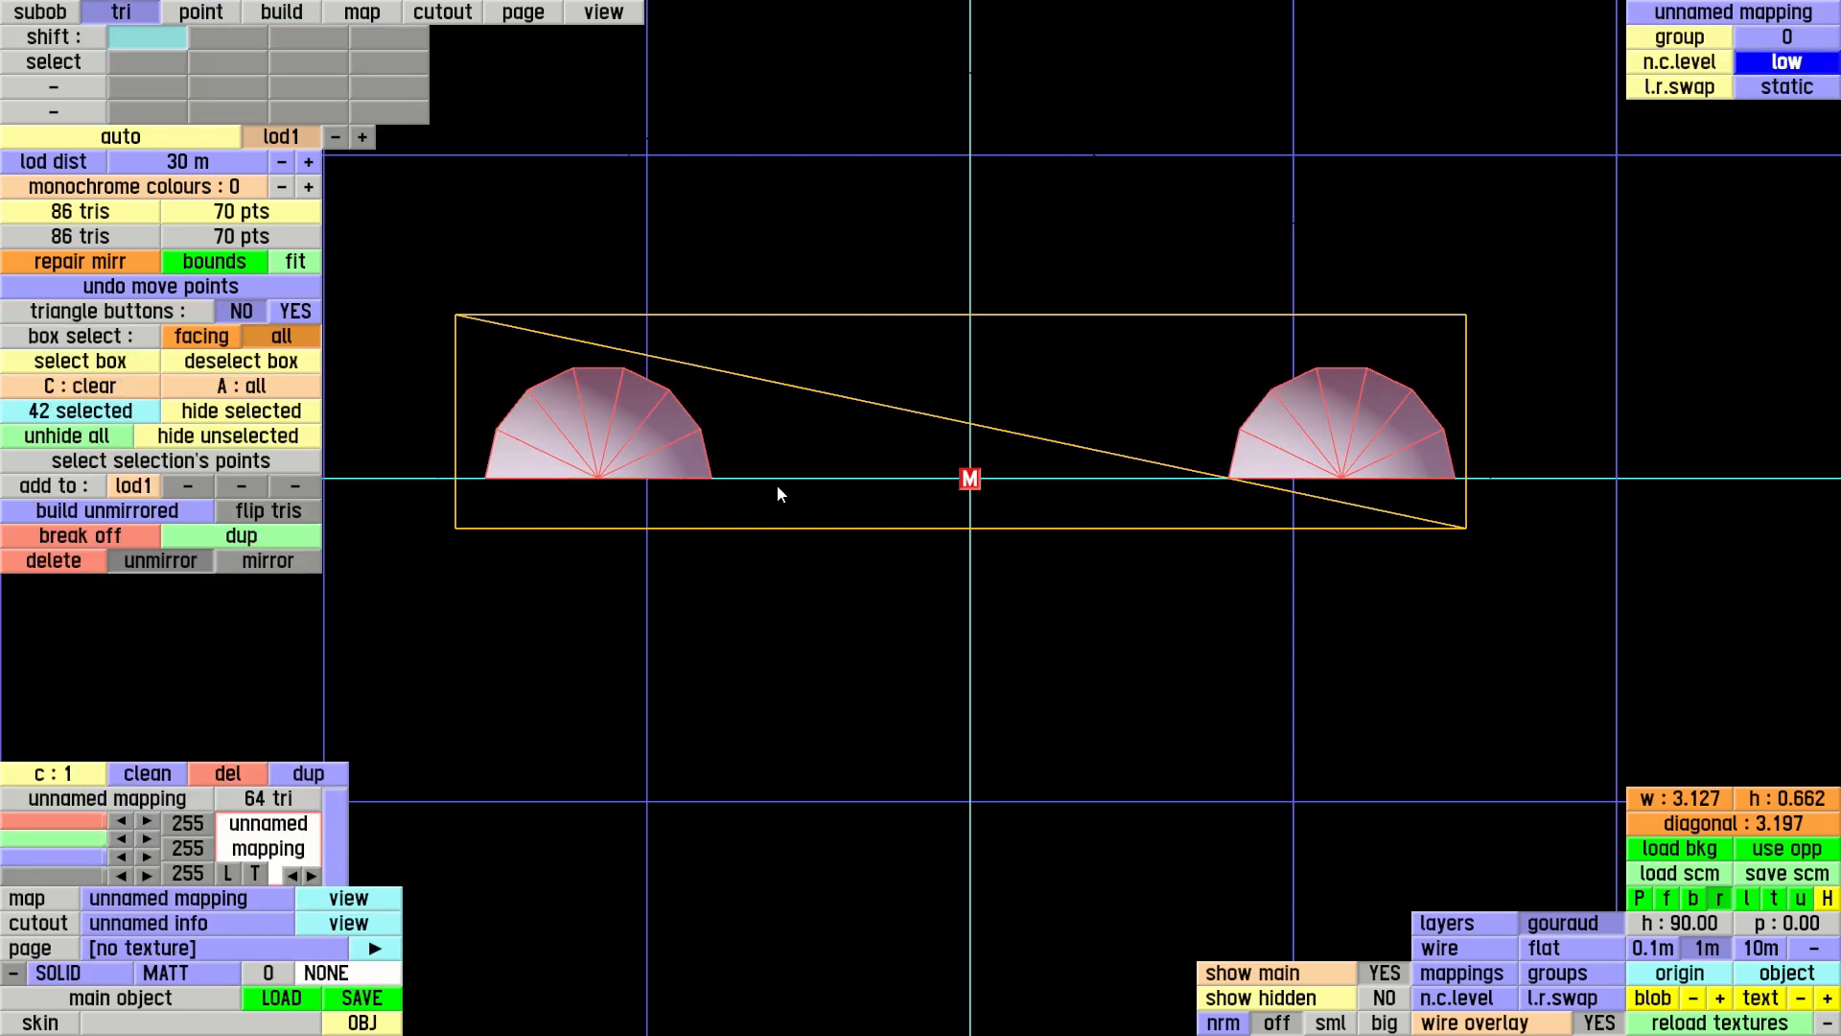
{"action": "left_click", "coordinate": [259, 560]}
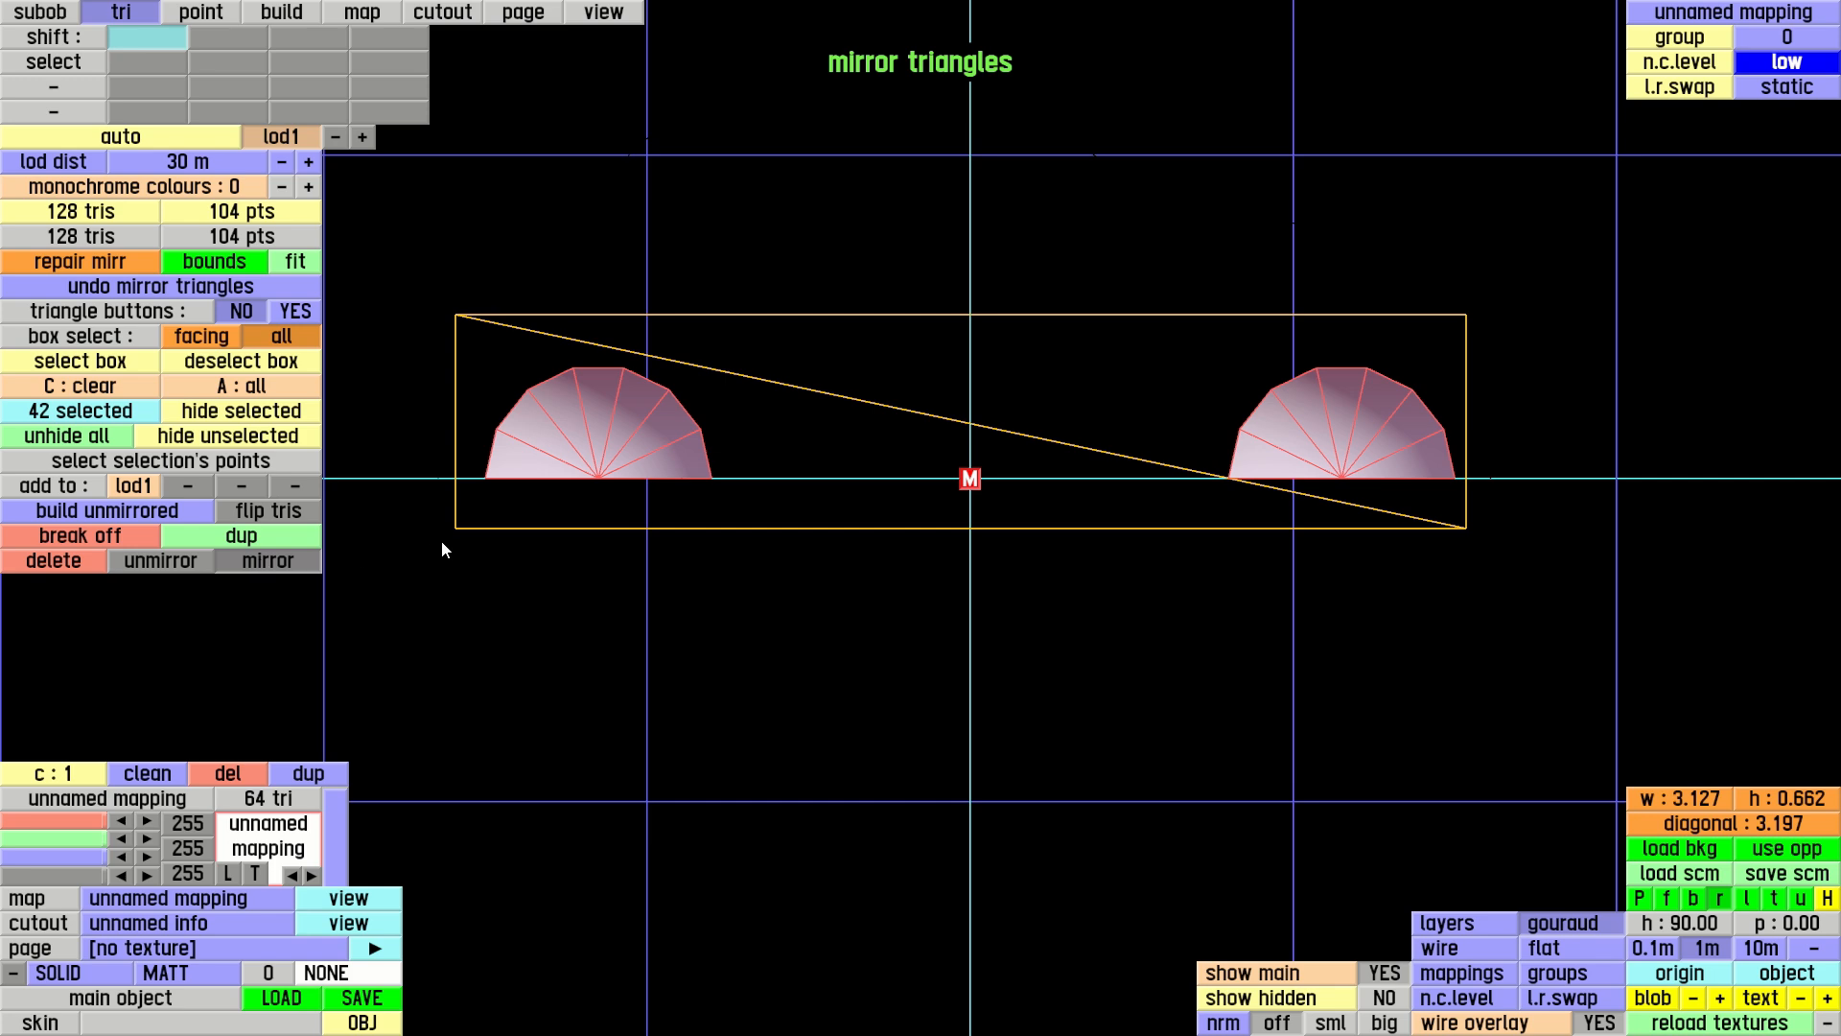
Turn on auto mirror and build a triangle from the body's two lower rear side points to the rear arch's outer rear foot
{"action": "key", "text": "p"}
{"action": "right_click_drag", "start_coordinate": [872, 504], "coordinate": [1124, 618]}
{"action": "right_click_drag", "start_coordinate": [960, 431], "coordinate": [142, 73]}
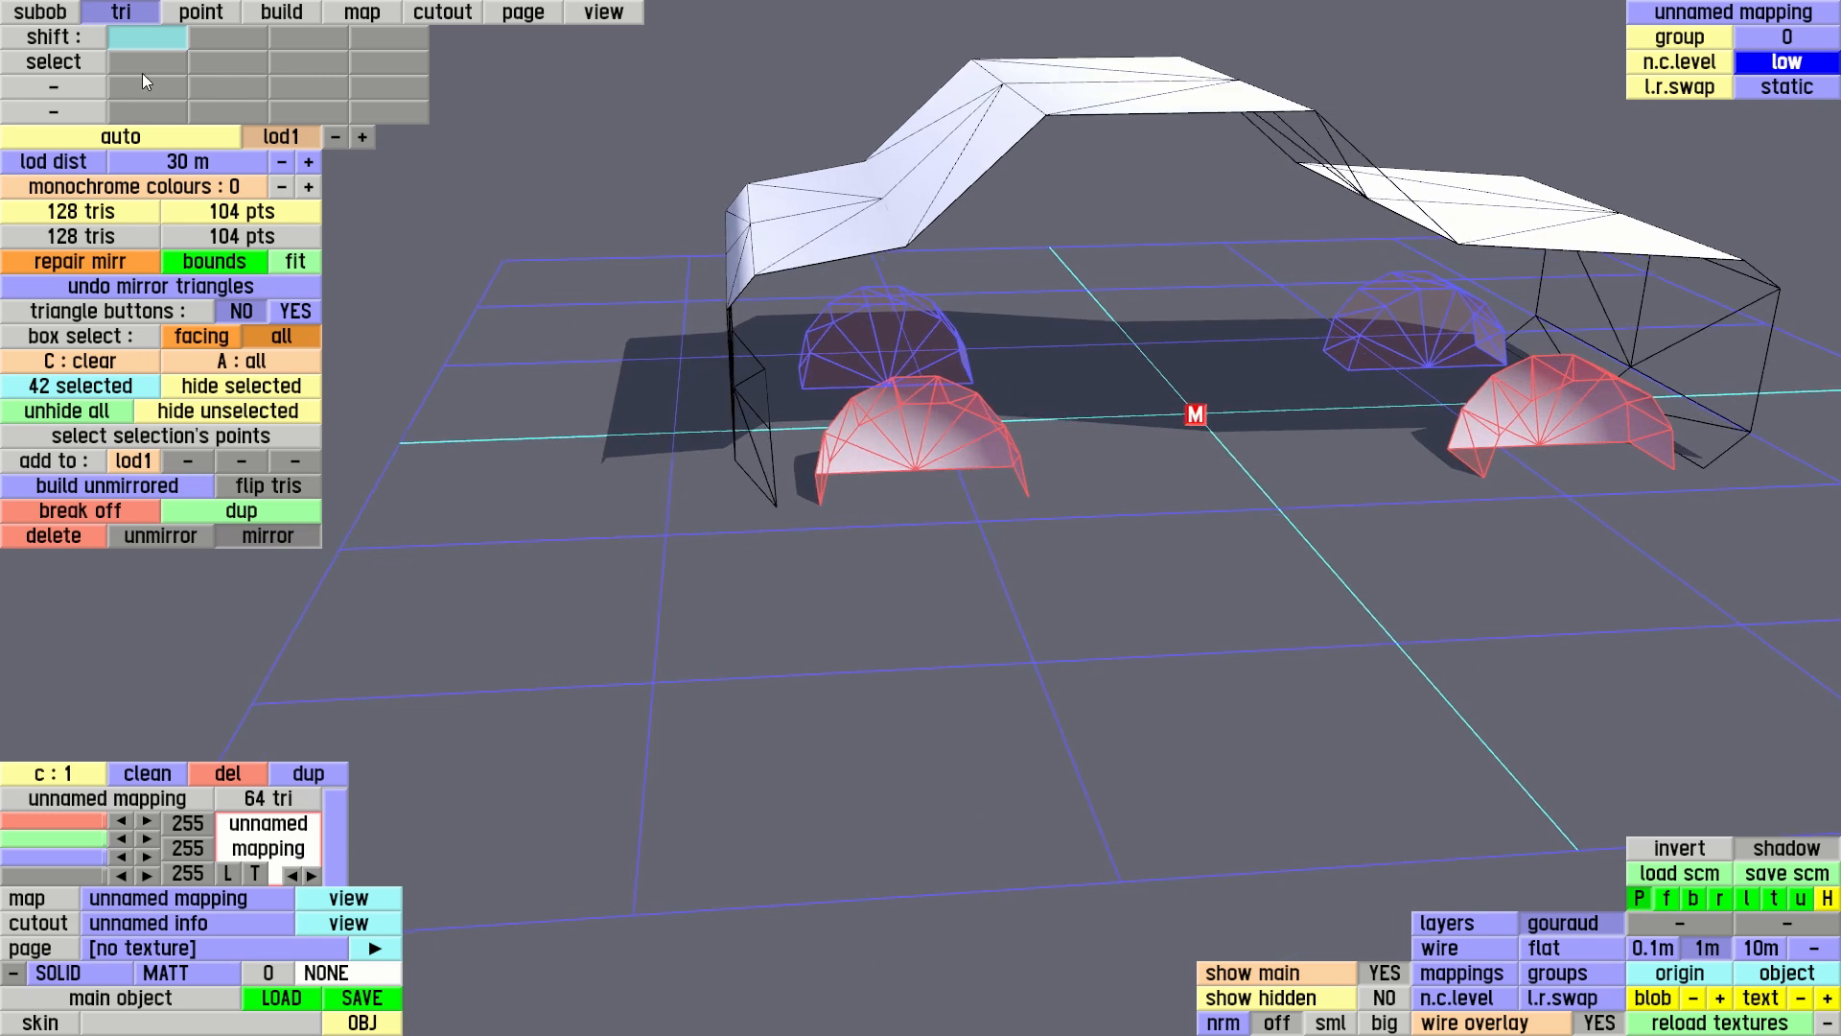
{"action": "left_click", "coordinate": [290, 14]}
{"action": "right_click_drag", "start_coordinate": [917, 549], "coordinate": [741, 577]}
{"action": "scroll", "coordinate": [816, 596], "scroll_direction": "up", "scroll_amount": 5}
{"action": "scroll", "coordinate": [779, 572], "scroll_direction": "up", "scroll_amount": 4}
{"action": "right_click_drag", "start_coordinate": [899, 521], "coordinate": [982, 666]}
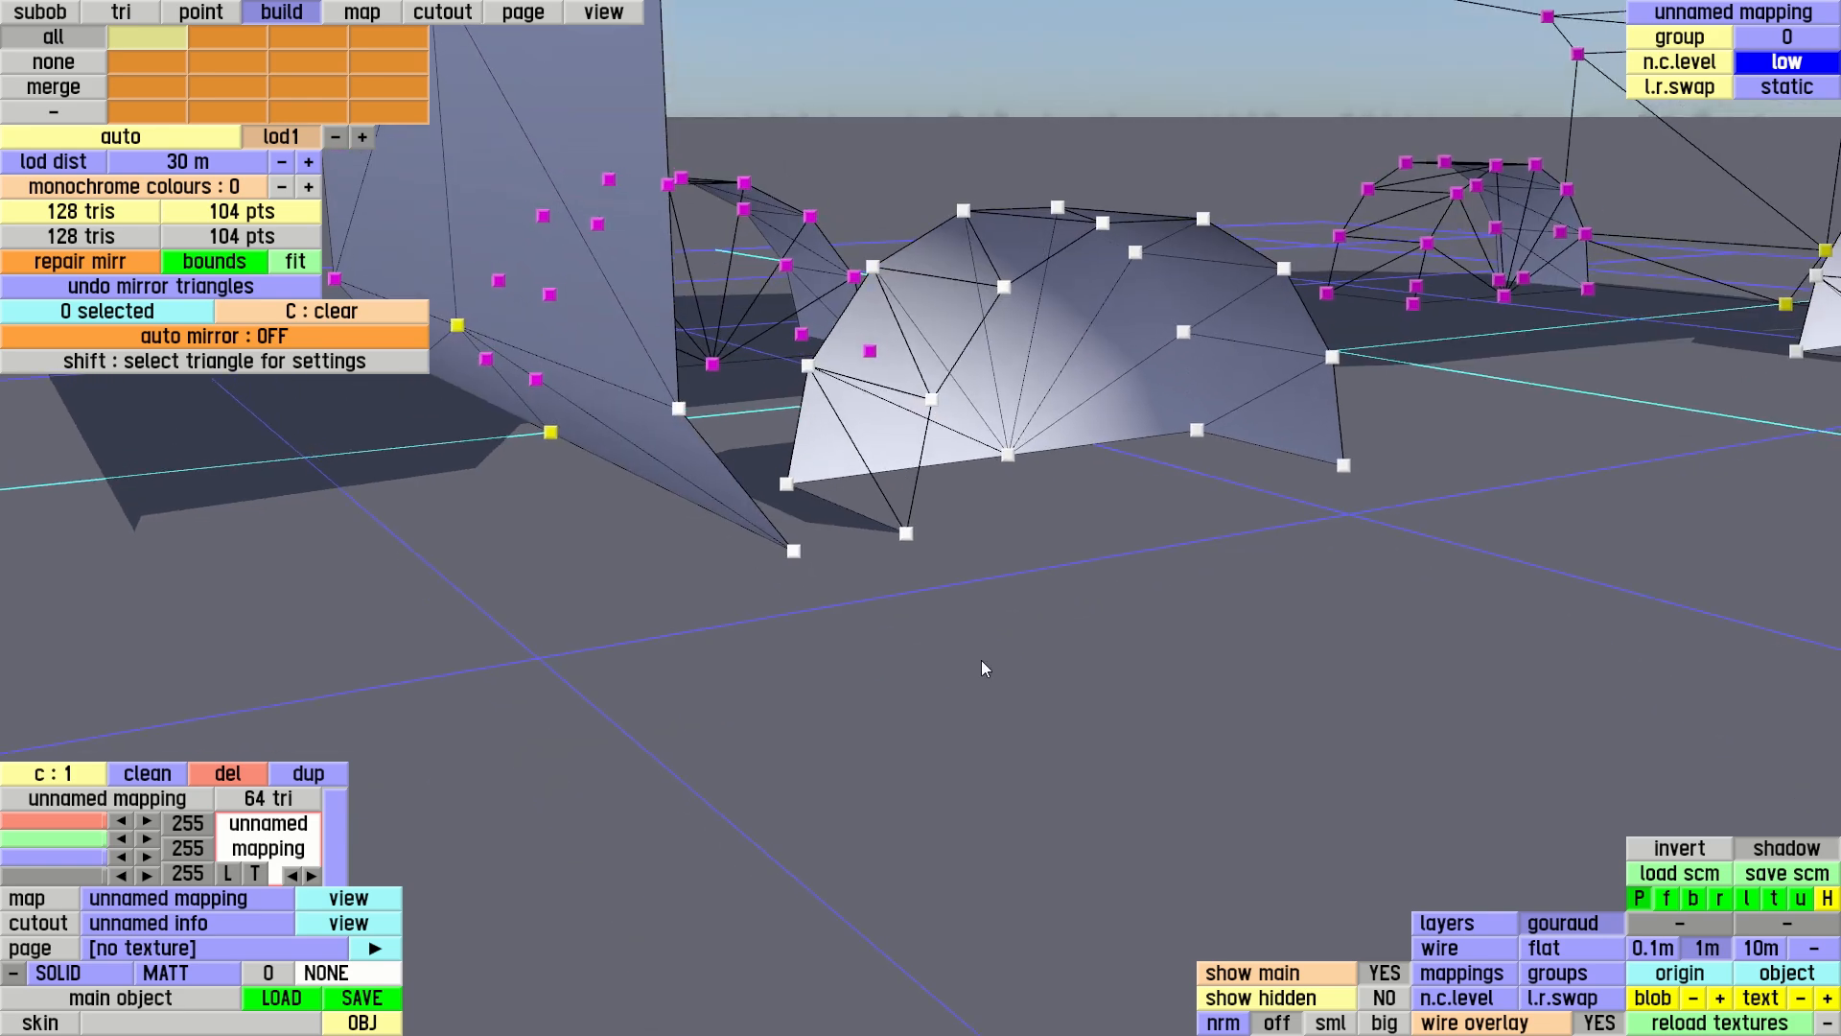
{"action": "left_click", "coordinate": [679, 409]}
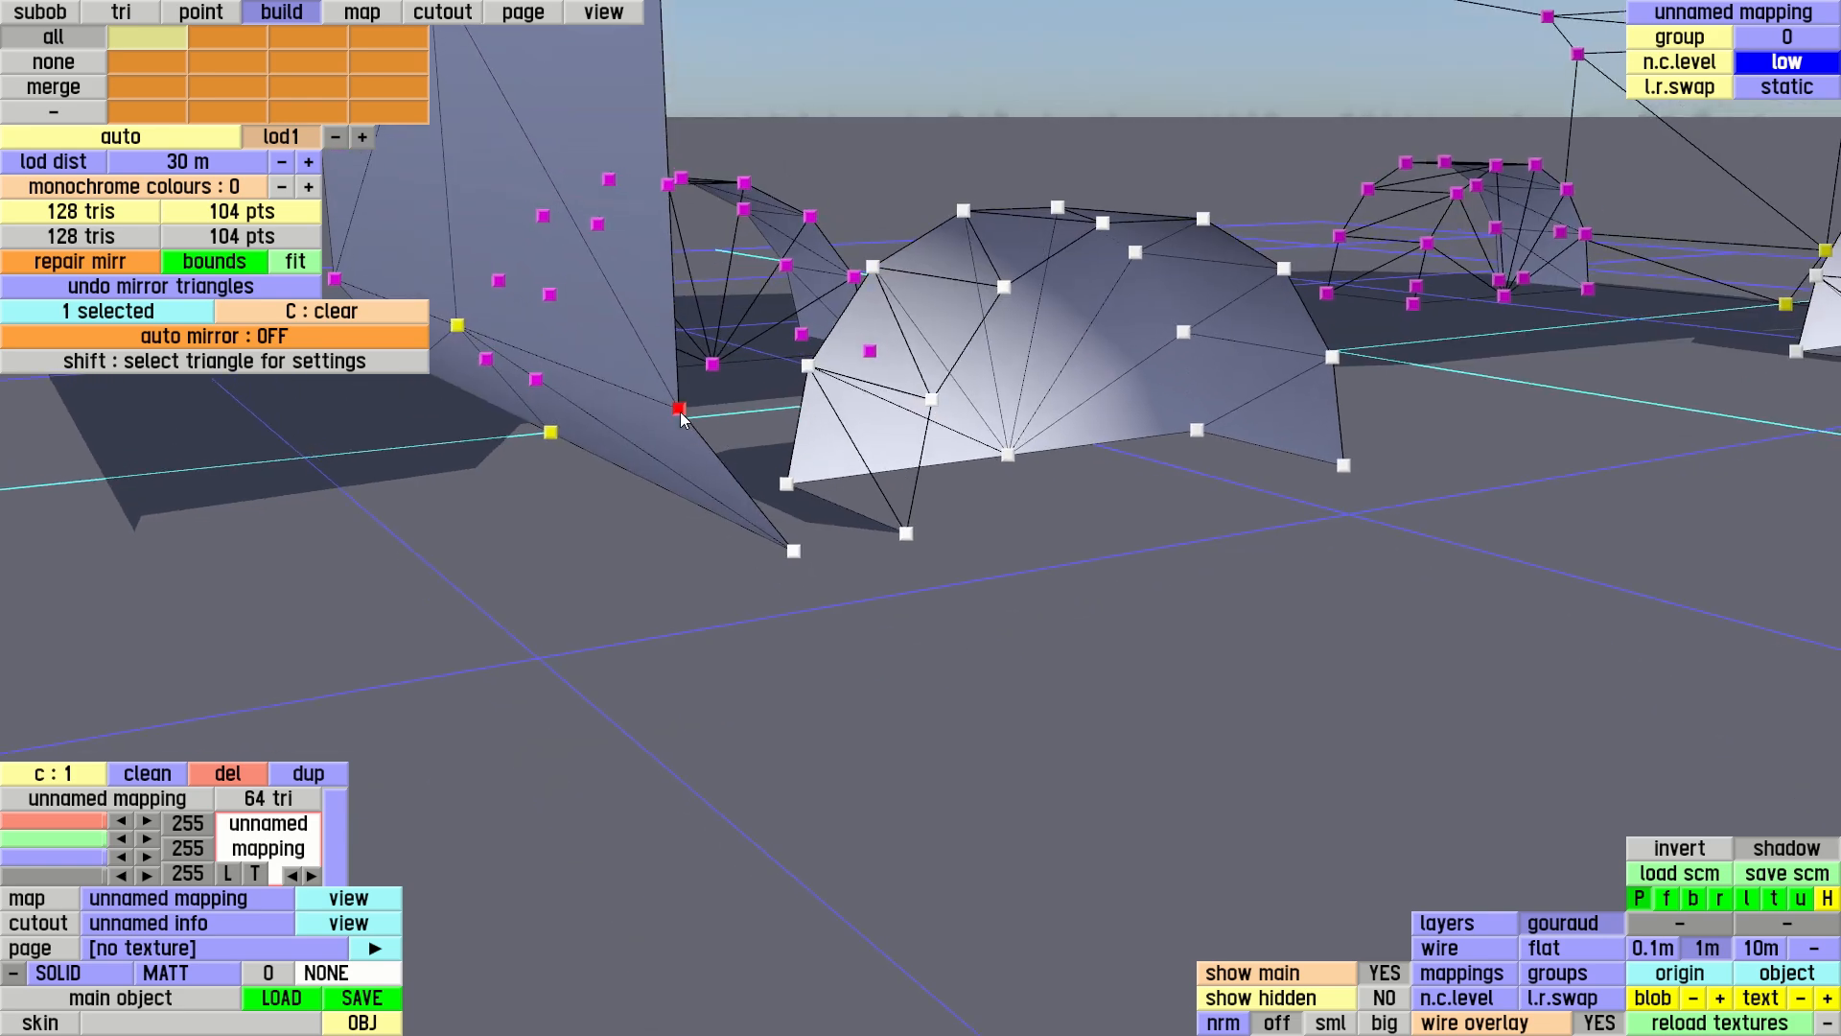
{"action": "left_click", "coordinate": [794, 552]}
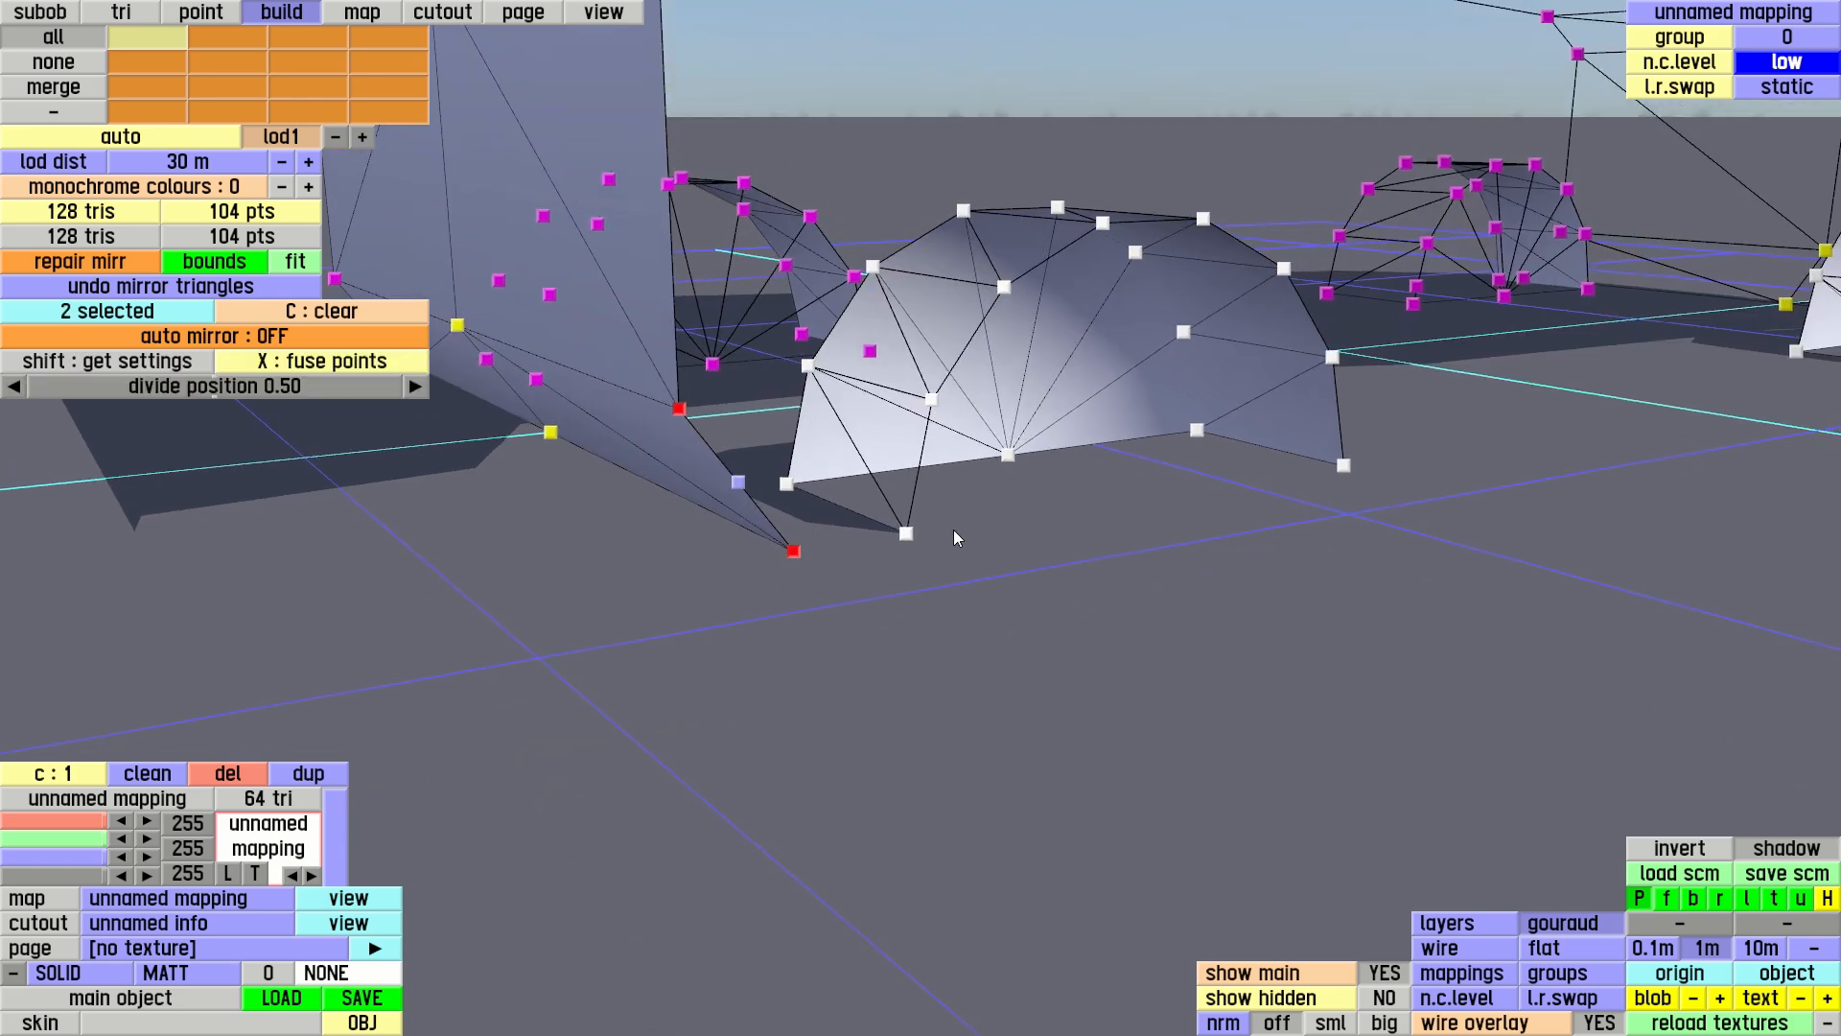
{"action": "left_click", "coordinate": [215, 341]}
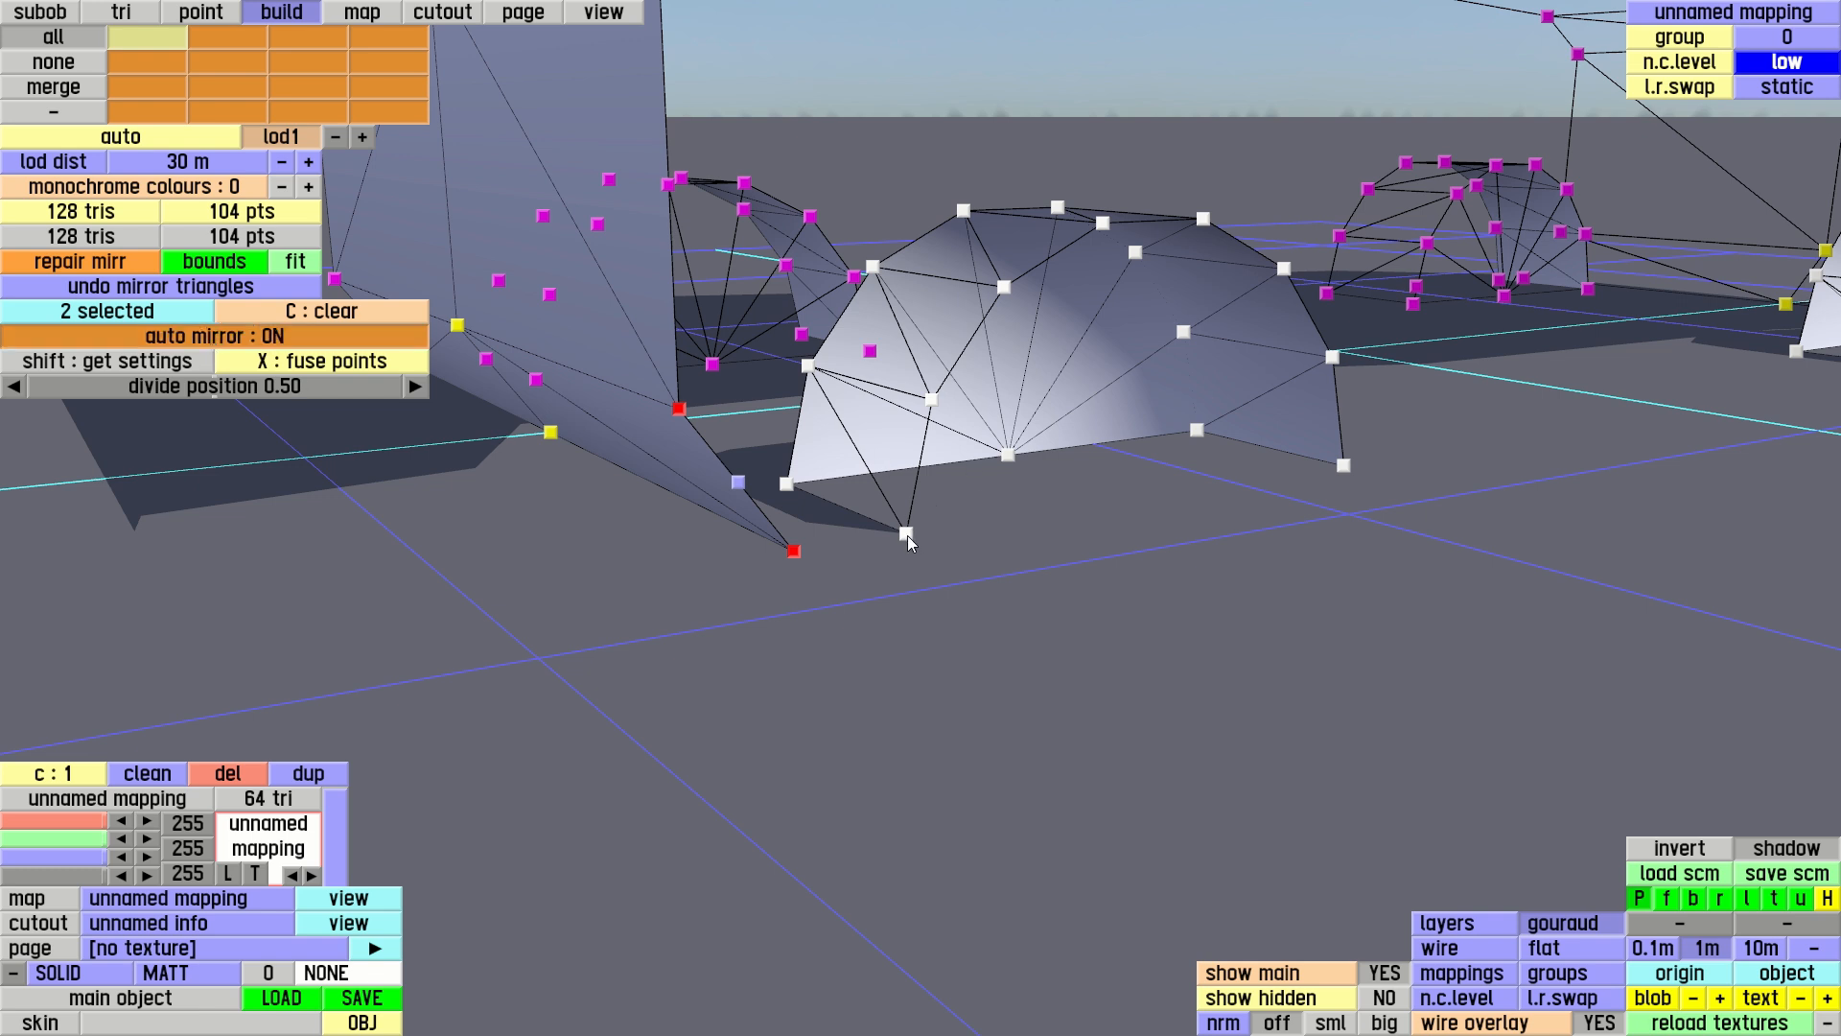
{"action": "left_click", "coordinate": [907, 535]}
{"action": "right_click_drag", "start_coordinate": [1044, 558], "coordinate": [1013, 478]}
Build a second triangle joining the upper of those body points, the rear arch's outer foot and the next outer rim point
{"action": "left_click", "coordinate": [679, 420]}
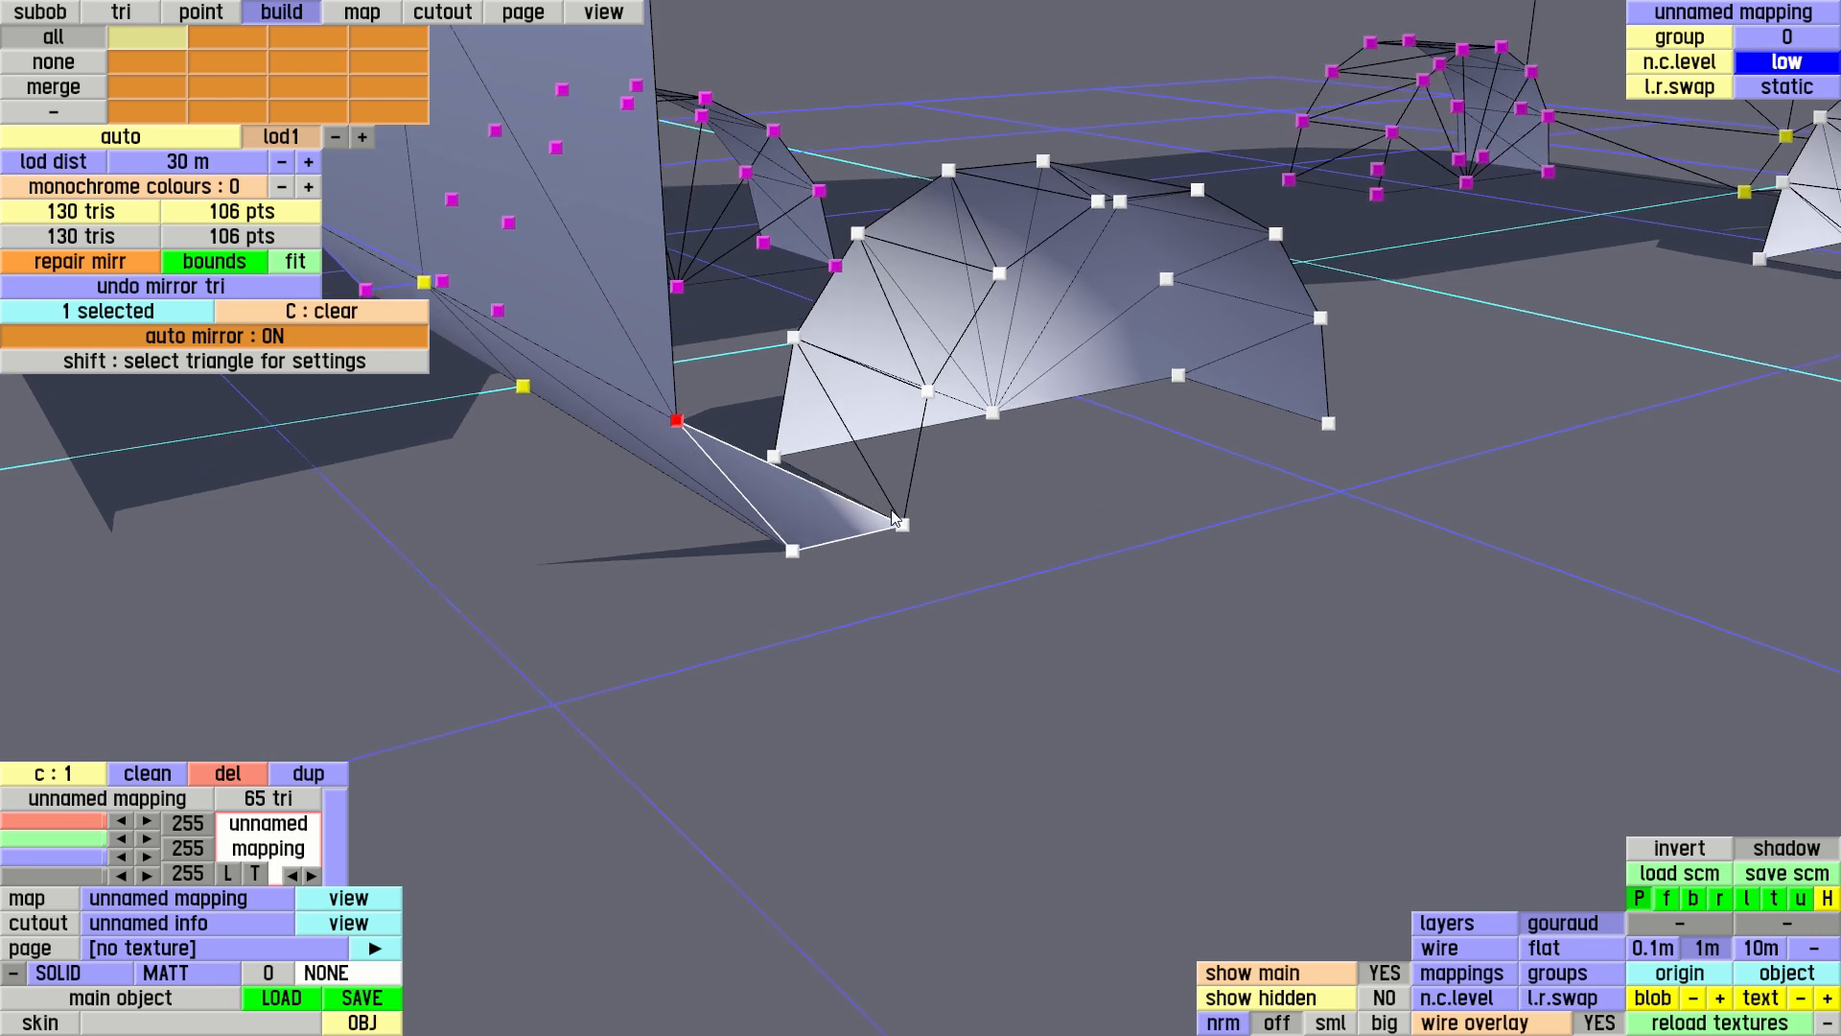
{"action": "left_click", "coordinate": [902, 524]}
{"action": "left_click", "coordinate": [928, 390]}
{"action": "right_click_drag", "start_coordinate": [936, 445], "coordinate": [1073, 417]}
{"action": "scroll", "coordinate": [677, 354], "scroll_direction": "down", "scroll_amount": 3}
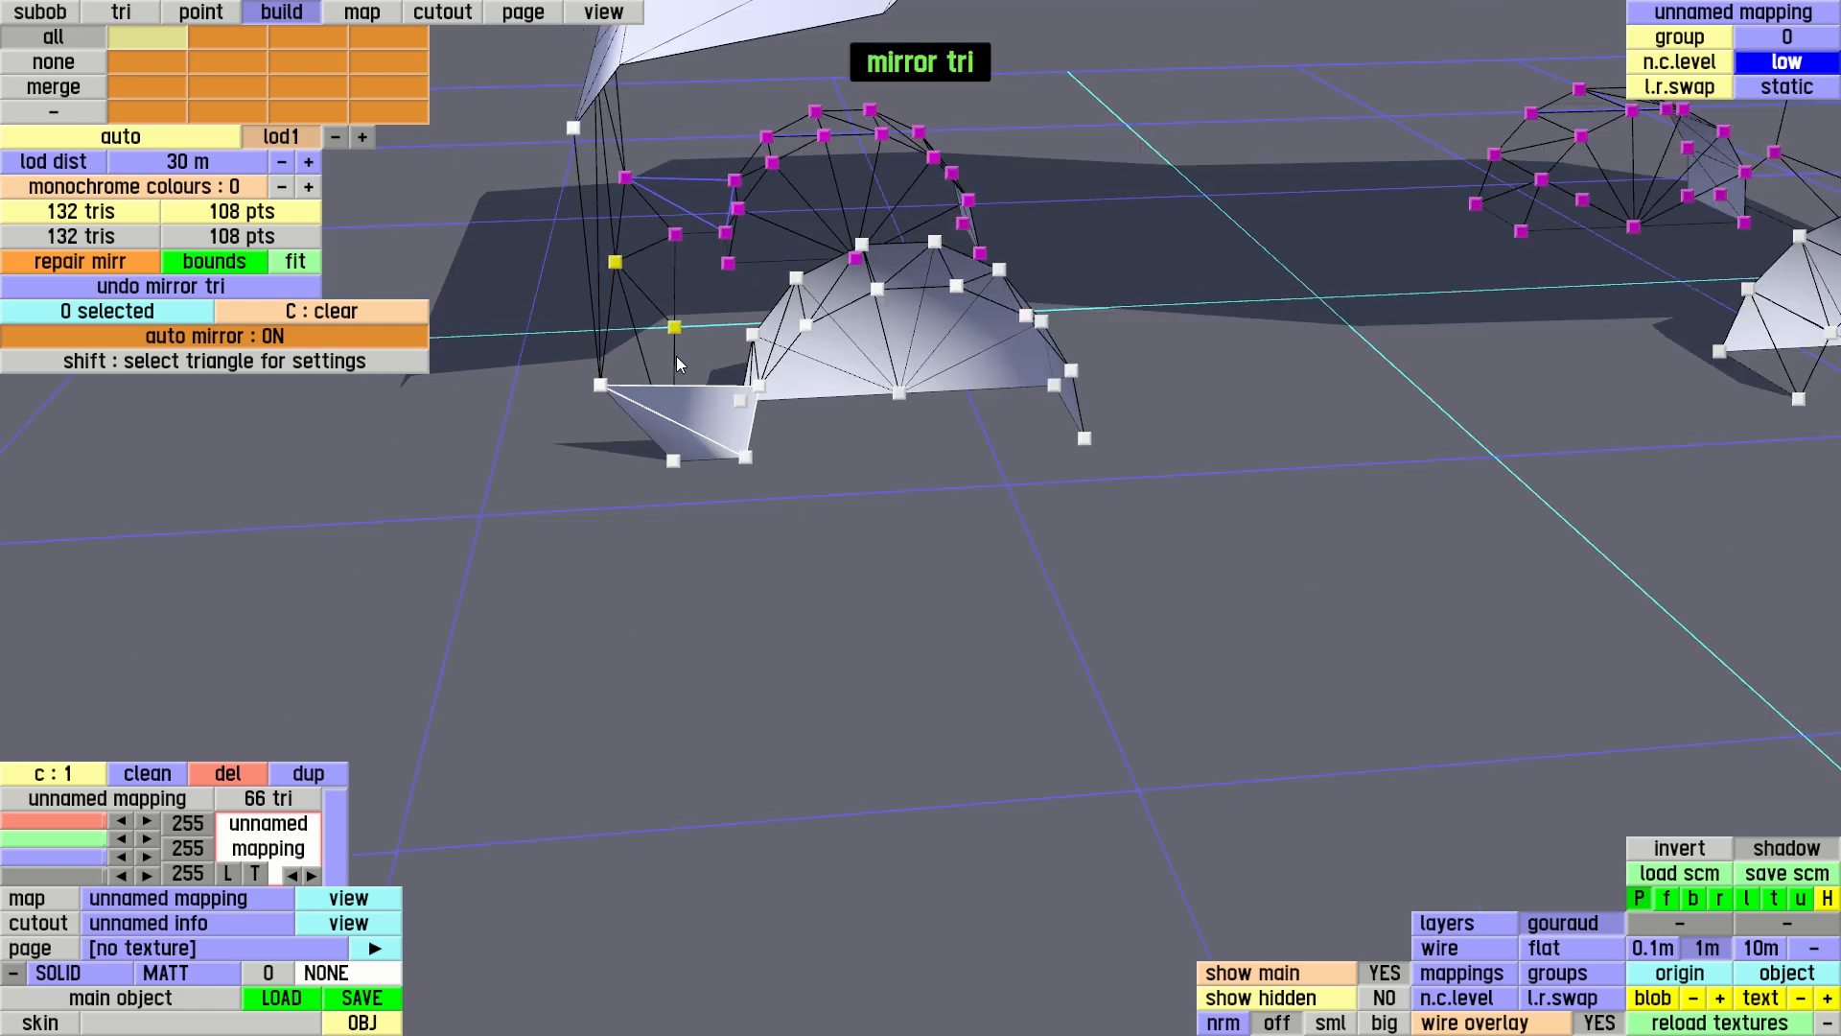
{"action": "right_click_drag", "start_coordinate": [676, 355], "coordinate": [767, 389]}
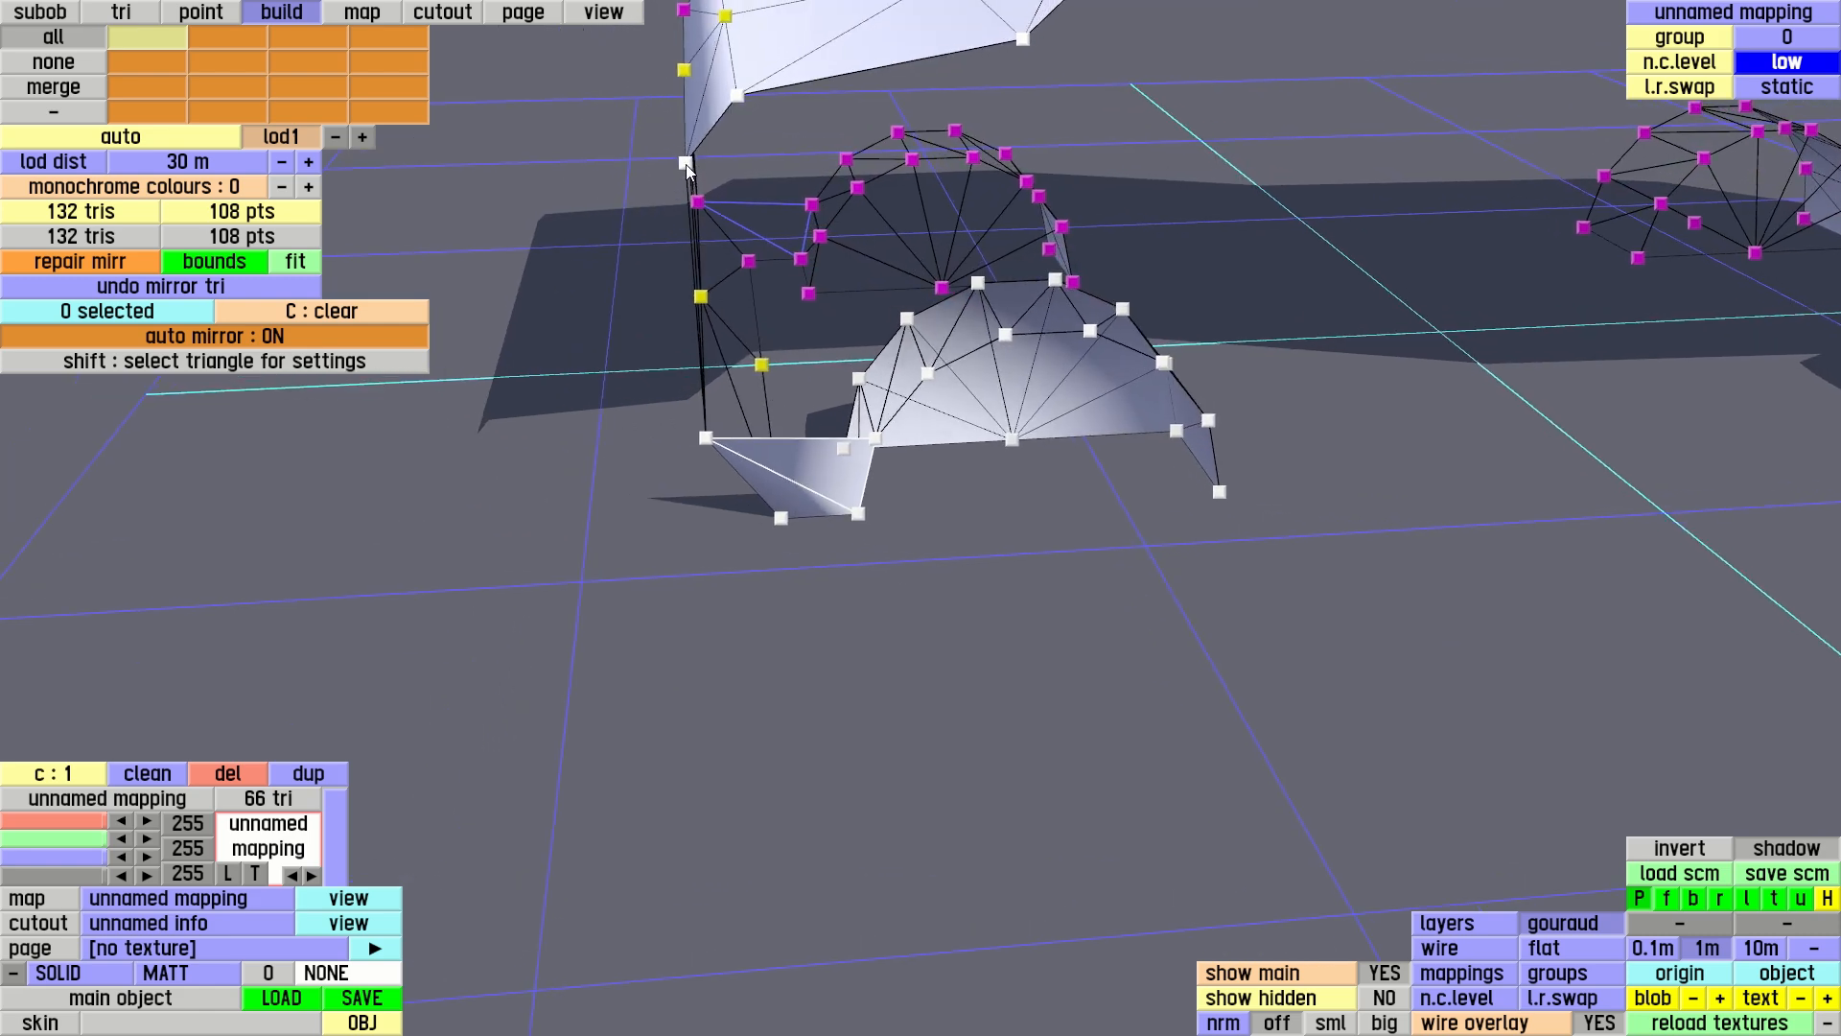
Build four triangles fanning from the body's upper rear side corner, across successive outer arch rim points to the adjacent upper body point
{"action": "left_click", "coordinate": [686, 164]}
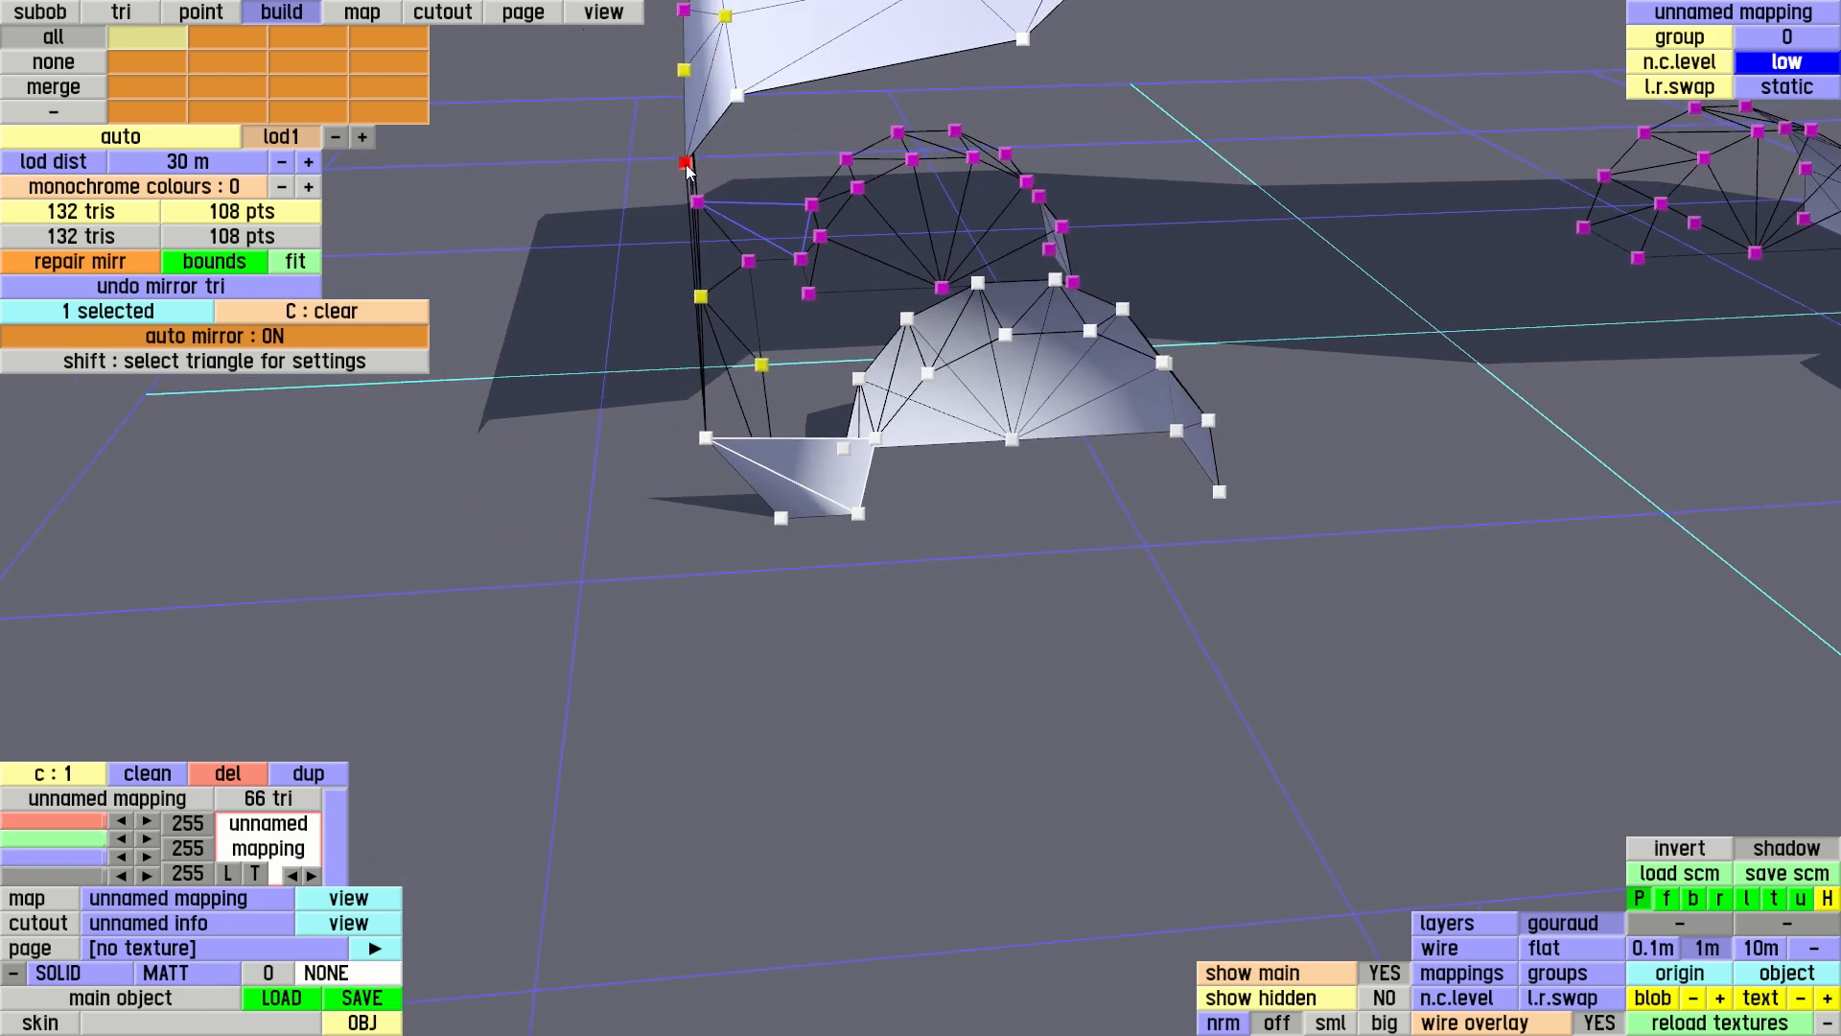
{"action": "left_click", "coordinate": [707, 438]}
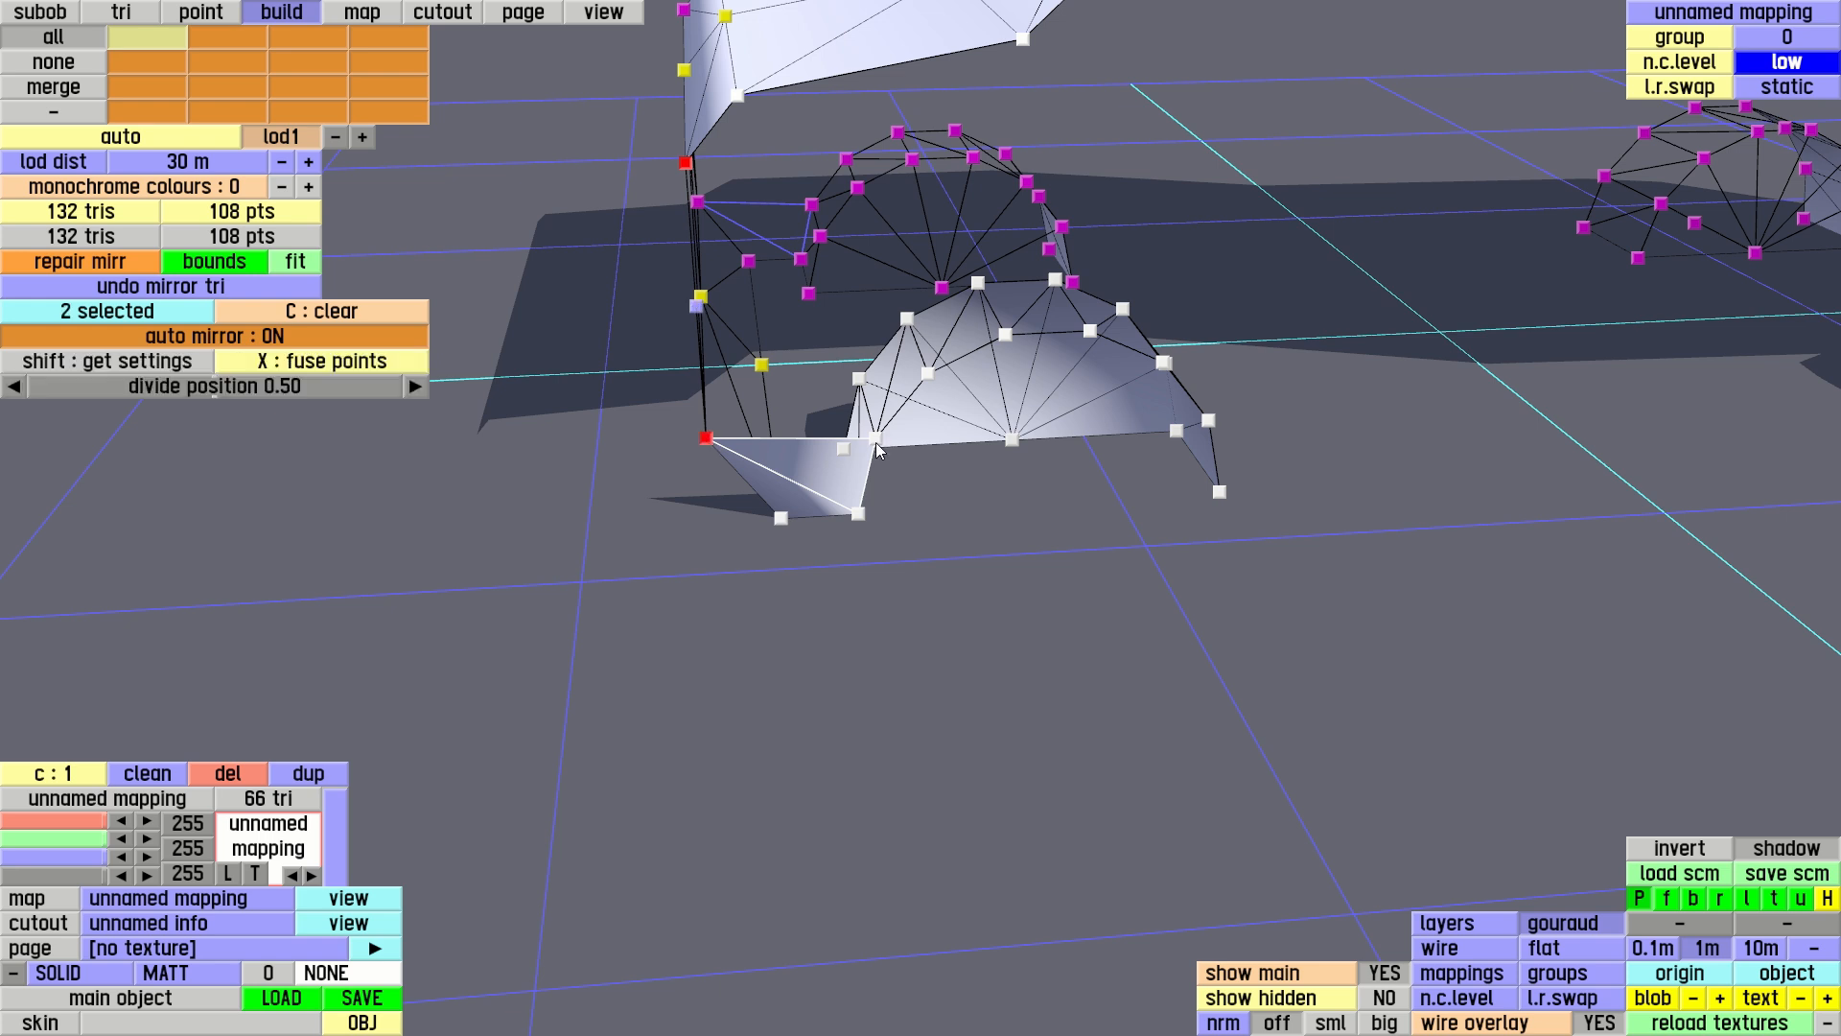
{"action": "left_click", "coordinate": [876, 438]}
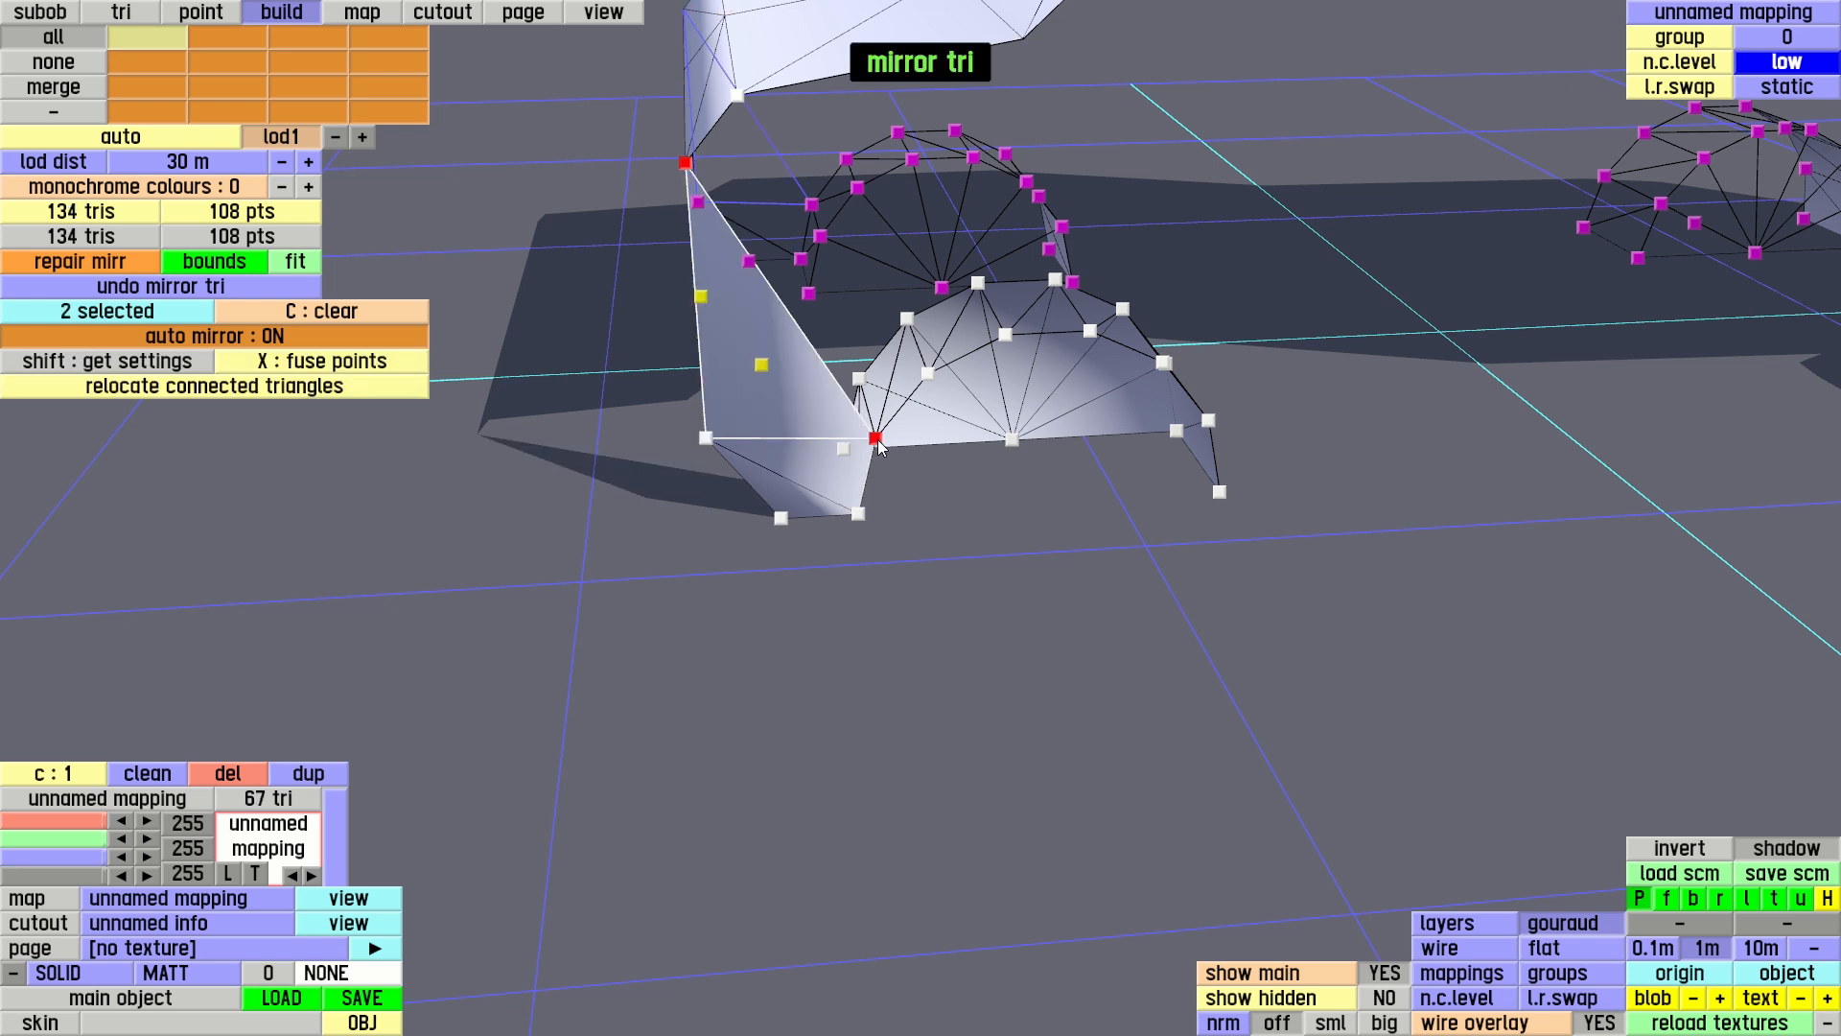
{"action": "left_click", "coordinate": [927, 374]}
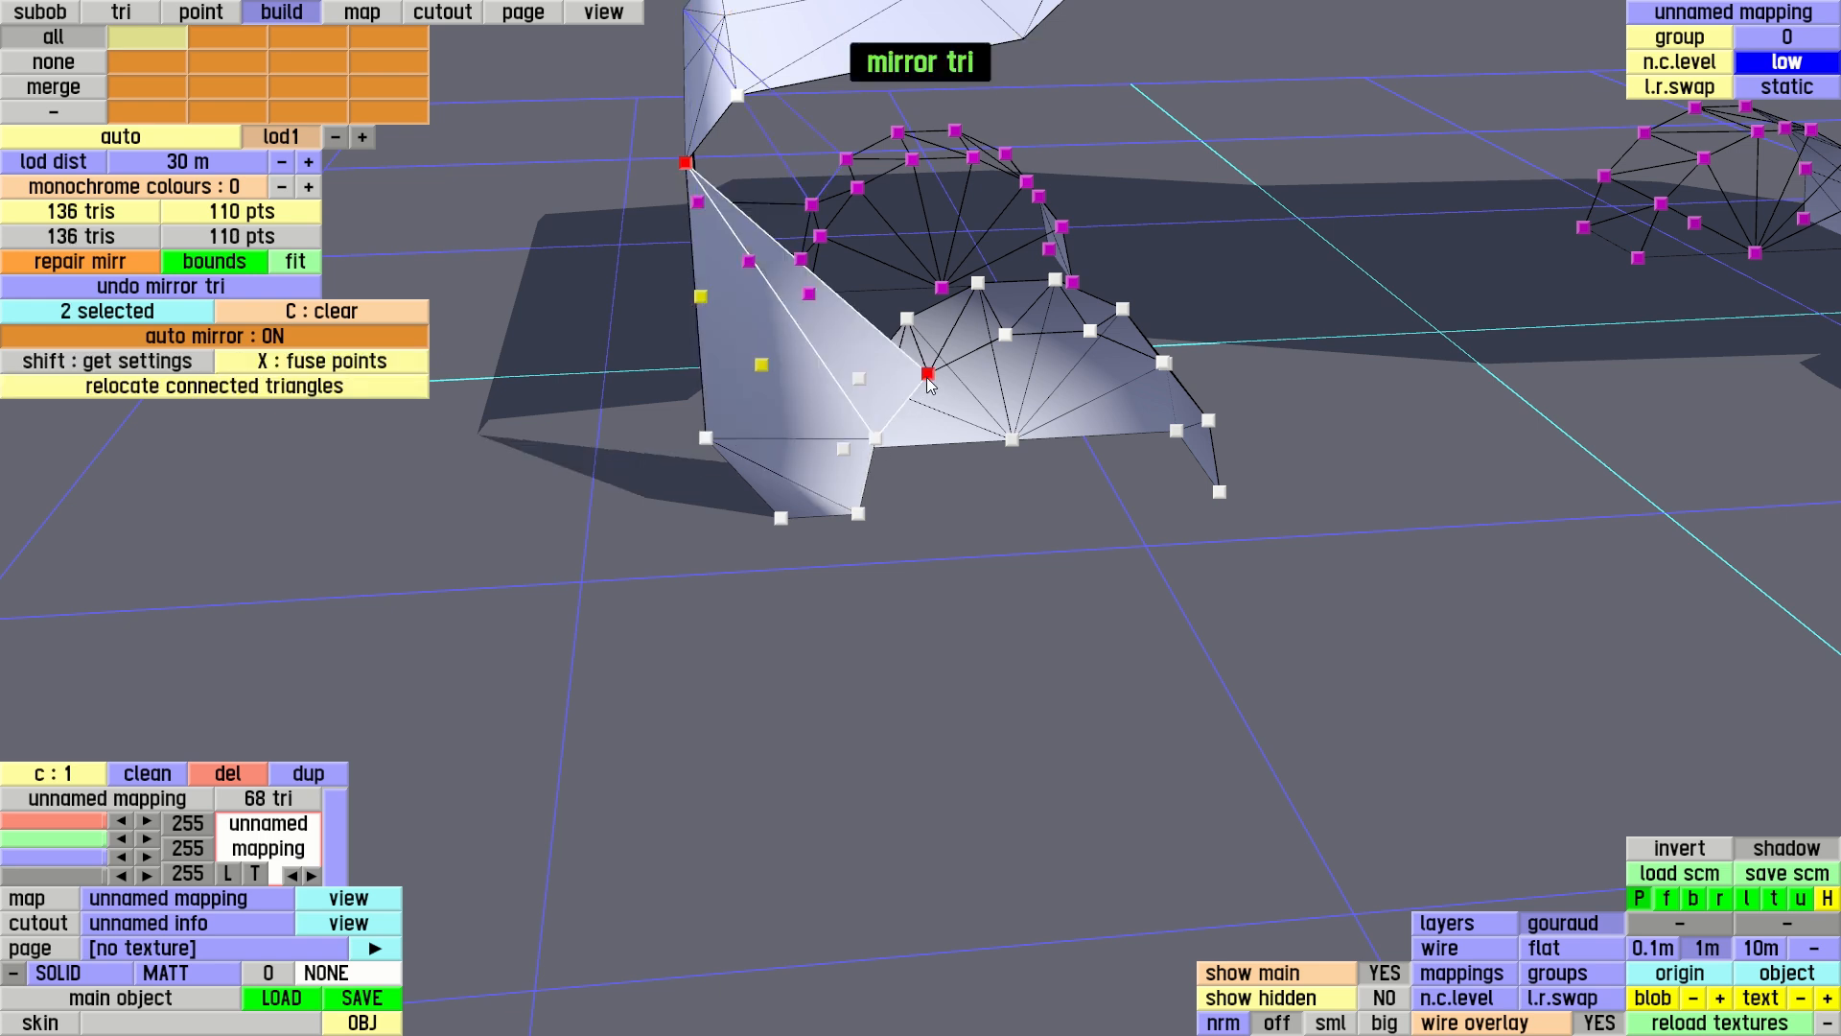
{"action": "left_click", "coordinate": [1005, 335]}
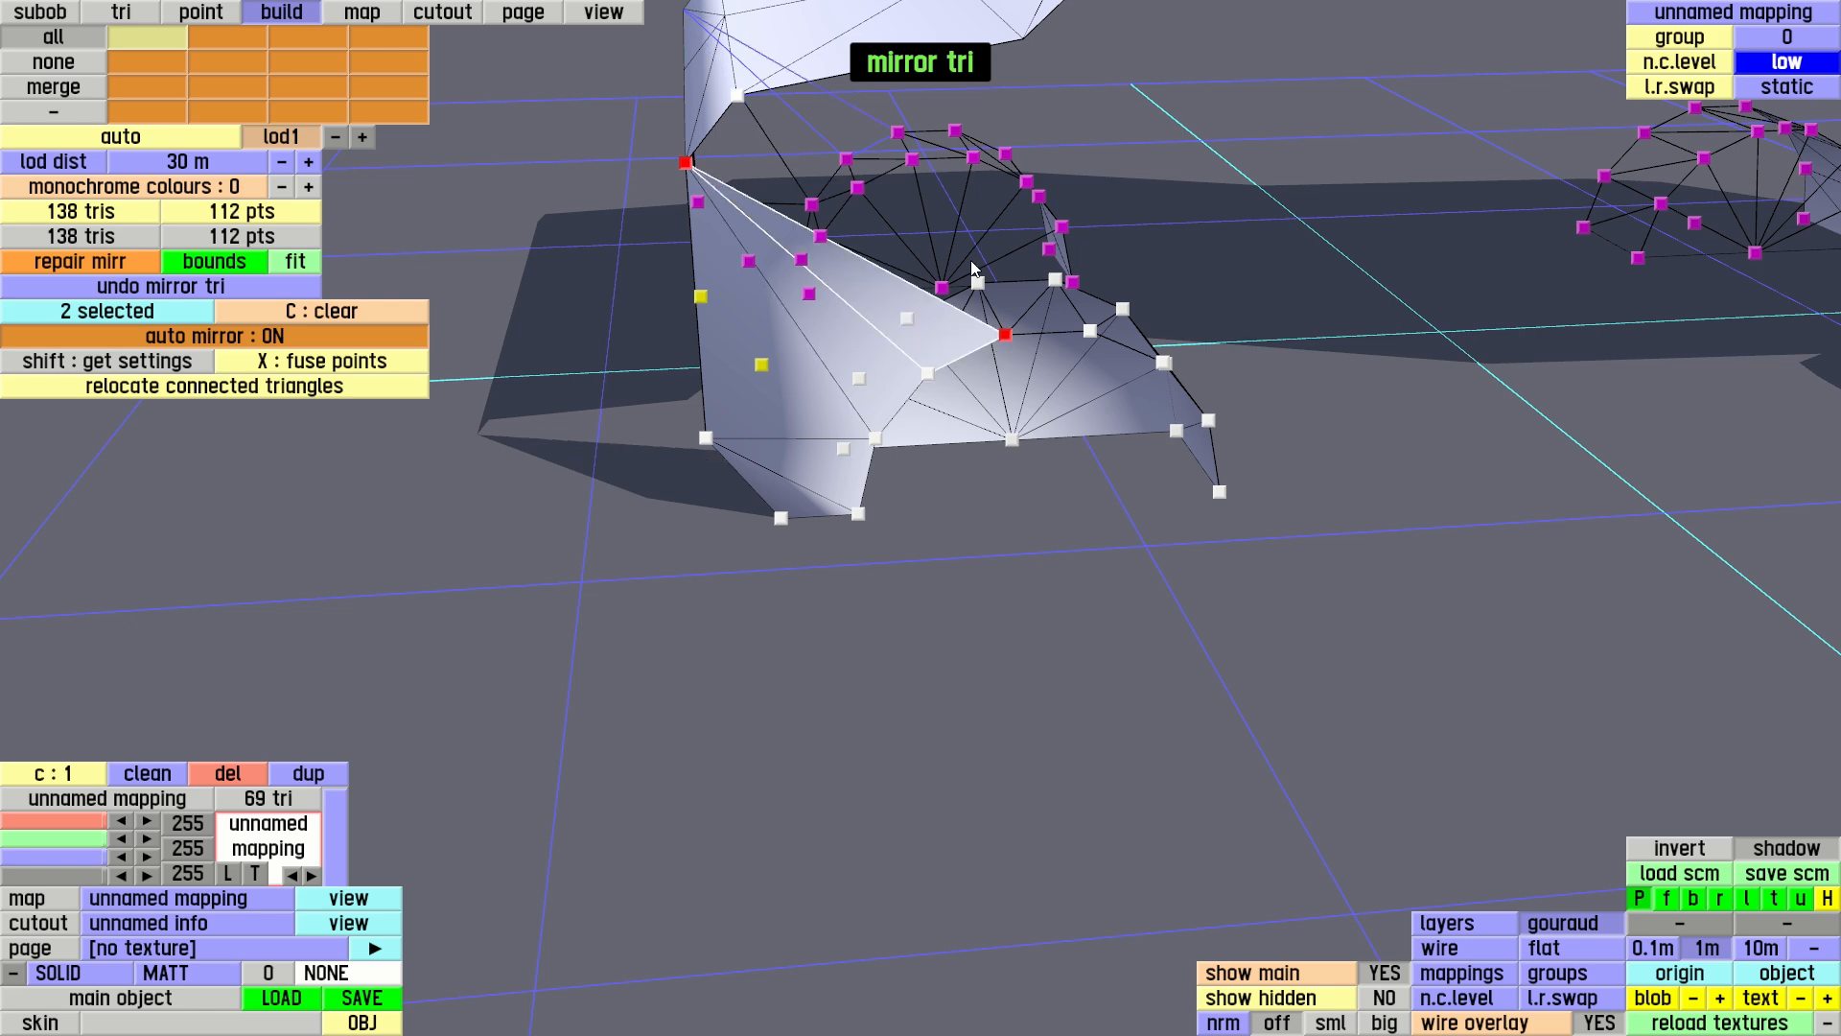
{"action": "left_click", "coordinate": [740, 102]}
{"action": "key", "text": "c"}
{"action": "middle_click_drag", "start_coordinate": [888, 422], "coordinate": [595, 331]}
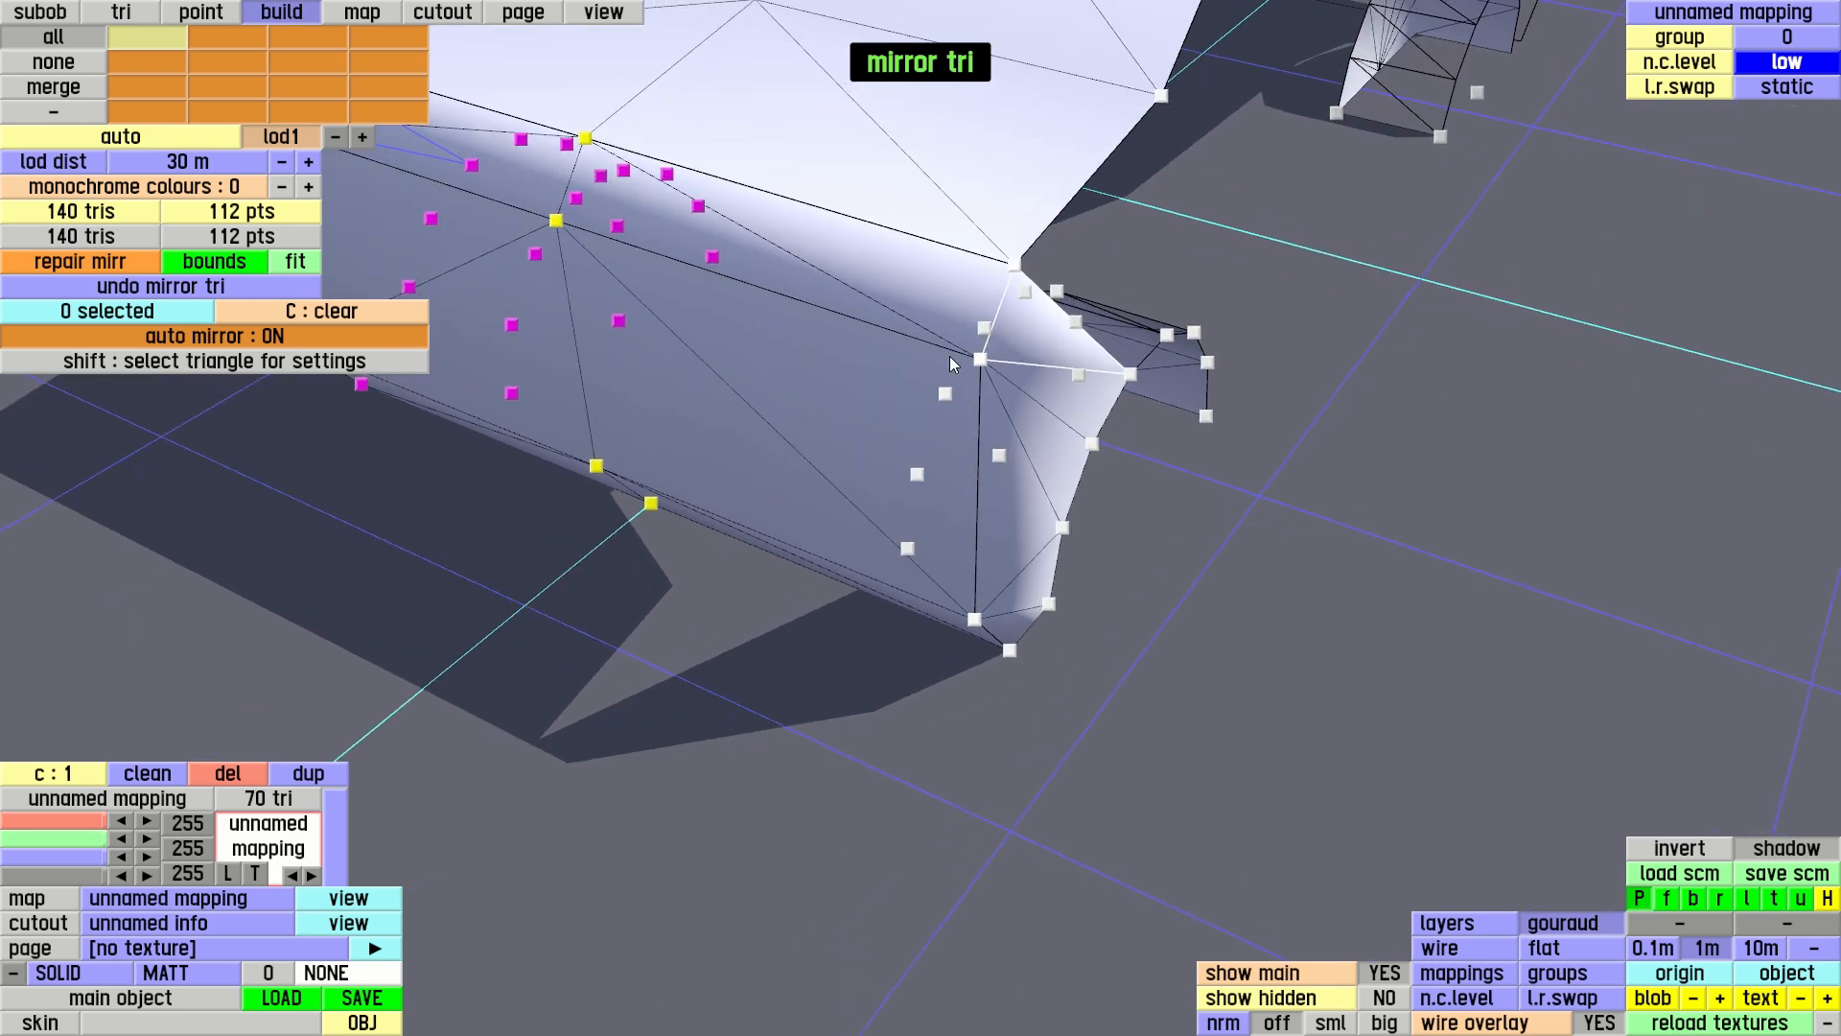
{"action": "middle_click_drag", "start_coordinate": [792, 434], "coordinate": [1114, 647]}
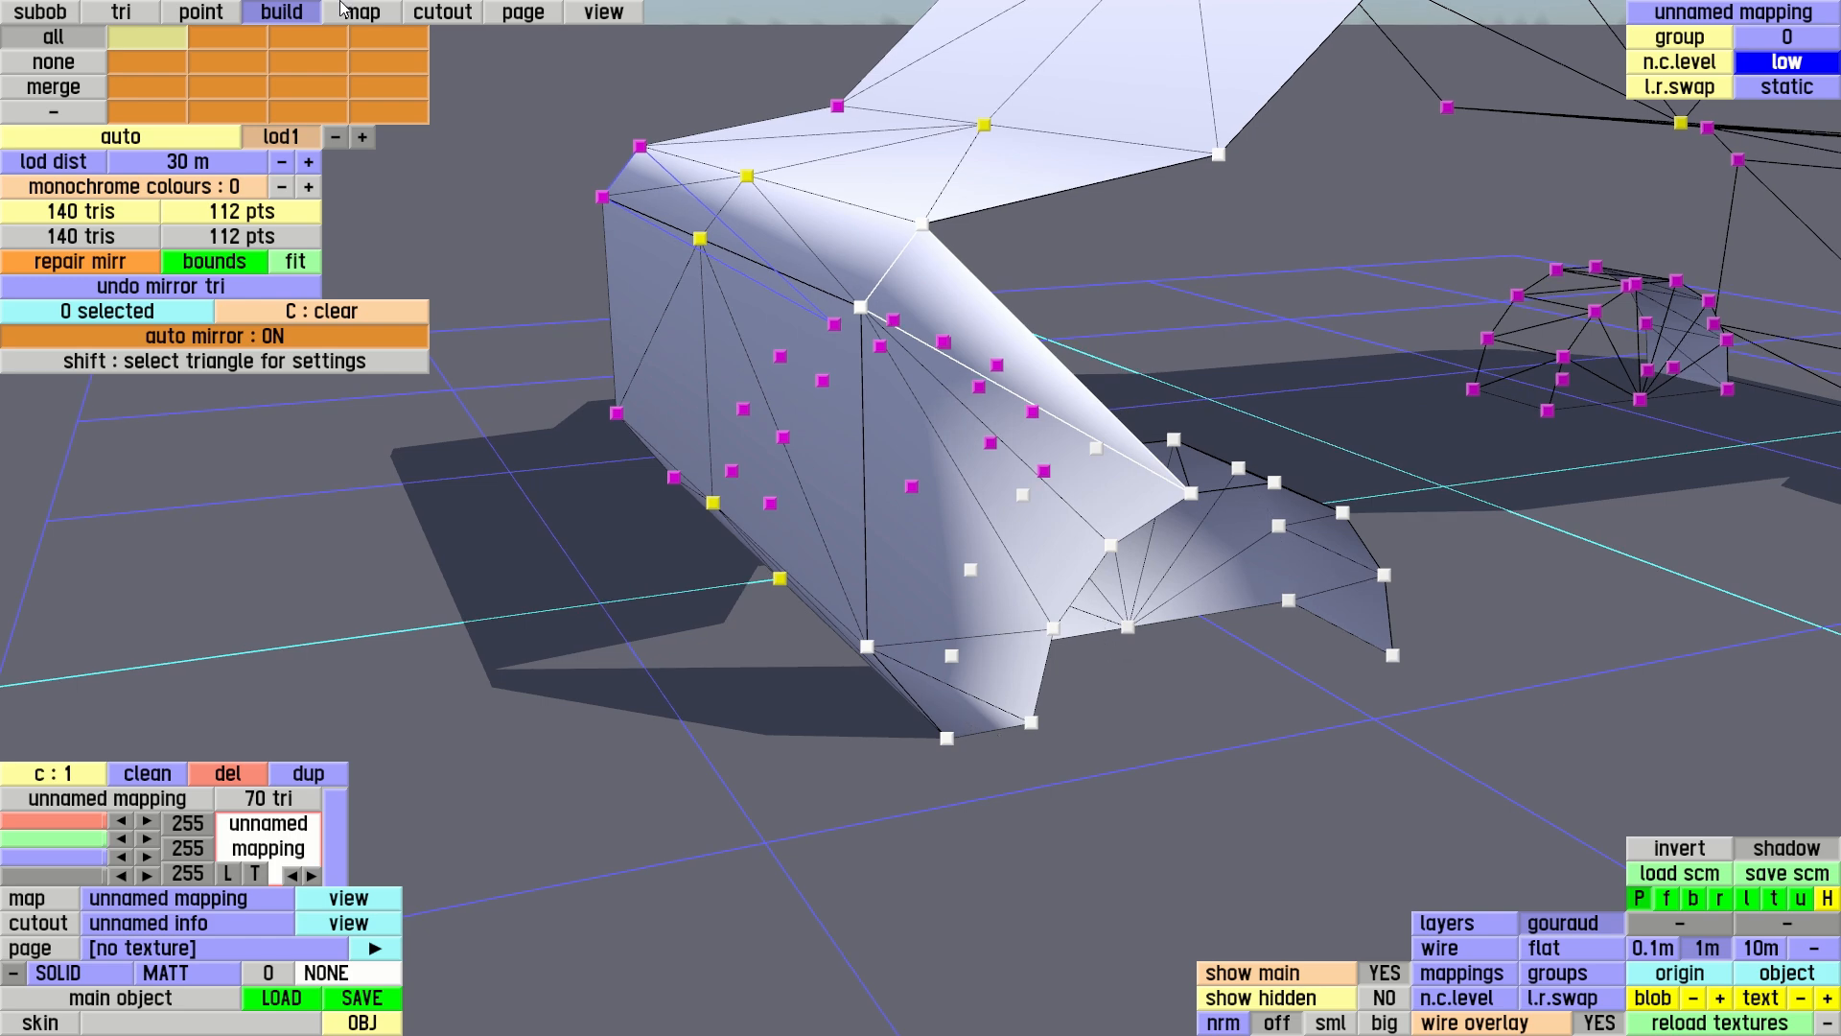
Select the six side triangles joining the body's rear to the rear wheel arch and place them into a new group
{"action": "left_click", "coordinate": [121, 11]}
{"action": "left_click", "coordinate": [957, 706]}
{"action": "left_click", "coordinate": [952, 590]}
{"action": "left_click", "coordinate": [1000, 511]}
{"action": "left_click", "coordinate": [1072, 463]}
{"action": "left_click", "coordinate": [1074, 466]}
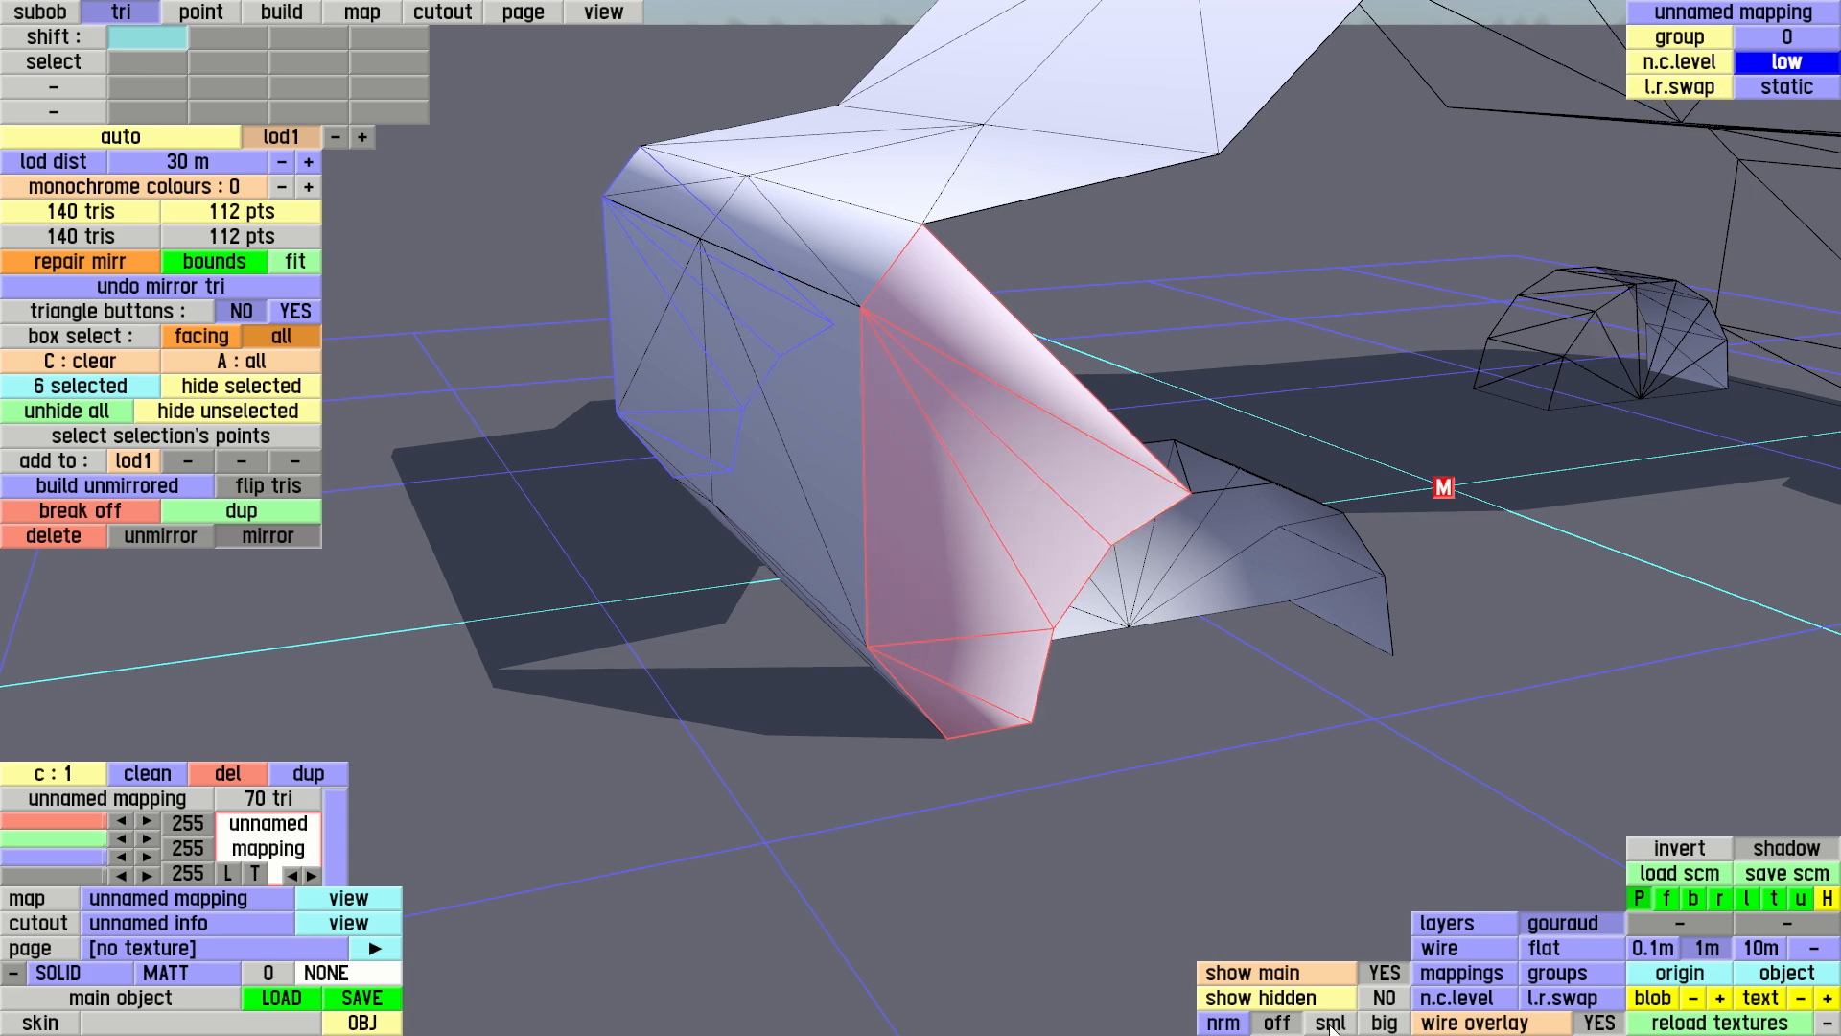
{"action": "left_click", "coordinate": [1557, 973]}
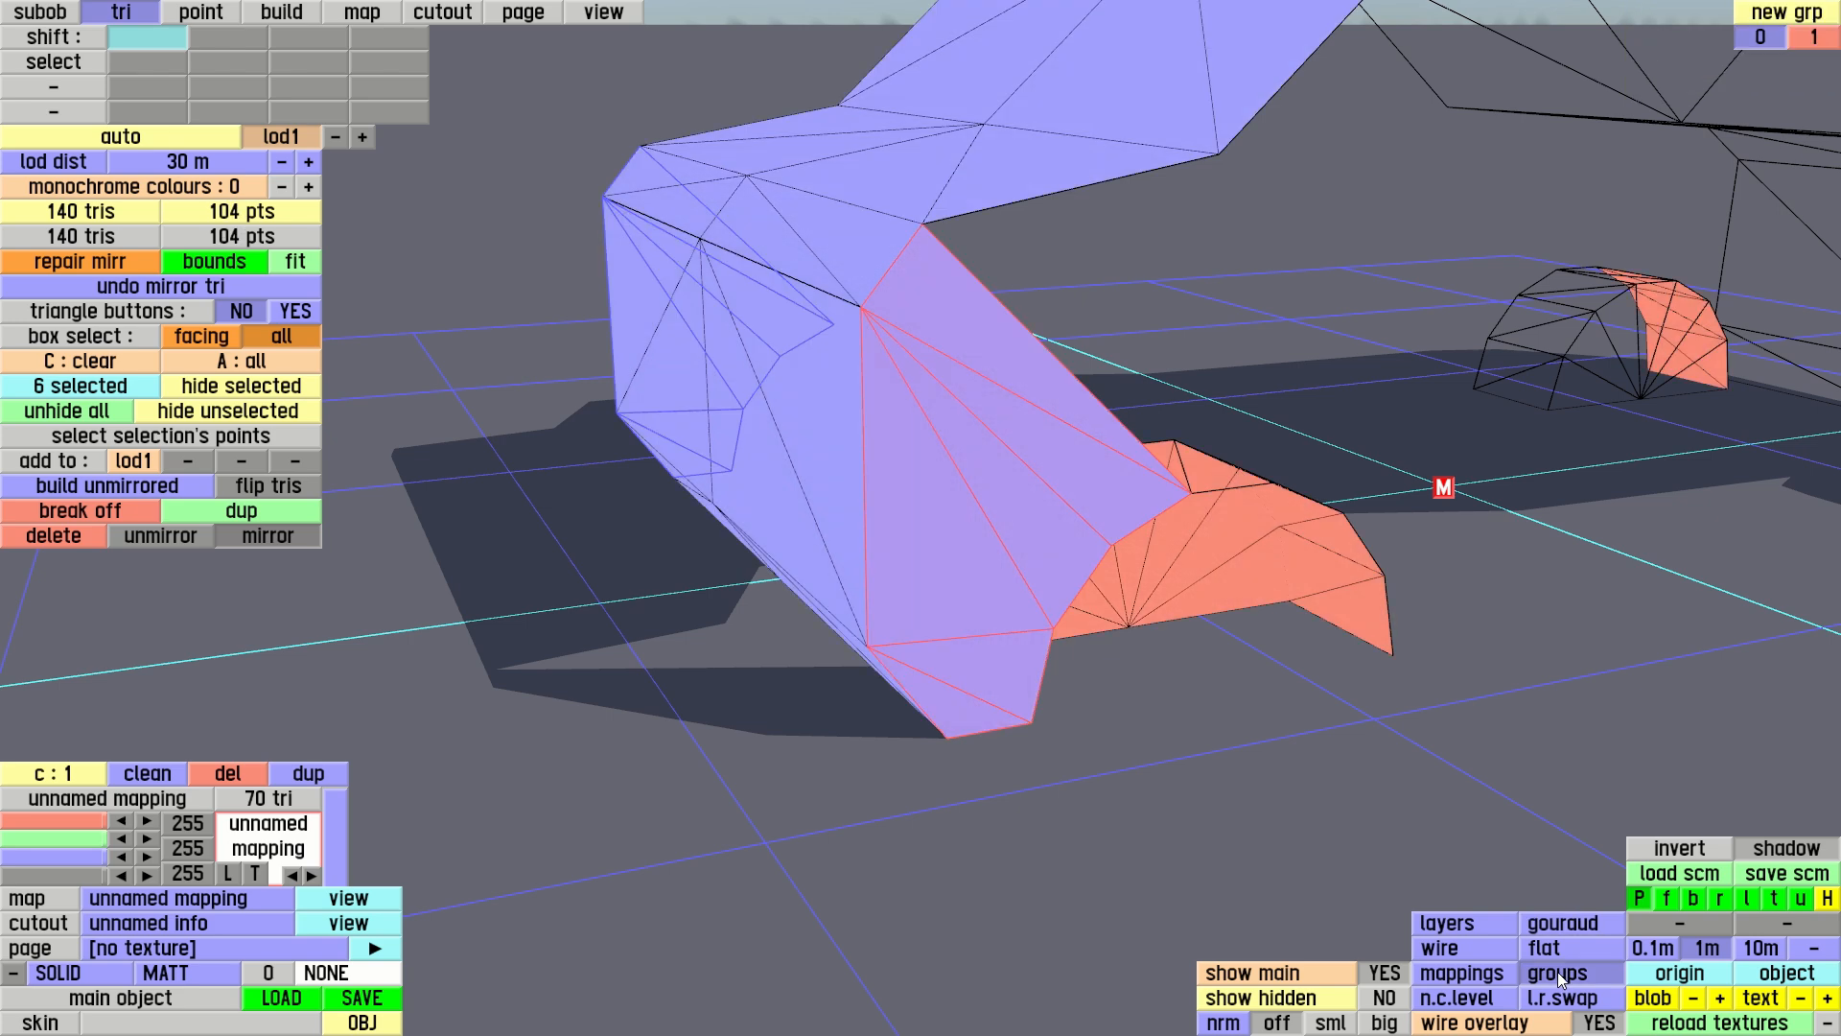
{"action": "left_click", "coordinate": [1785, 16]}
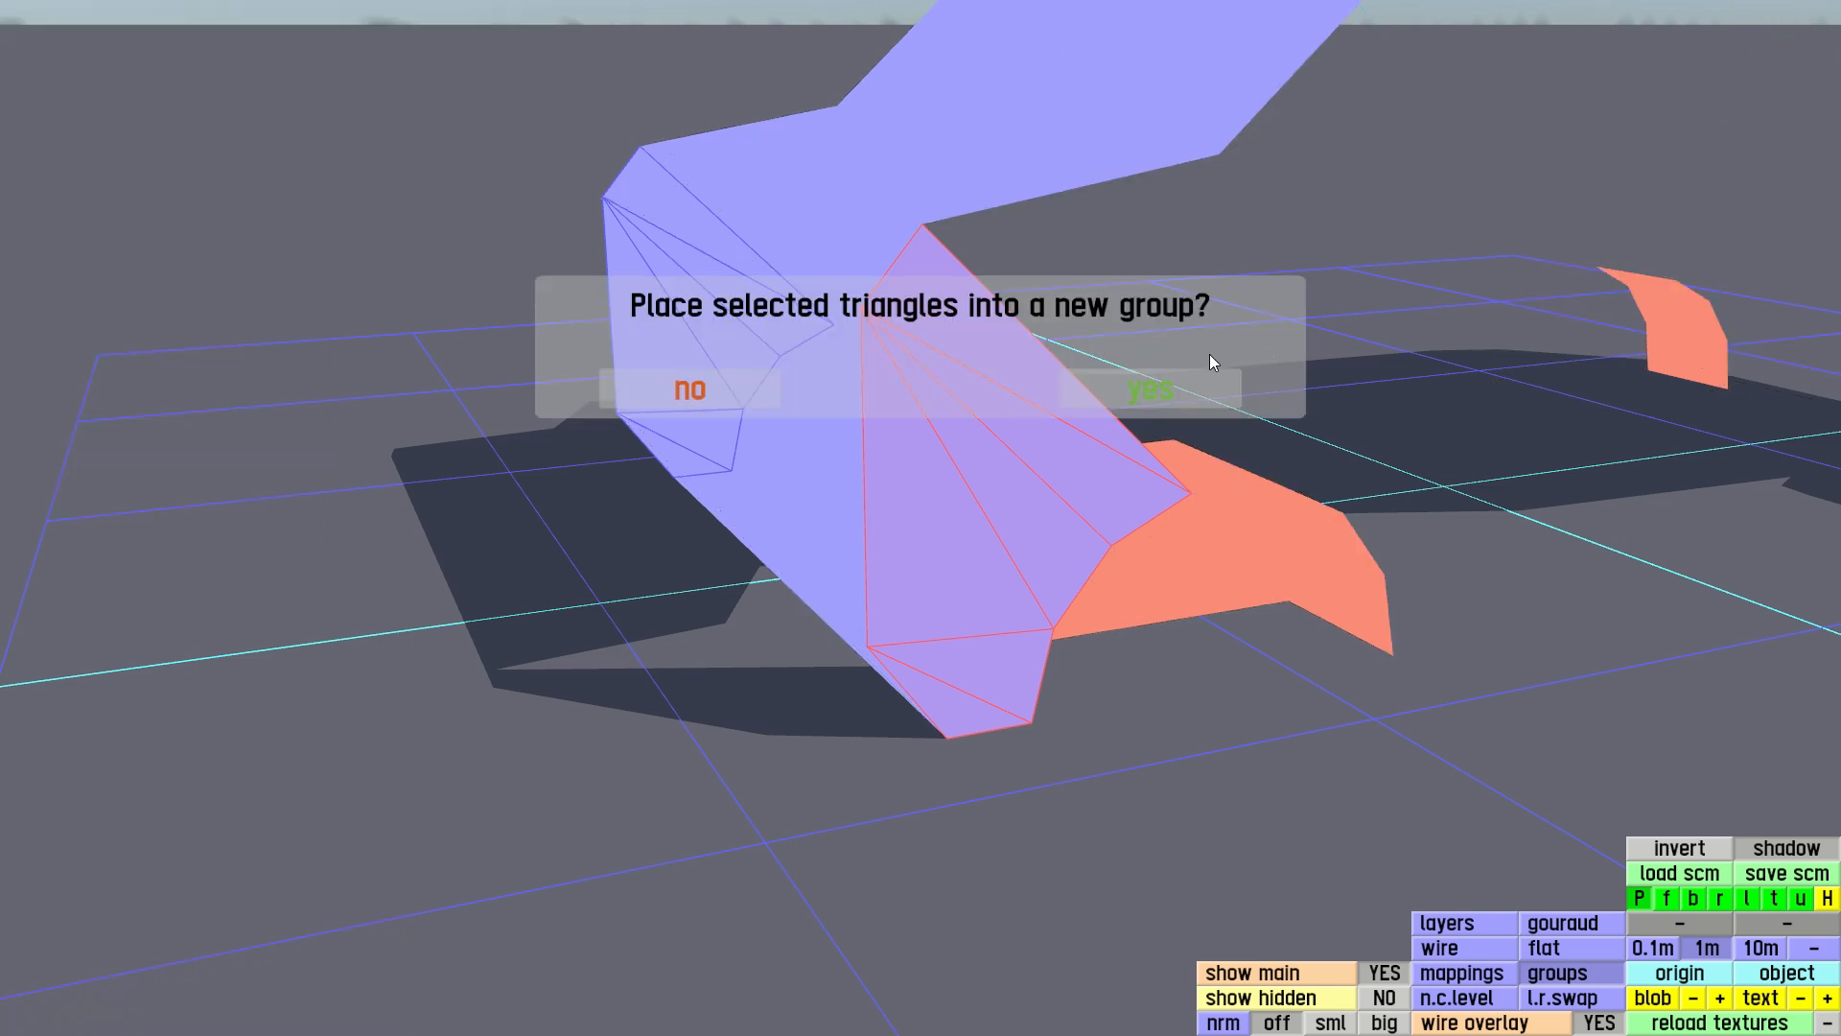
{"action": "left_click", "coordinate": [1181, 390]}
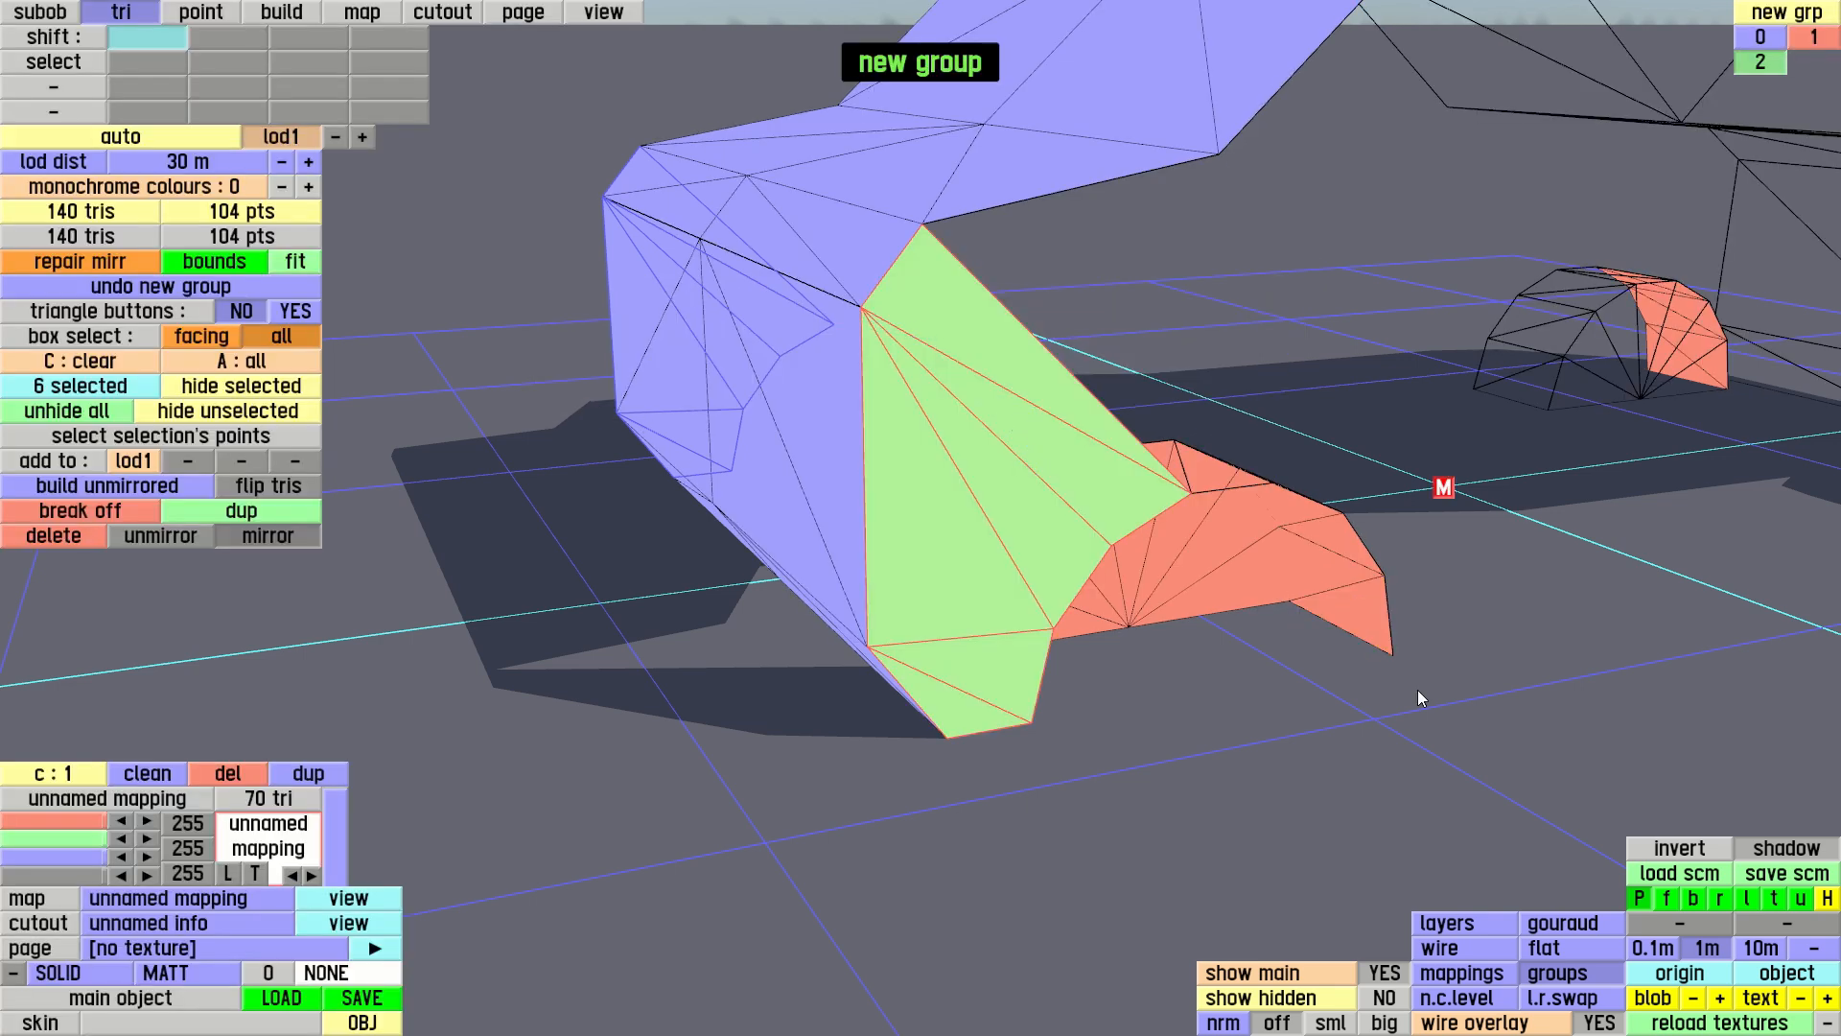
Build two triangles from the body's upper rear side corner, using the next two outer rear arch rim points and the rear window's base point
{"action": "left_click", "coordinate": [1563, 928]}
{"action": "mouse_move", "coordinate": [1359, 683]}
{"action": "right_mouse_down"}
{"action": "mouse_move", "coordinate": [1151, 533]}
{"action": "mouse_move", "coordinate": [1147, 554]}
{"action": "mouse_move", "coordinate": [1259, 646]}
{"action": "mouse_move", "coordinate": [1001, 737]}
{"action": "right_mouse_up"}
{"action": "key", "text": "c"}
{"action": "right_click_drag", "start_coordinate": [1119, 679], "coordinate": [1053, 748]}
{"action": "left_click", "coordinate": [315, 21]}
{"action": "right_click_drag", "start_coordinate": [748, 485], "coordinate": [693, 399]}
{"action": "left_click", "coordinate": [509, 215]}
{"action": "left_click", "coordinate": [848, 493]}
{"action": "left_click", "coordinate": [950, 492]}
{"action": "left_click", "coordinate": [852, 157]}
{"action": "key", "text": "c"}
Fill the cabin side with two triangles between the two side roof points and the rear window and windscreen base points
{"action": "right_click_drag", "start_coordinate": [1084, 394], "coordinate": [1172, 470]}
{"action": "scroll", "coordinate": [1134, 324], "scroll_direction": "down", "scroll_amount": 8}
{"action": "left_click", "coordinate": [1071, 338]}
{"action": "left_click", "coordinate": [978, 420]}
{"action": "left_click", "coordinate": [1344, 422]}
{"action": "left_click", "coordinate": [1248, 337]}
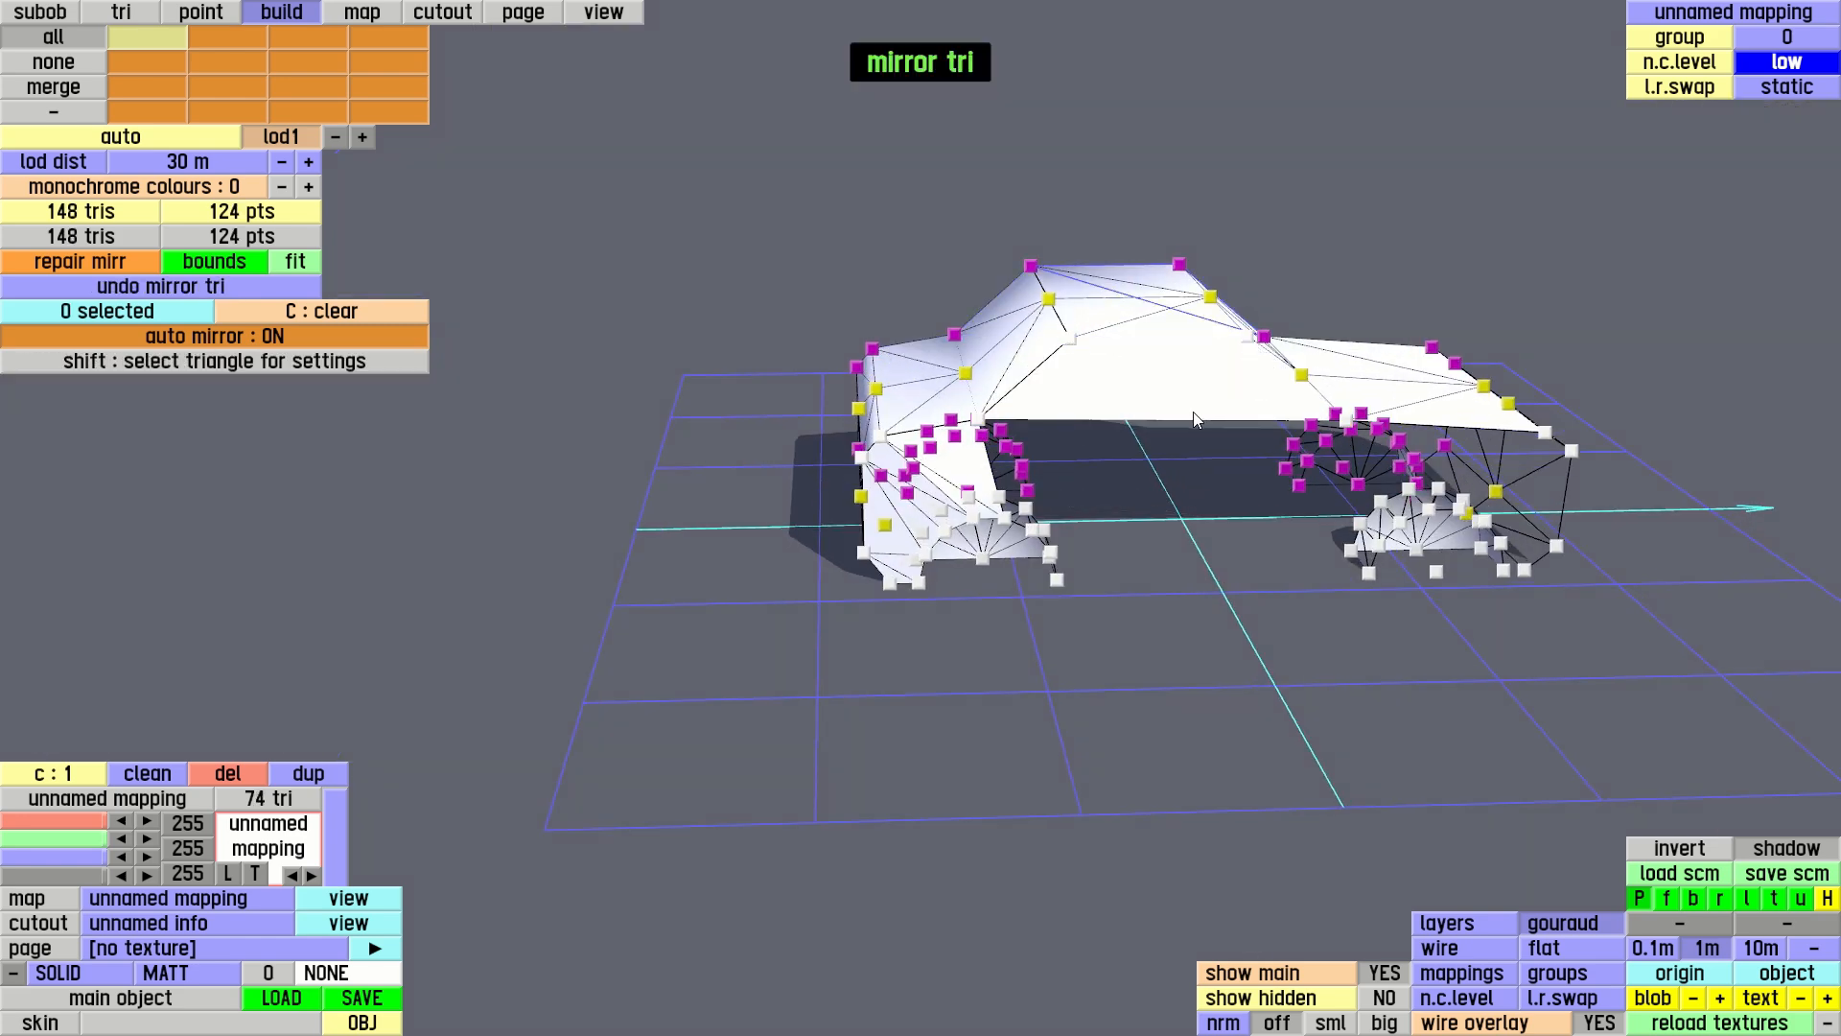
With triangle groups displayed, select the two cabin side triangles and the two newest rear side triangles, and assign them to group 2
{"action": "scroll", "coordinate": [1193, 411], "scroll_direction": "up", "scroll_amount": 8}
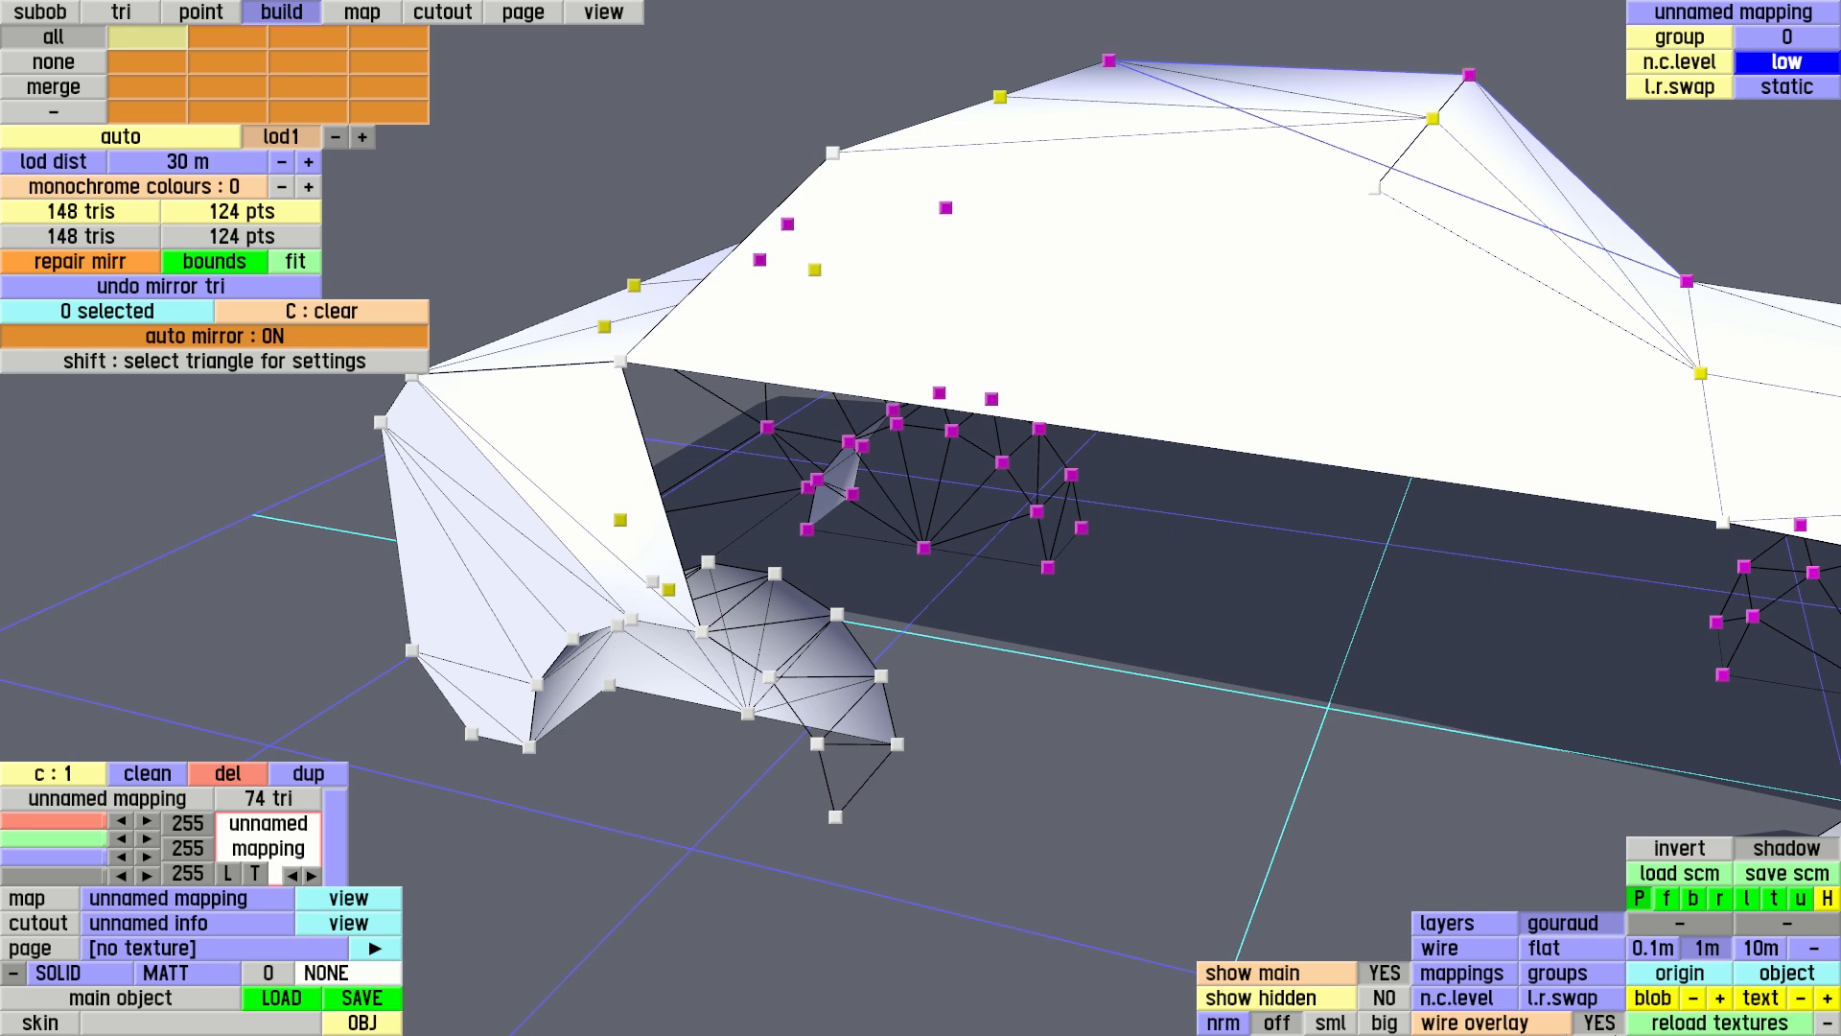
{"action": "left_click", "coordinate": [1557, 973]}
{"action": "right_click_drag", "start_coordinate": [1245, 653], "coordinate": [1138, 682]}
{"action": "scroll", "coordinate": [1149, 642], "scroll_direction": "down", "scroll_amount": 4}
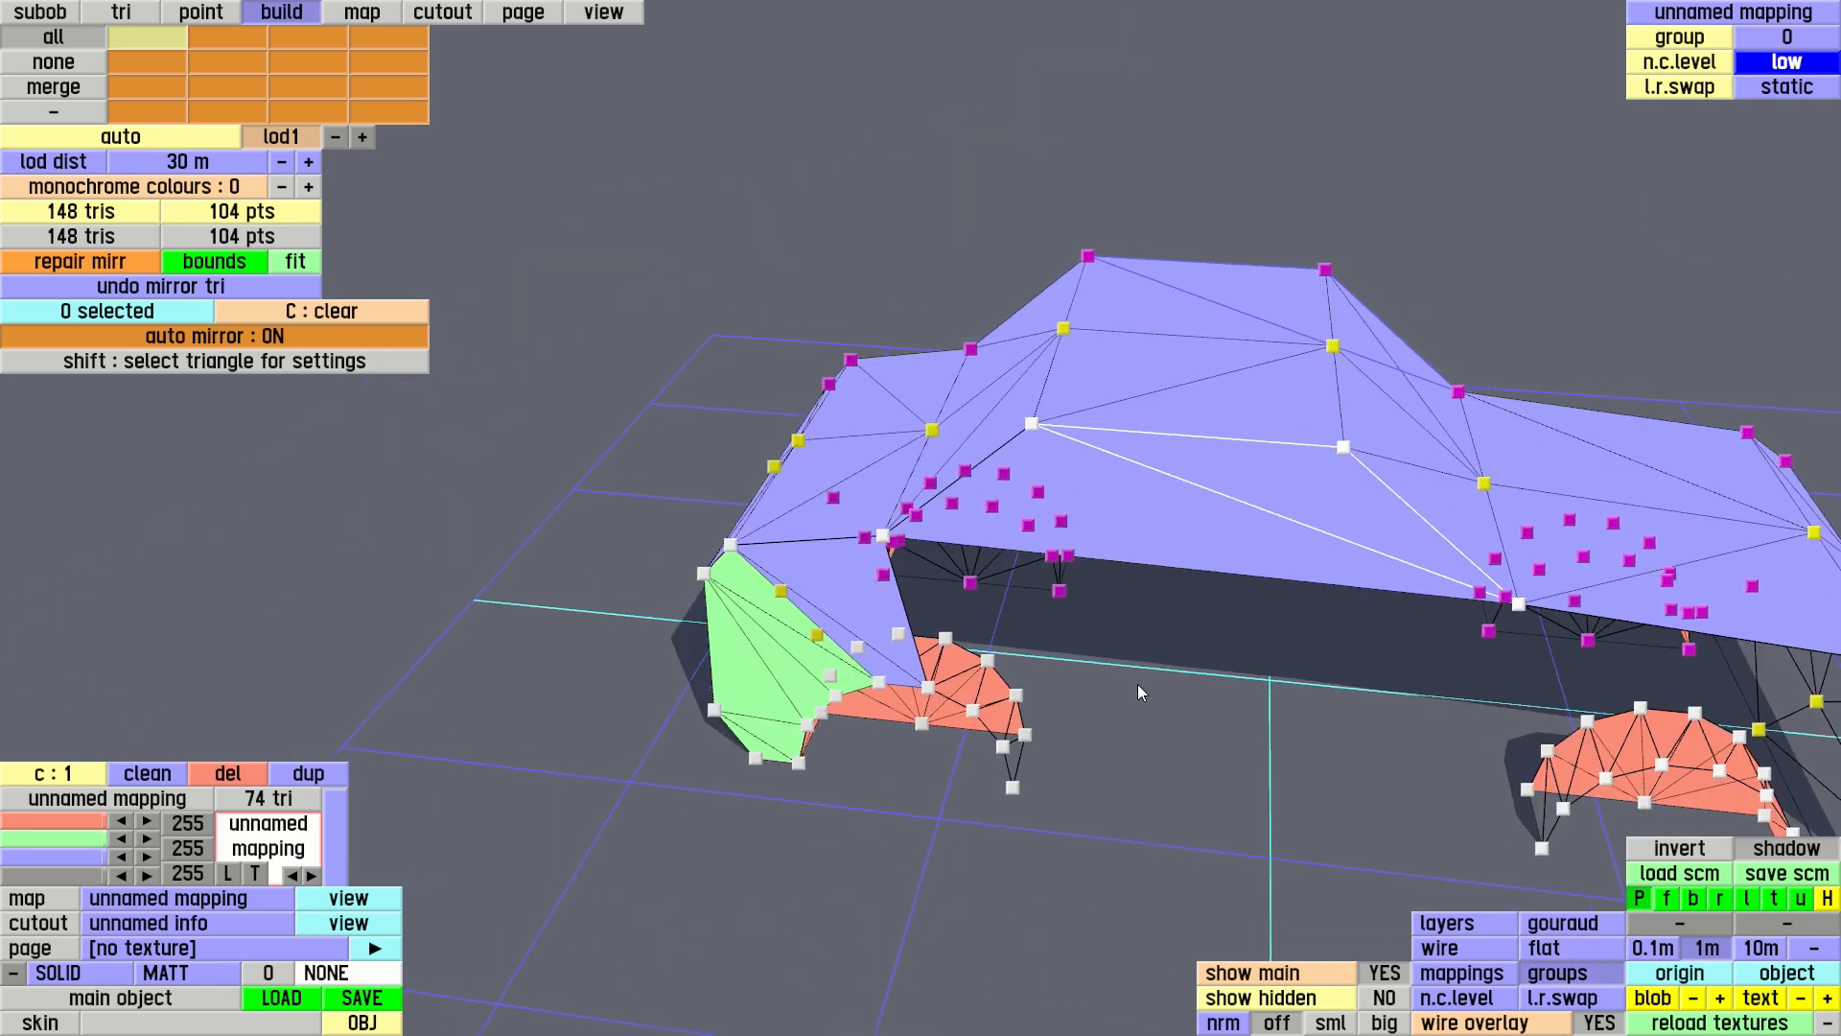
{"action": "scroll", "coordinate": [1143, 677], "scroll_direction": "up", "scroll_amount": 4}
{"action": "left_click", "coordinate": [121, 12]}
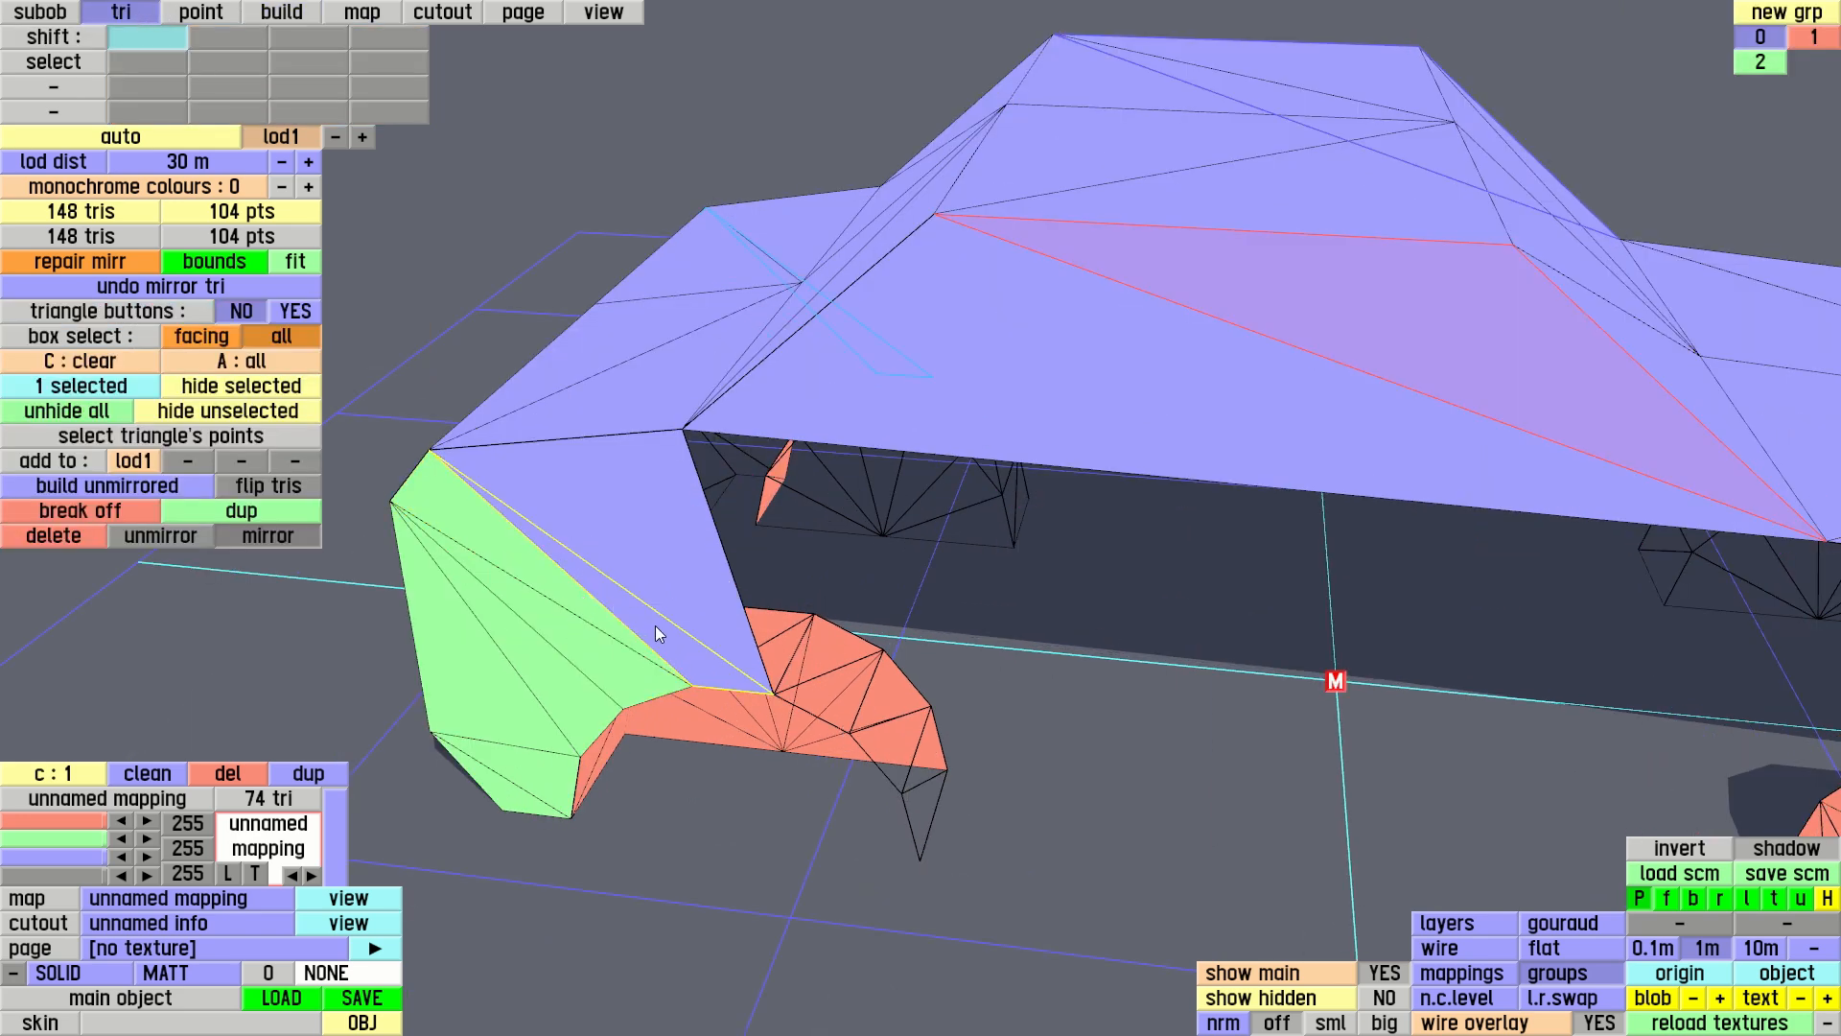
{"action": "left_click", "coordinate": [1002, 315]}
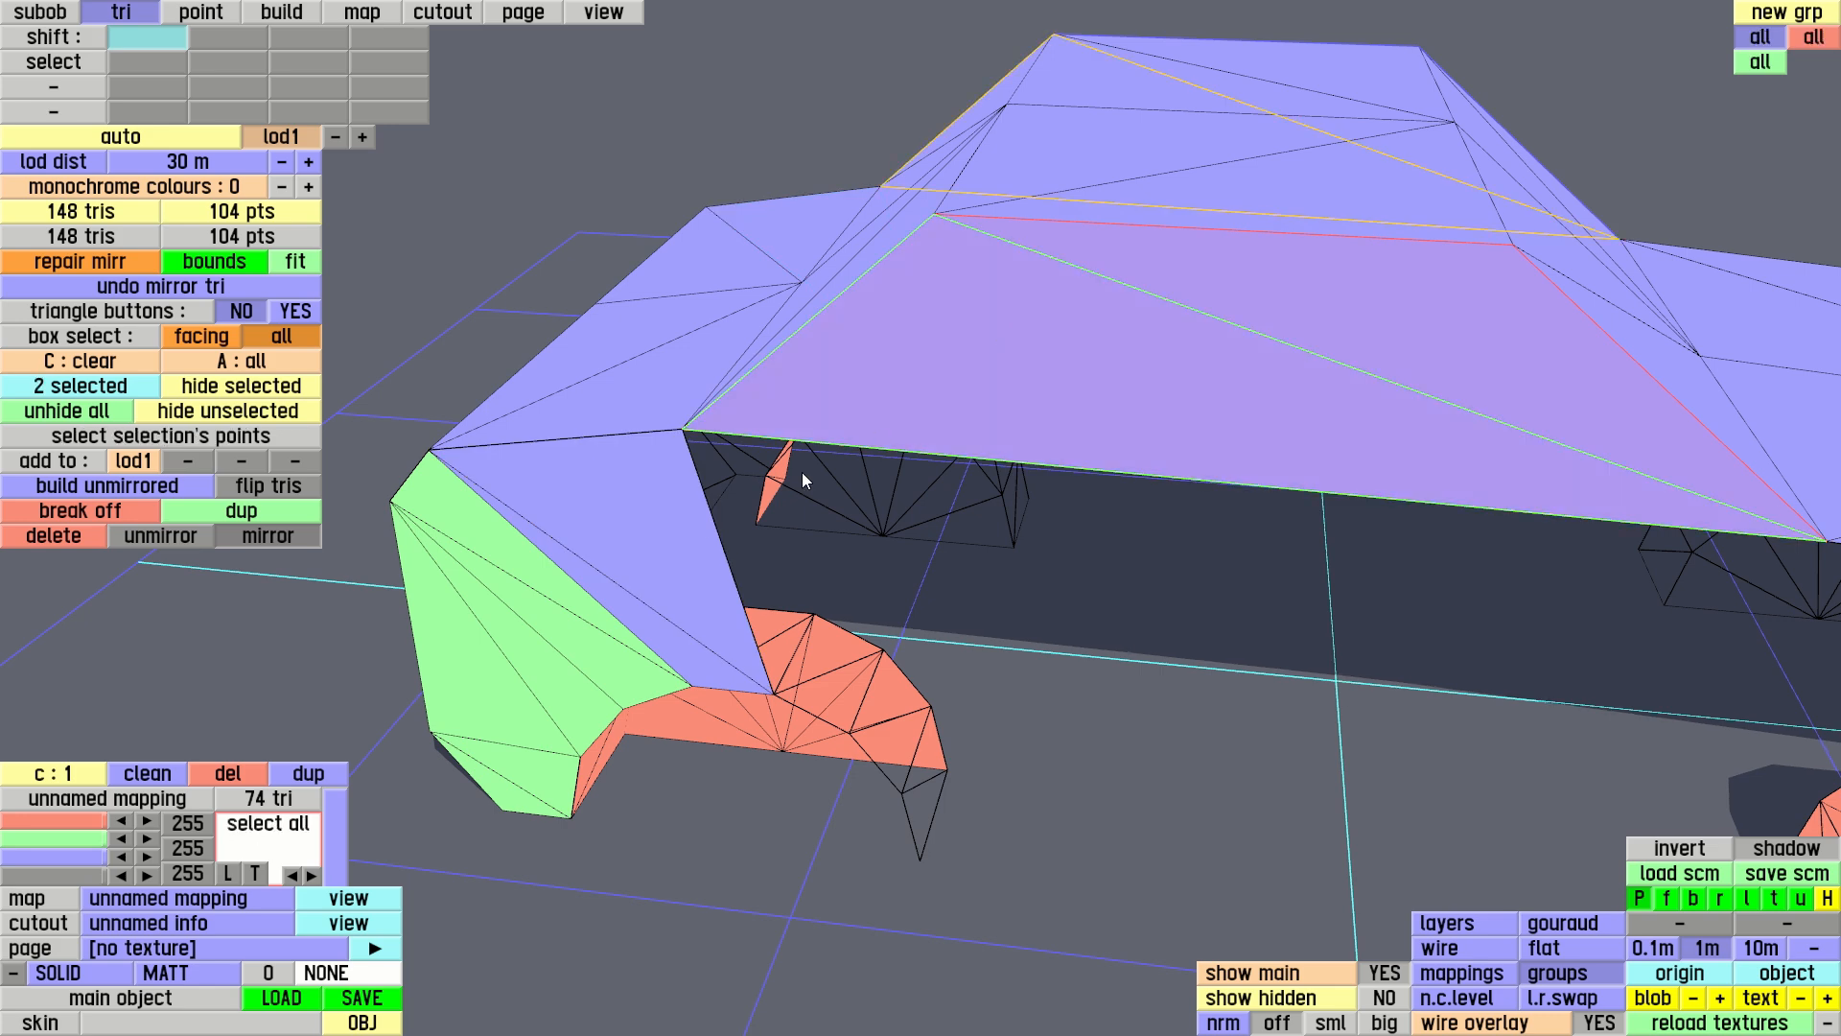
{"action": "left_click", "coordinate": [659, 516]}
{"action": "left_click", "coordinate": [666, 646]}
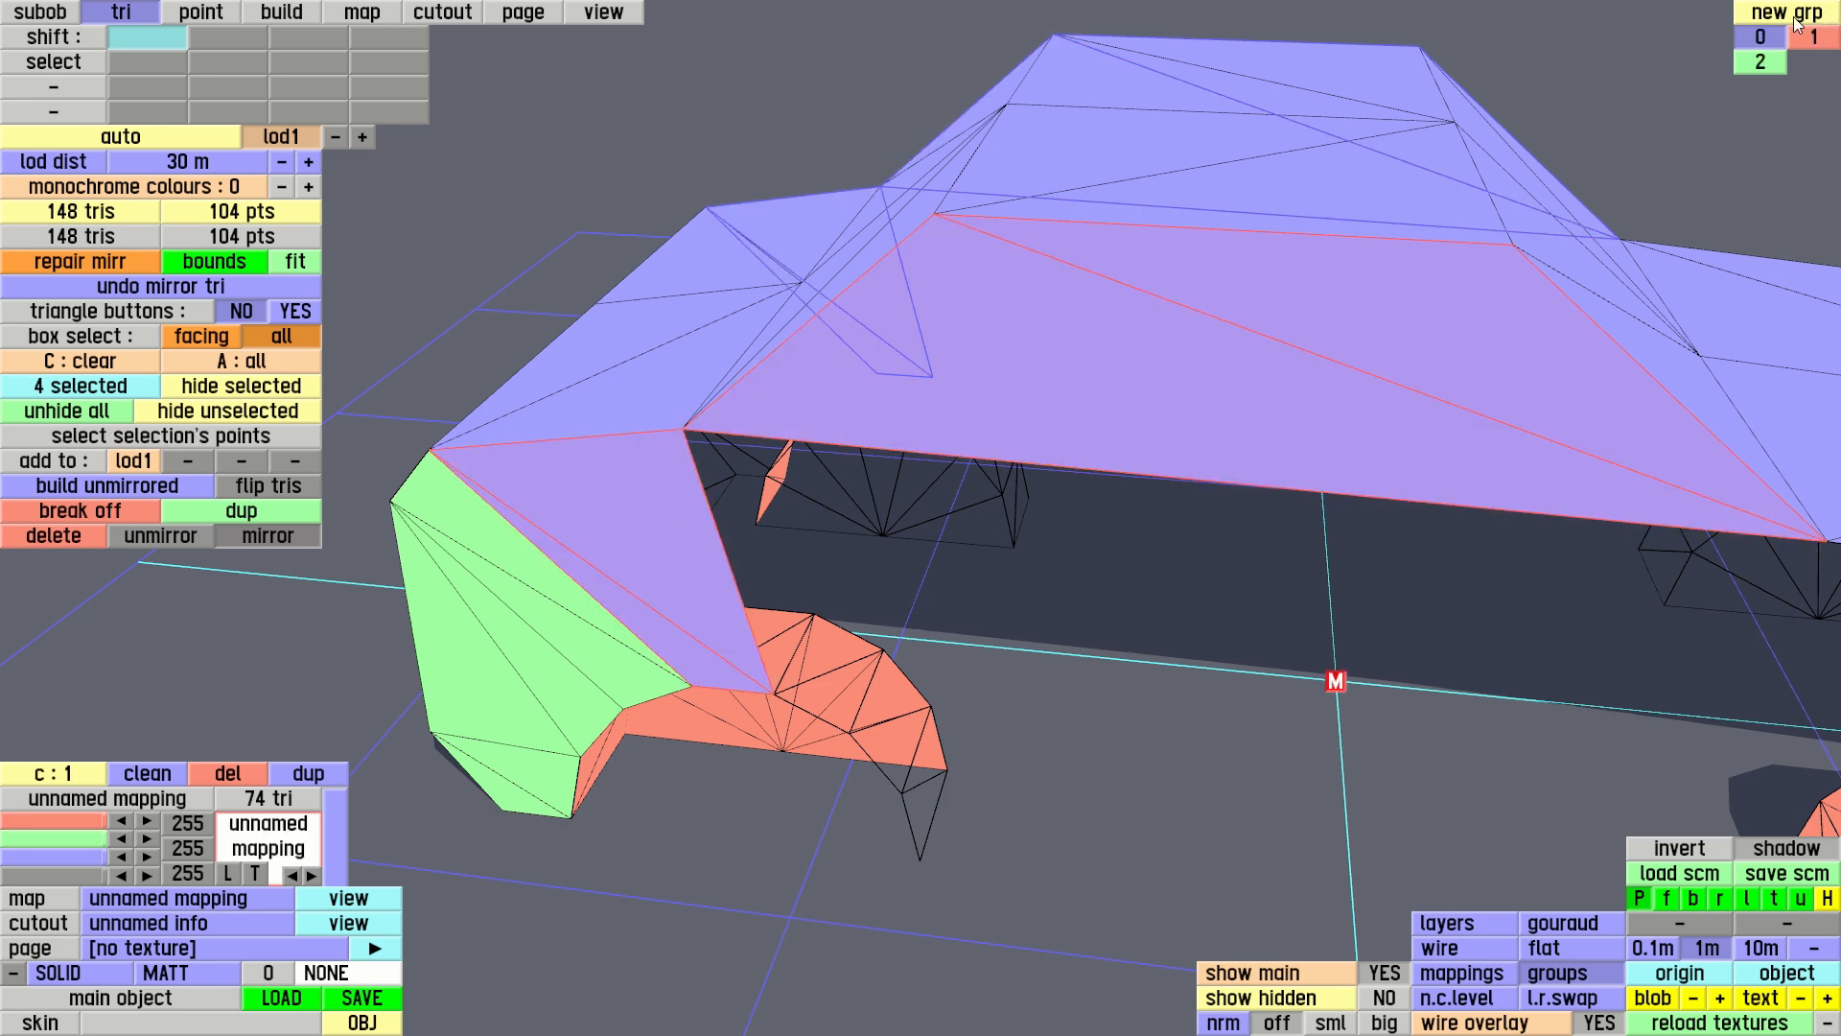
{"action": "left_click", "coordinate": [1771, 62]}
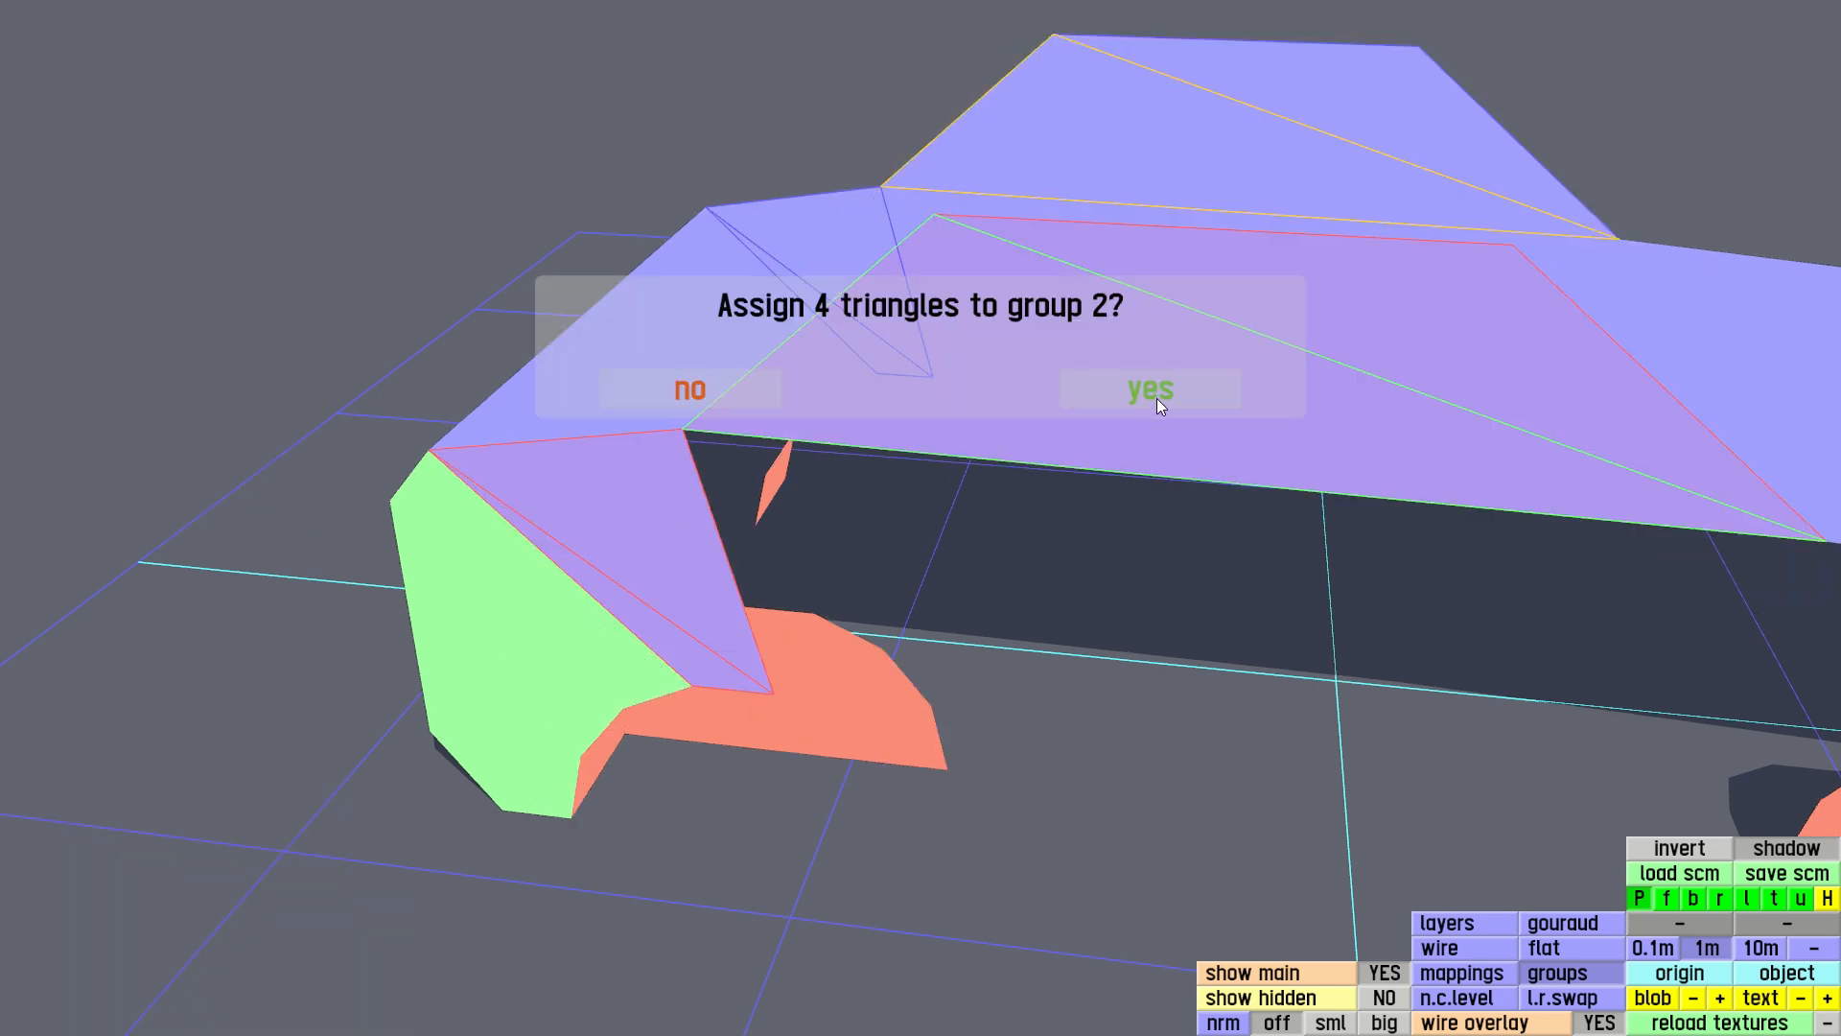
{"action": "left_click", "coordinate": [1151, 408]}
Copy build settings from a group 2 side triangle and build two triangles joining the cabin base points to the arches' facing top rim points
{"action": "mouse_move", "coordinate": [1114, 514]}
{"action": "middle_mouse_down"}
{"action": "mouse_move", "coordinate": [993, 453]}
{"action": "mouse_move", "coordinate": [1003, 347]}
{"action": "mouse_move", "coordinate": [889, 353]}
{"action": "mouse_move", "coordinate": [998, 589]}
{"action": "middle_mouse_up"}
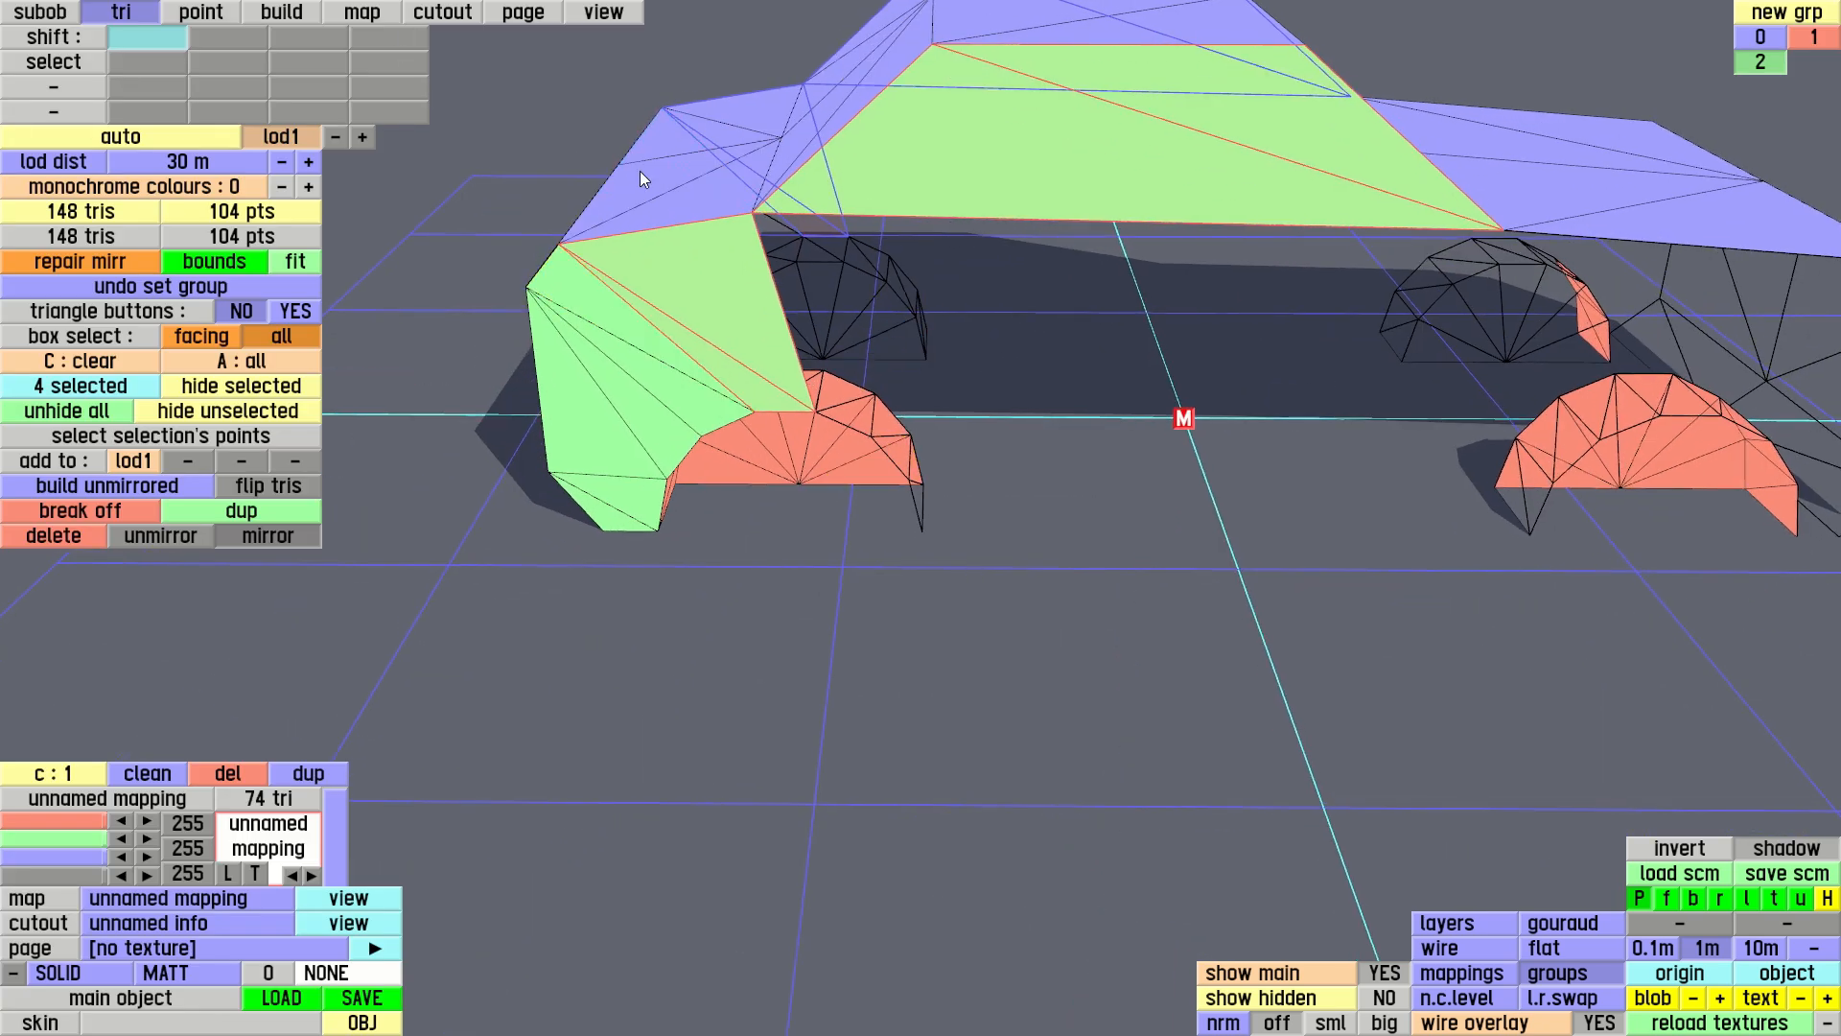
{"action": "left_click", "coordinate": [281, 12]}
{"action": "scroll", "coordinate": [1113, 546], "scroll_direction": "up", "scroll_amount": 3}
{"action": "middle_click_drag", "start_coordinate": [1072, 437], "coordinate": [1123, 517]}
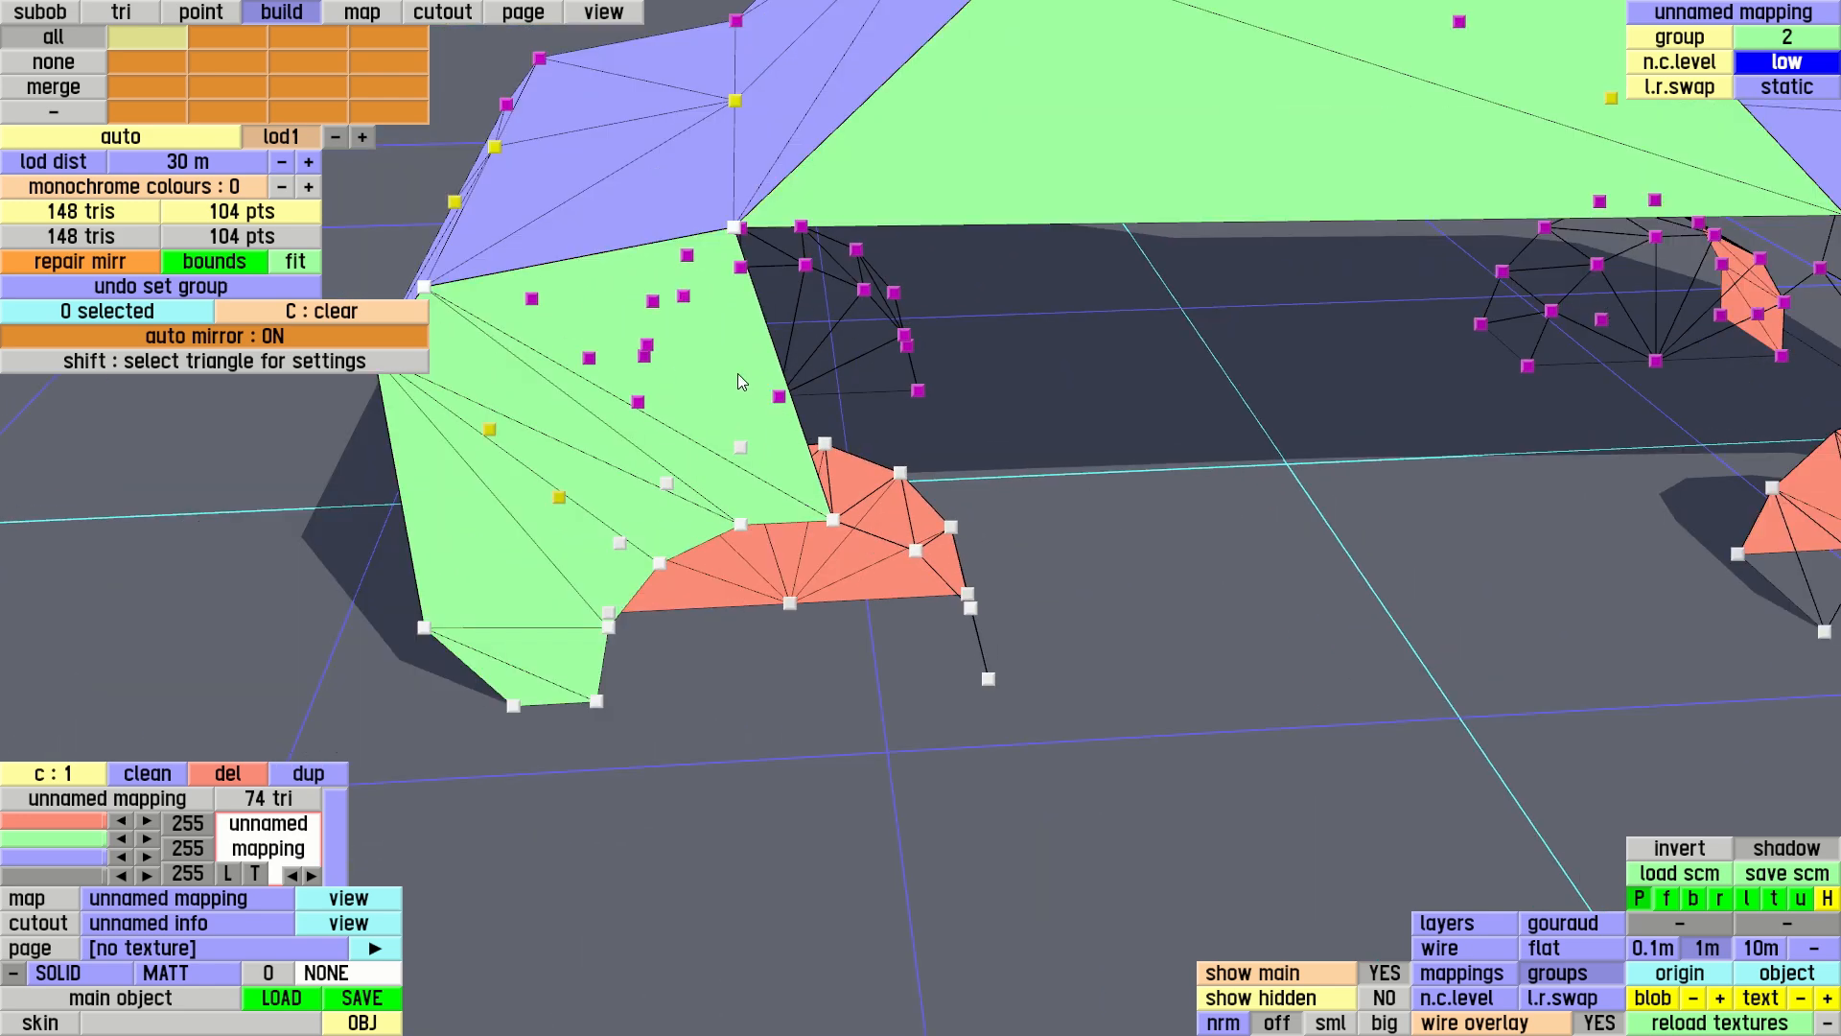
{"action": "key", "text": "shift"}
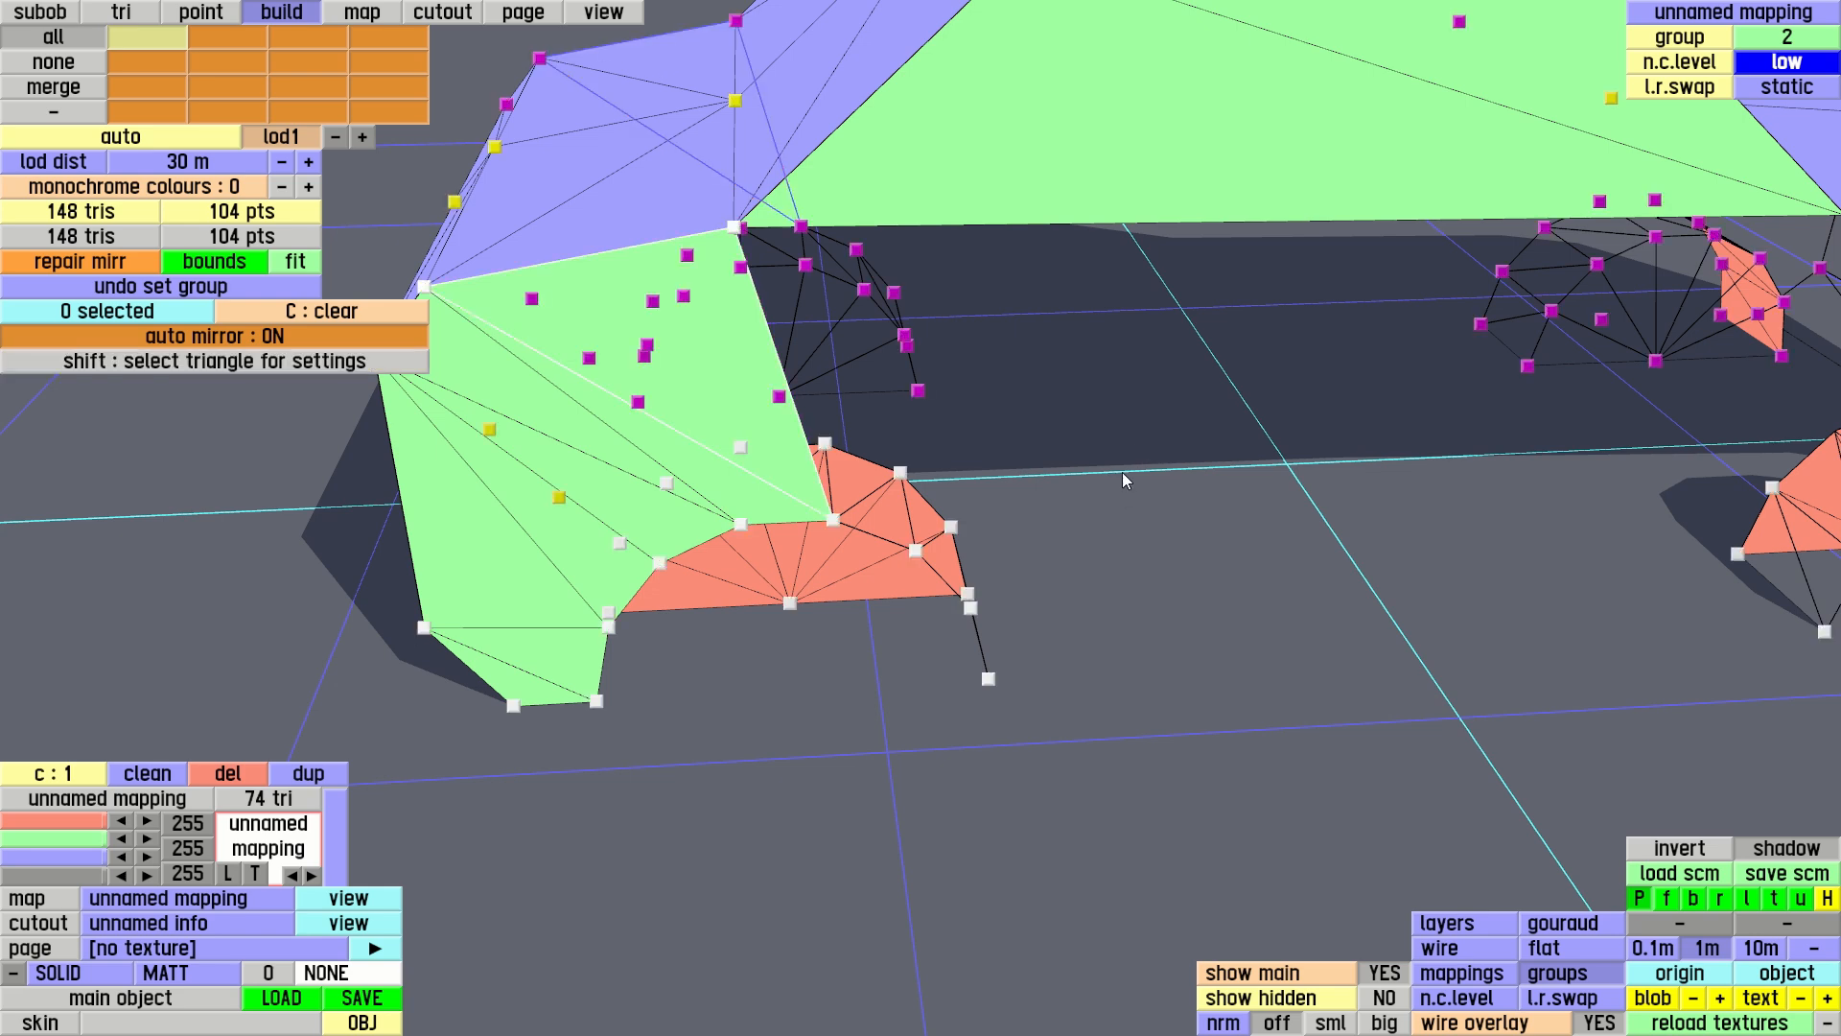
{"action": "right_click_drag", "start_coordinate": [1137, 406], "coordinate": [789, 248]}
{"action": "left_click", "coordinate": [471, 172]}
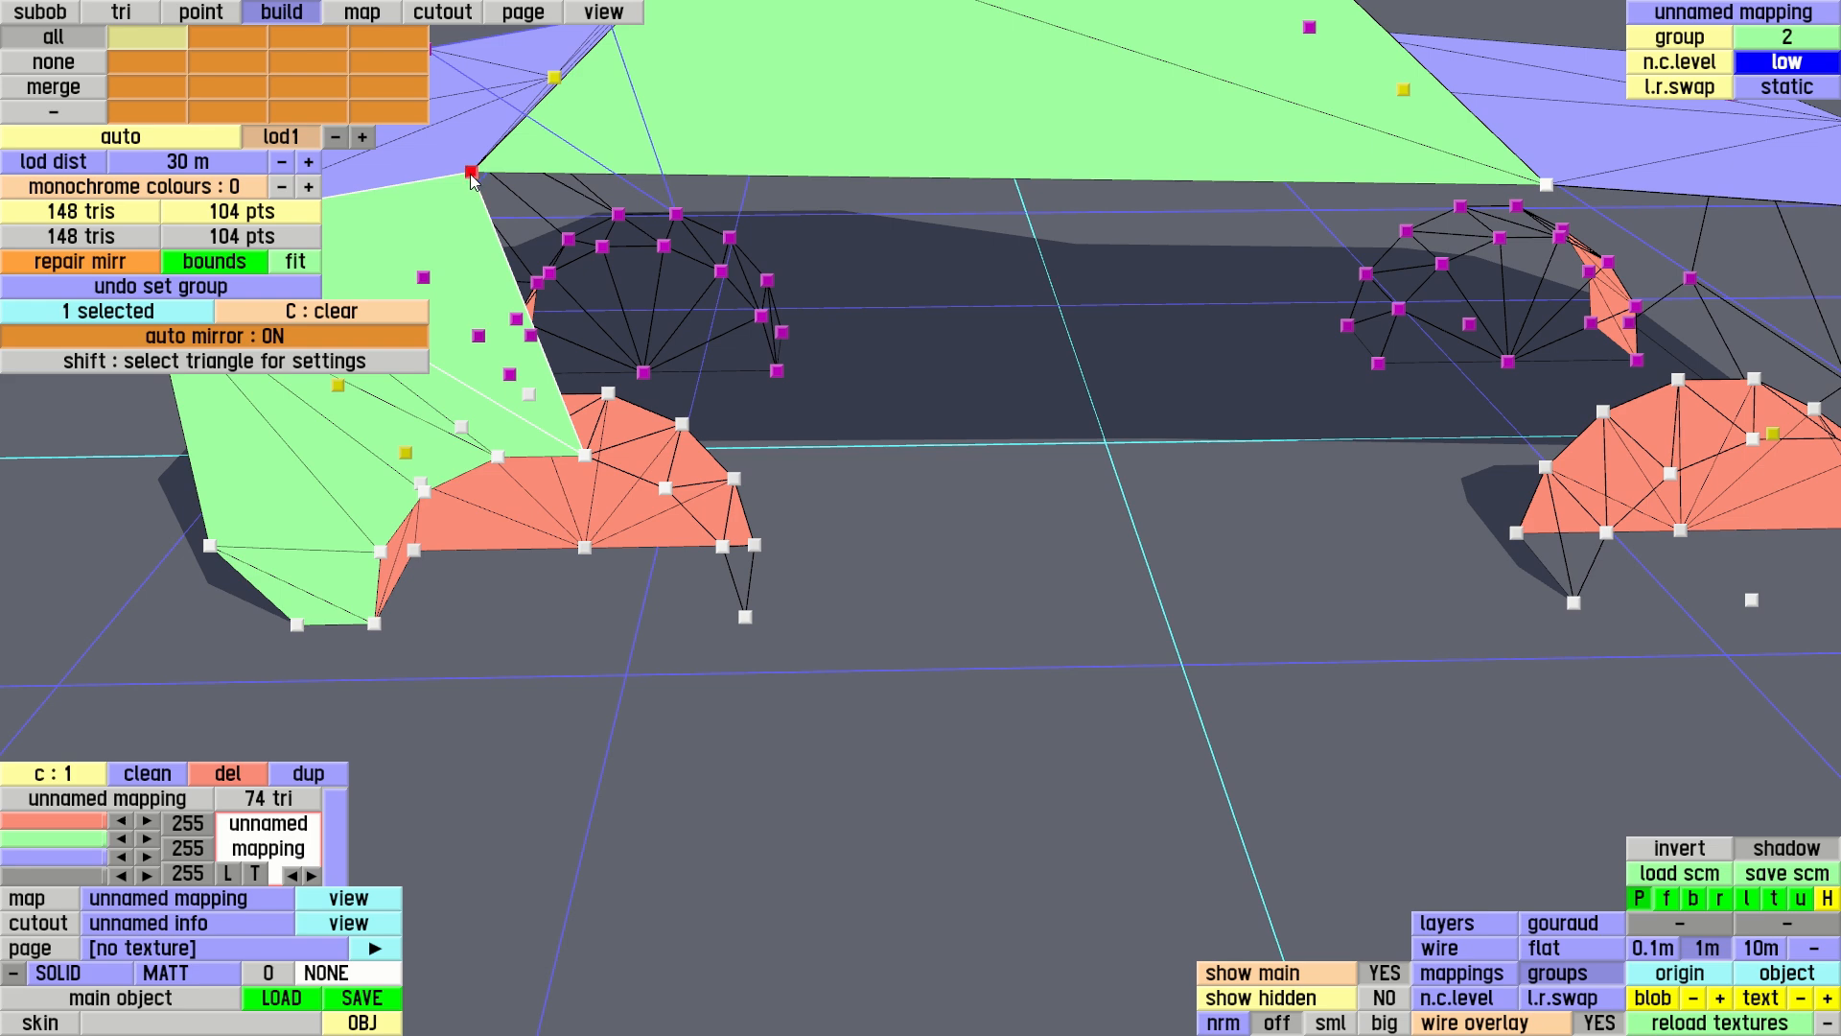
{"action": "left_click", "coordinate": [585, 455]}
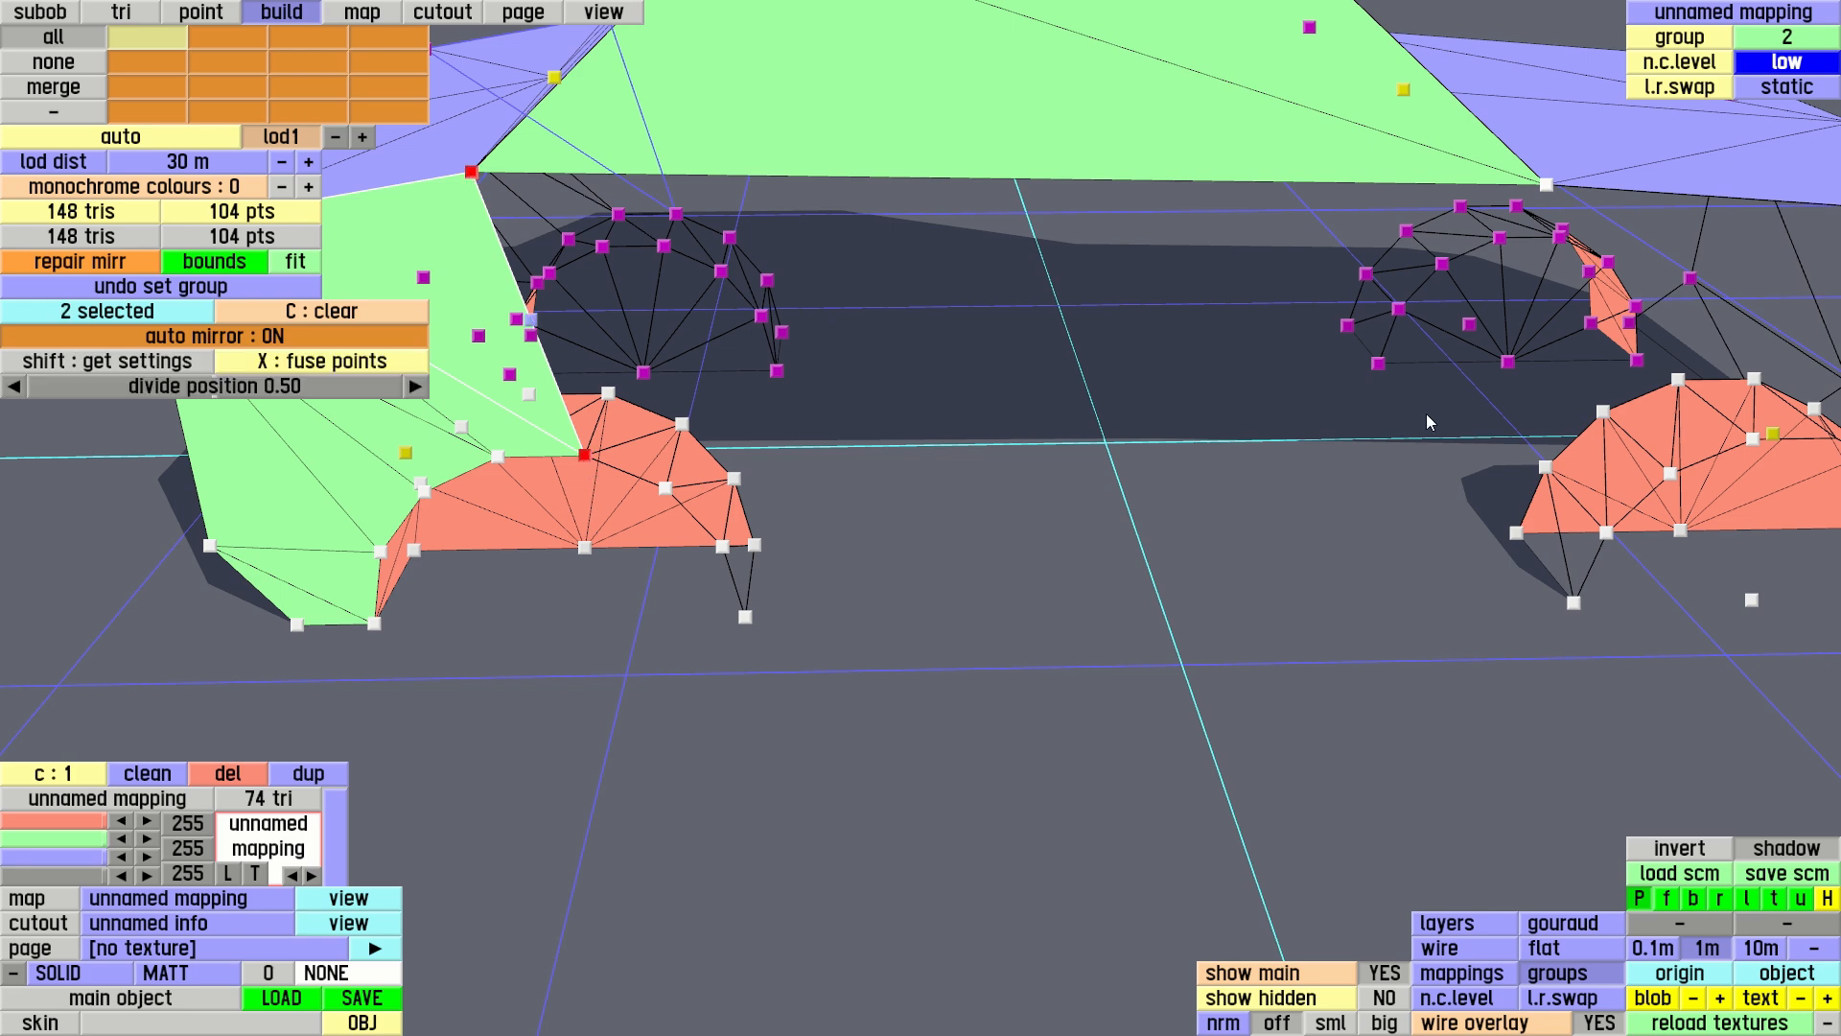
{"action": "right_click_drag", "start_coordinate": [1525, 417], "coordinate": [1189, 427]}
{"action": "left_click", "coordinate": [1506, 441]}
{"action": "left_click", "coordinate": [1291, 181]}
{"action": "key", "text": "c"}
Build four triangles filling the two upper strips between successive facing outer rim points of the rear and front wheel arches
{"action": "right_click_drag", "start_coordinate": [1291, 181], "coordinate": [1218, 124]}
{"action": "left_click", "coordinate": [392, 430]}
{"action": "left_click", "coordinate": [472, 467]}
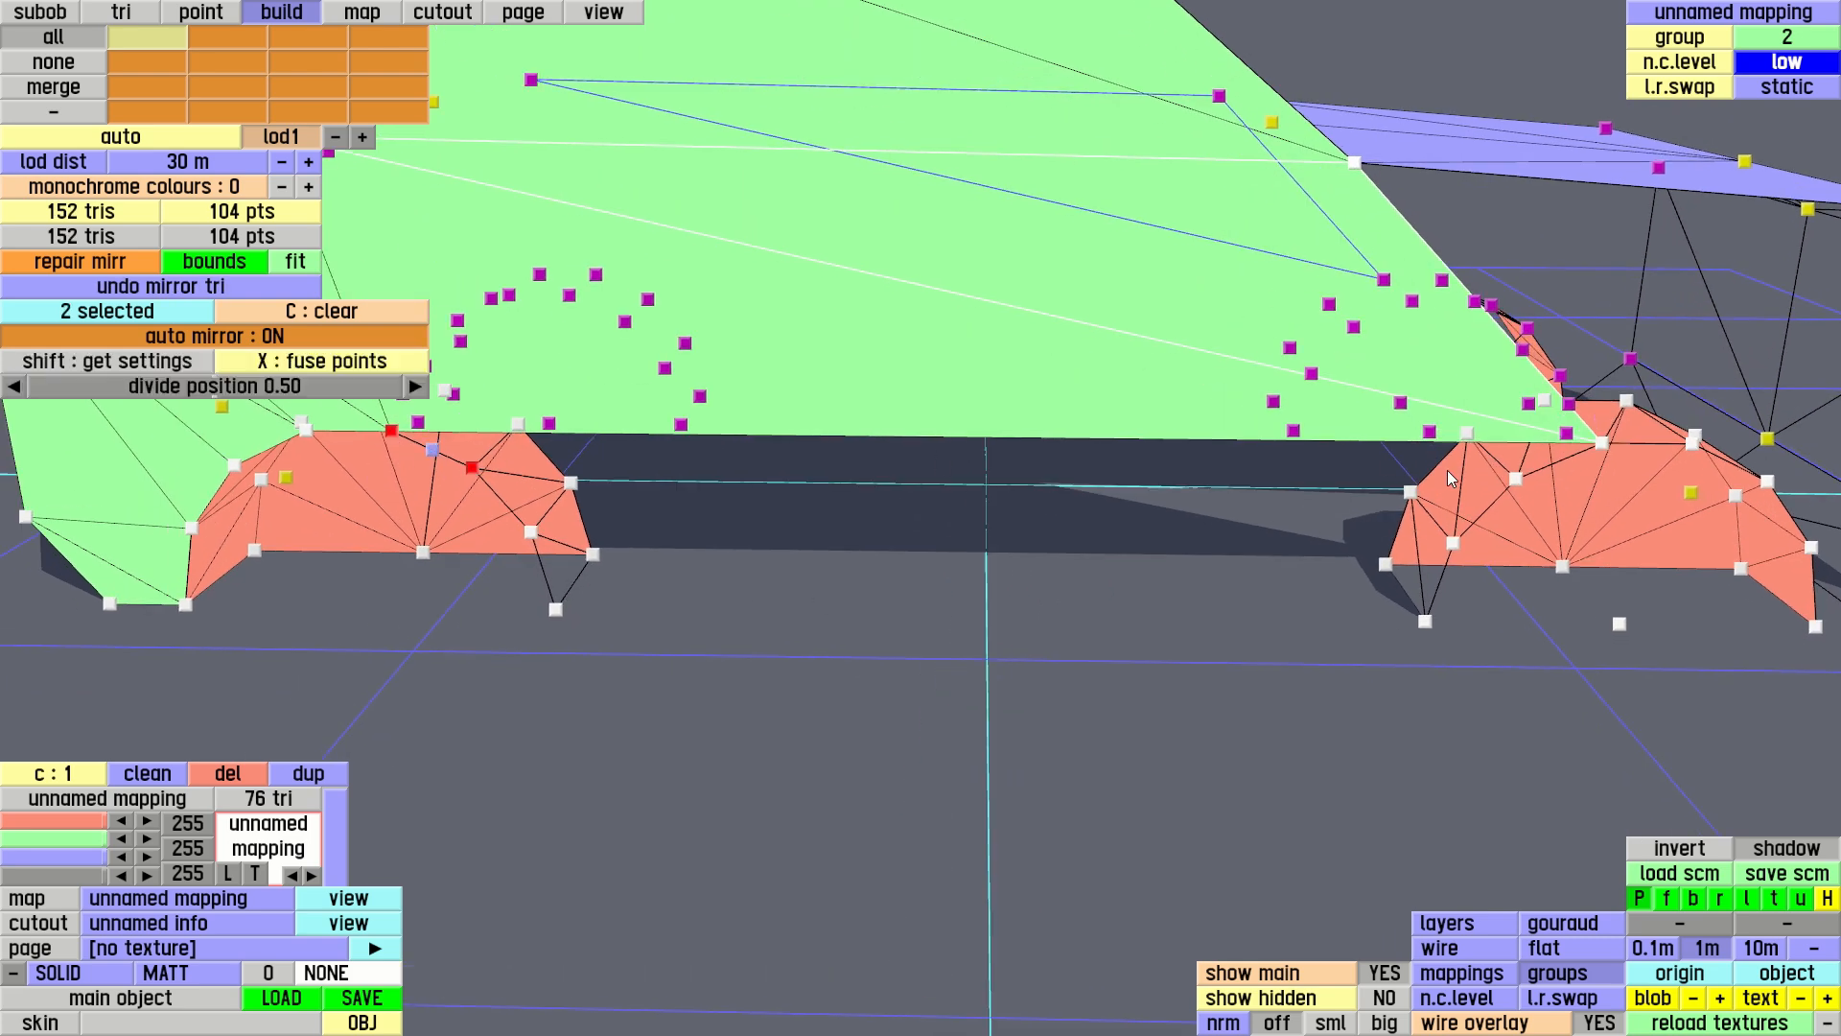
{"action": "left_click", "coordinate": [1515, 478]}
{"action": "left_click", "coordinate": [1602, 444]}
{"action": "left_click", "coordinate": [472, 467]}
{"action": "left_click", "coordinate": [530, 532]}
{"action": "left_click", "coordinate": [1453, 543]}
{"action": "left_click", "coordinate": [1515, 478]}
Build two triangles closing the lowest strip between the rear and front arches, down to their facing outer feet
{"action": "left_click", "coordinate": [530, 531]}
{"action": "left_click", "coordinate": [557, 609]}
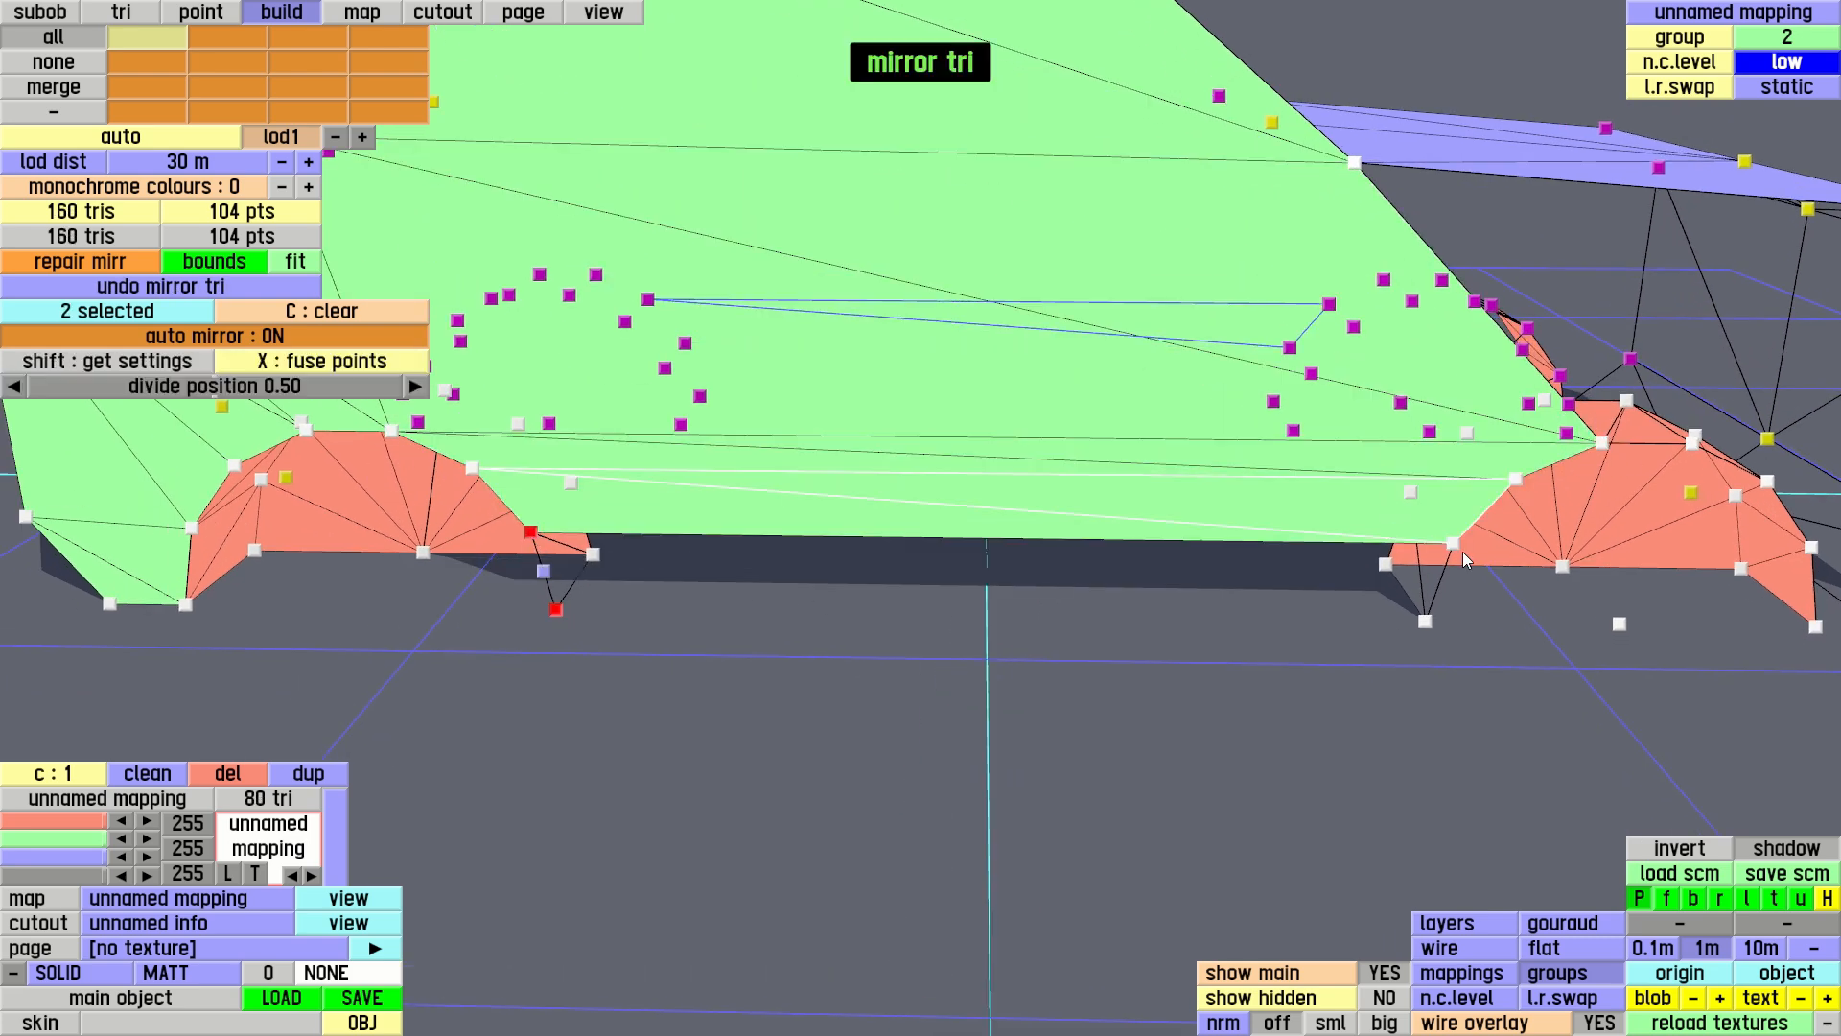
{"action": "left_click", "coordinate": [1426, 620]}
{"action": "left_click", "coordinate": [1452, 543]}
{"action": "key", "text": "c"}
Build three front side triangles joining the windscreen base and the two upper front side corners to the front arch's outer top rim points
{"action": "right_click_drag", "start_coordinate": [1247, 458], "coordinate": [979, 450]}
{"action": "left_click", "coordinate": [829, 291]}
{"action": "left_click", "coordinate": [1091, 600]}
{"action": "left_click", "coordinate": [1456, 408]}
{"action": "key", "text": "c"}
{"action": "left_click", "coordinate": [1090, 600]}
{"action": "left_click", "coordinate": [1182, 615]}
{"action": "left_click", "coordinate": [1556, 487]}
Build three triangles fanning from the lower of the two front side corners, across the next arch rim points to the body's lower front point
{"action": "right_click_drag", "start_coordinate": [1569, 555], "coordinate": [1560, 451]}
{"action": "left_click", "coordinate": [1531, 315]}
{"action": "left_click", "coordinate": [1170, 488]}
{"action": "left_click", "coordinate": [1254, 535]}
{"action": "left_click", "coordinate": [1311, 614]}
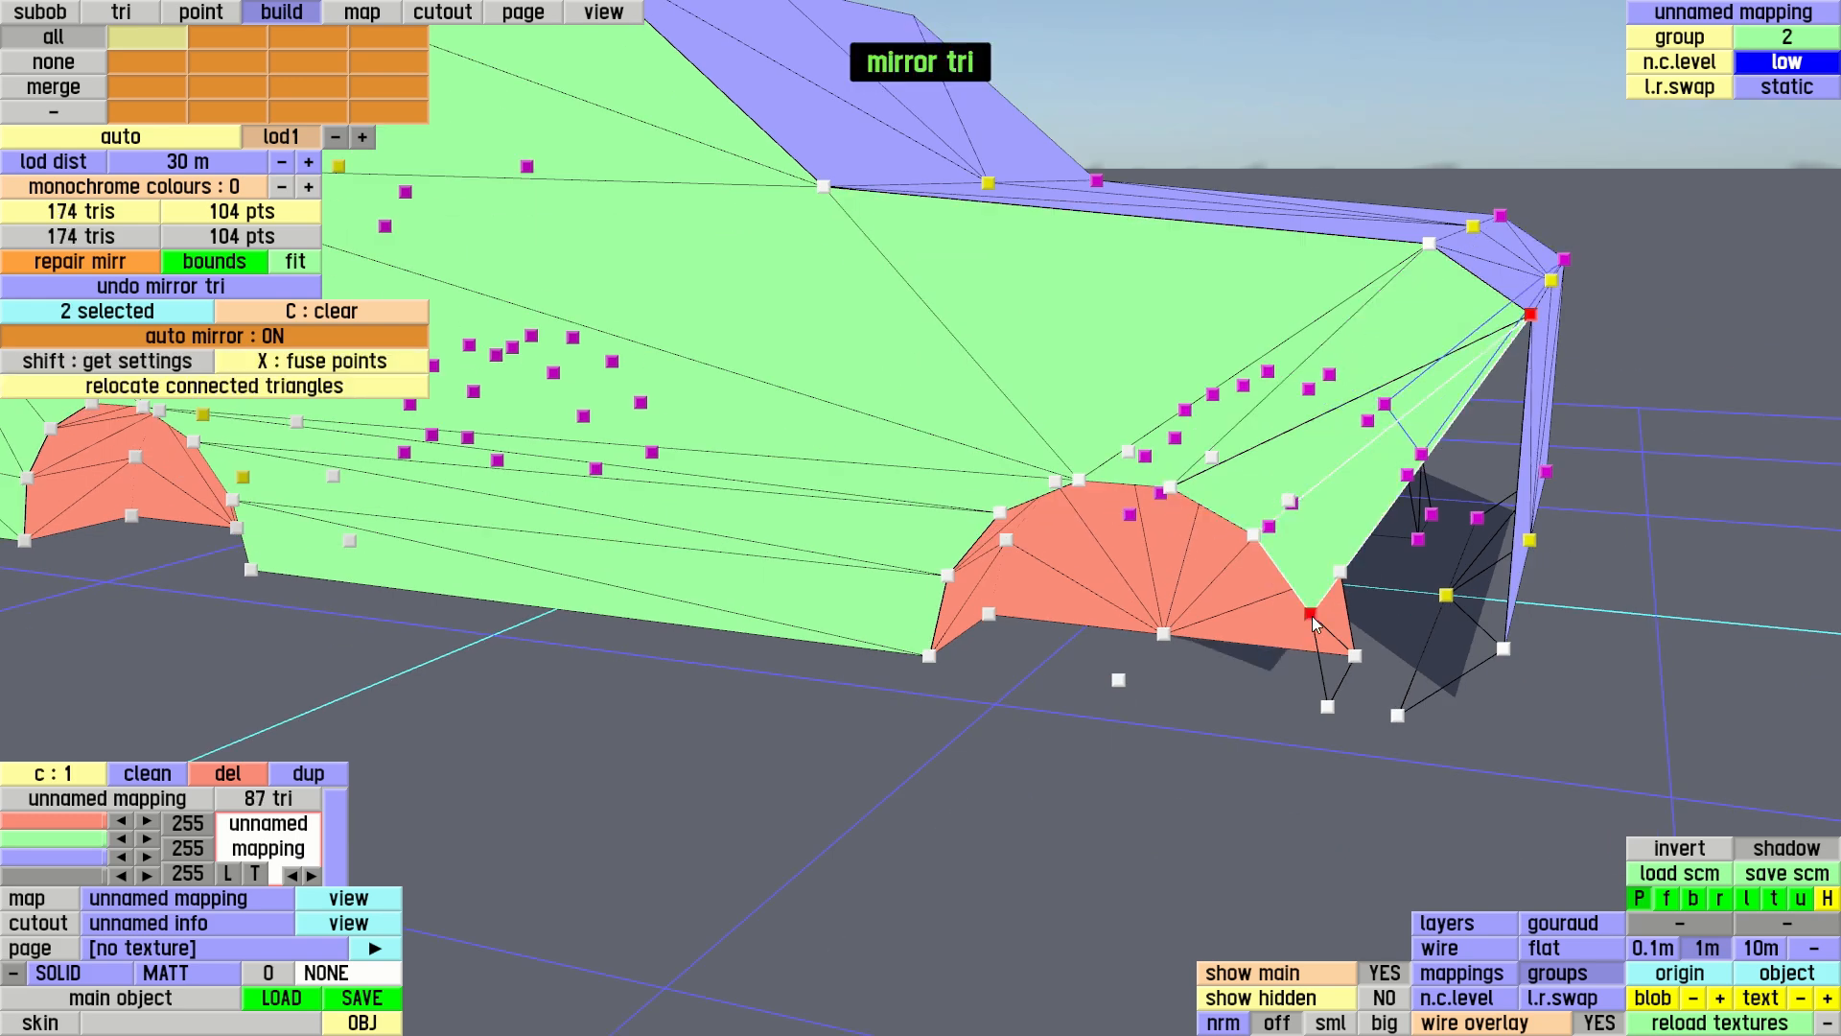
{"action": "left_click", "coordinate": [1504, 648]}
{"action": "key", "text": "c"}
Build two triangles closing the front lower corner between the front arch's last rim point, its outer foot and the body's lower front points
{"action": "left_click", "coordinate": [1311, 614]}
{"action": "left_click", "coordinate": [1328, 706]}
{"action": "left_click", "coordinate": [1397, 715]}
{"action": "left_click", "coordinate": [1504, 648]}
{"action": "key", "text": "c"}
Switch the display to Gouraud shading and darken the unnamed mapping's colour to a grey of 151
{"action": "right_click_drag", "start_coordinate": [1504, 653], "coordinate": [1482, 767]}
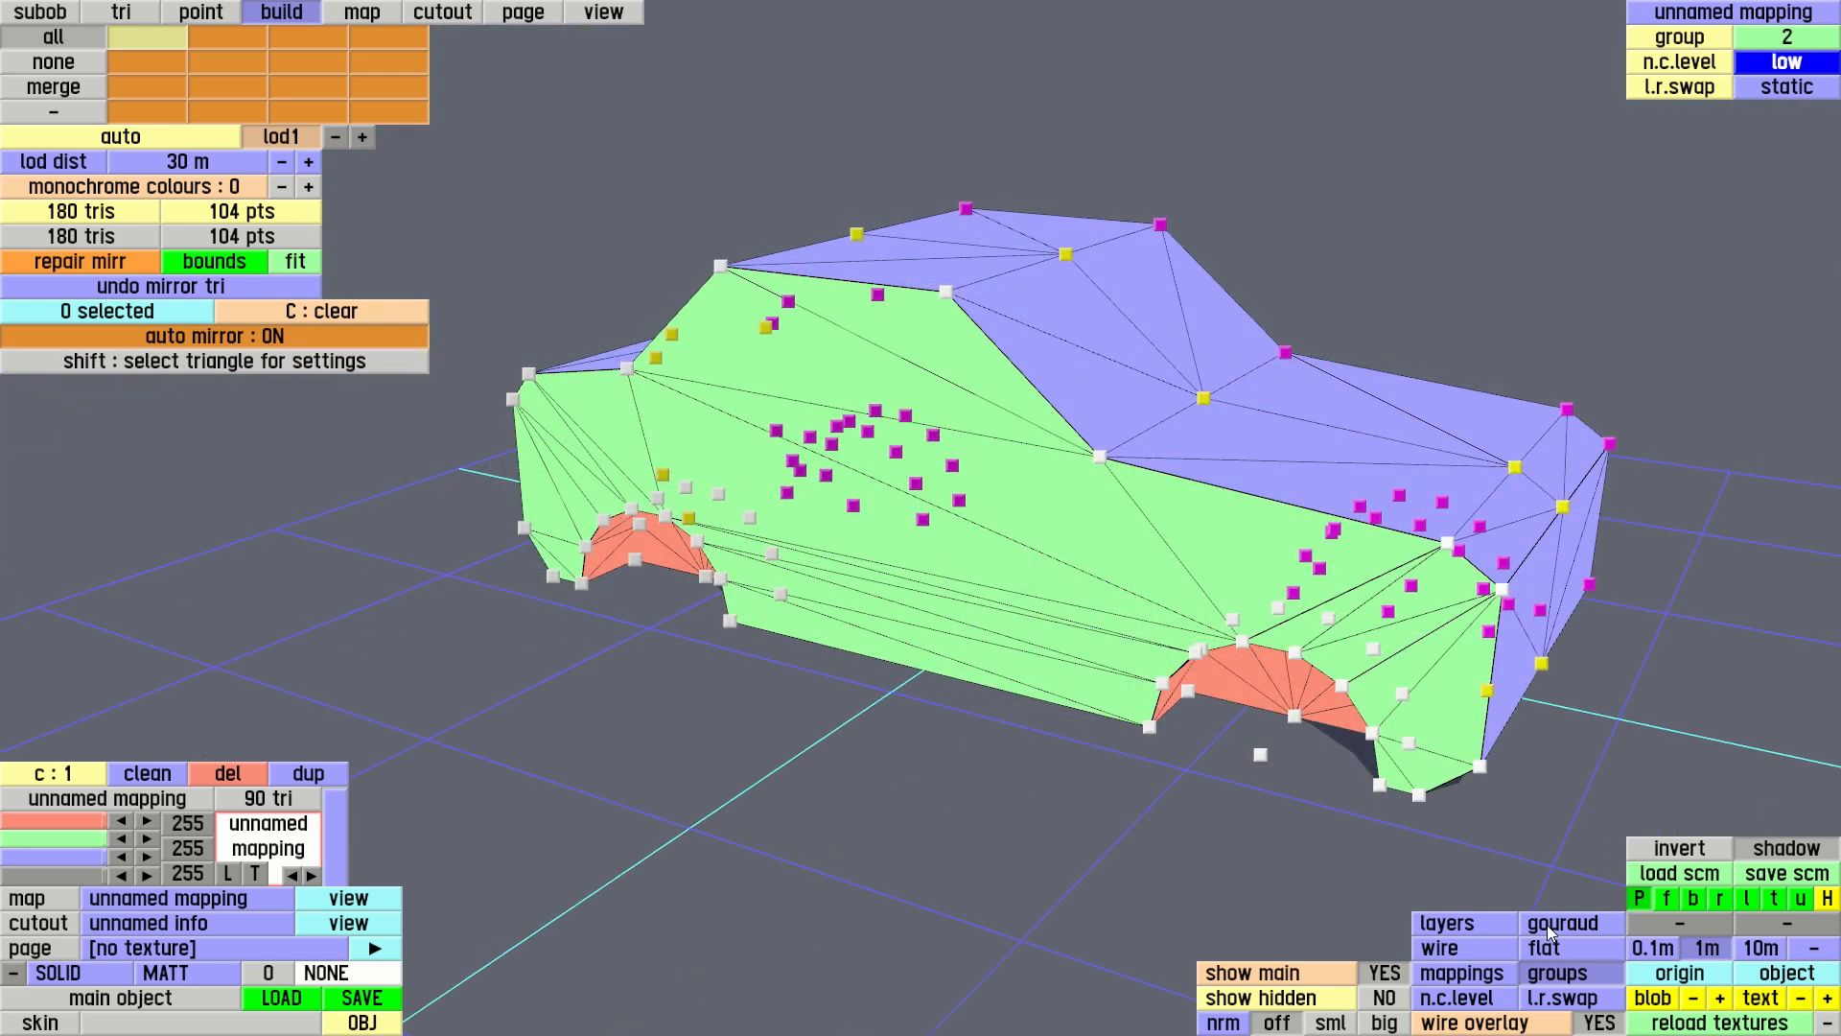
{"action": "left_click", "coordinate": [1546, 925]}
{"action": "right_click_drag", "start_coordinate": [1026, 810], "coordinate": [940, 648]}
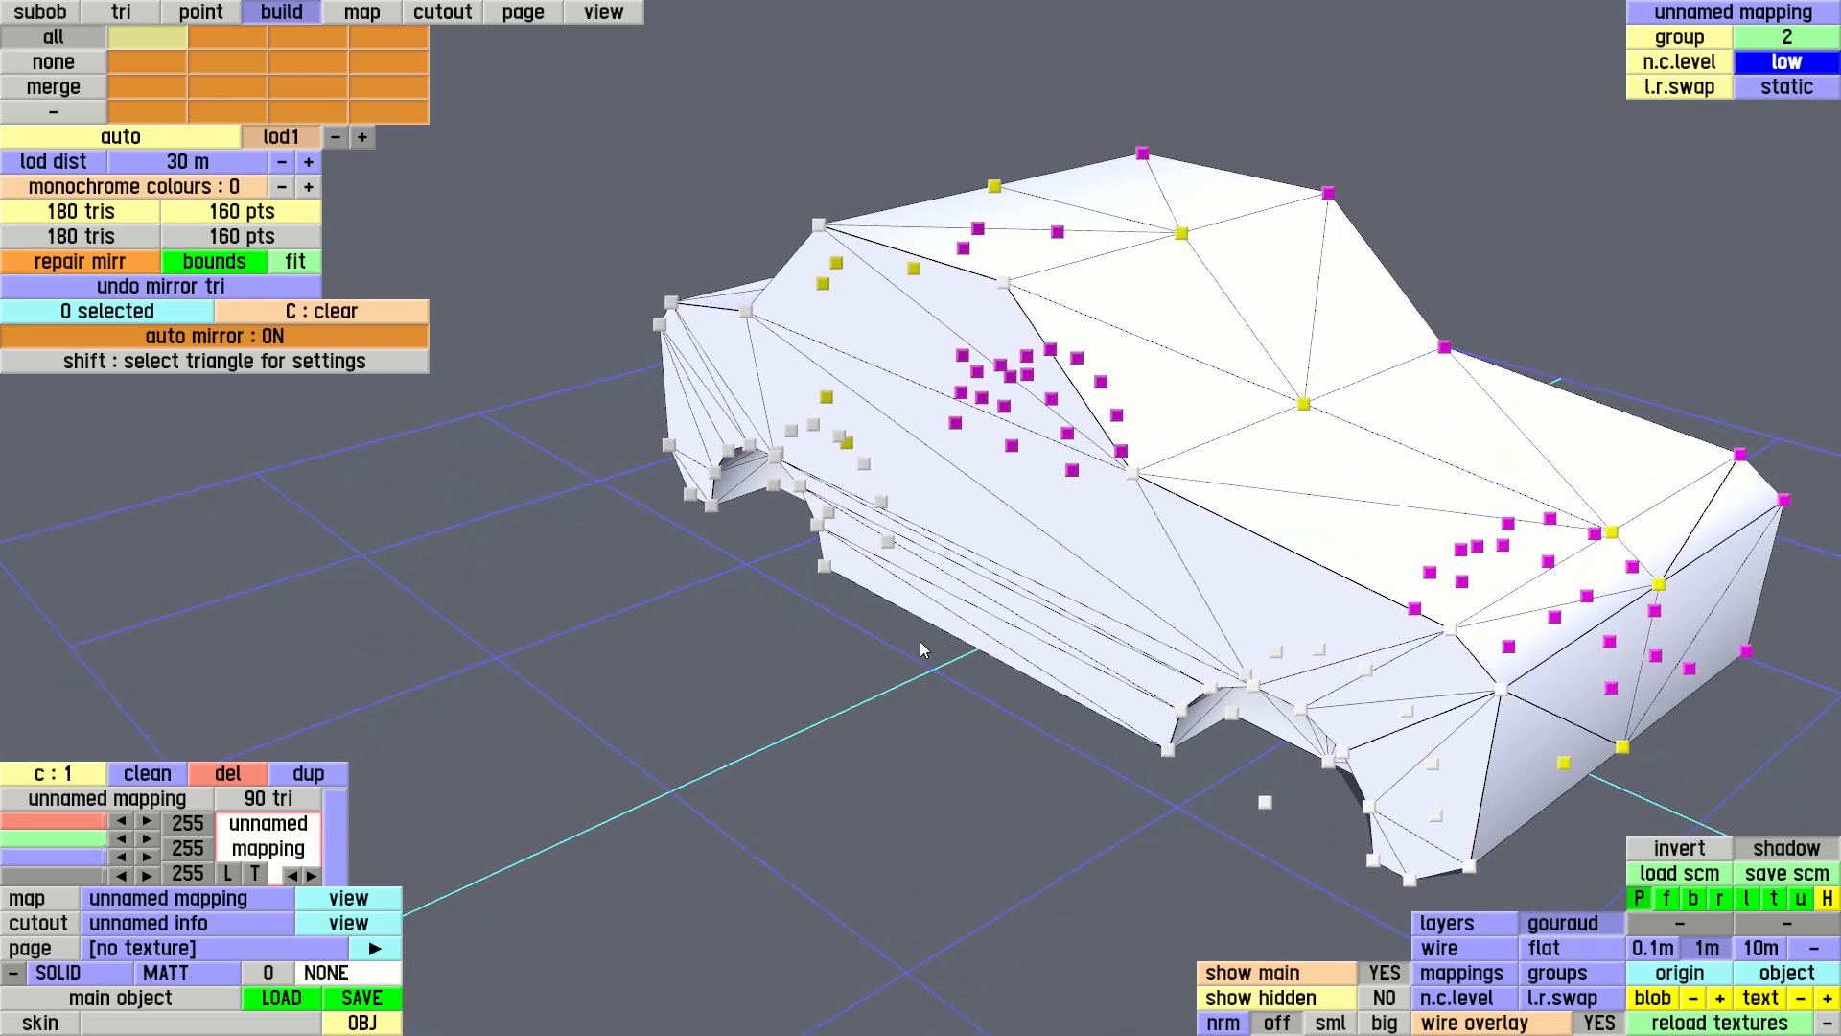
{"action": "right_click_drag", "start_coordinate": [1185, 554], "coordinate": [1012, 552]}
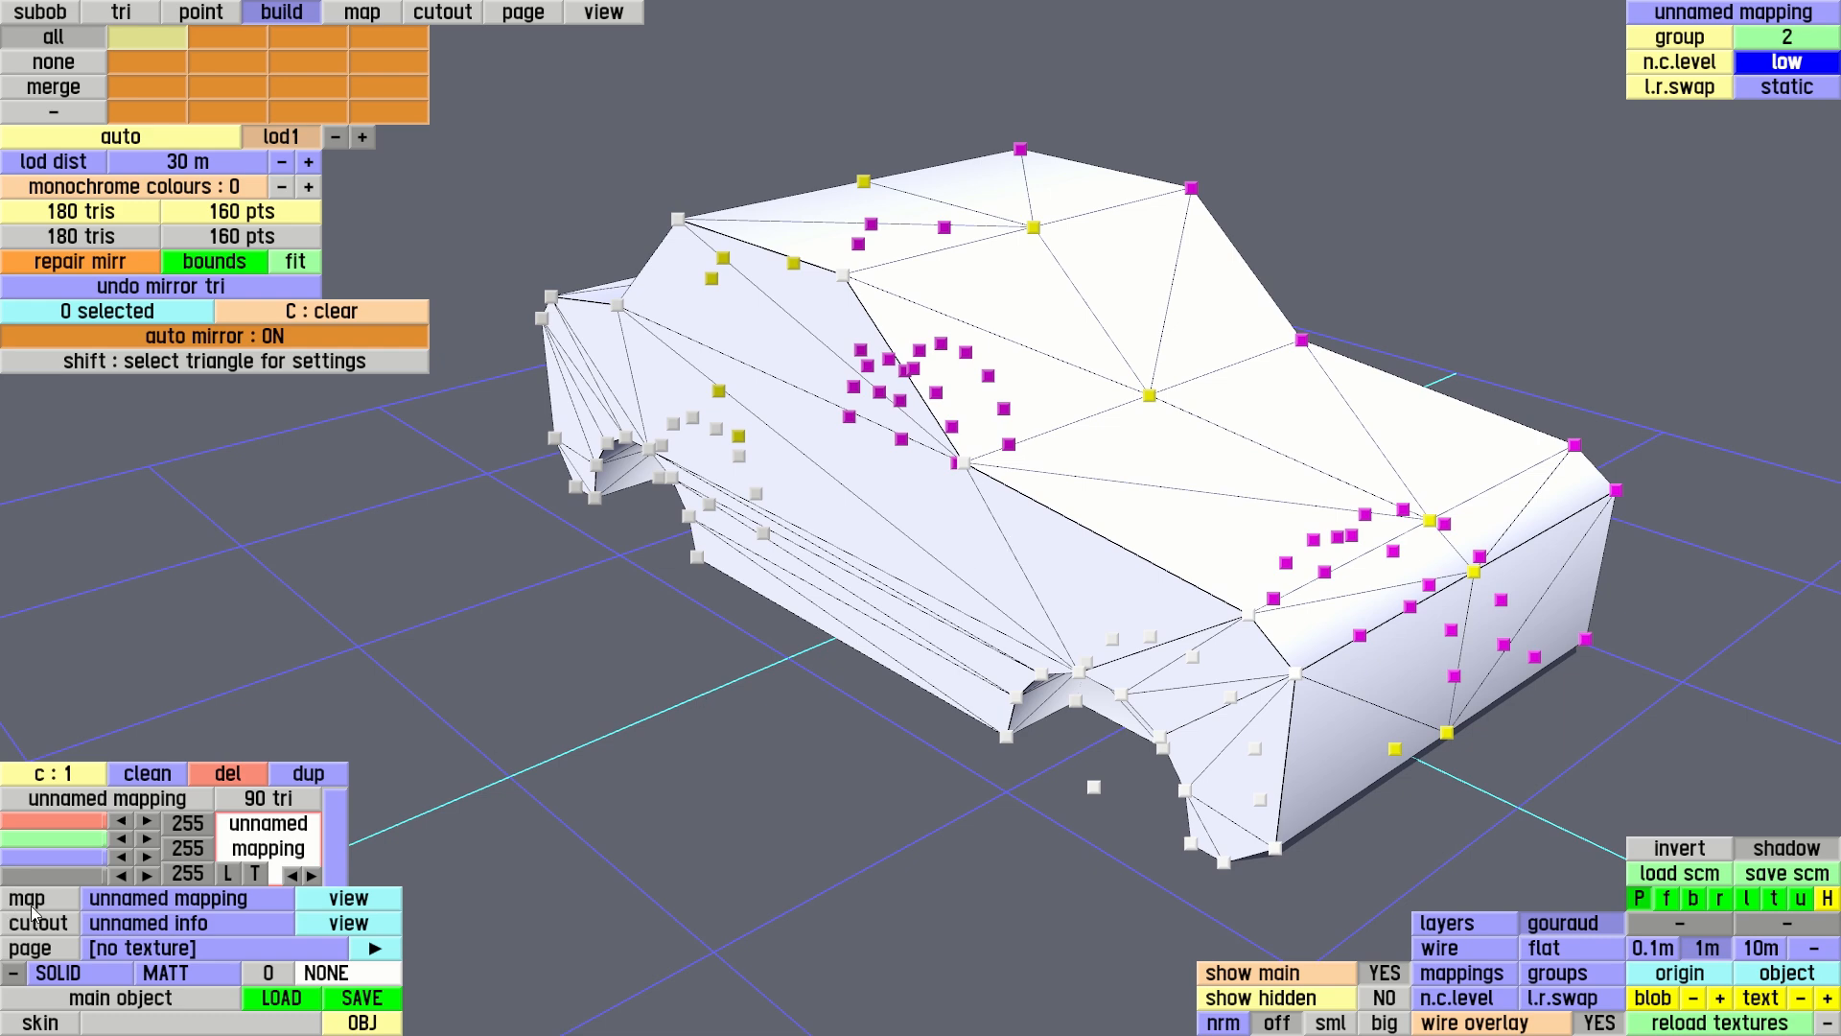
{"action": "left_click", "coordinate": [99, 877]}
{"action": "left_click_drag", "start_coordinate": [99, 877], "coordinate": [56, 871]}
{"action": "right_click_drag", "start_coordinate": [1023, 527], "coordinate": [956, 827]}
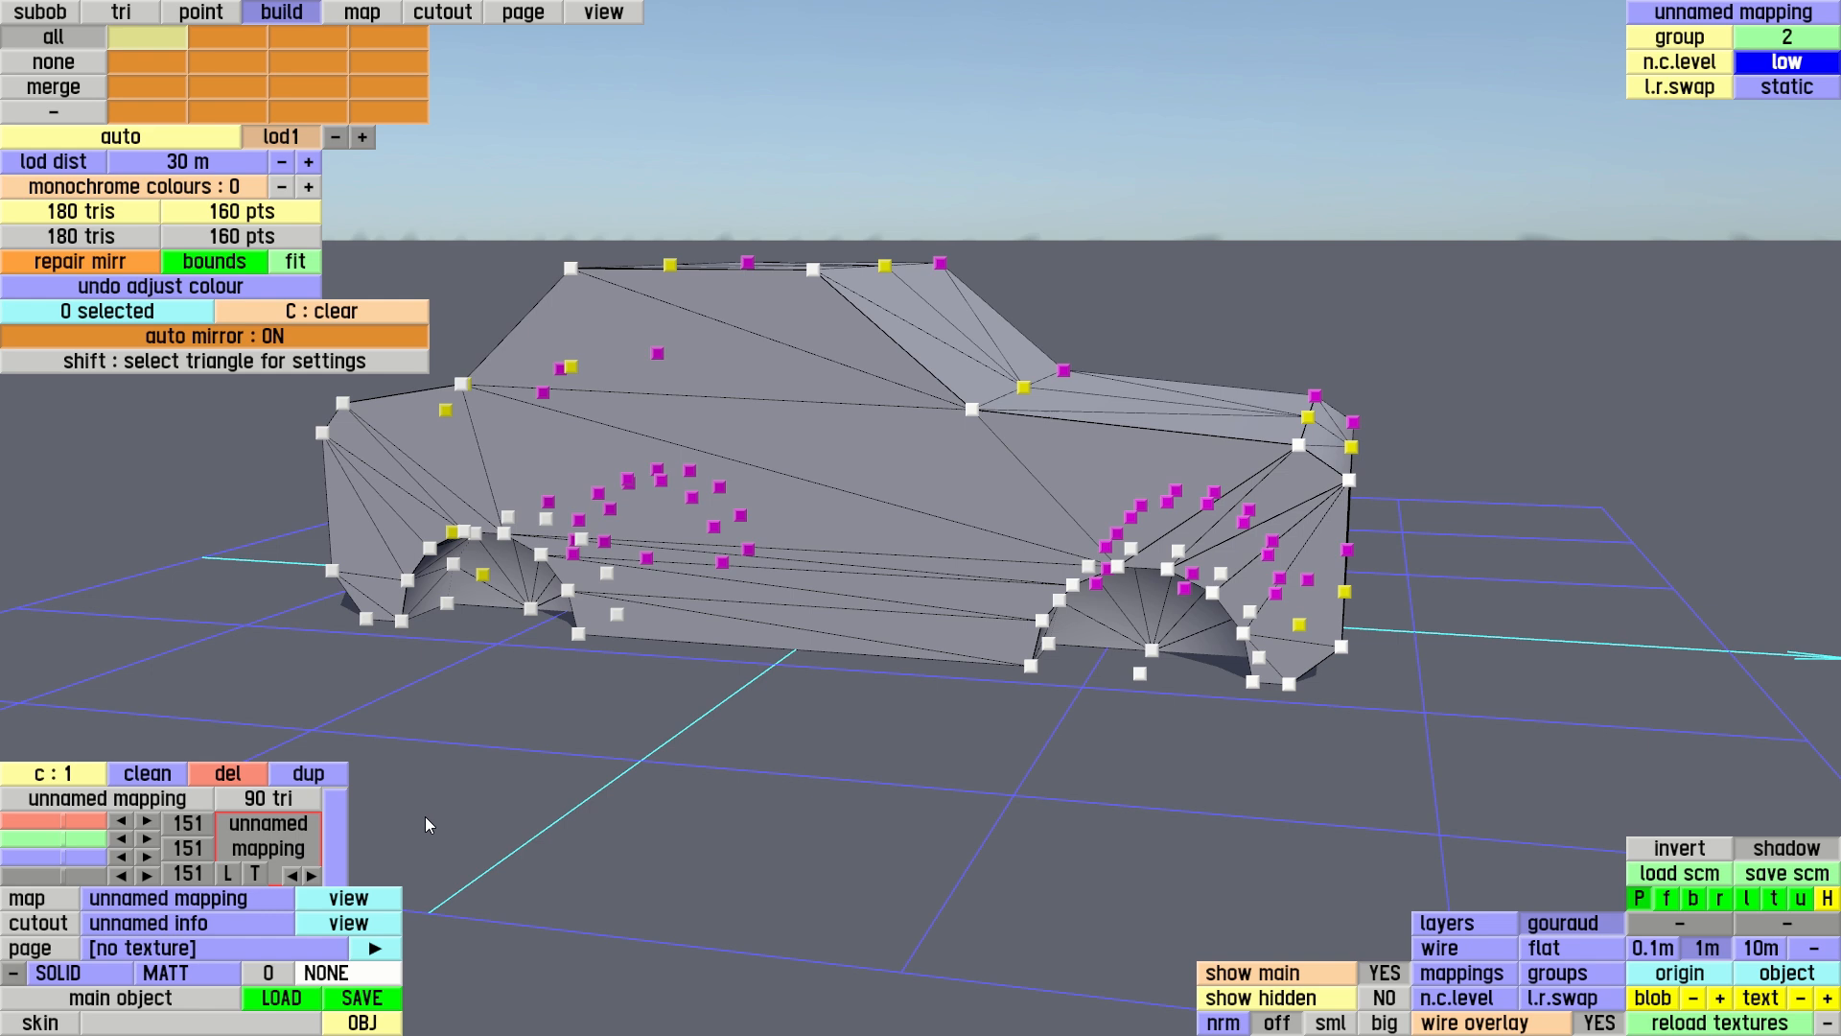
Duplicate the unnamed mapping under the name "dark"
{"action": "left_click", "coordinate": [309, 773]}
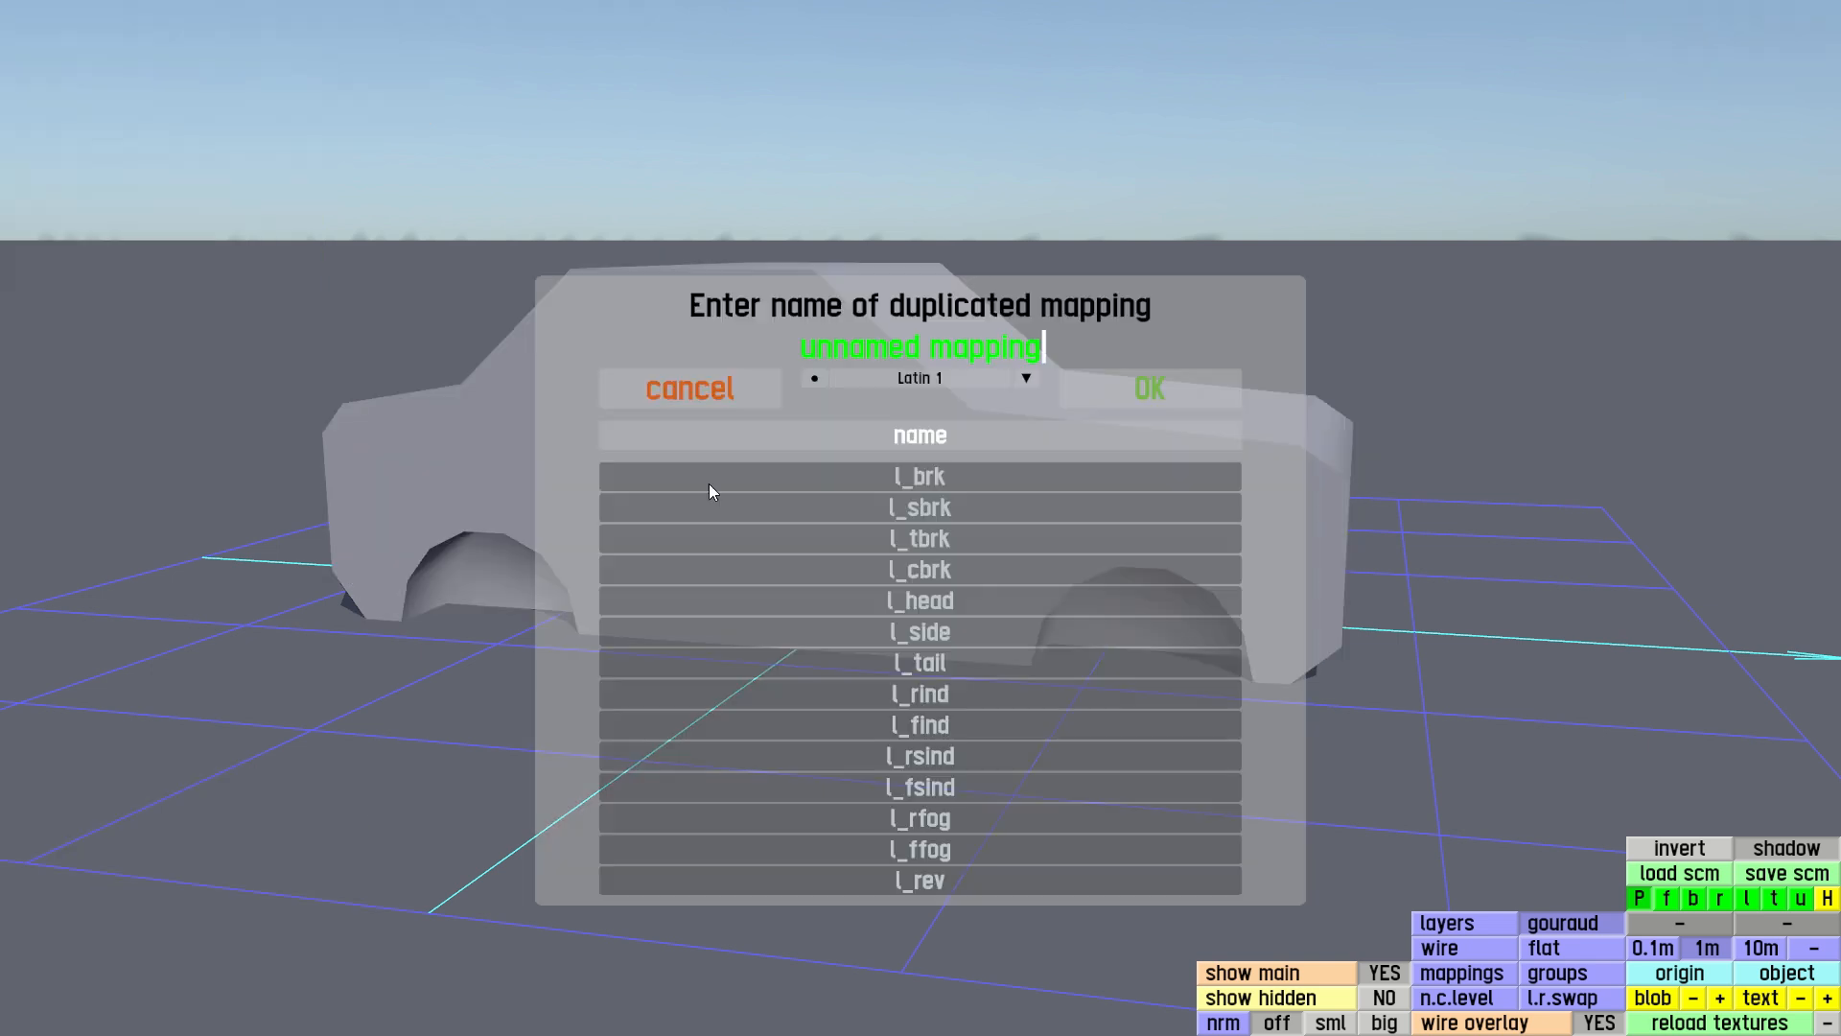
{"action": "key", "text": "BackSpace"}
{"action": "key", "text": "BackSpace"}
{"action": "key", "text": "BackSpace"}
{"action": "key", "text": "BackSpace"}
{"action": "key", "text": "BackSpace"}
{"action": "key", "text": "BackSpace"}
{"action": "key", "text": "BackSpace"}
{"action": "key", "text": "BackSpace"}
{"action": "key", "text": "BackSpace"}
{"action": "key", "text": "BackSpace"}
{"action": "key", "text": "BackSpace"}
{"action": "key", "text": "BackSpace"}
{"action": "key", "text": "BackSpace"}
{"action": "key", "text": "BackSpace"}
{"action": "key", "text": "BackSpace"}
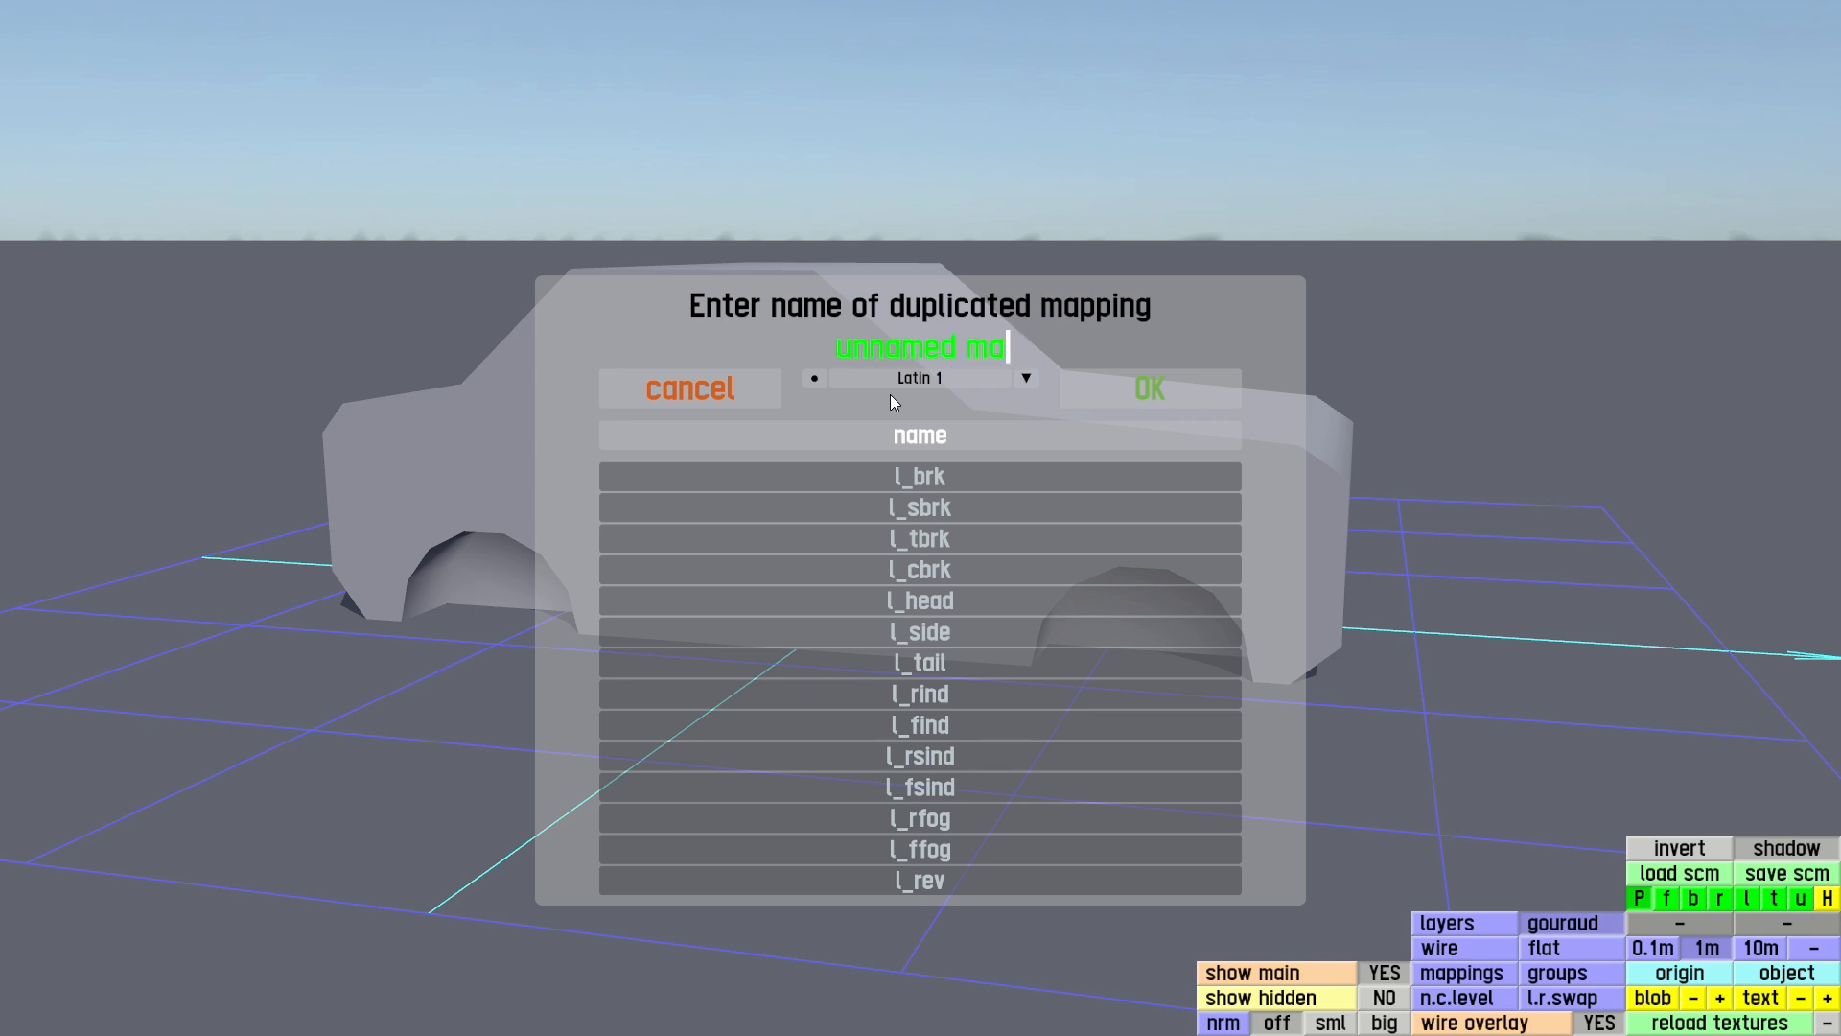
{"action": "type", "text": "dark"}
{"action": "key", "text": "Return"}
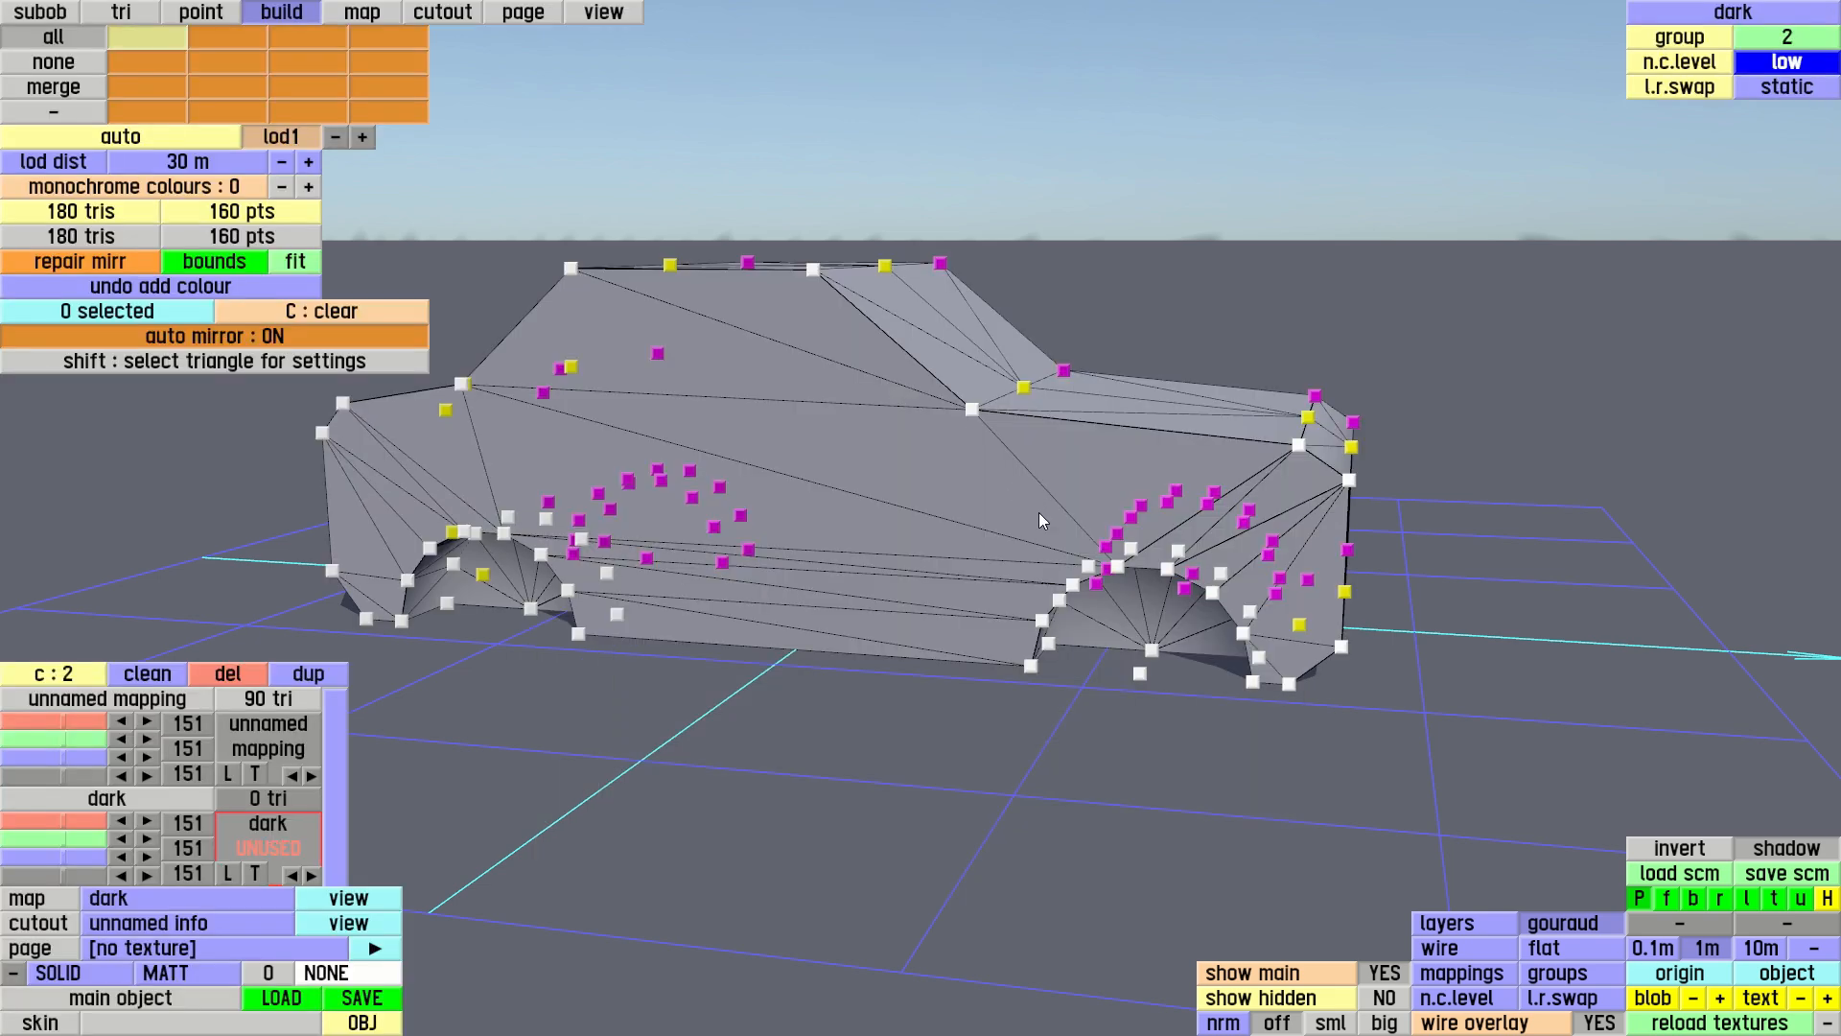
In the right side view, select the front wheel arch's seven inner fan triangles and assign them to the dark colour
{"action": "key", "text": "r"}
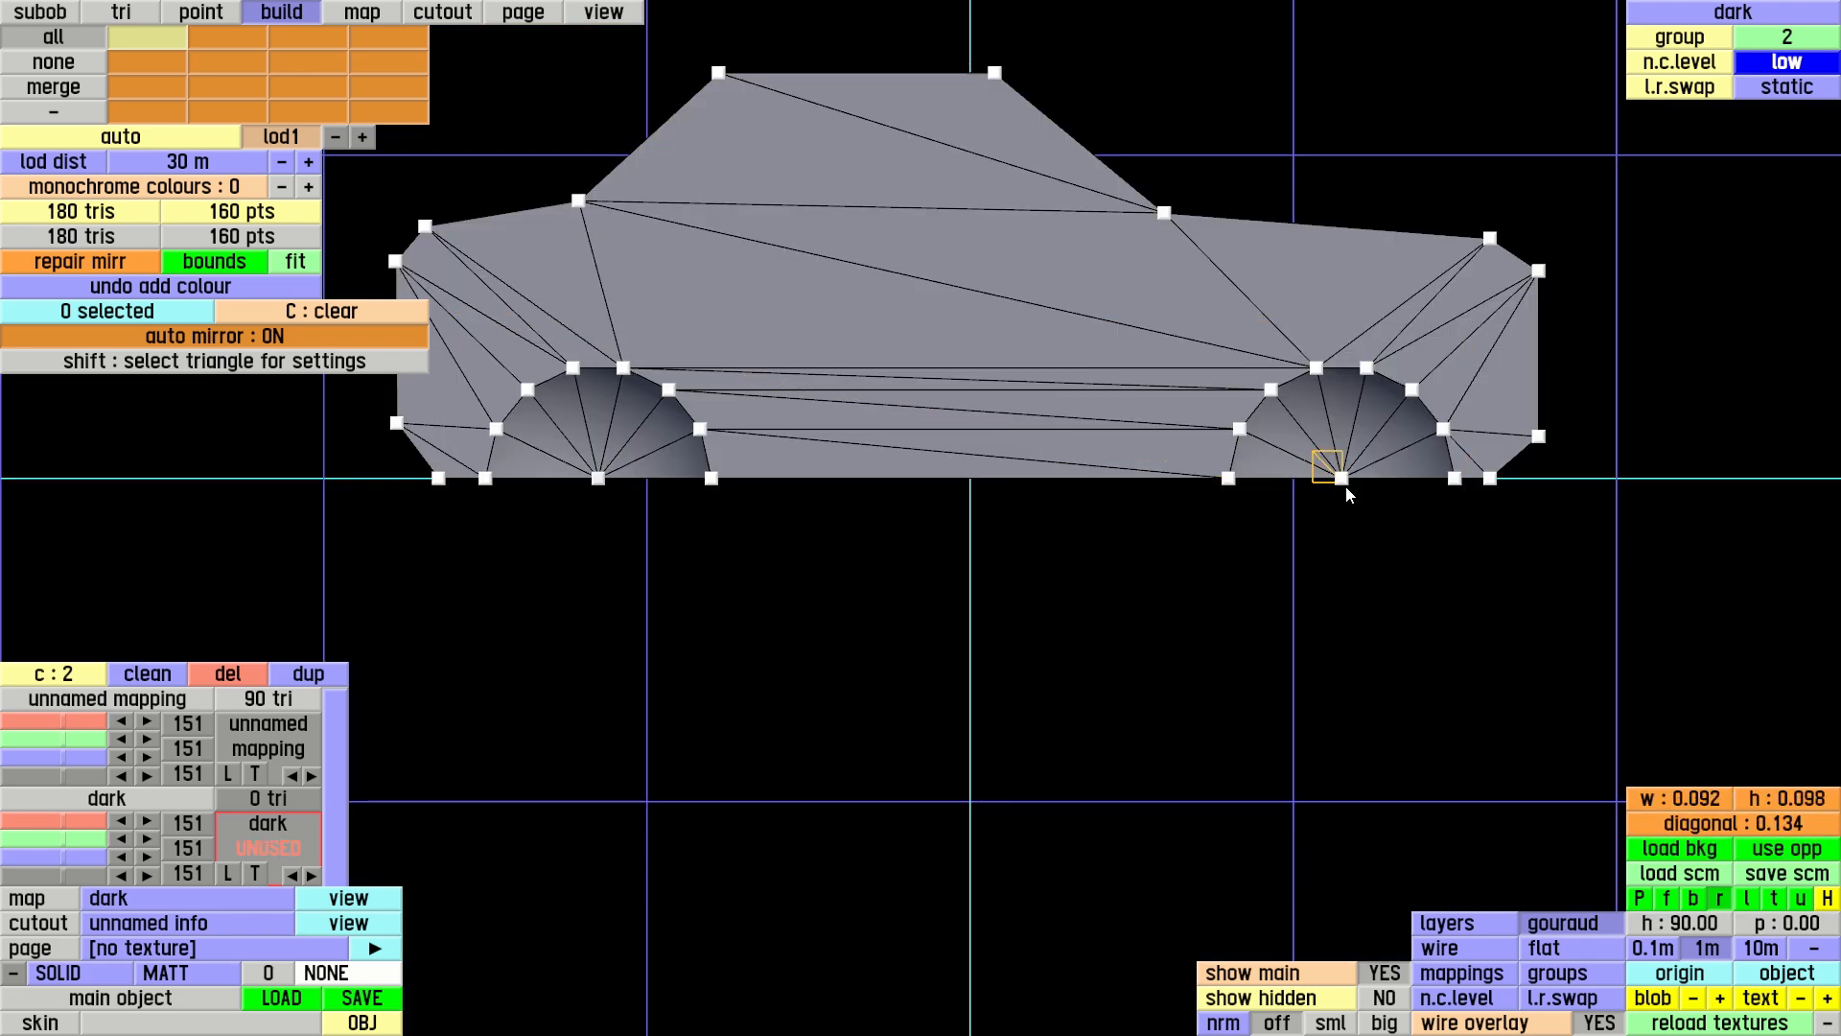
{"action": "left_click", "coordinate": [128, 11]}
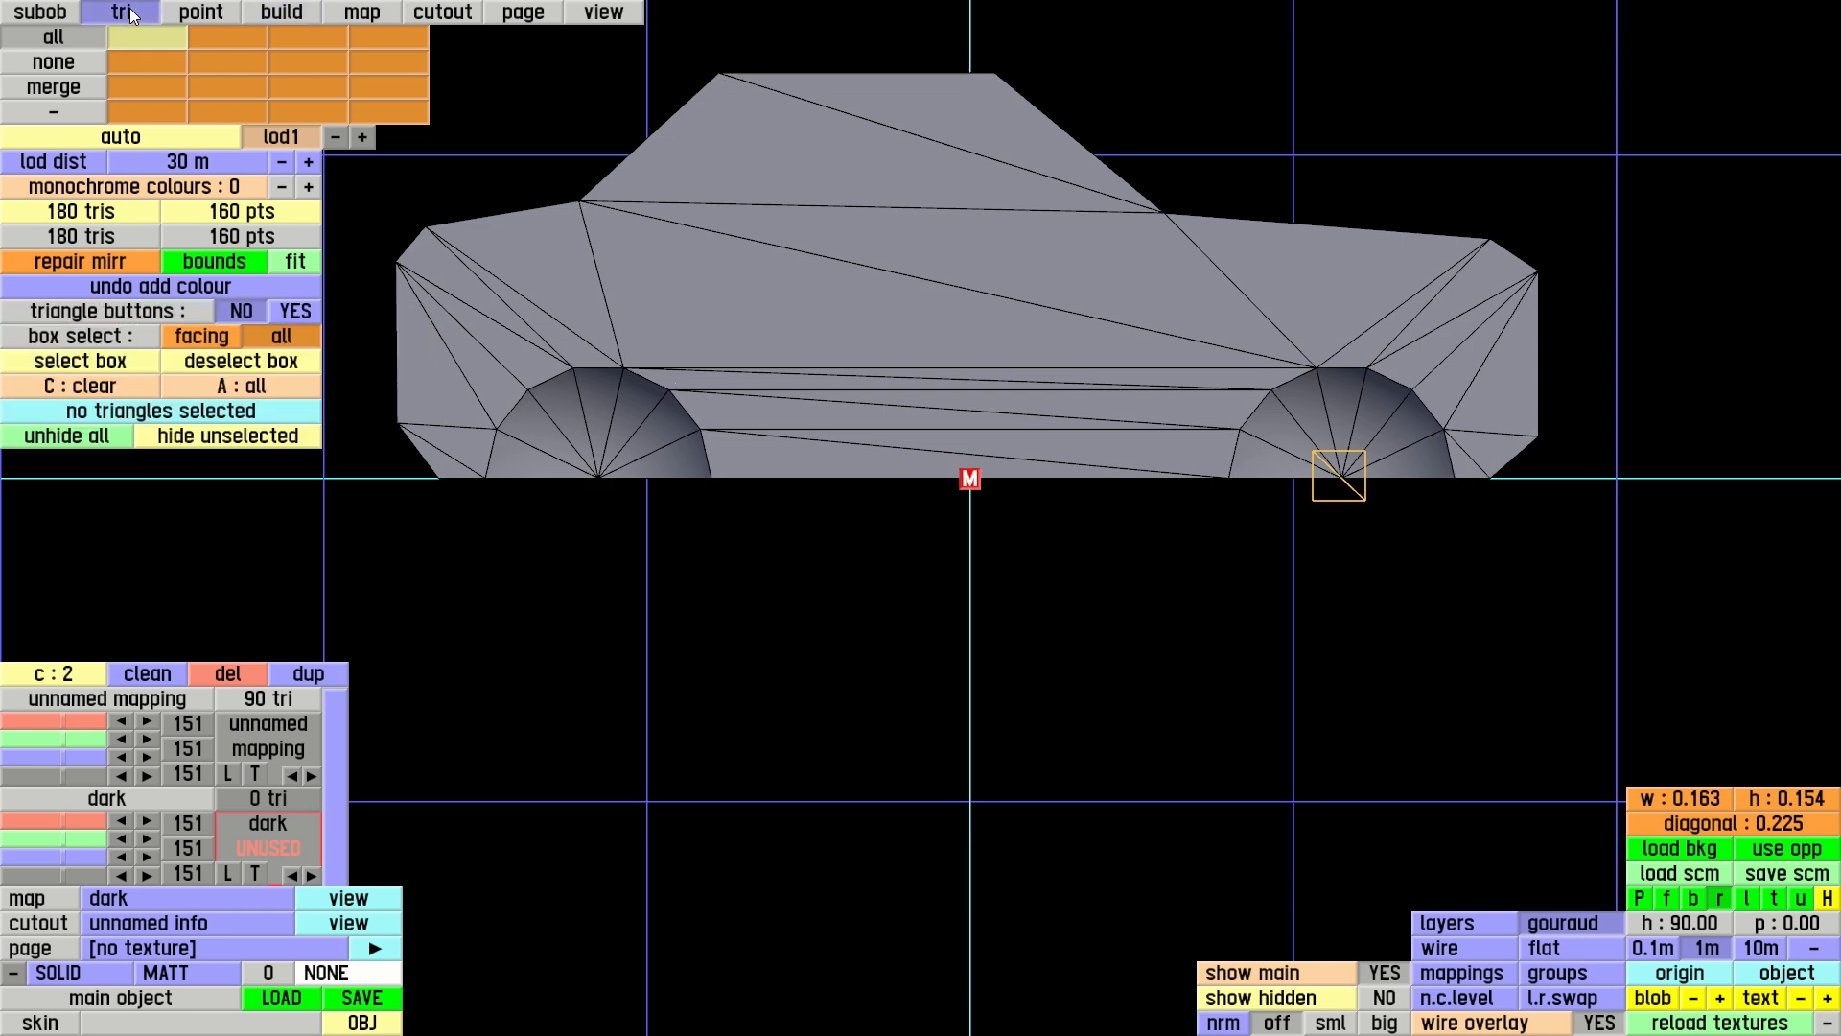
{"action": "left_click", "coordinate": [1344, 478]}
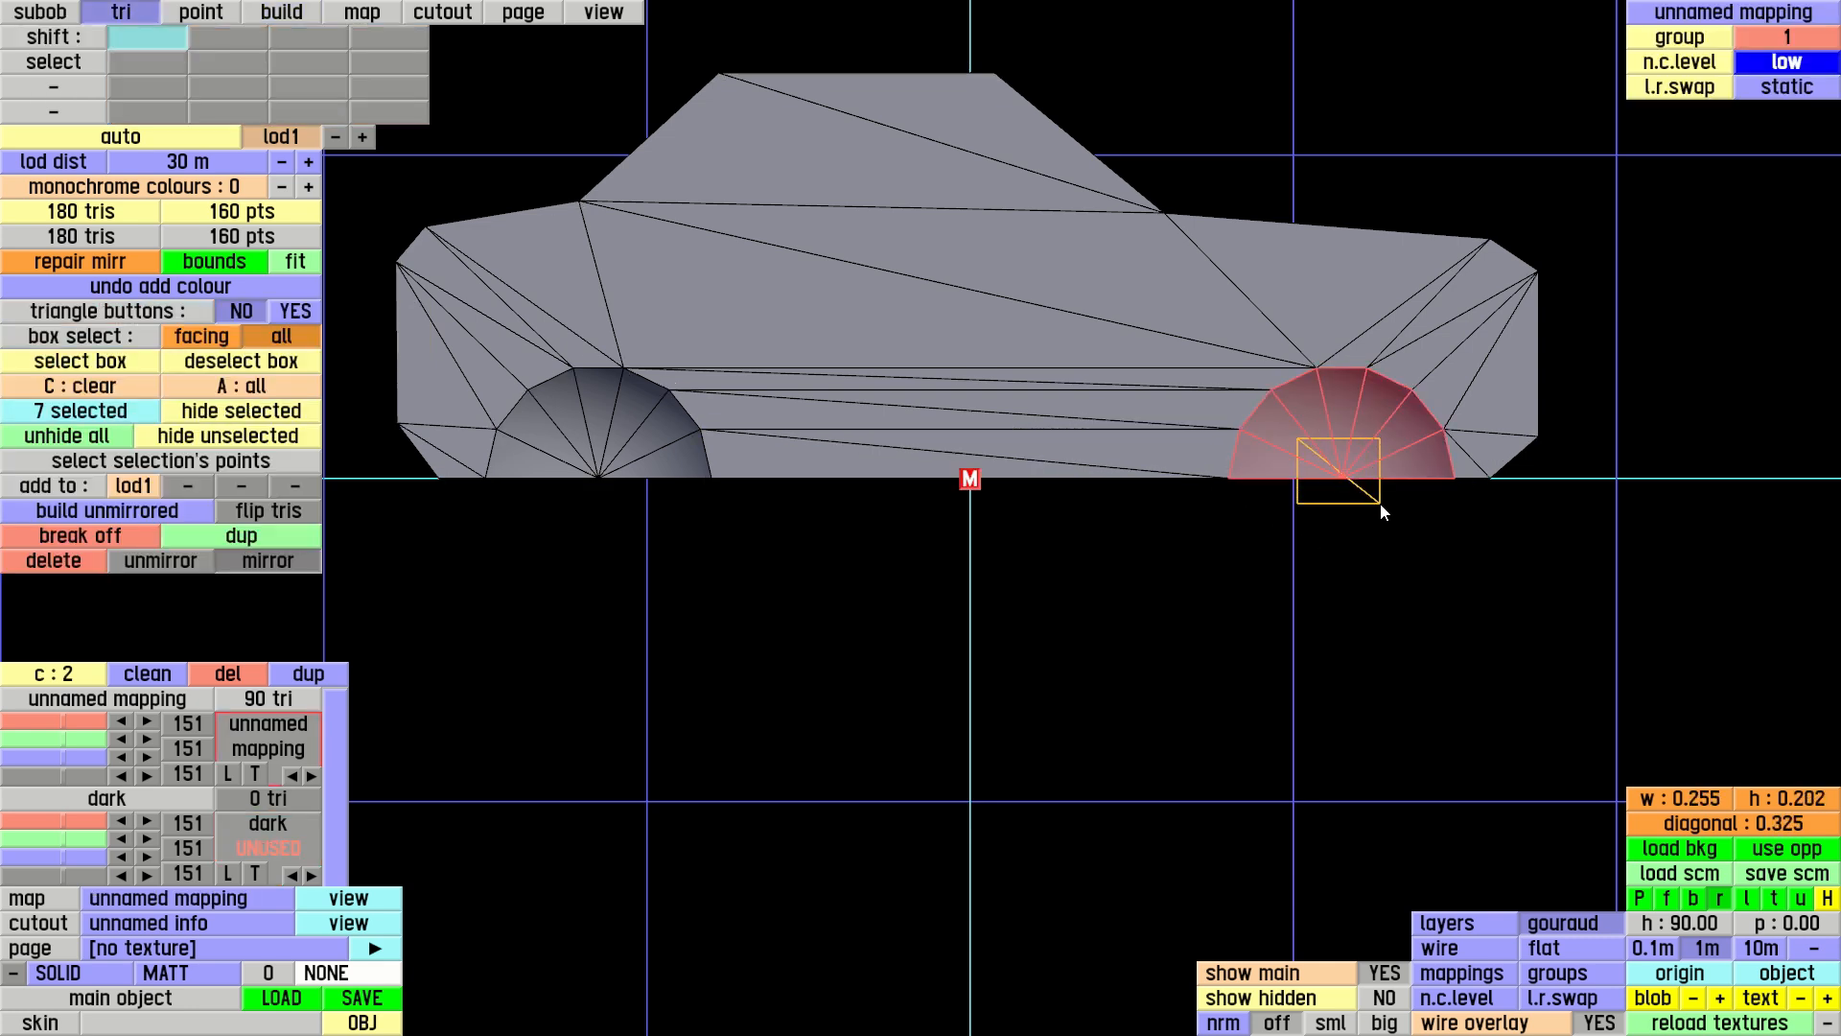
{"action": "left_click", "coordinate": [268, 834]}
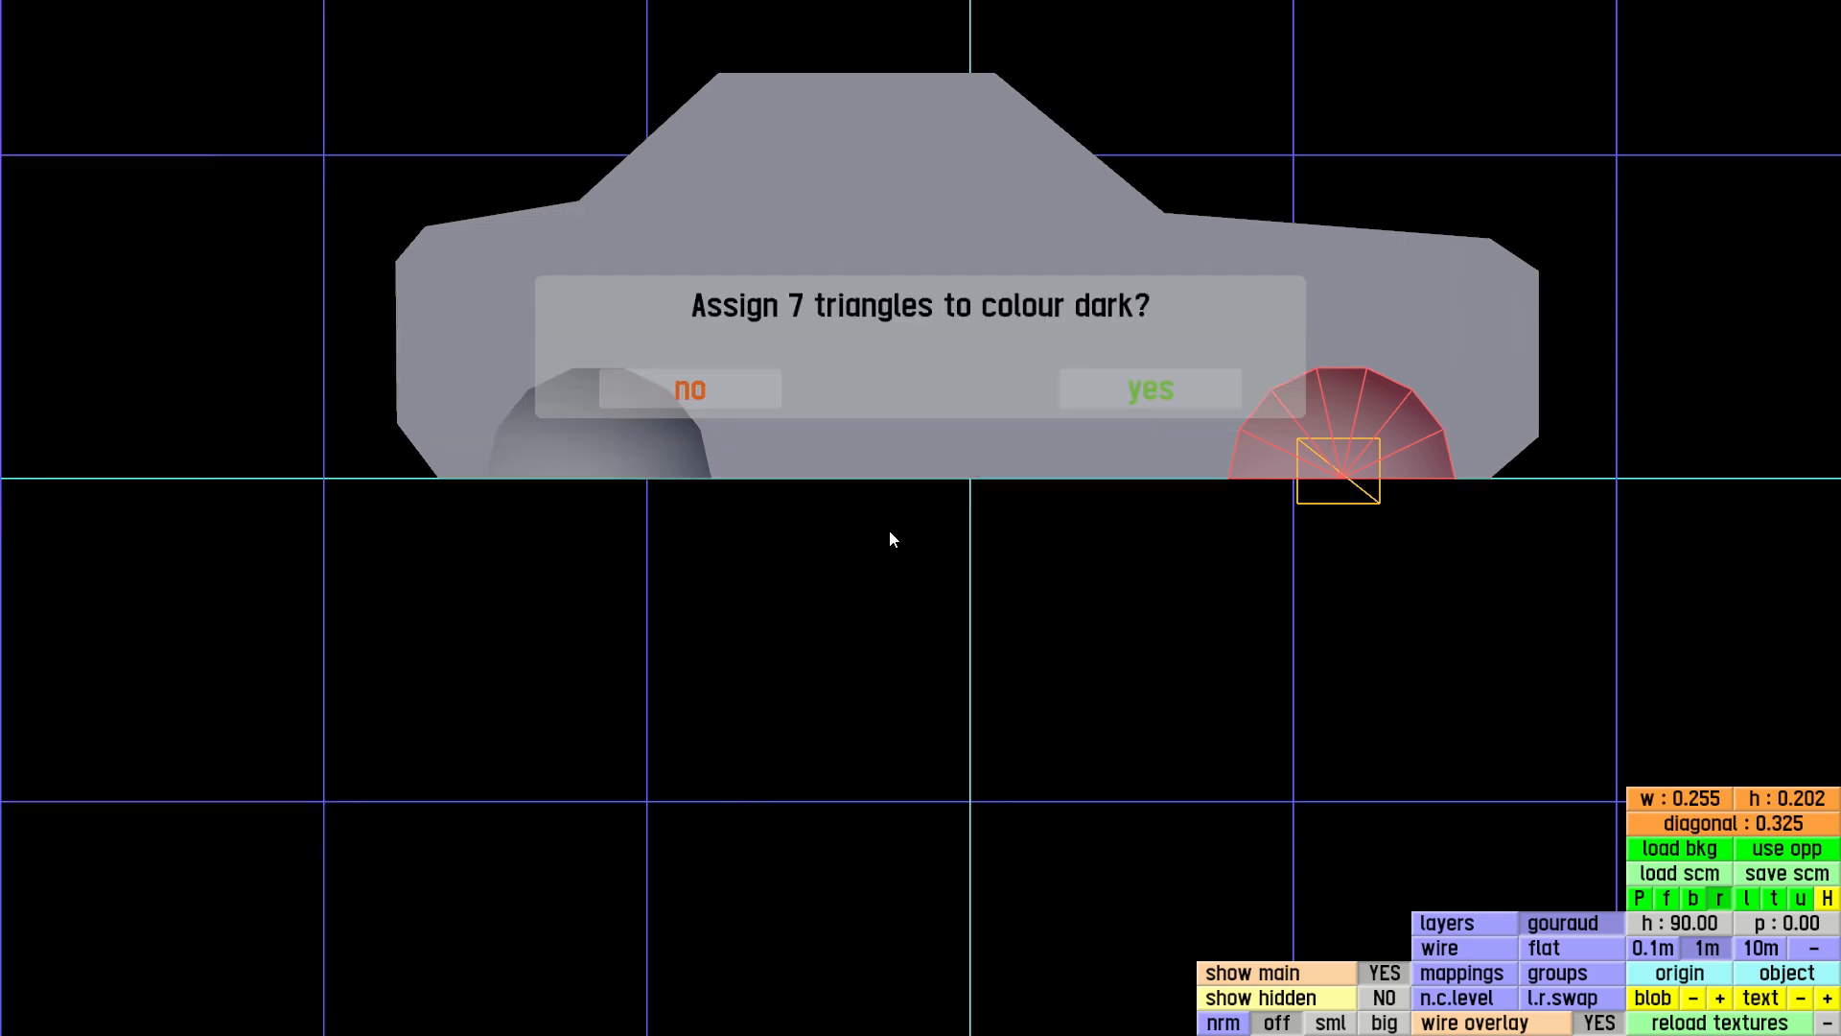
{"action": "left_click", "coordinate": [1129, 396]}
Assign the rear wheel arch's seven inner fan triangles to the dark colour and darken that mapping to a grey of 72
{"action": "left_click_drag", "start_coordinate": [559, 437], "coordinate": [632, 498]}
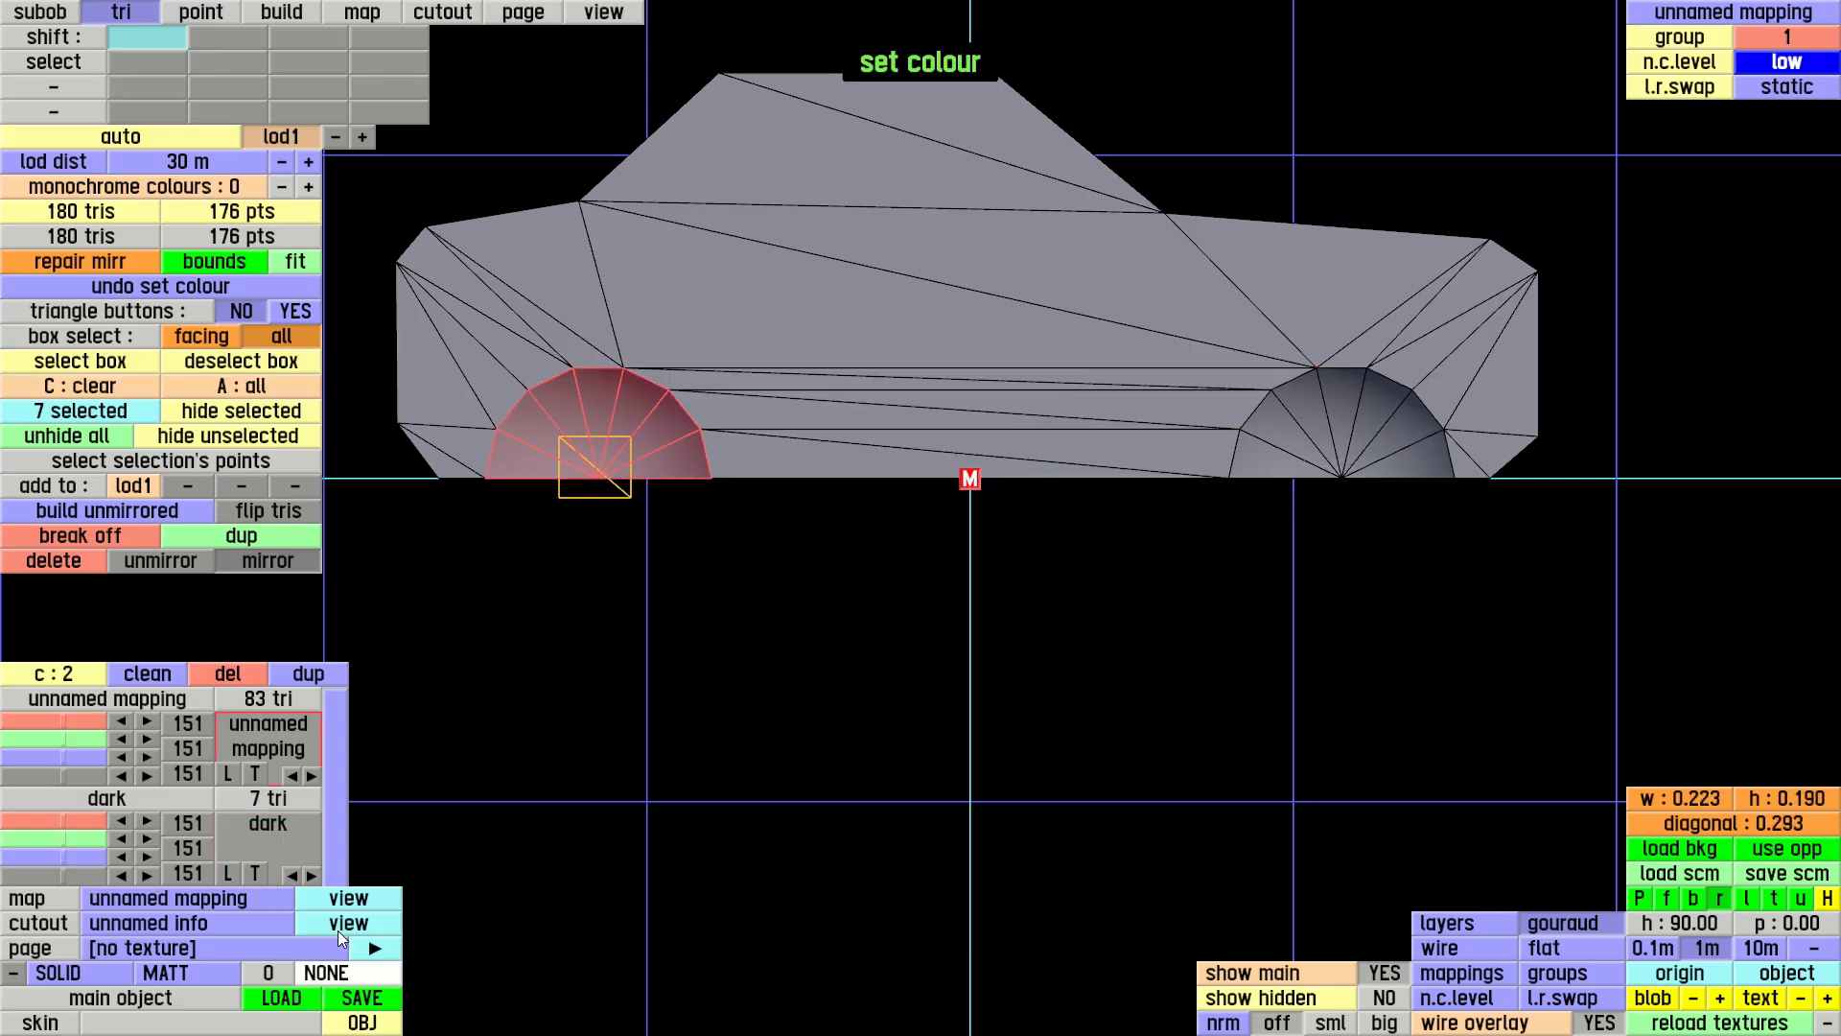
{"action": "left_click", "coordinate": [275, 840]}
{"action": "left_click", "coordinate": [1165, 389]}
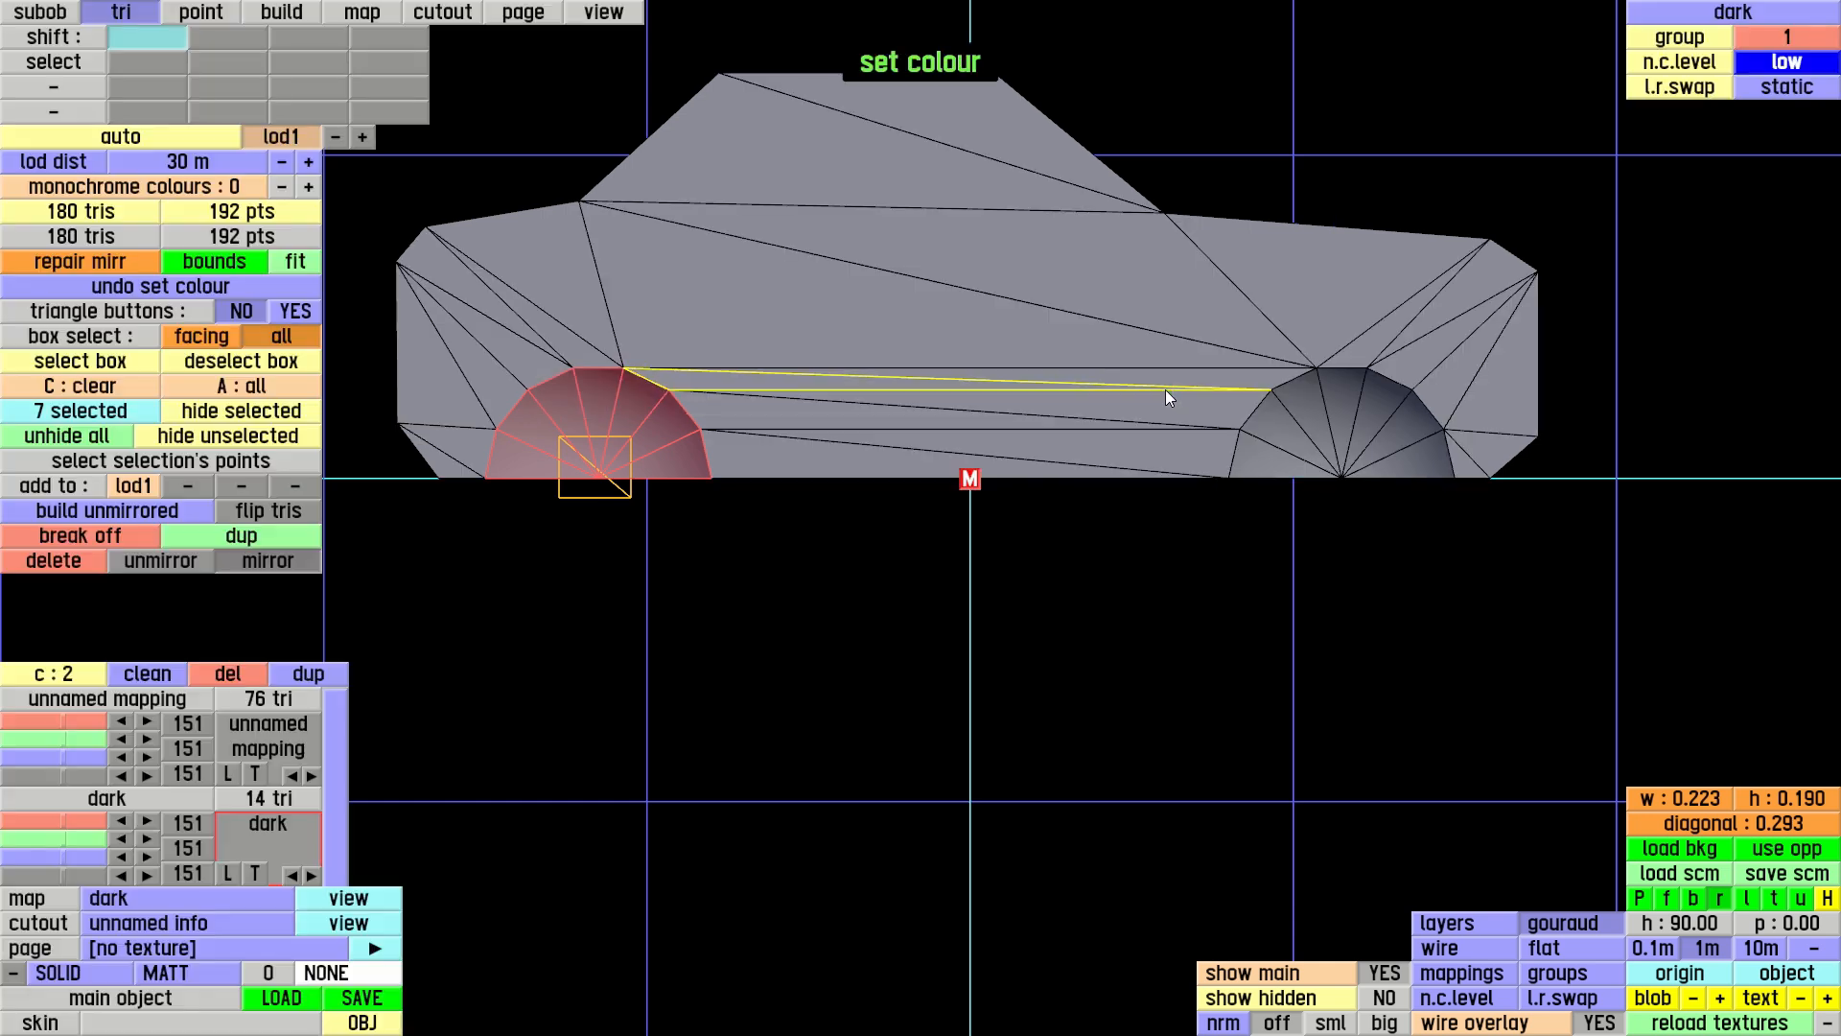
{"action": "left_click_drag", "start_coordinate": [94, 878], "coordinate": [42, 876]}
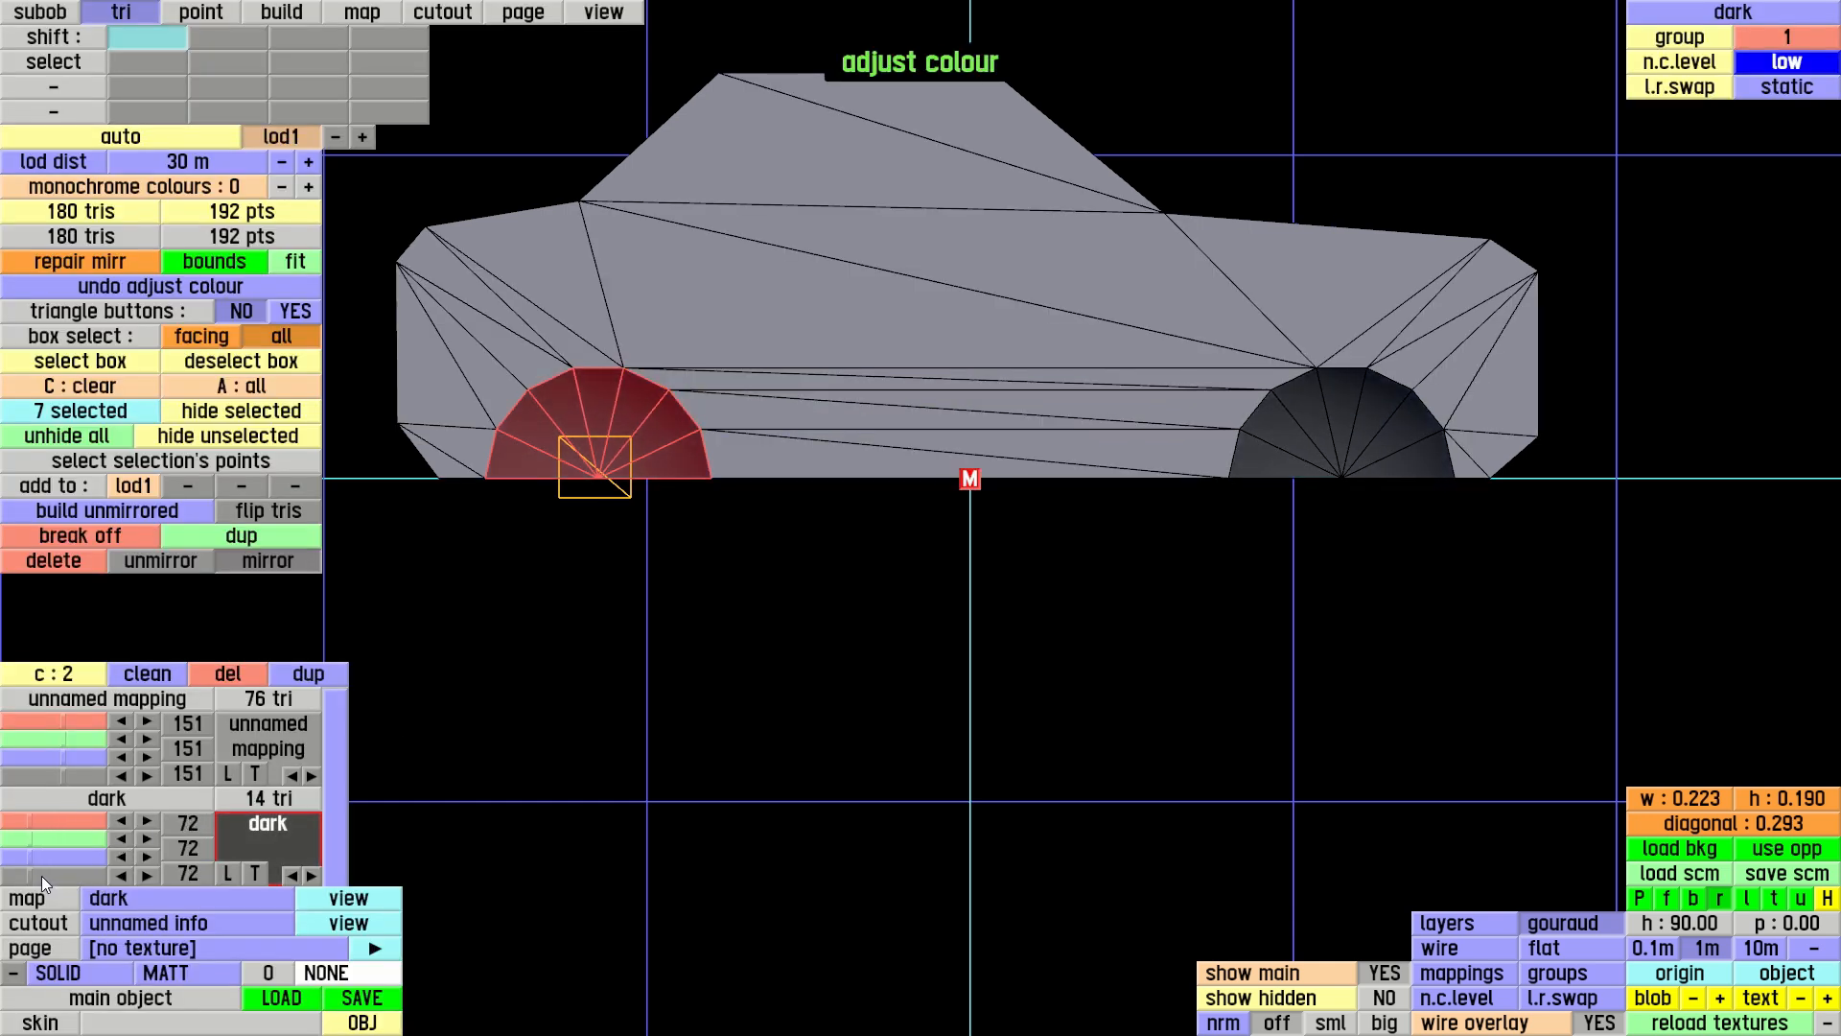
Select the fourteen triangles of the rear wheel arch's inner rim strip in perspective view and assign them to the dark colour
{"action": "left_click", "coordinate": [1639, 899]}
{"action": "middle_click_drag", "start_coordinate": [1010, 652], "coordinate": [1171, 549]}
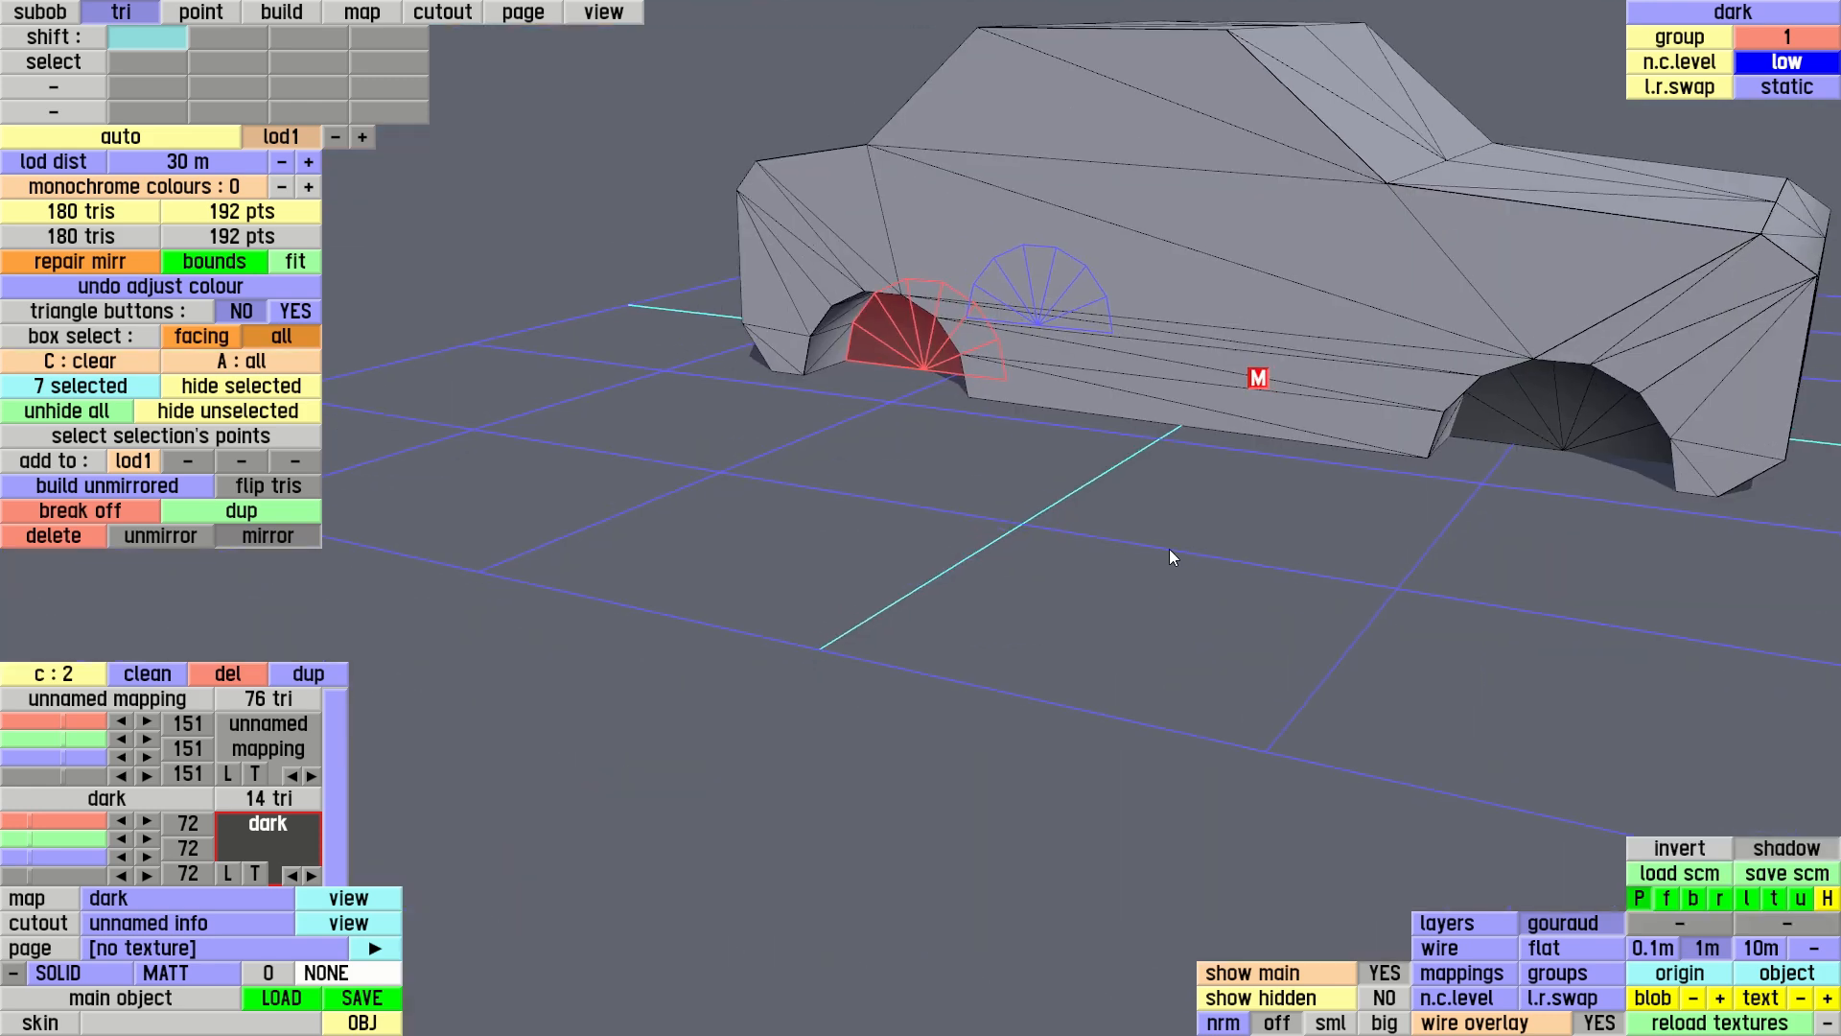
{"action": "scroll", "coordinate": [927, 589], "scroll_direction": "up", "scroll_amount": 3}
{"action": "middle_click_drag", "start_coordinate": [960, 416], "coordinate": [914, 554]}
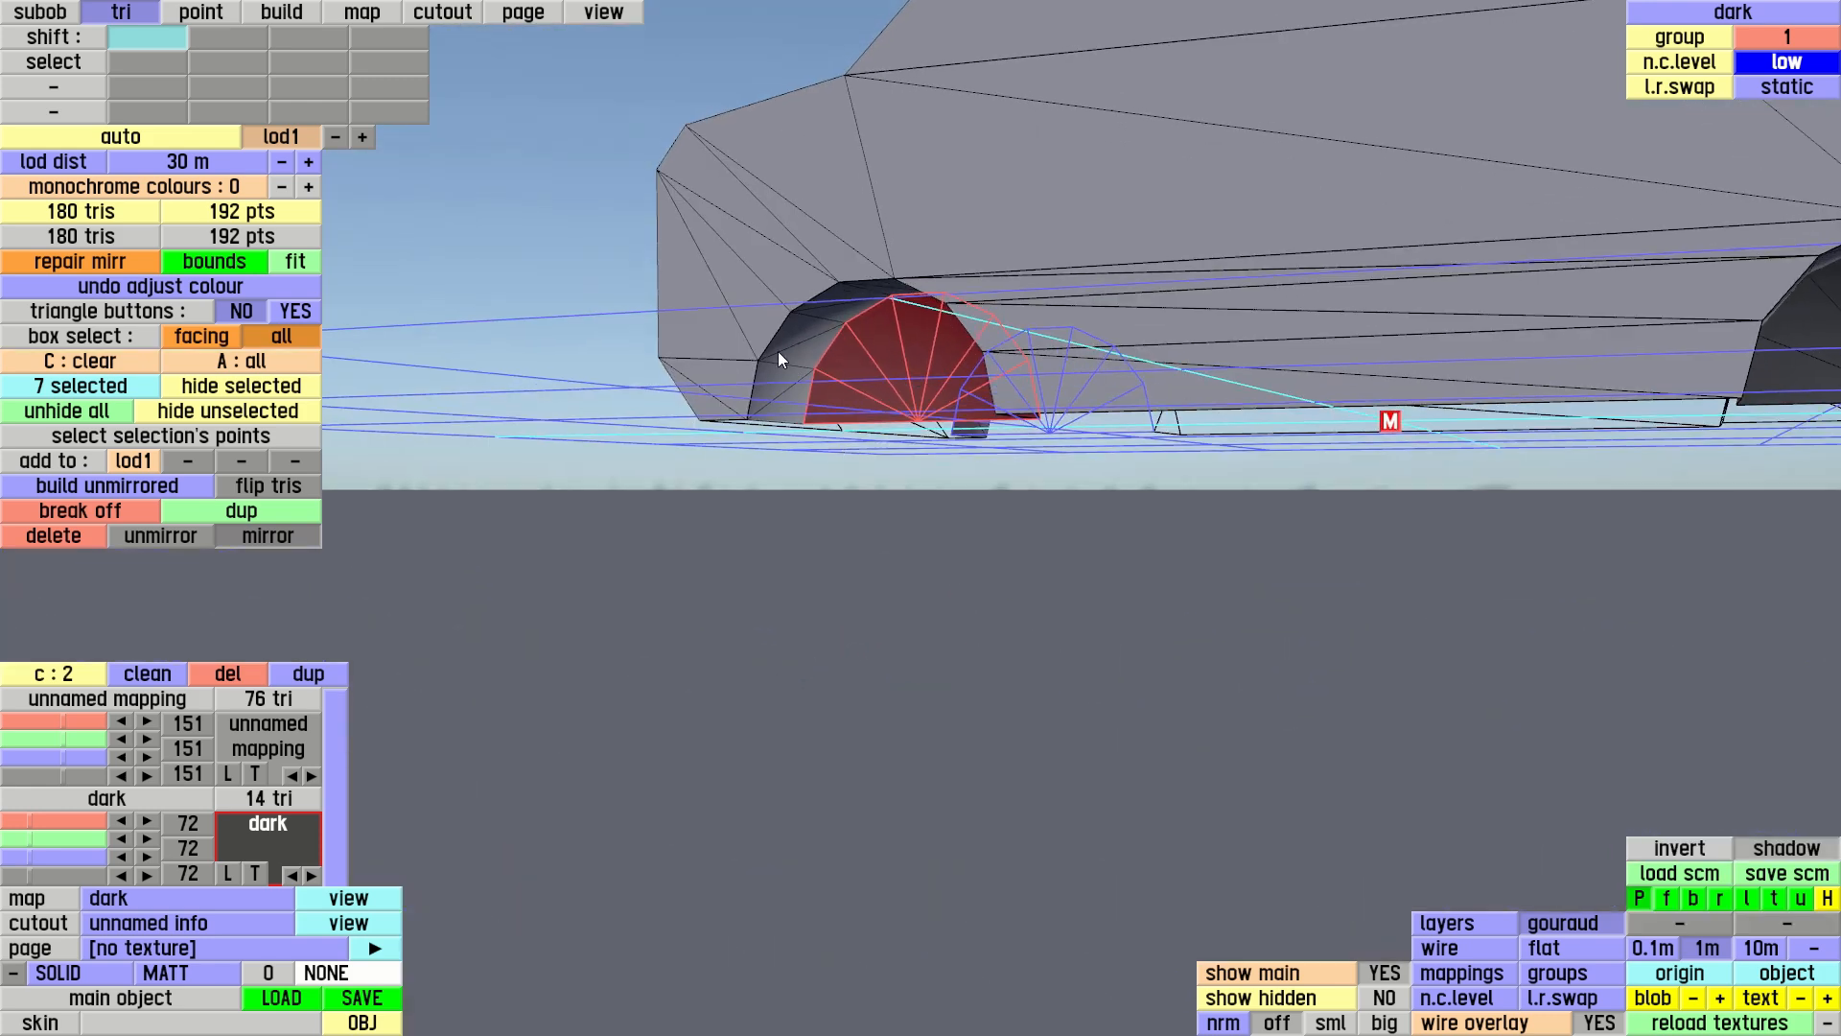
{"action": "key", "text": "ctrl"}
{"action": "key", "text": "shift"}
{"action": "right_click_drag", "start_coordinate": [959, 296], "coordinate": [744, 515]}
{"action": "scroll", "coordinate": [744, 515], "scroll_direction": "up", "scroll_amount": 4}
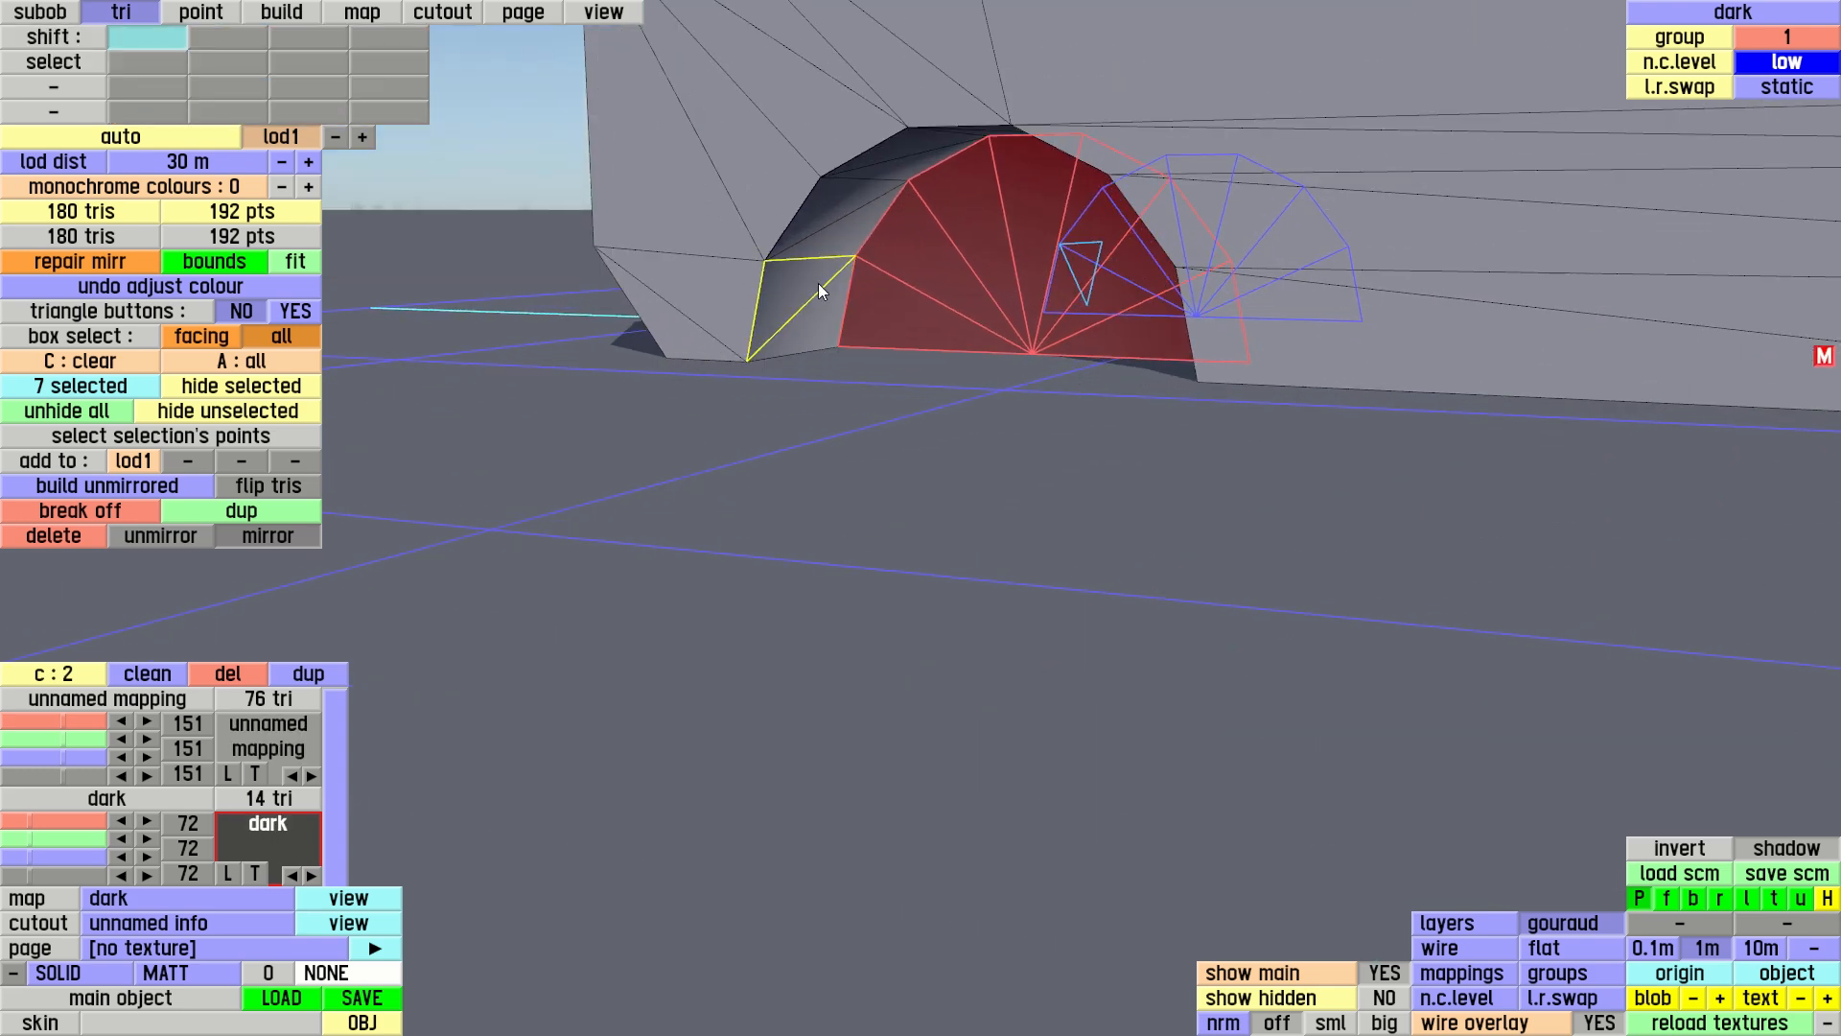
{"action": "key", "text": "shift"}
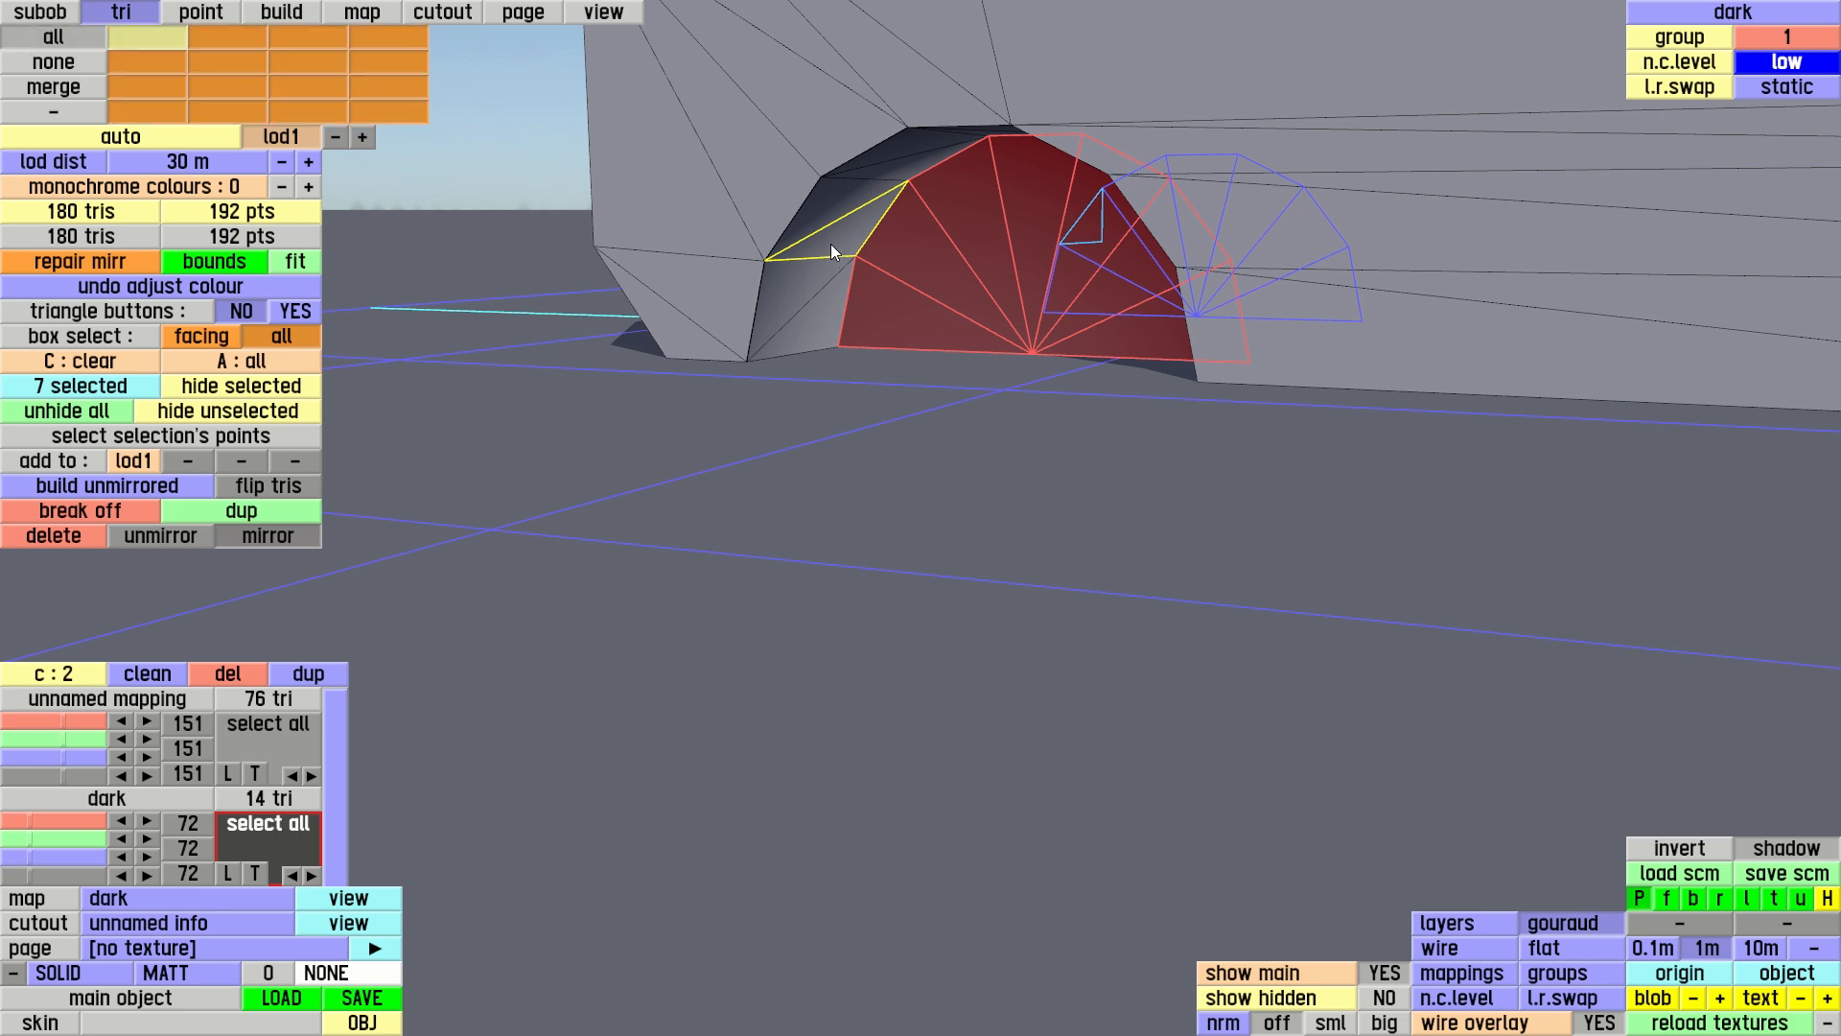
{"action": "left_click", "coordinate": [831, 243], "text": "shift"}
{"action": "right_click_drag", "start_coordinate": [1024, 510], "coordinate": [772, 536]}
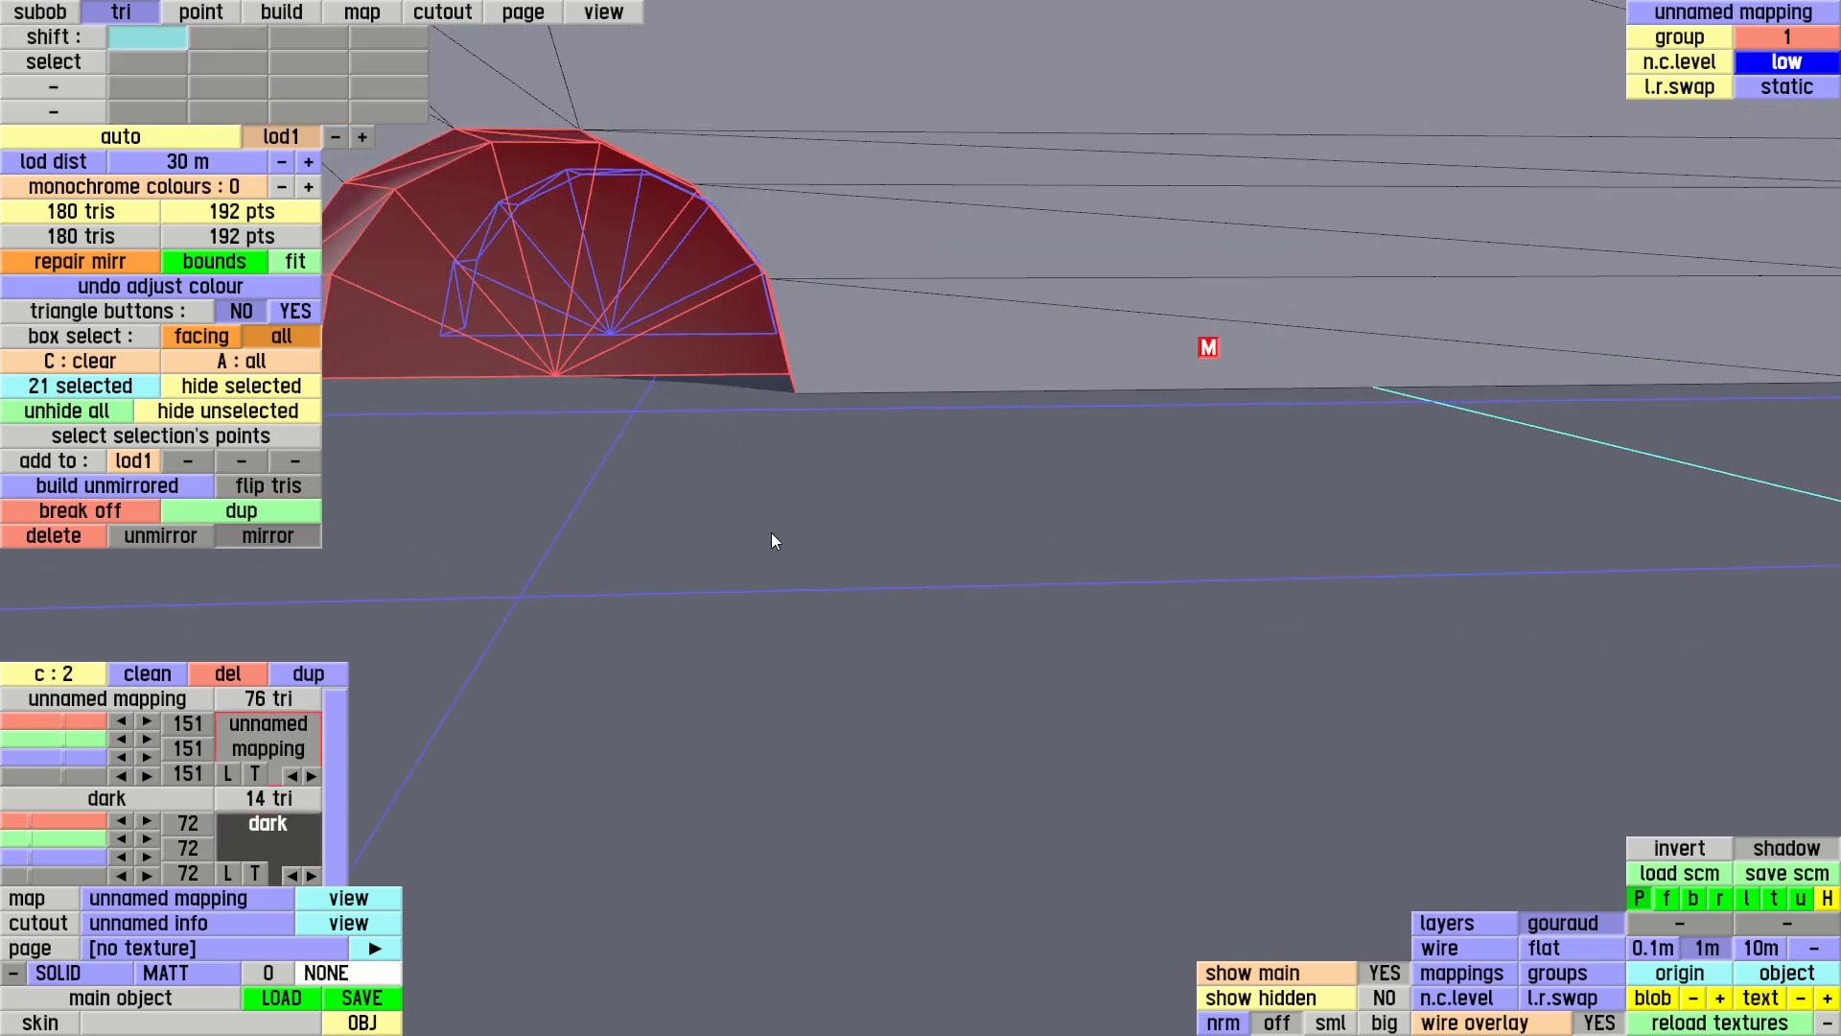
{"action": "right_click_drag", "start_coordinate": [1061, 251], "coordinate": [1673, 188]}
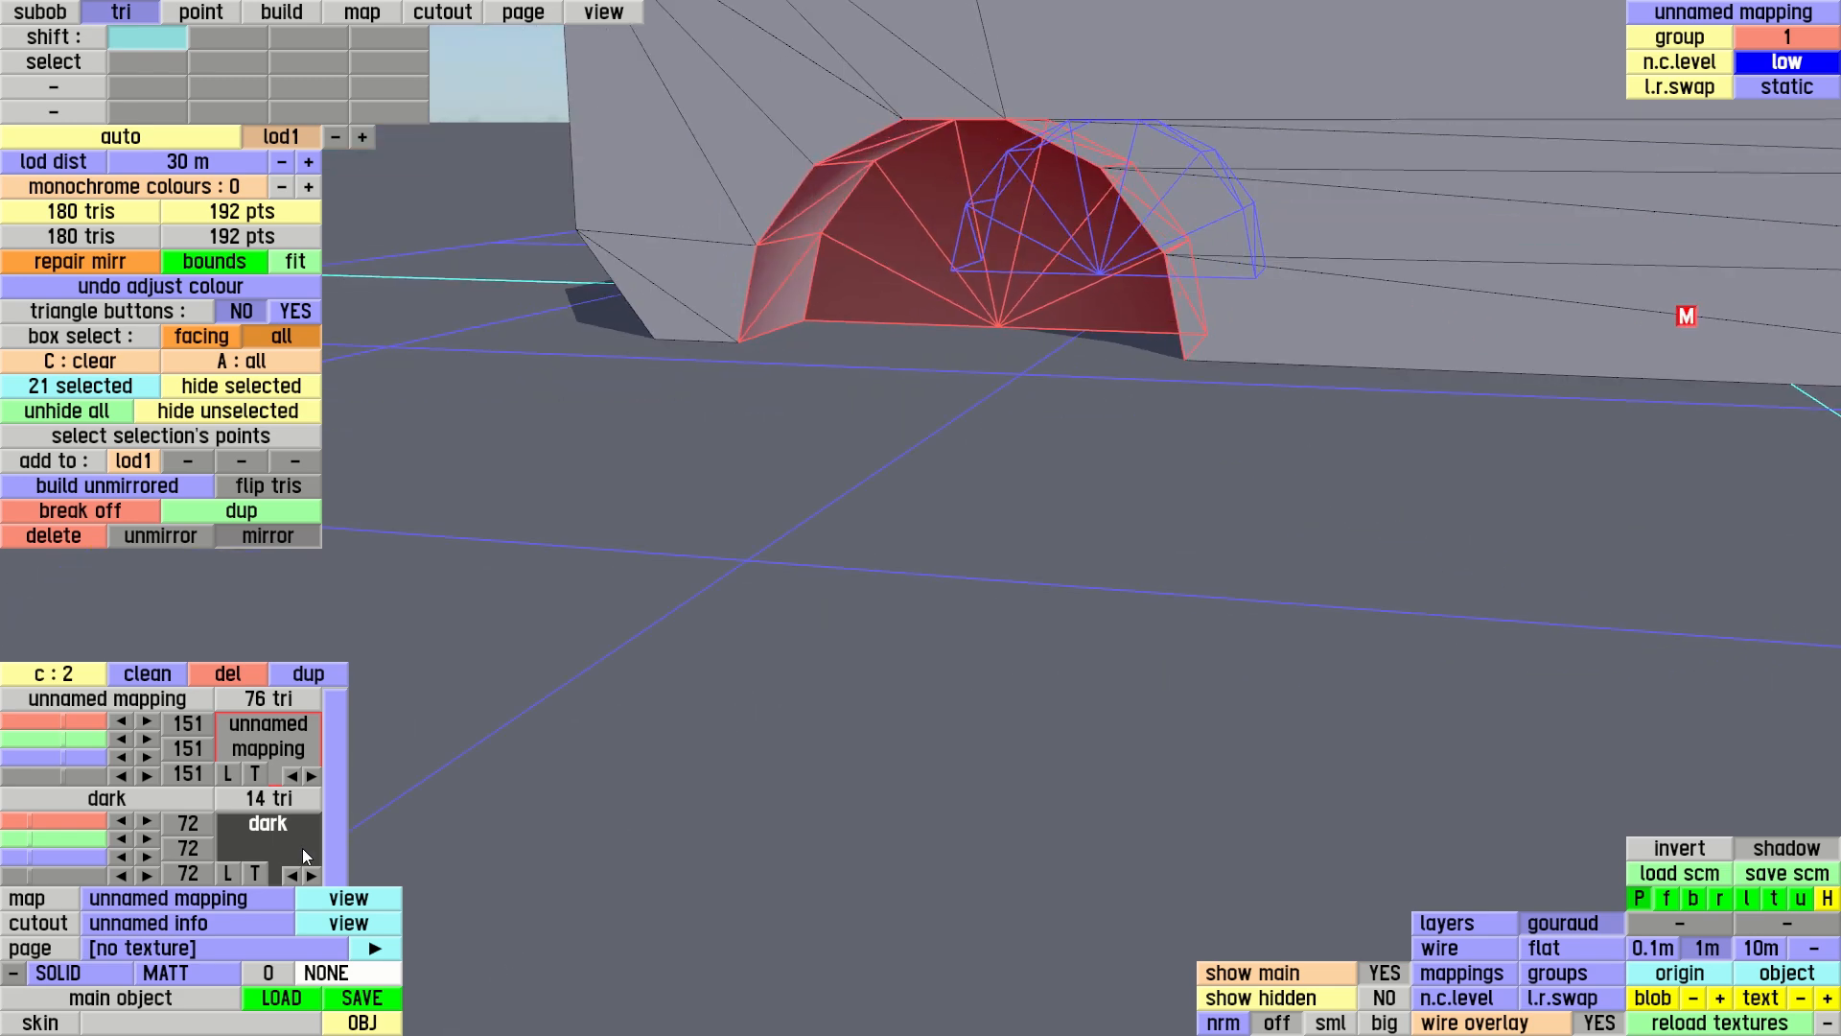
{"action": "left_click", "coordinate": [272, 834]}
{"action": "left_click", "coordinate": [1214, 388]}
Add the front wheel arch's inner rim strip triangles to the selection and assign them to the dark colour
{"action": "right_click_drag", "start_coordinate": [1174, 399], "coordinate": [831, 612]}
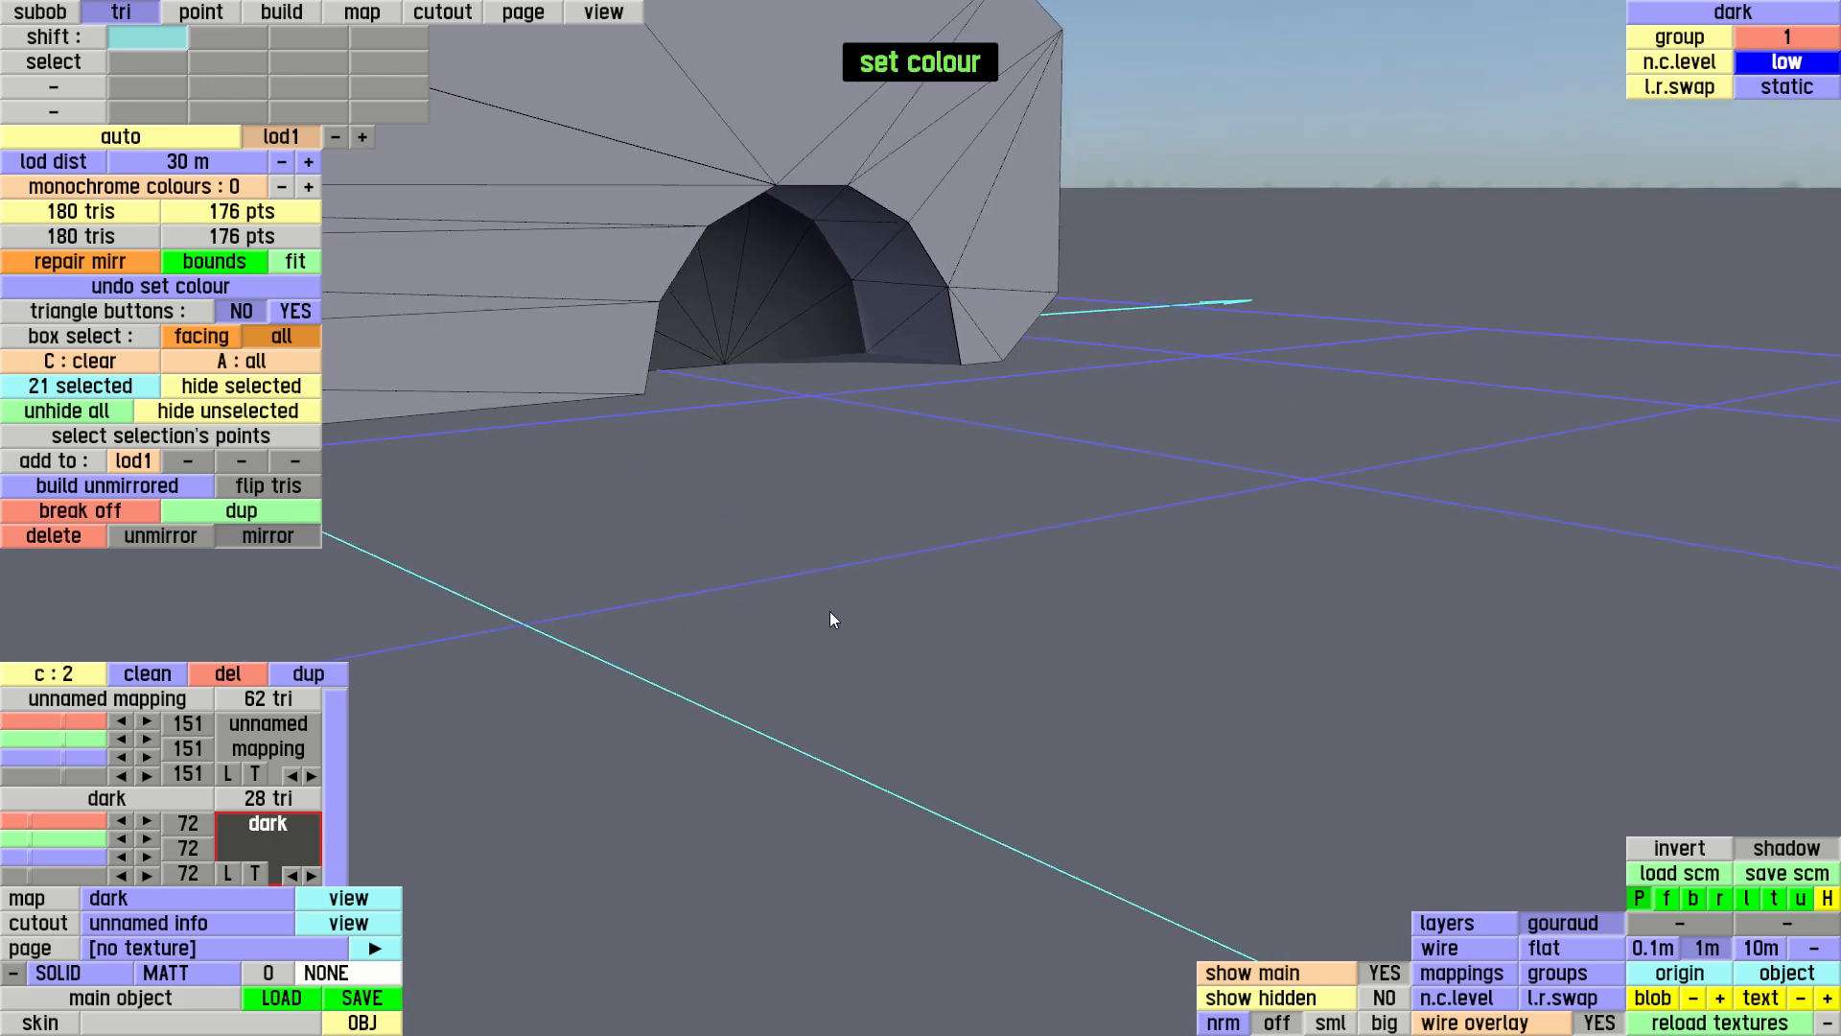
{"action": "left_click", "coordinate": [884, 325], "text": "shift"}
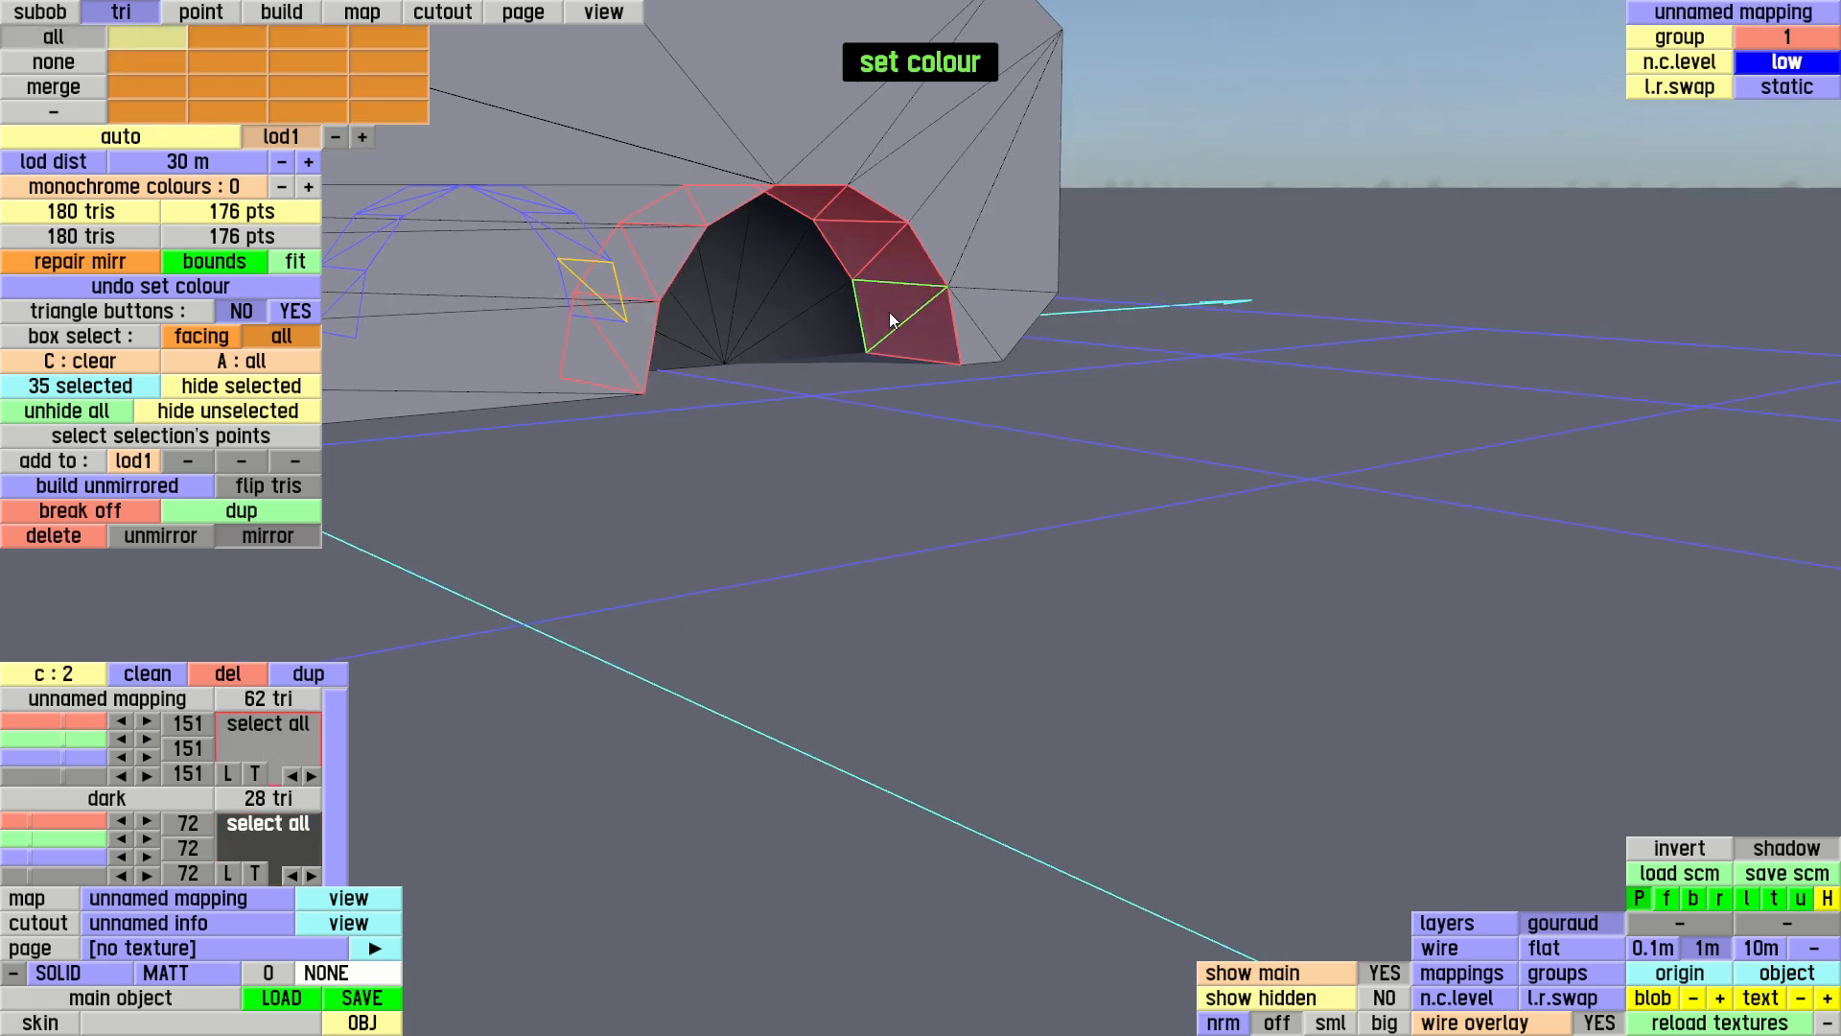
{"action": "left_click", "coordinate": [271, 838]}
{"action": "left_click", "coordinate": [1109, 391]}
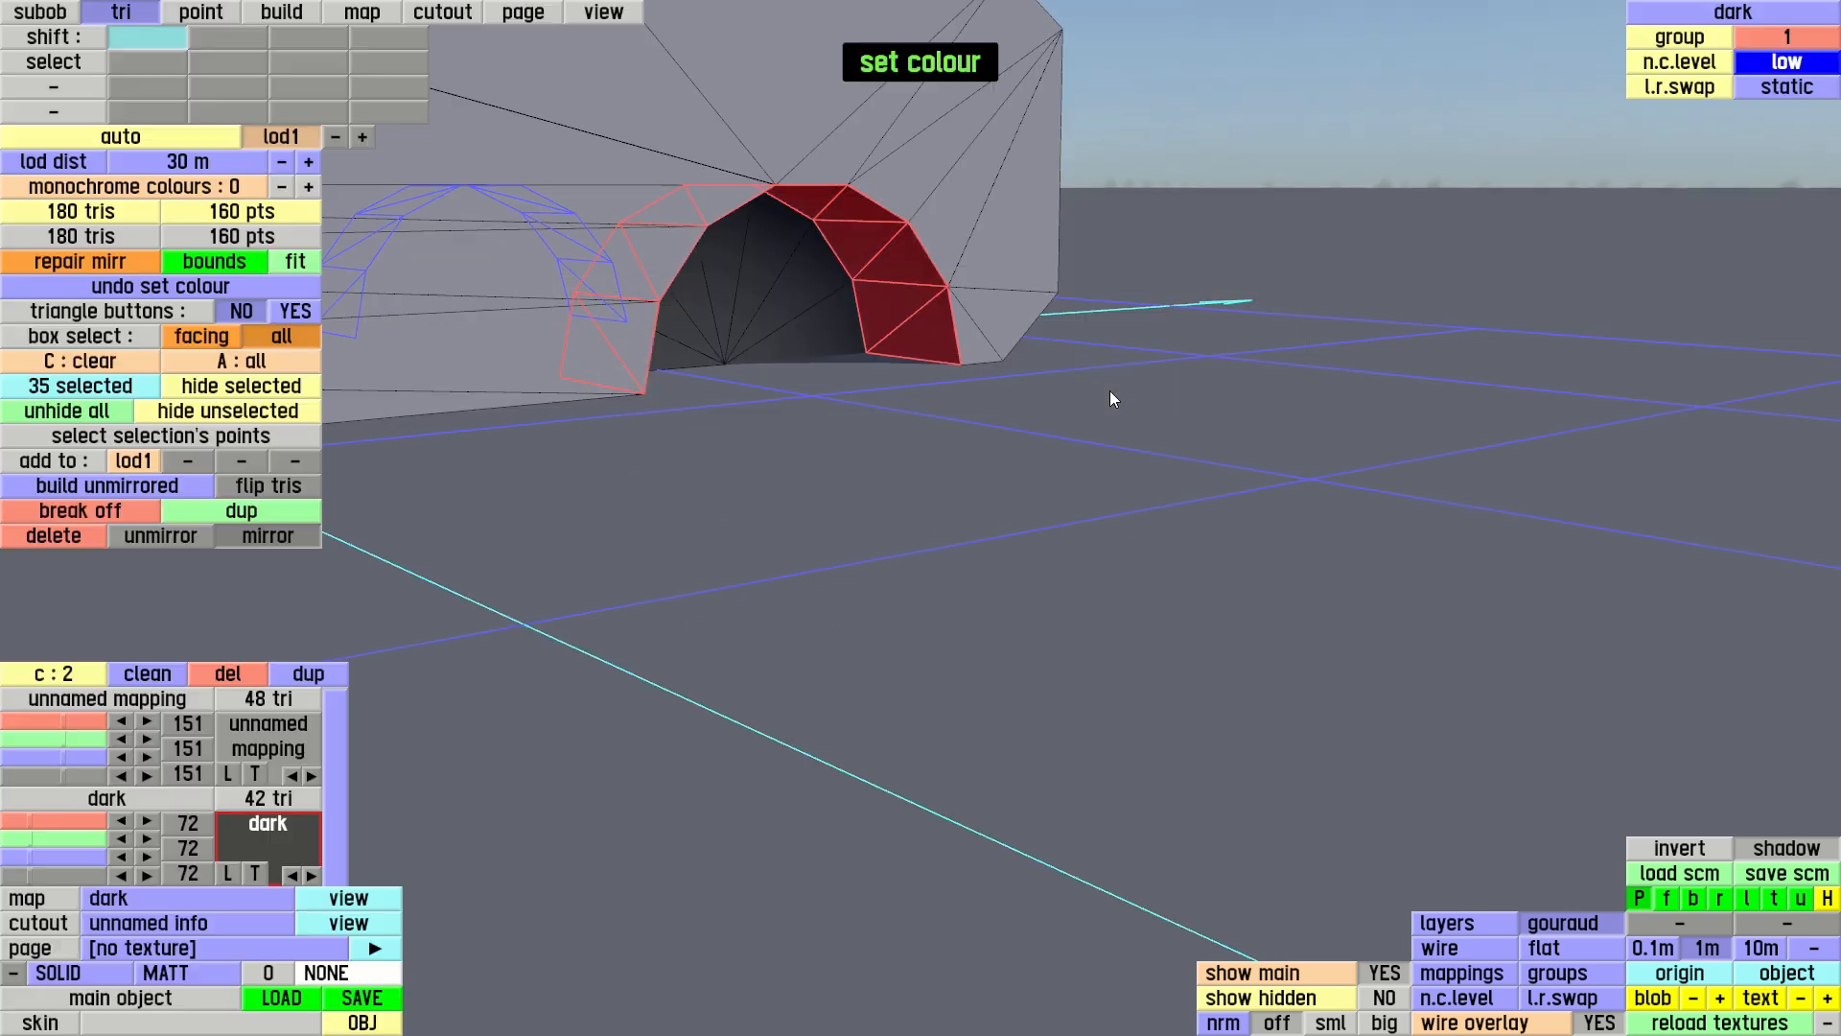
Examine the shaded car body without wireframe from several angles and from the back, checking the wheel arches and side profile
{"action": "left_click", "coordinate": [608, 14]}
{"action": "right_click_drag", "start_coordinate": [1047, 372], "coordinate": [1383, 369]}
{"action": "scroll", "coordinate": [1114, 450], "scroll_direction": "down", "scroll_amount": 3}
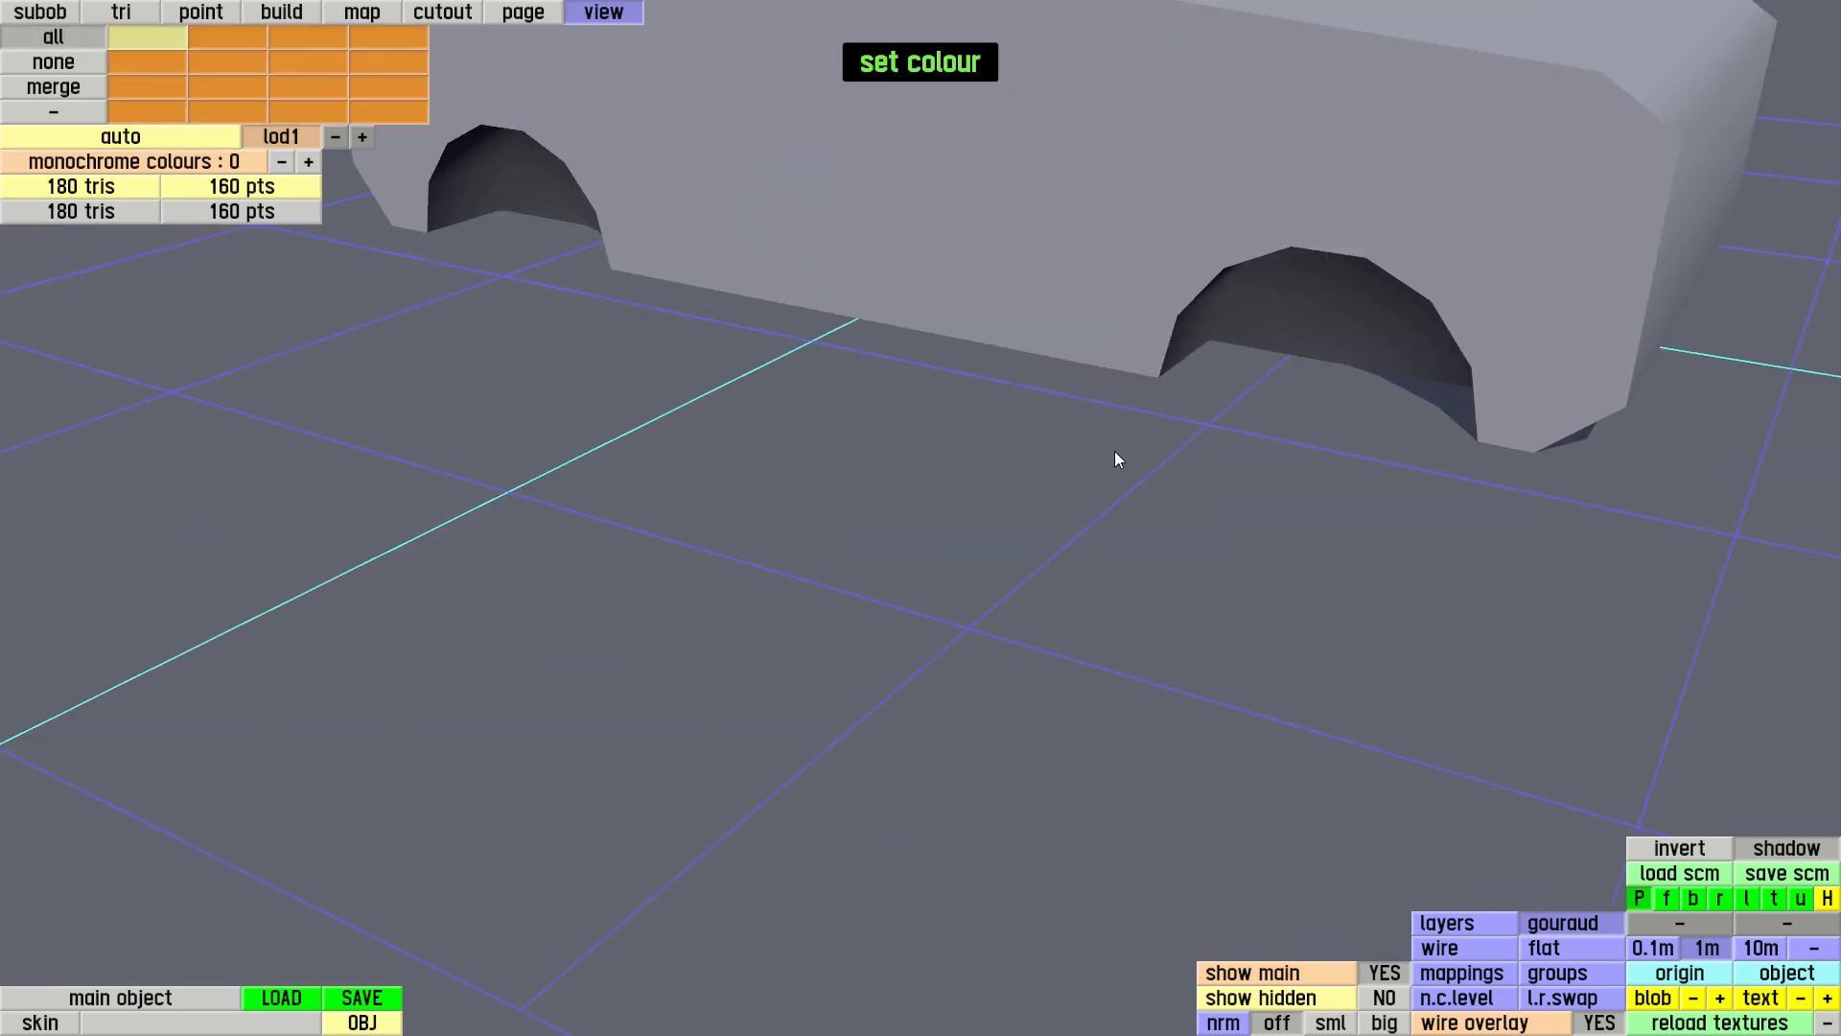
{"action": "right_click_drag", "start_coordinate": [830, 315], "coordinate": [806, 405]}
{"action": "scroll", "coordinate": [1096, 292], "scroll_direction": "down", "scroll_amount": 5}
{"action": "right_click_drag", "start_coordinate": [1016, 232], "coordinate": [735, 437]}
{"action": "key", "text": "b"}
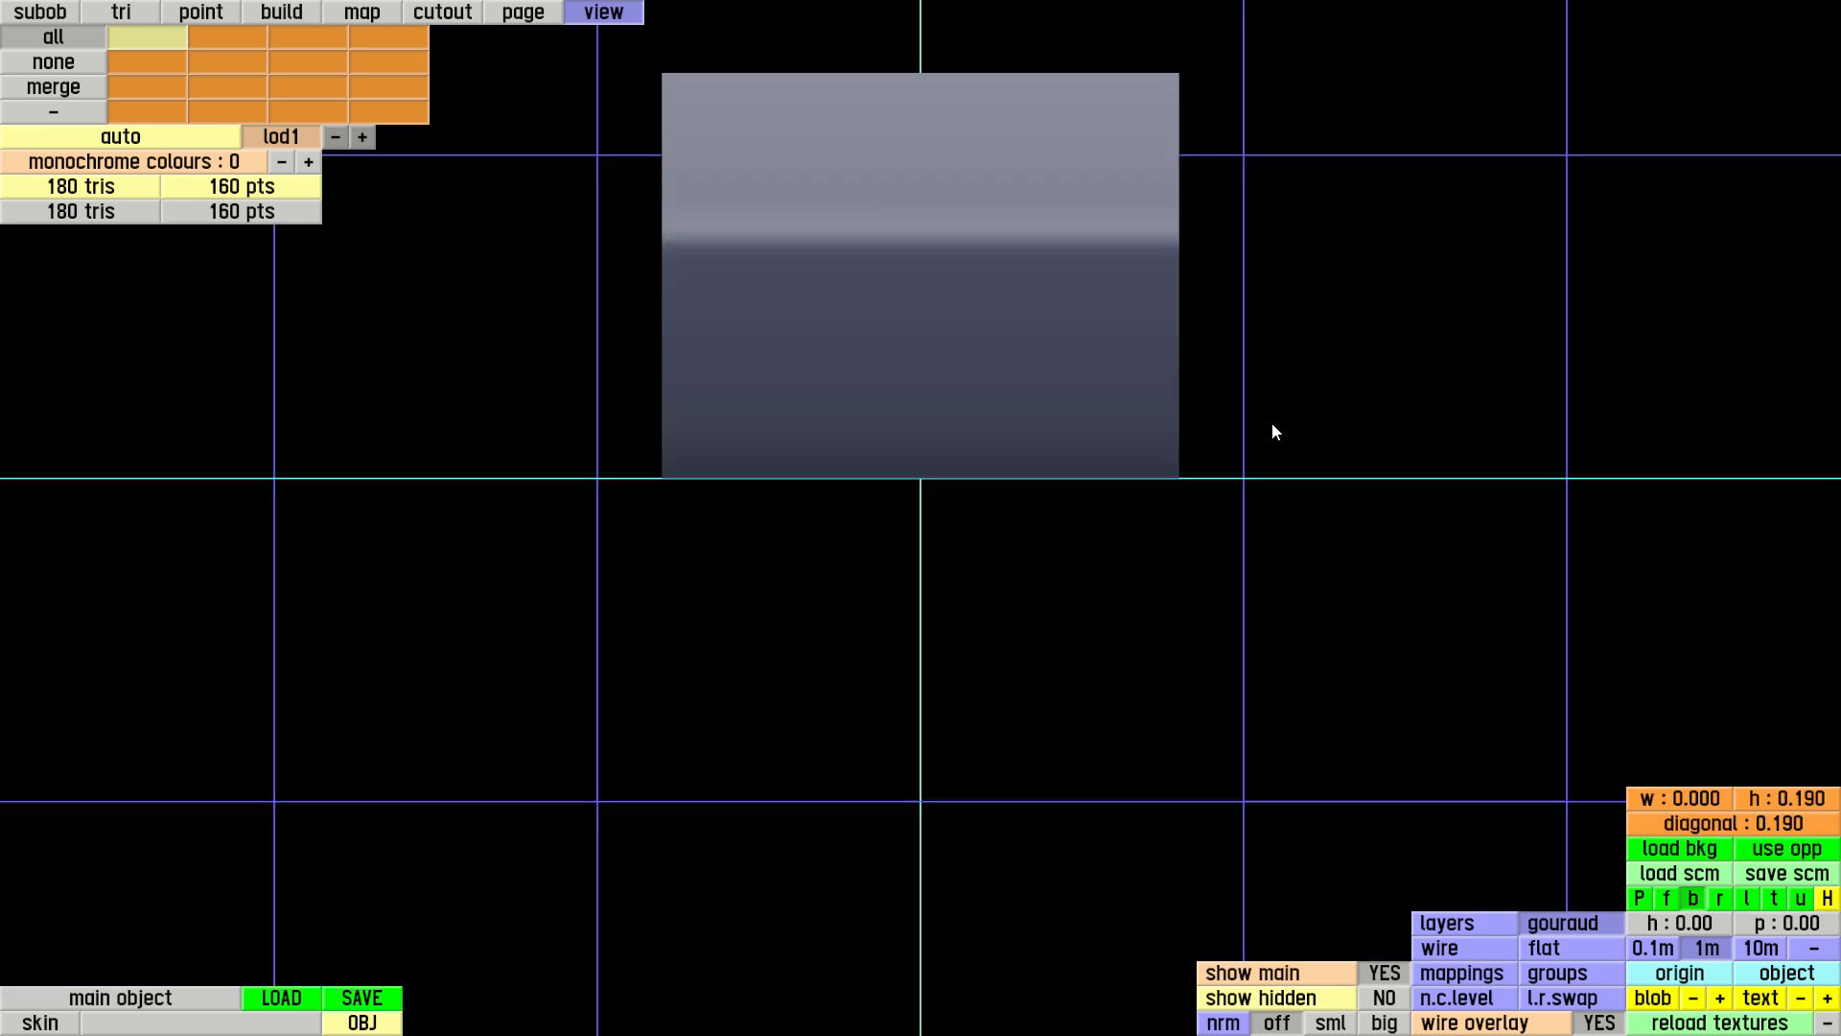
{"action": "right_click_drag", "start_coordinate": [1352, 252], "coordinate": [1231, 436]}
{"action": "left_click_drag", "start_coordinate": [1021, 230], "coordinate": [1102, 307]}
{"action": "key", "text": "p"}
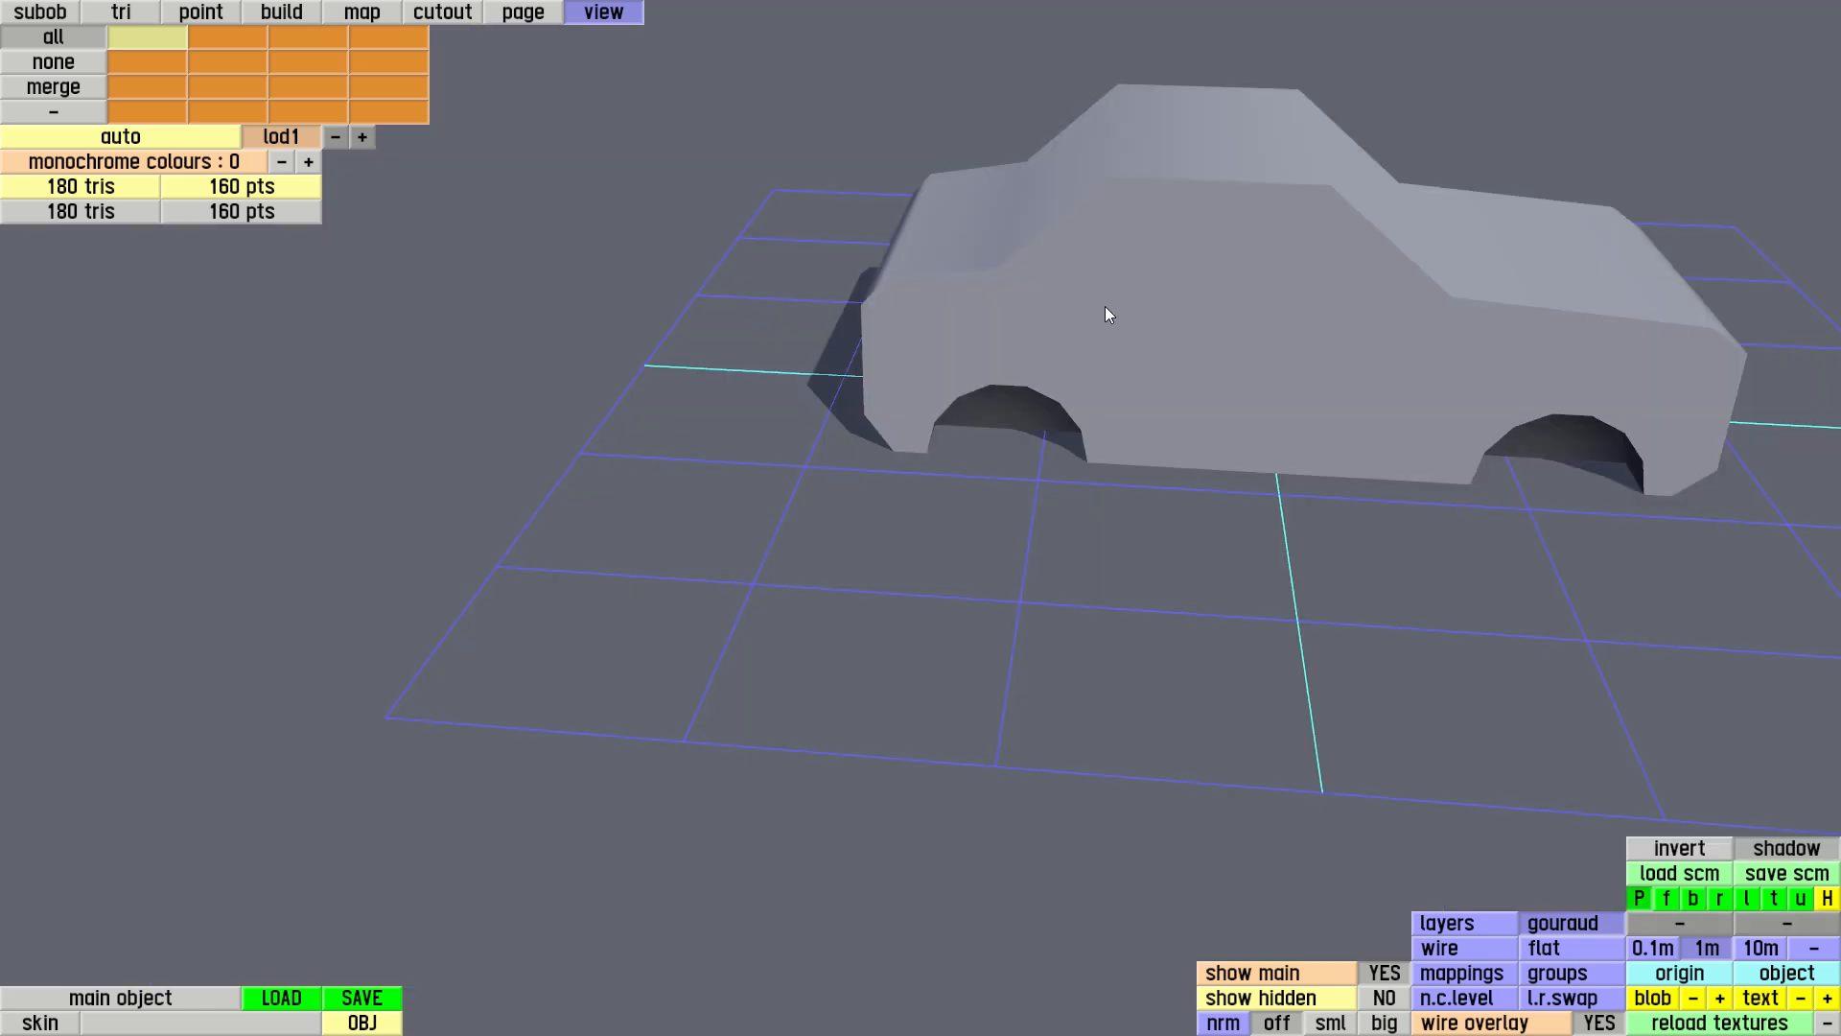
In the back view, move the two roof-edge side points inward to about 0.587 m from the centre line
{"action": "left_click", "coordinate": [203, 12]}
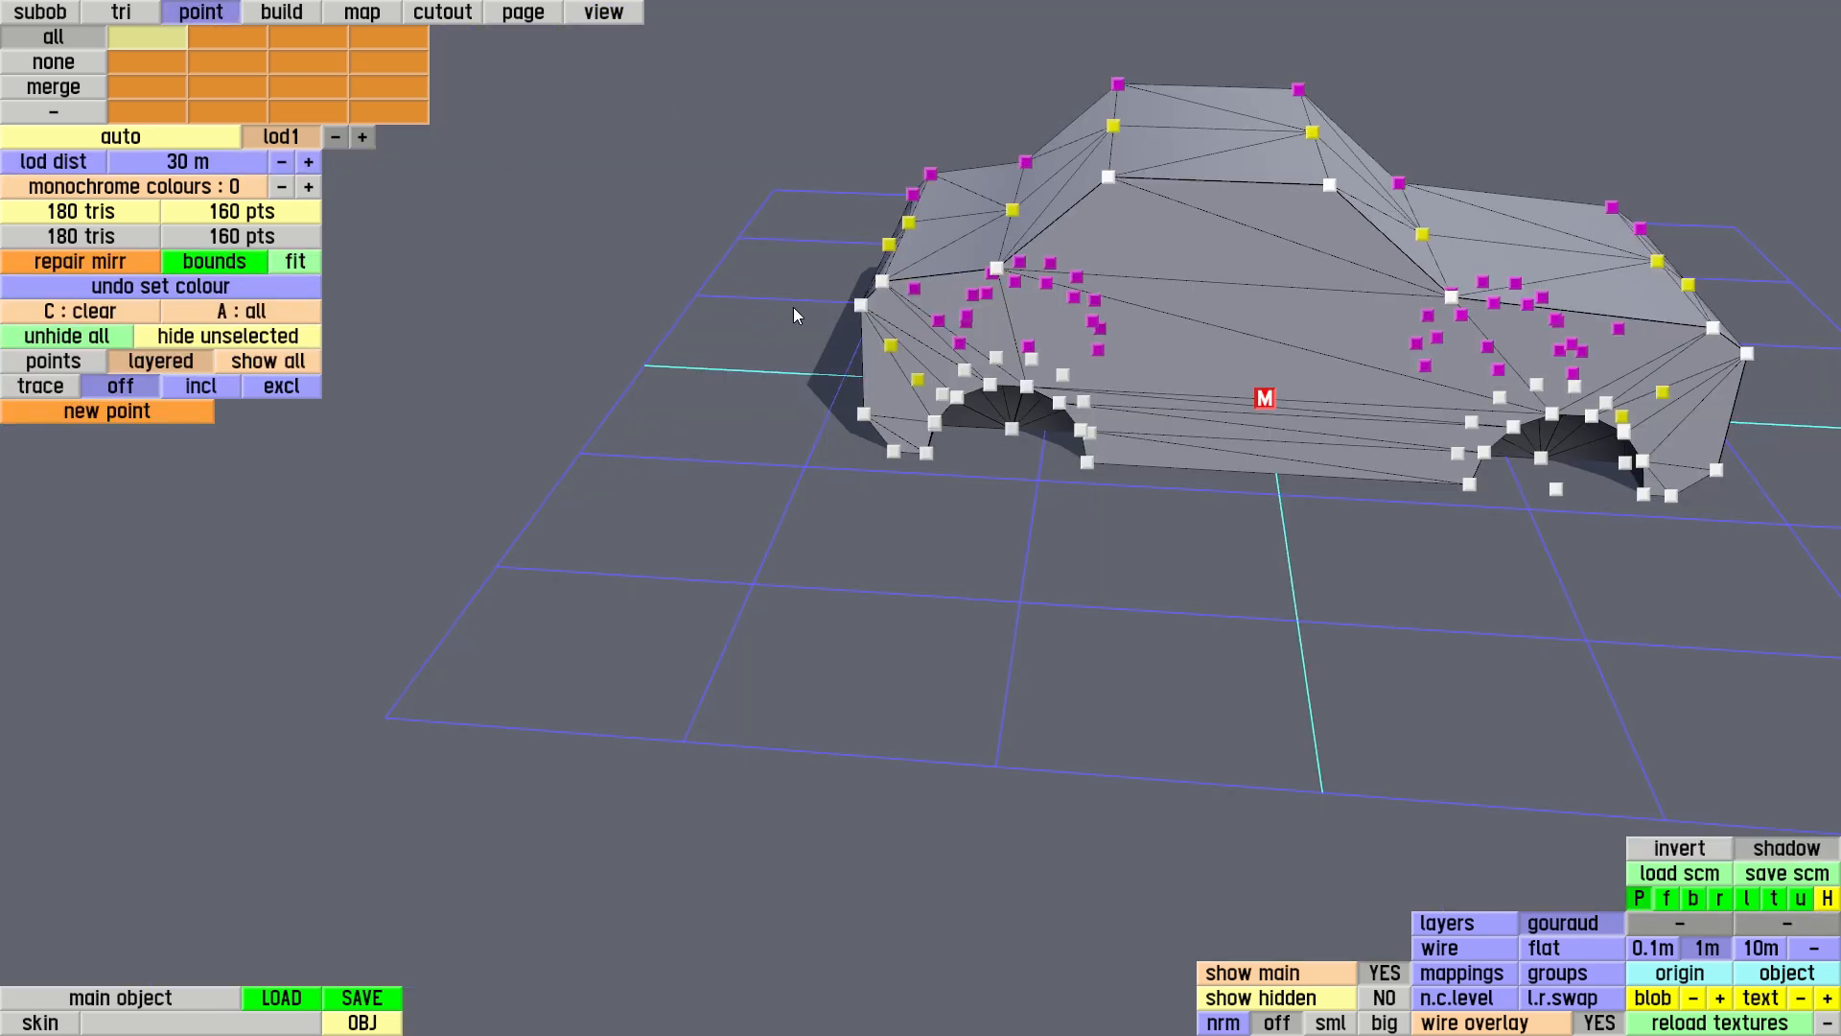
{"action": "key", "text": "b"}
{"action": "left_click_drag", "start_coordinate": [1004, 203], "coordinate": [1048, 260]}
{"action": "key", "text": "p"}
{"action": "left_click_drag", "start_coordinate": [1136, 478], "coordinate": [1199, 395]}
{"action": "right_click_drag", "start_coordinate": [1198, 396], "coordinate": [1156, 518]}
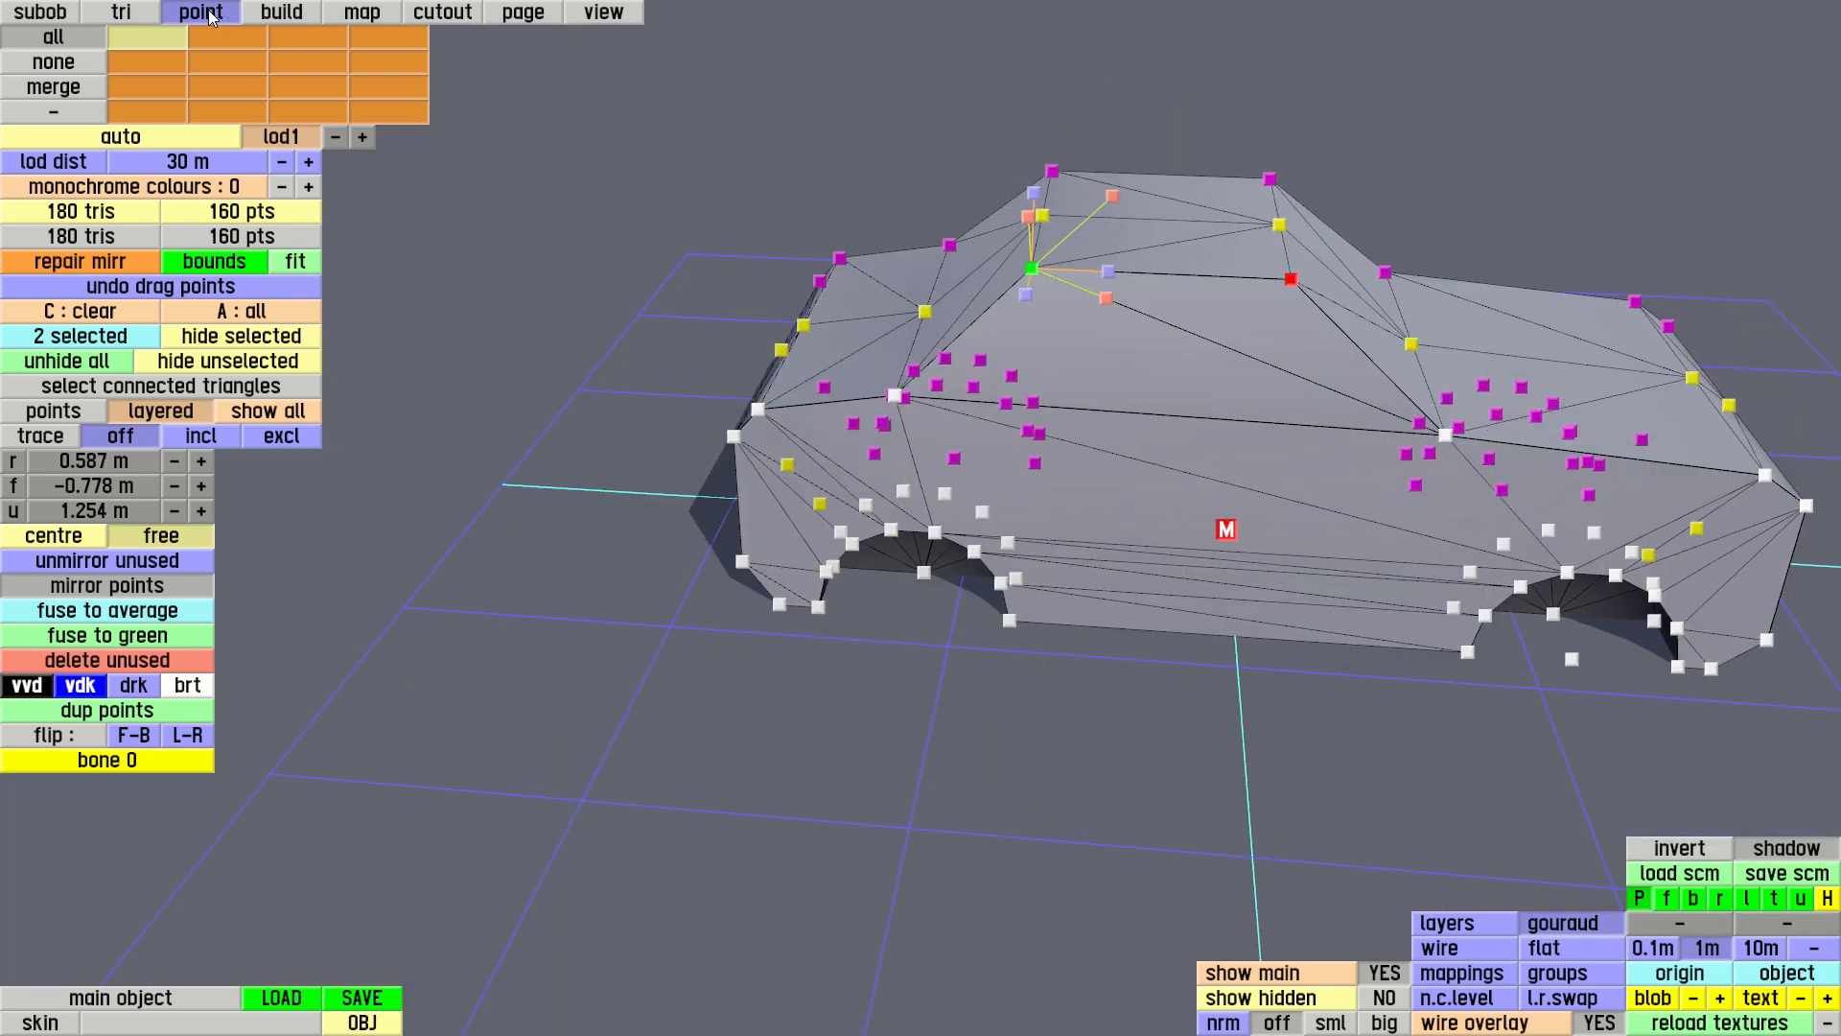
Display the triangle groups and assign the two side window triangles to group 1
{"action": "left_click", "coordinate": [120, 12]}
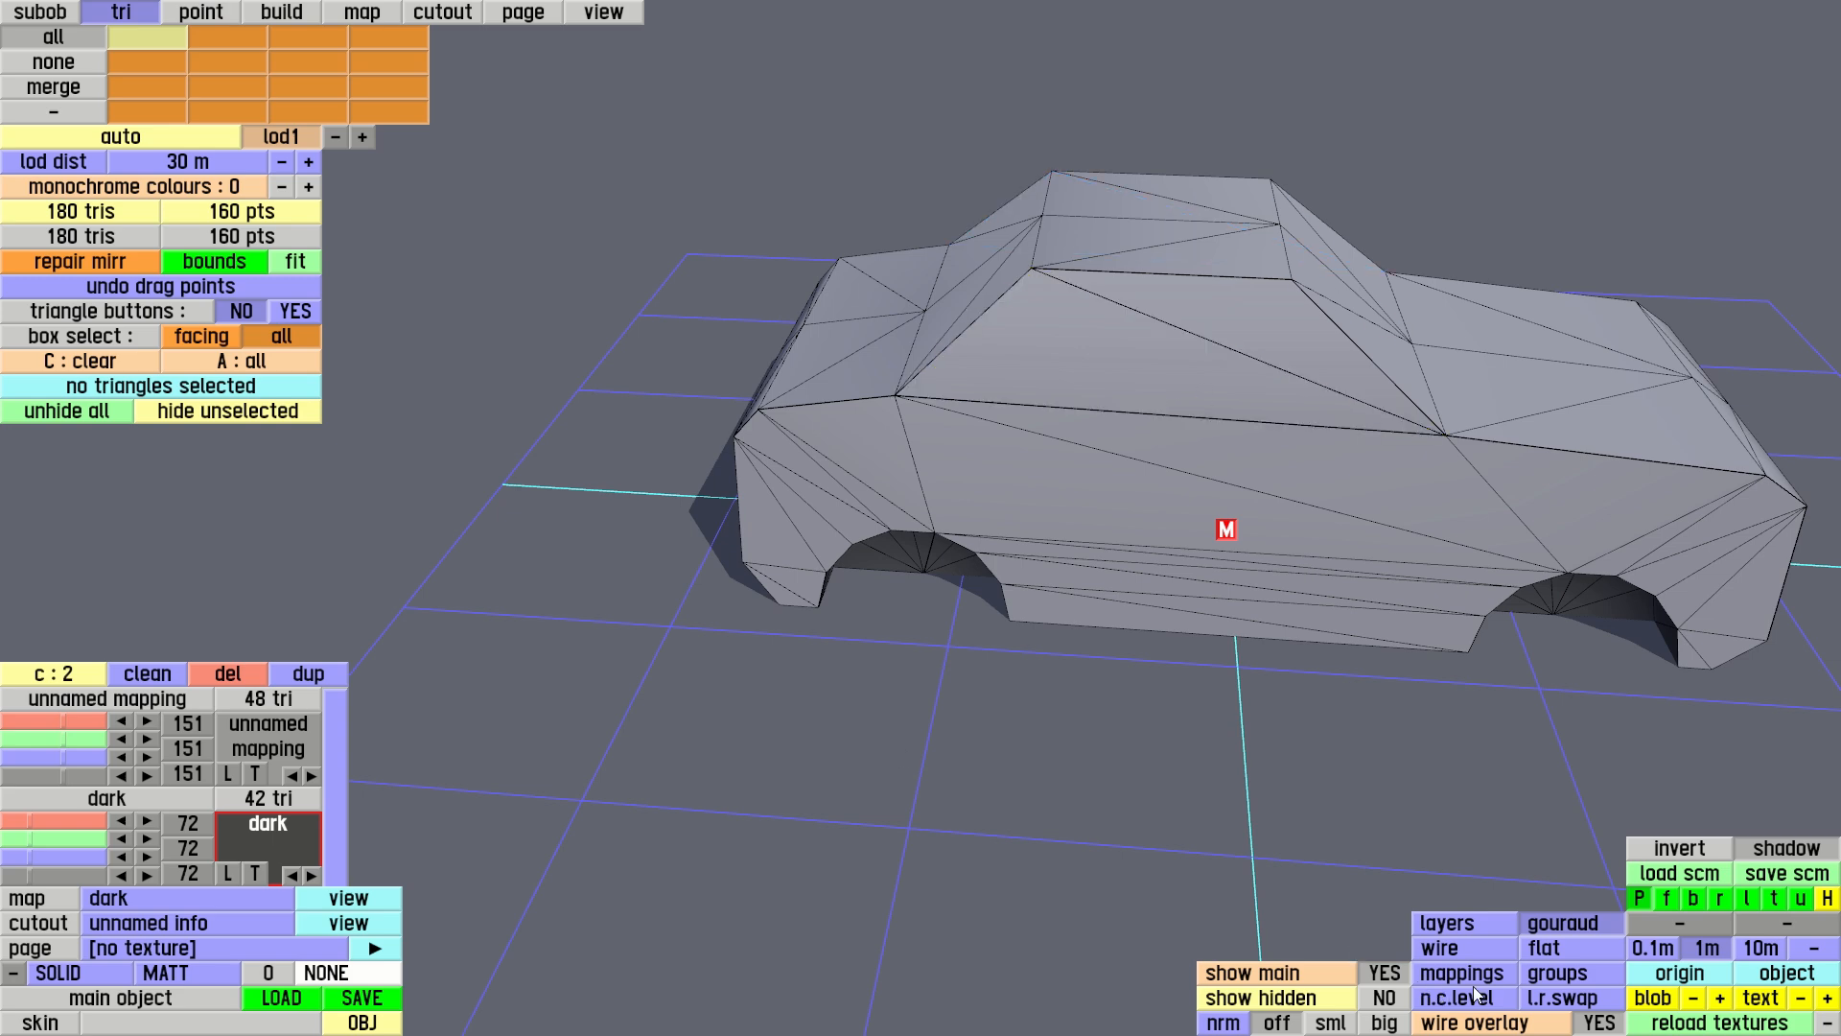
{"action": "left_click", "coordinate": [1557, 983]}
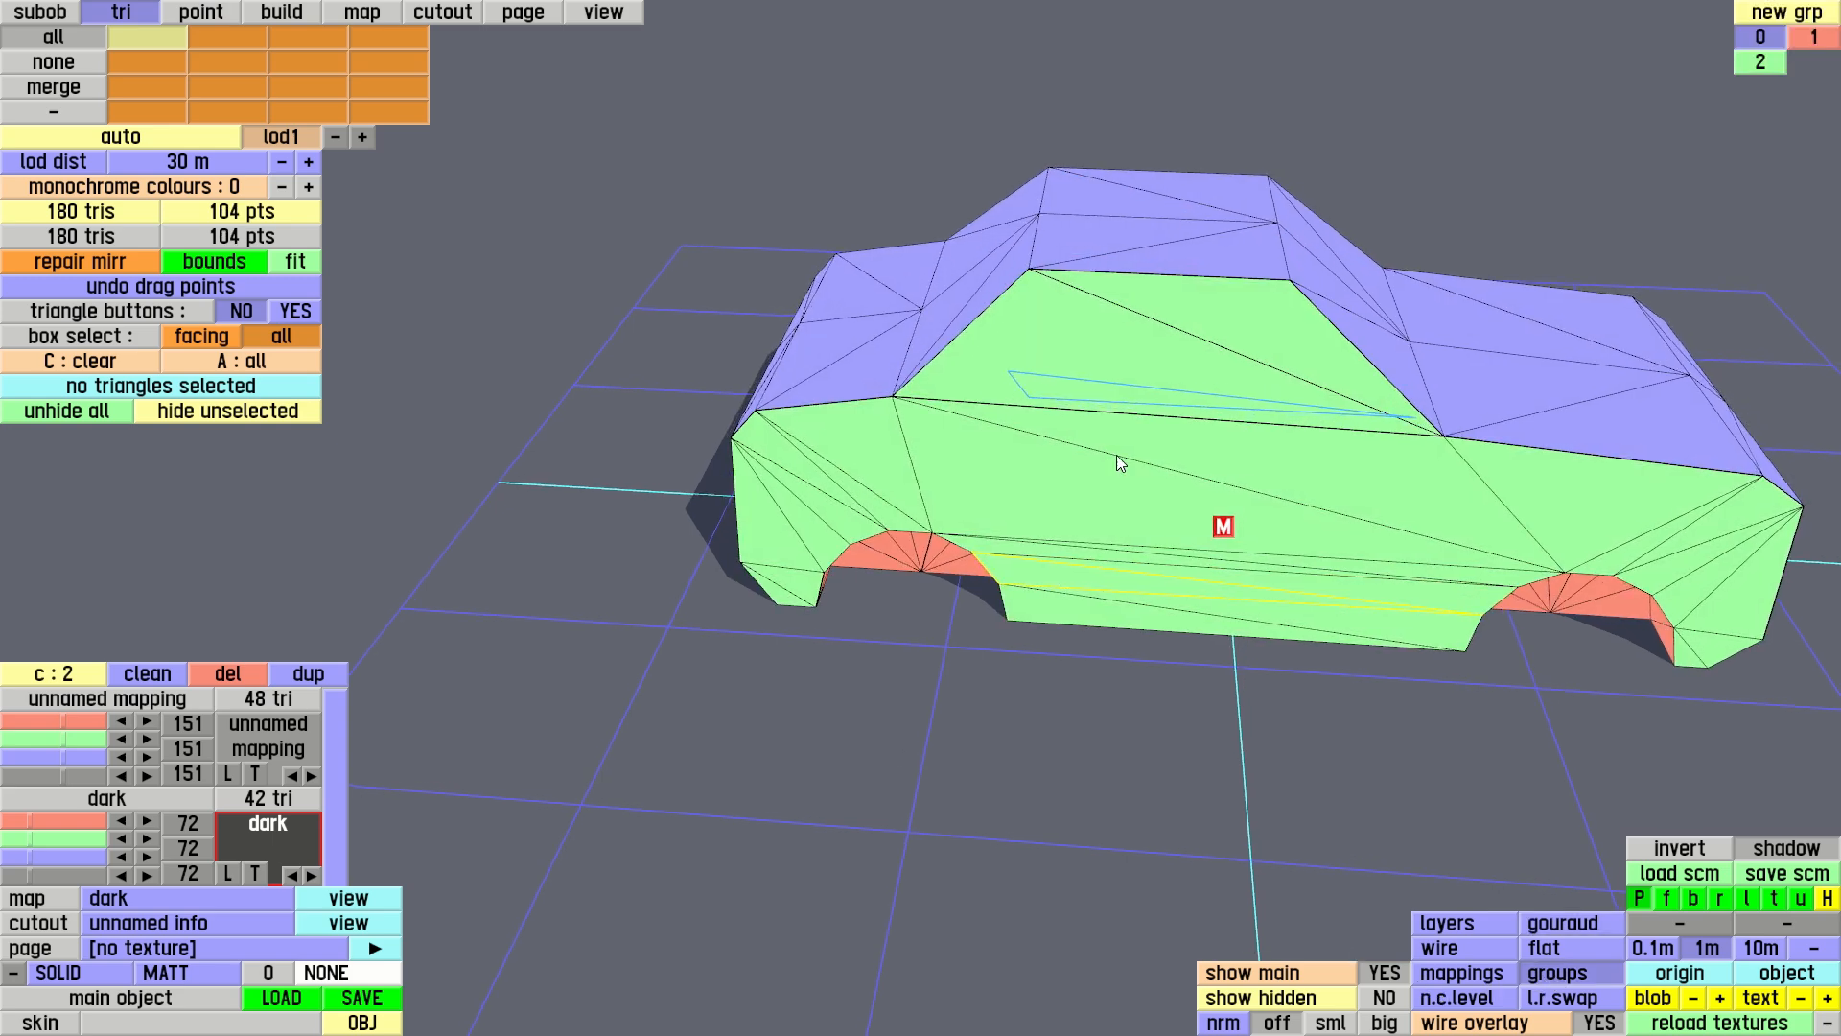
{"action": "left_click", "coordinate": [1274, 328]}
{"action": "left_click", "coordinate": [1089, 386]}
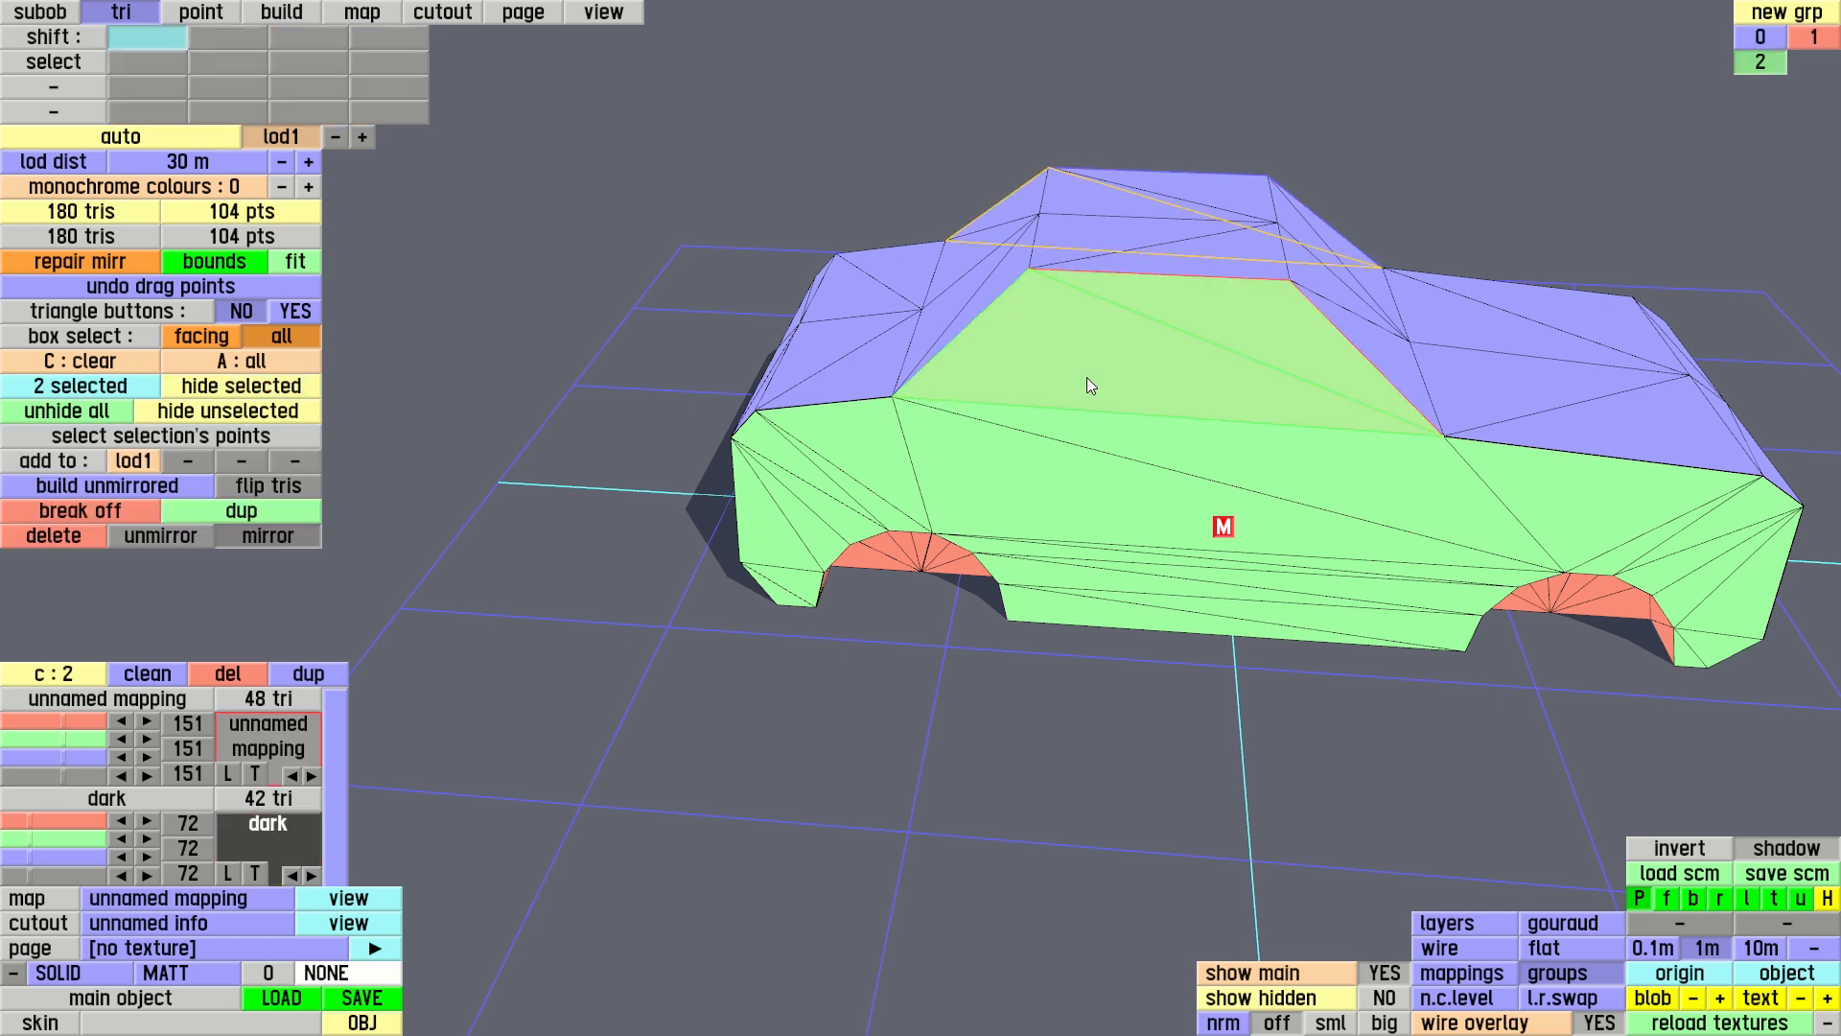
{"action": "left_click", "coordinate": [1812, 37]}
{"action": "left_click", "coordinate": [1142, 389]}
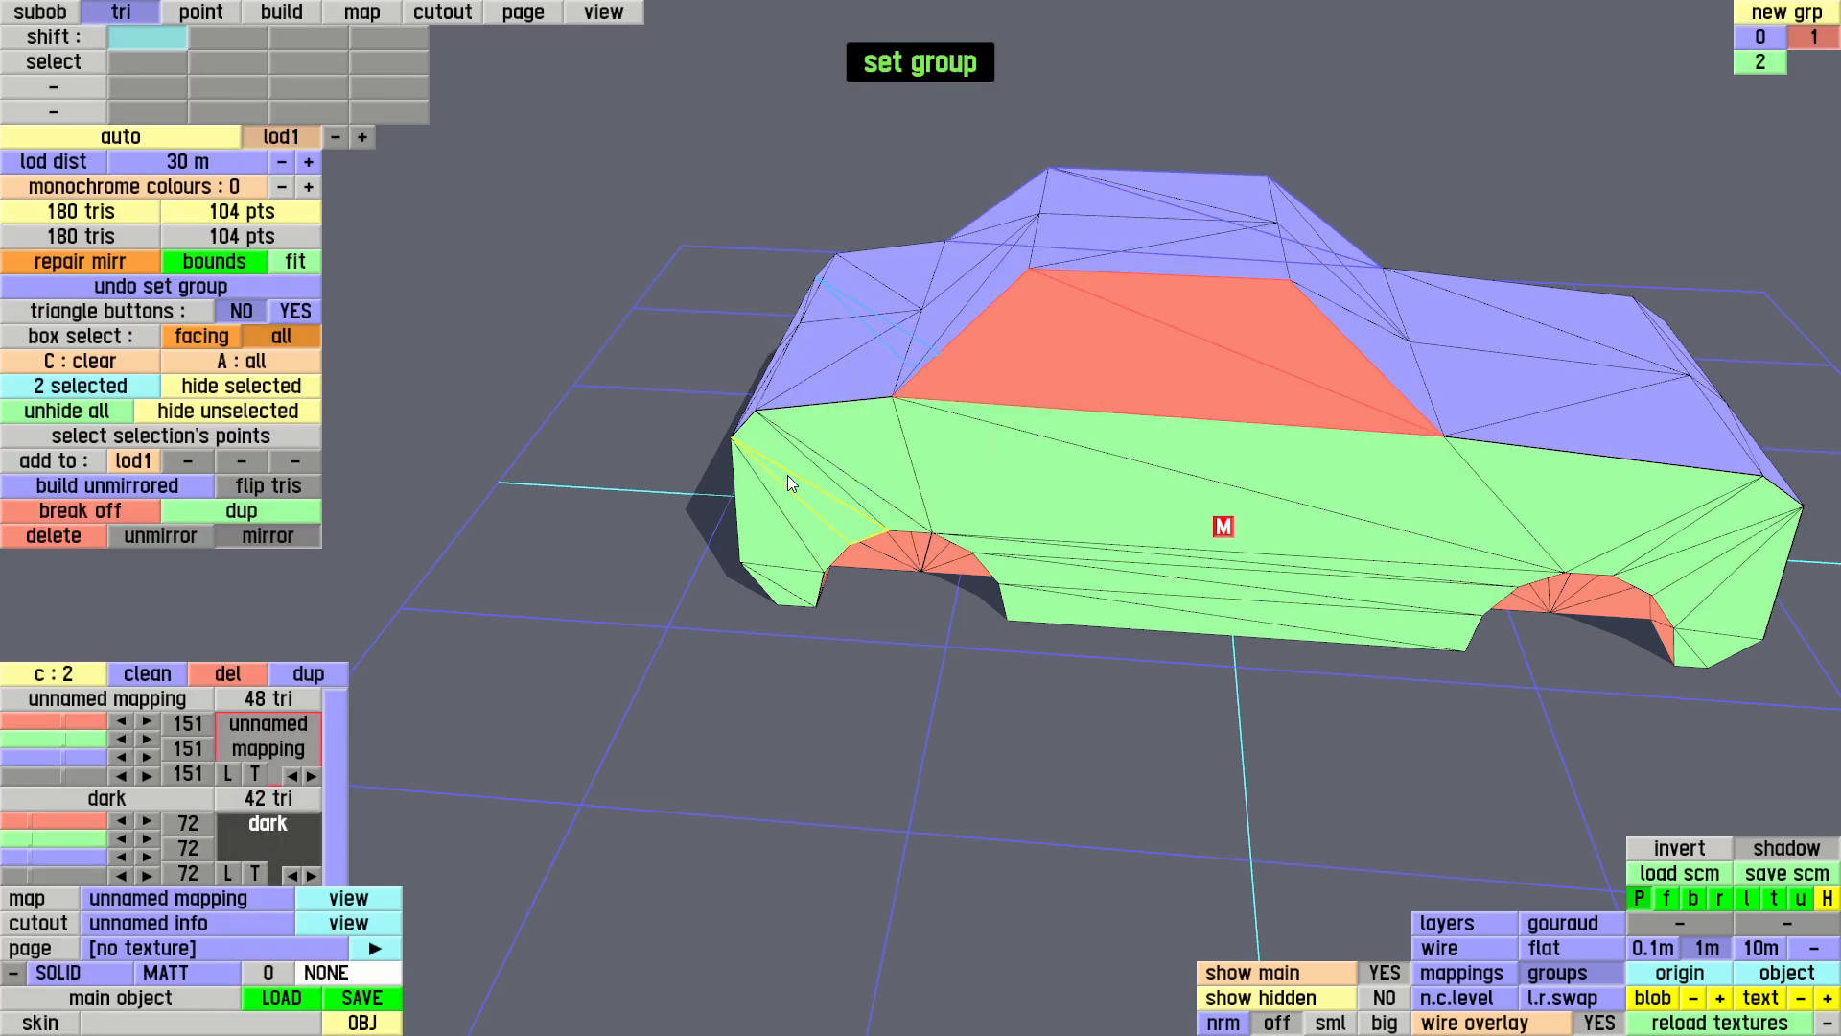
Switch the display to Gouraud shading, clear the selection and examine the side window's edges on the plain shaded body
{"action": "left_click", "coordinate": [1576, 930]}
{"action": "mouse_move", "coordinate": [927, 583]}
{"action": "right_mouse_down"}
{"action": "mouse_move", "coordinate": [1413, 504]}
{"action": "mouse_move", "coordinate": [1377, 523]}
{"action": "mouse_move", "coordinate": [1085, 518]}
{"action": "mouse_move", "coordinate": [1077, 218]}
{"action": "mouse_move", "coordinate": [1089, 399]}
{"action": "mouse_move", "coordinate": [941, 411]}
{"action": "right_mouse_up"}
{"action": "key", "text": "c"}
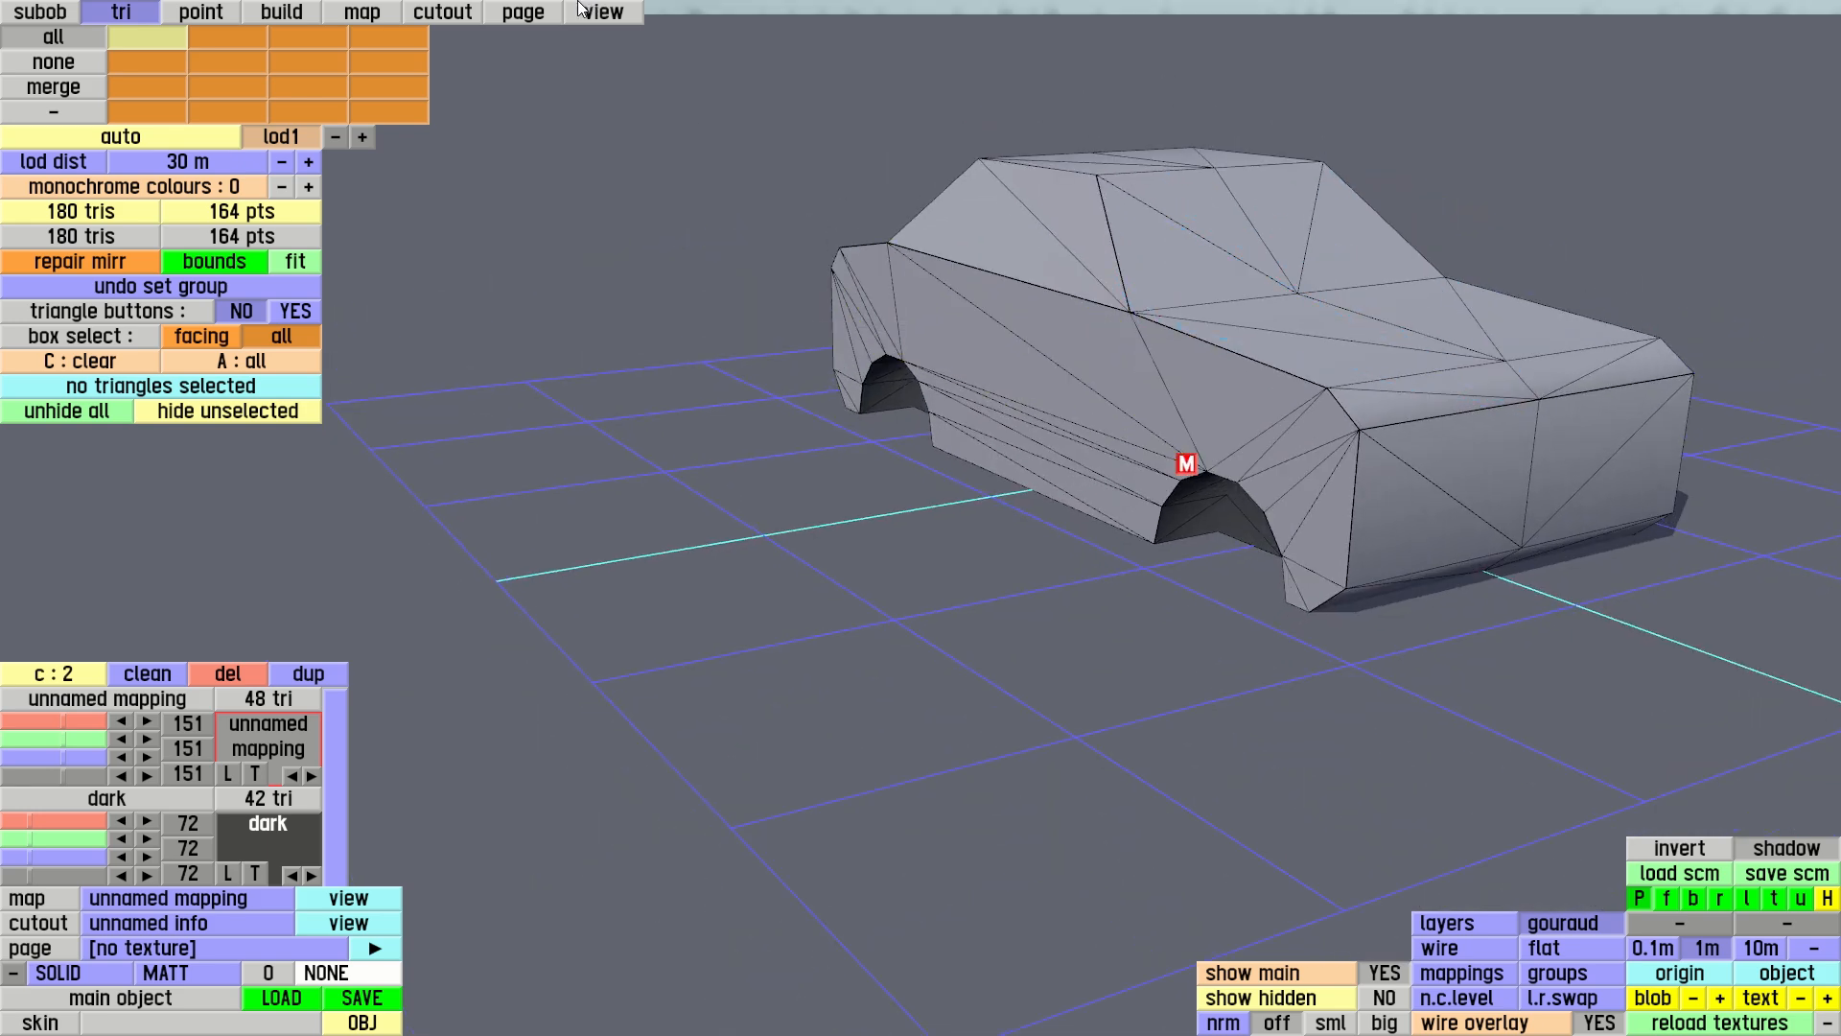
{"action": "left_click", "coordinate": [614, 14]}
{"action": "right_click_drag", "start_coordinate": [775, 232], "coordinate": [935, 580]}
{"action": "left_click_drag", "start_coordinate": [1252, 620], "coordinate": [1028, 578]}
{"action": "right_click_drag", "start_coordinate": [878, 570], "coordinate": [905, 501]}
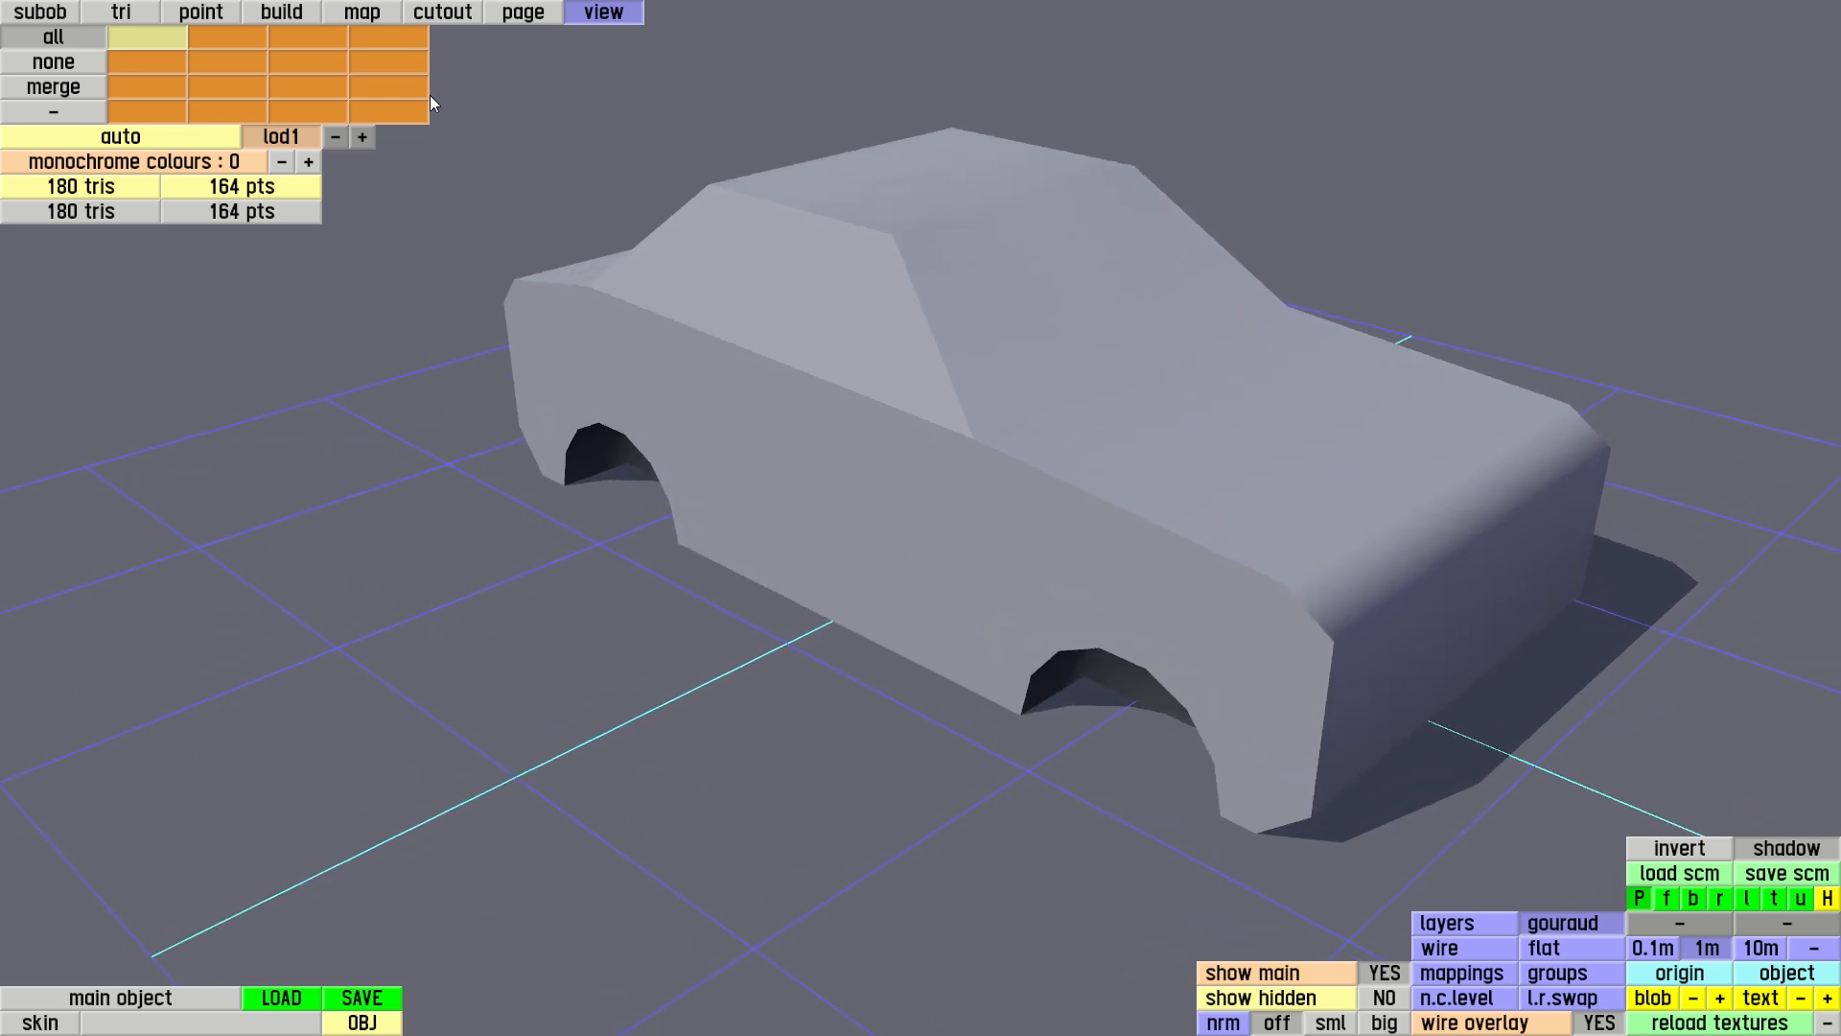
Display the triangle groups and place the two windscreen triangles into a new group
{"action": "left_click", "coordinate": [135, 17]}
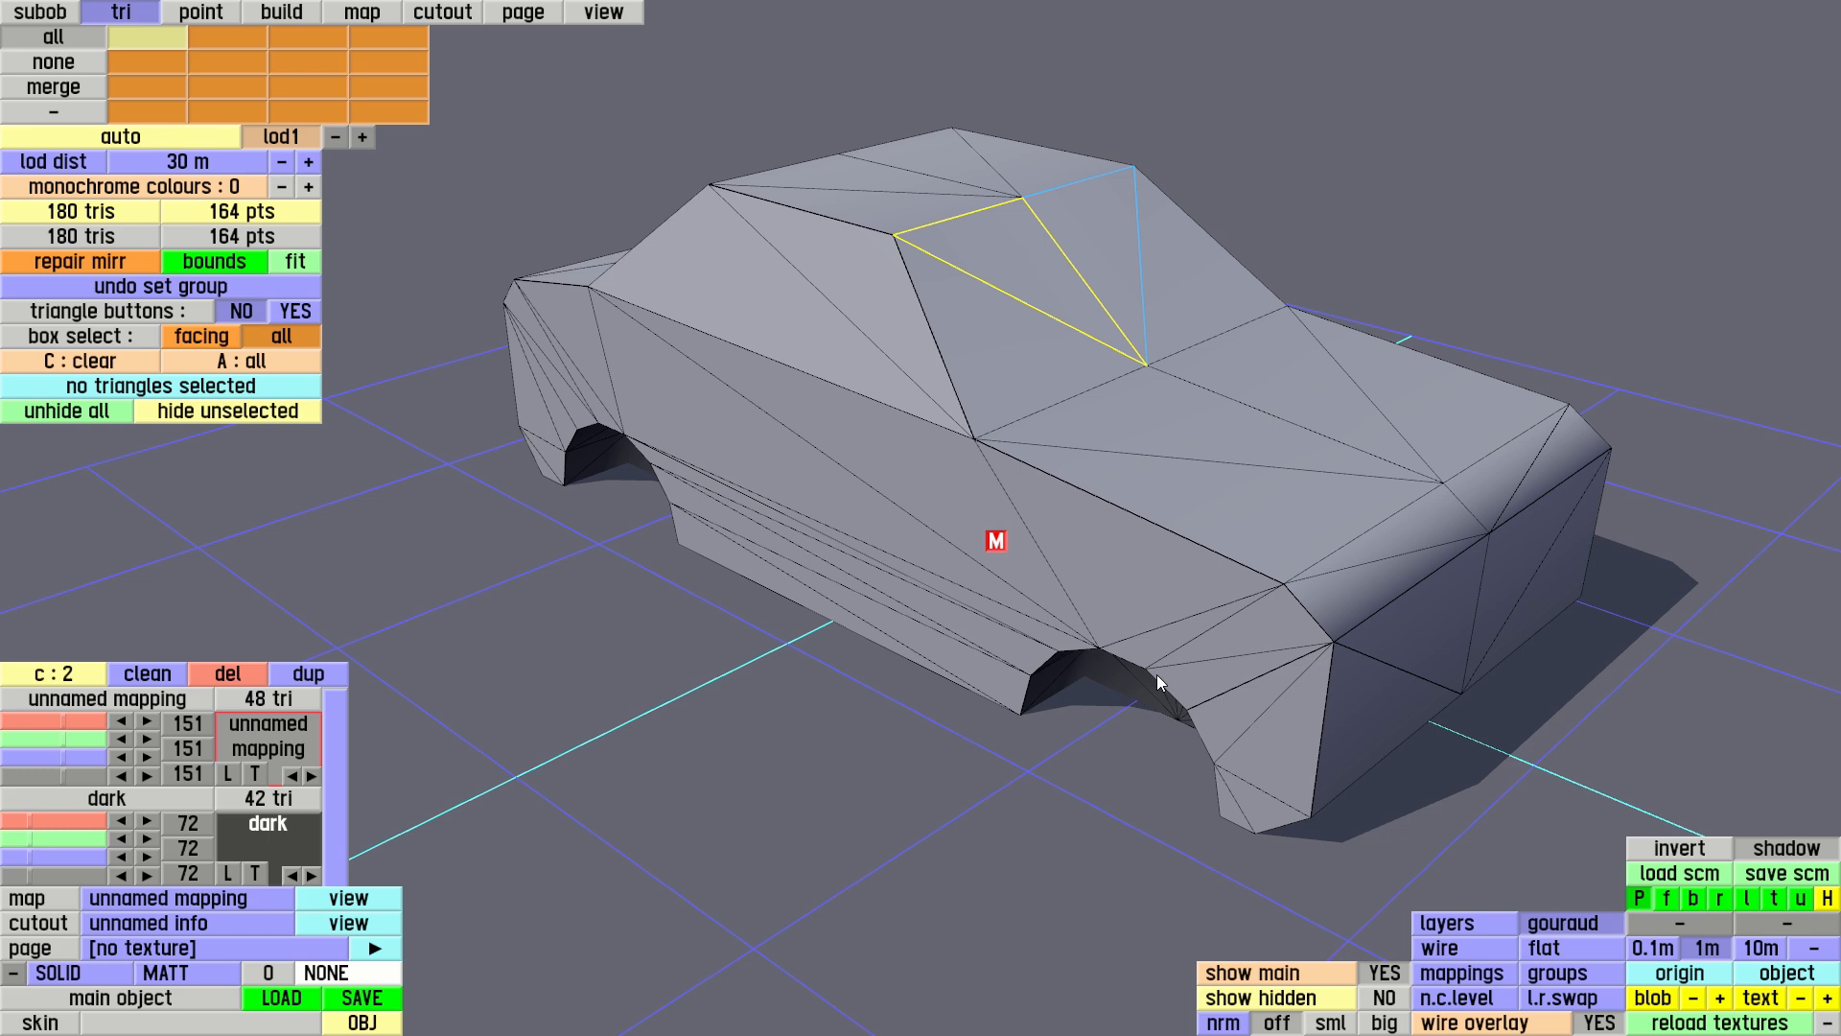
{"action": "left_click", "coordinate": [1557, 973]}
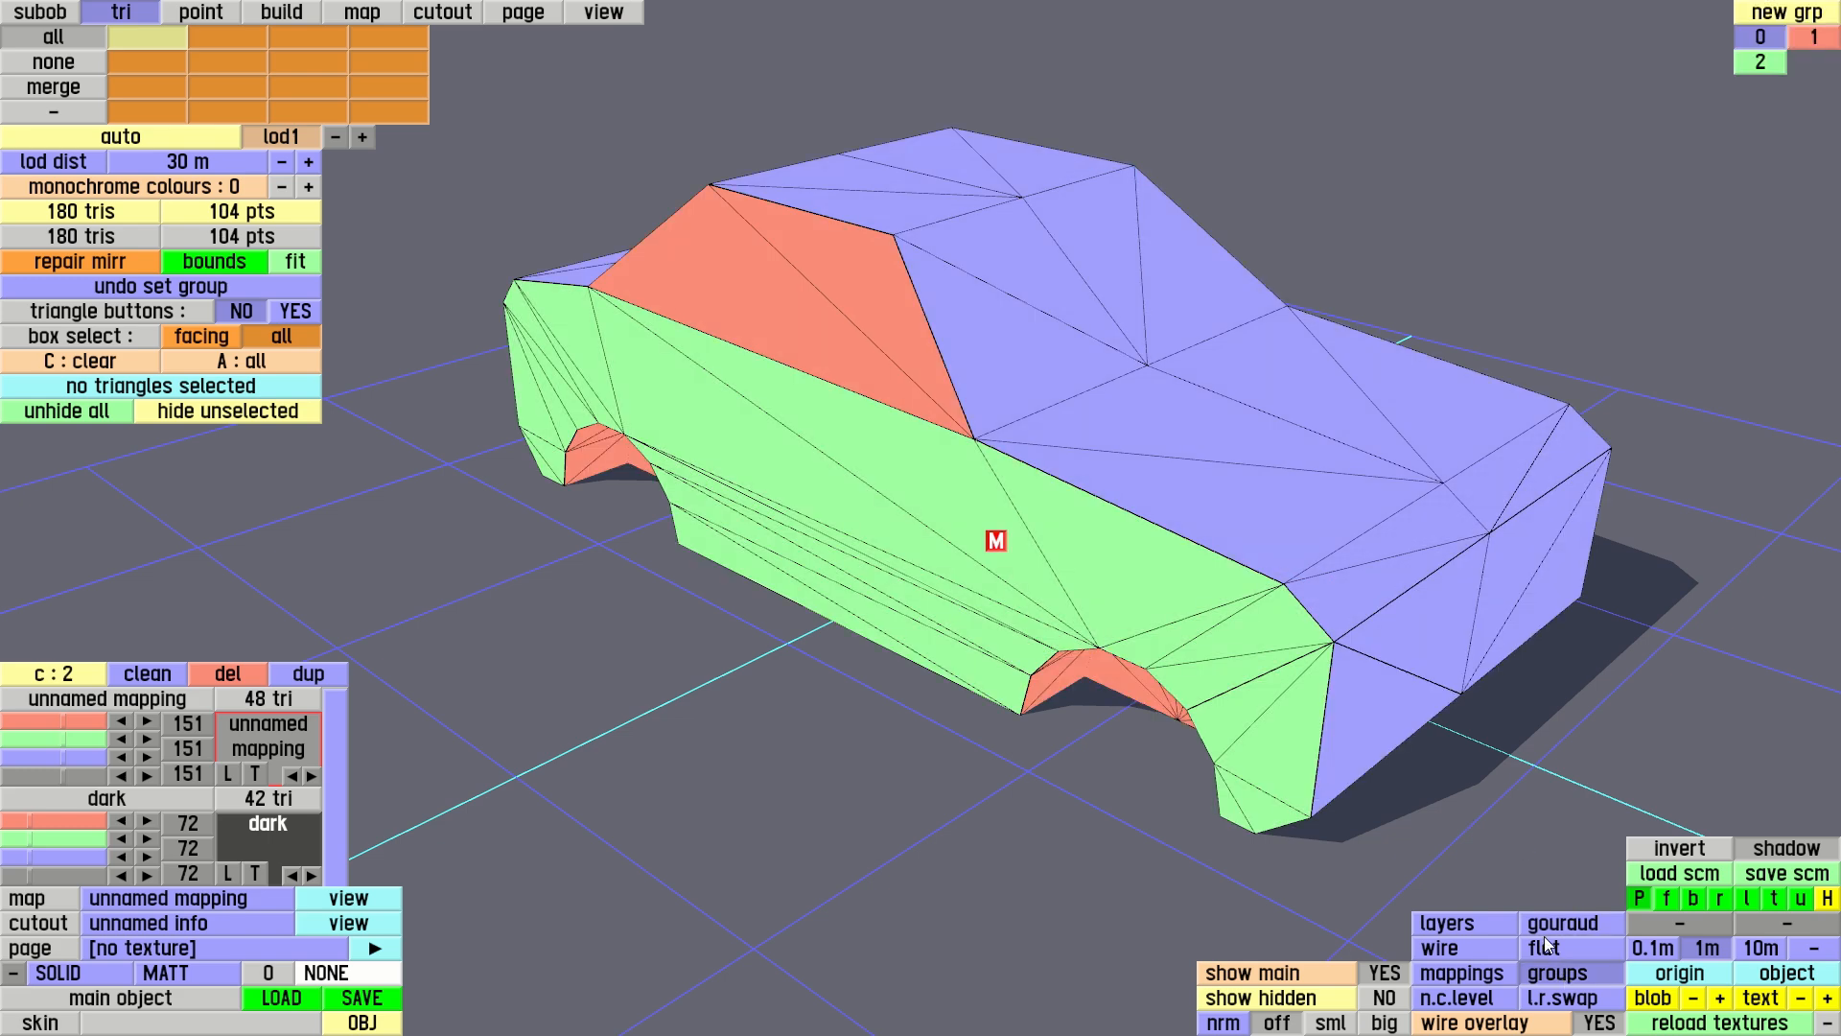
{"action": "left_click", "coordinate": [1023, 259]}
{"action": "left_click", "coordinate": [1013, 349]}
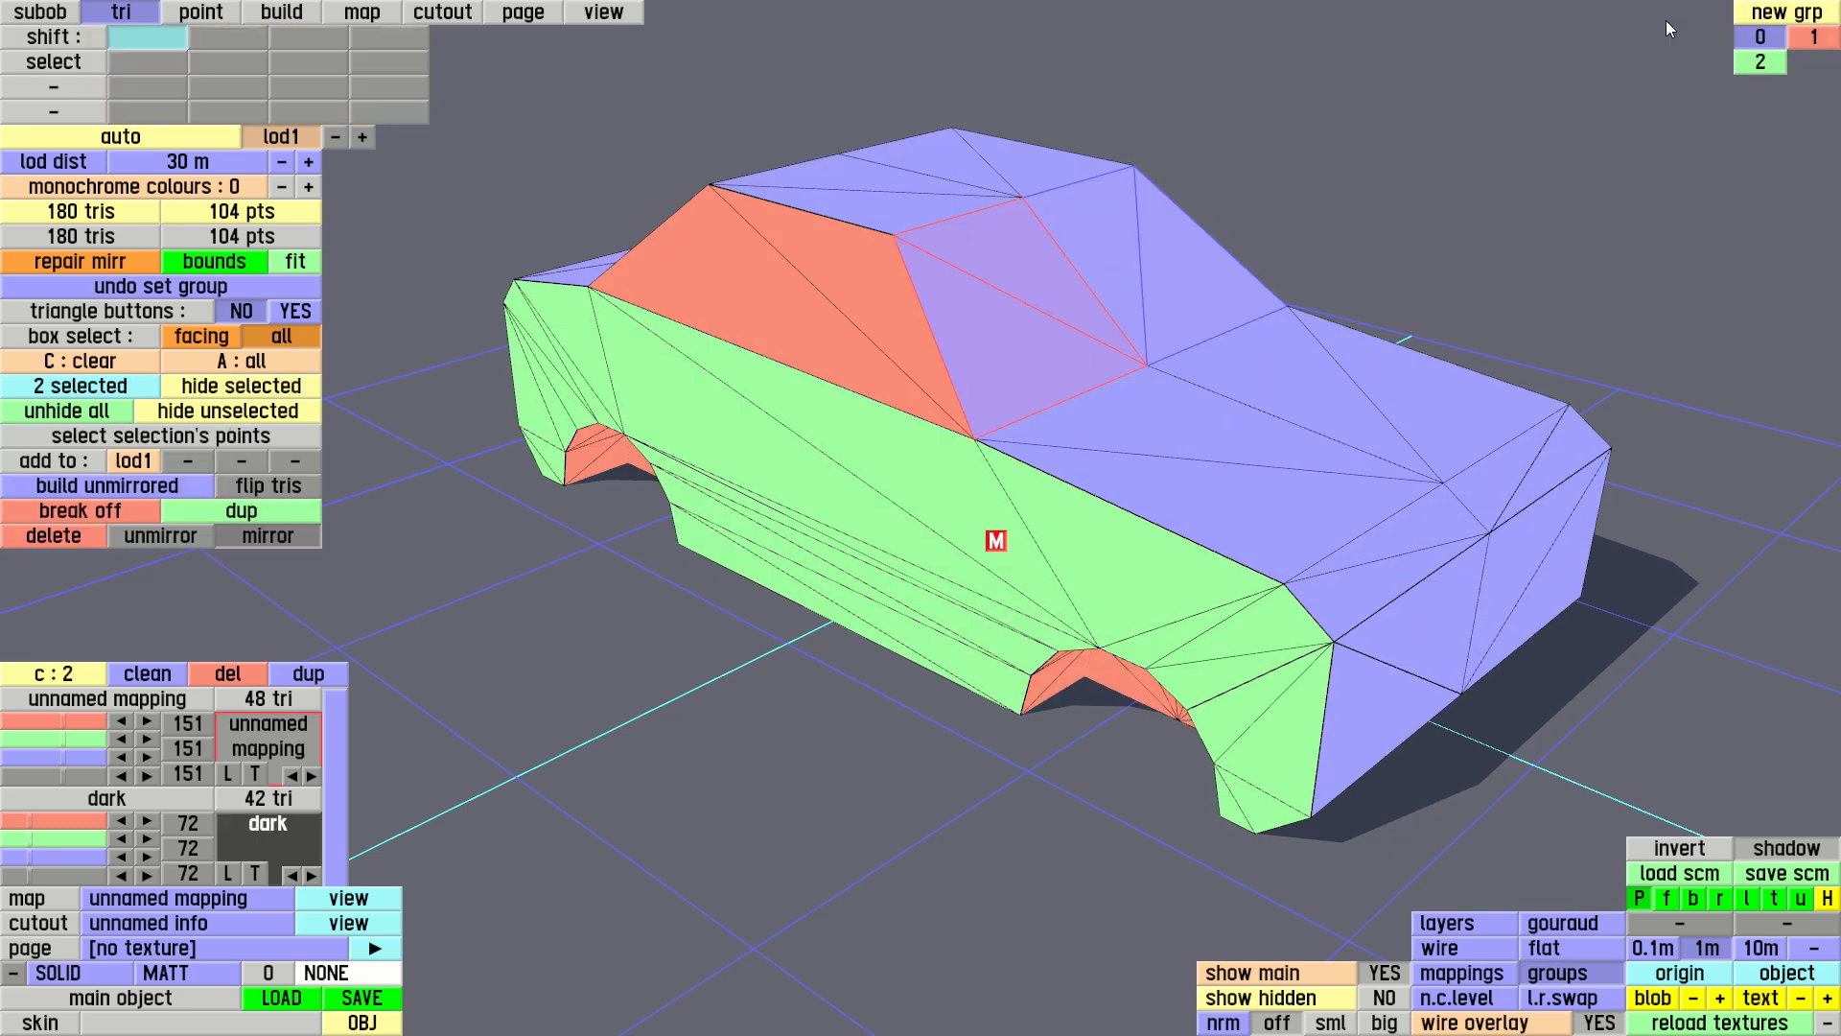
{"action": "left_click", "coordinate": [1790, 14]}
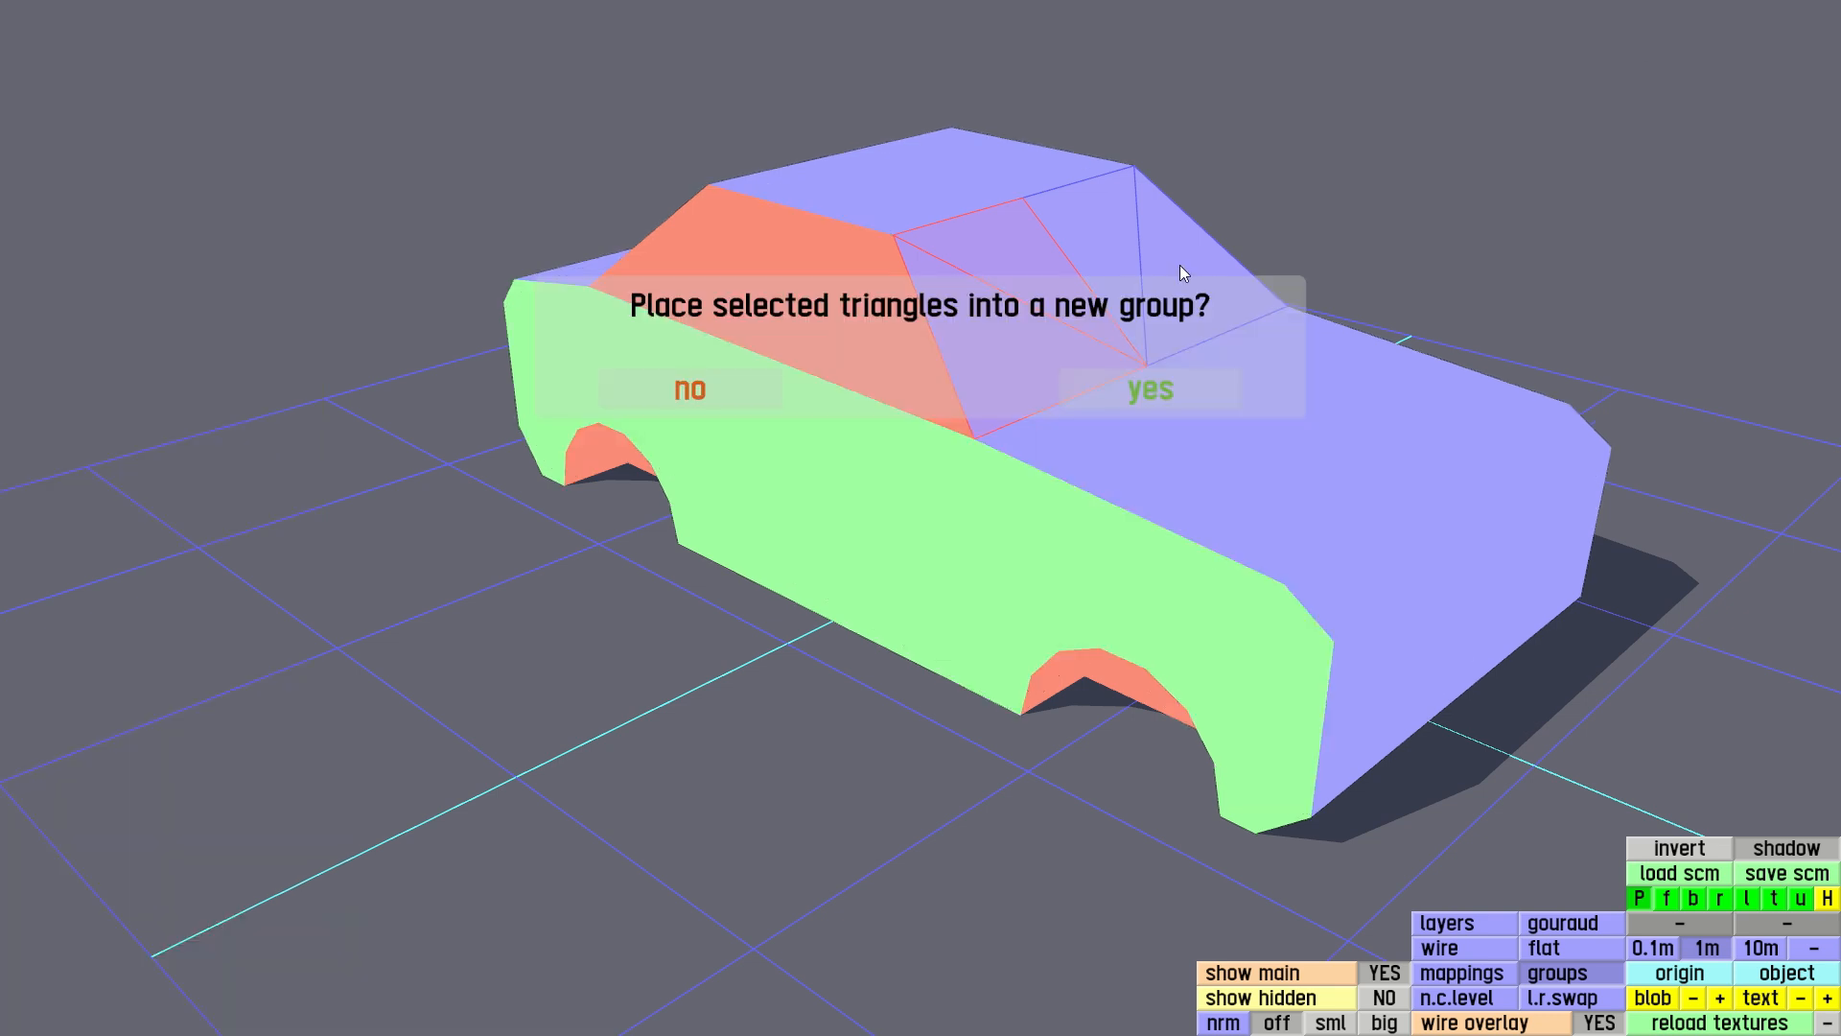
{"action": "left_click", "coordinate": [1170, 384]}
Clear the selection, select the two rear window triangles and assign them to group 3
{"action": "middle_click_drag", "start_coordinate": [1211, 351], "coordinate": [410, 286]}
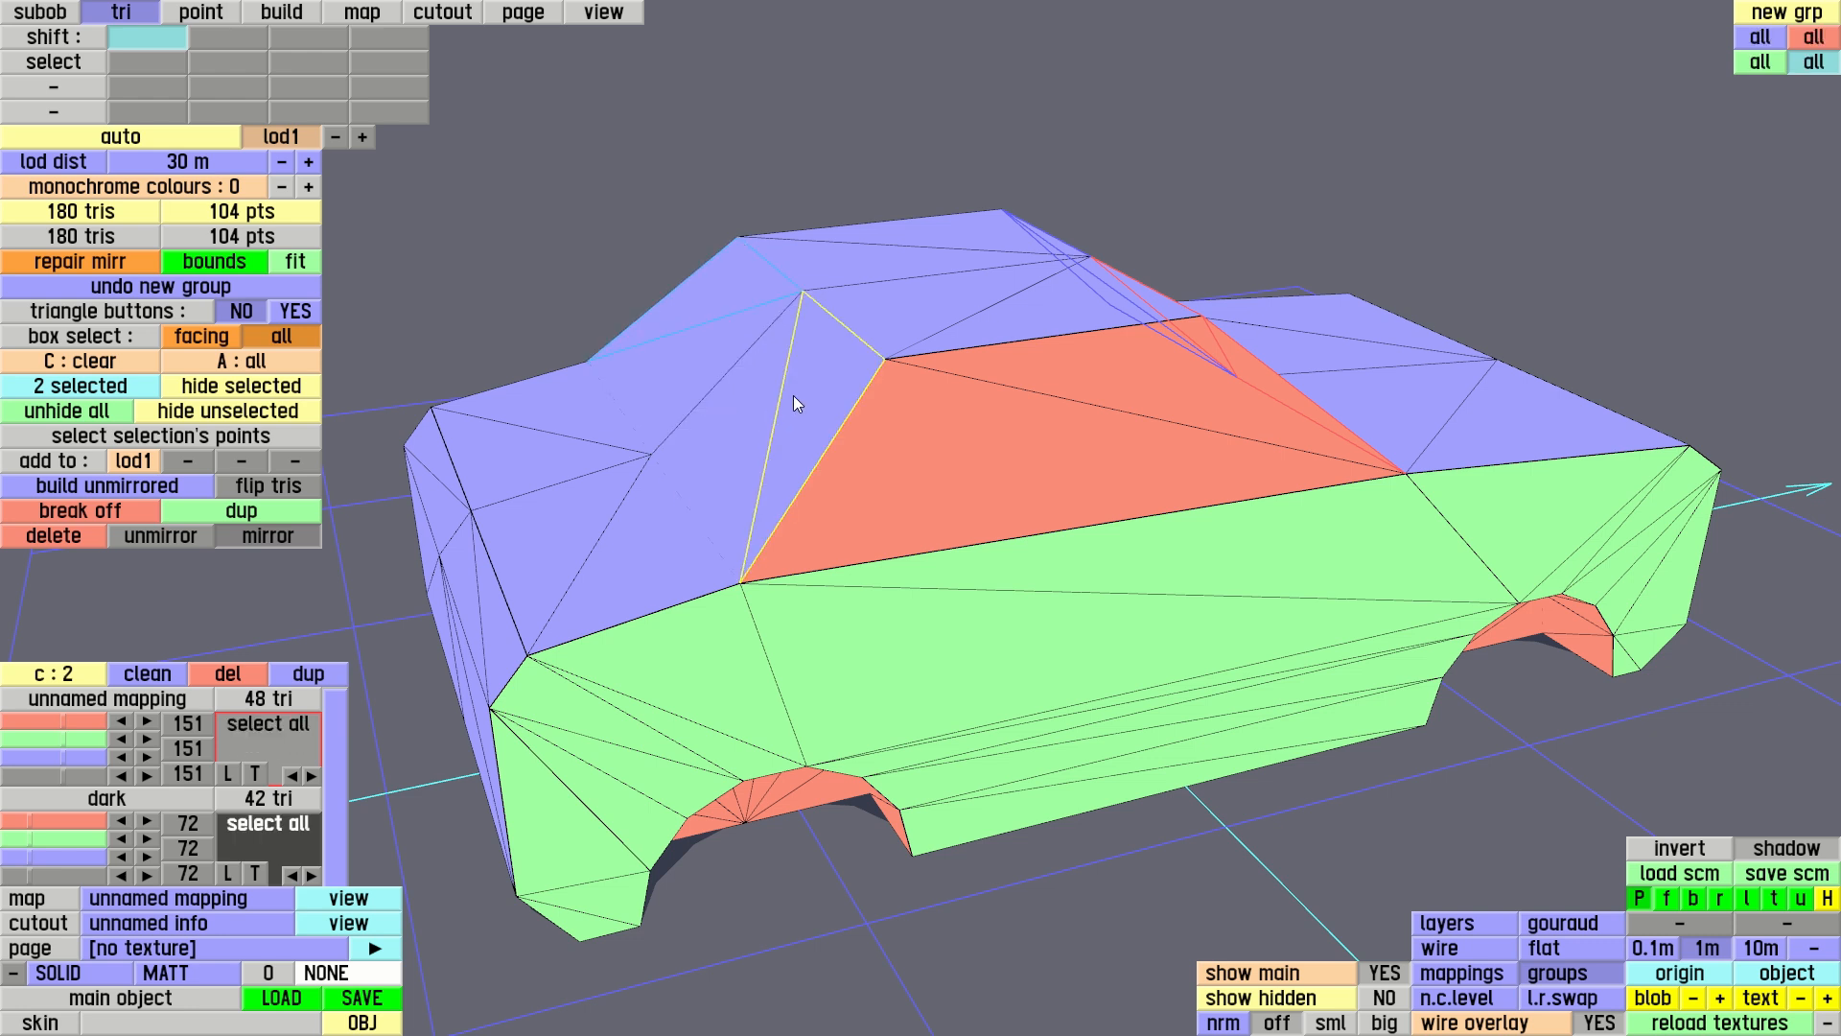
{"action": "key", "text": "c"}
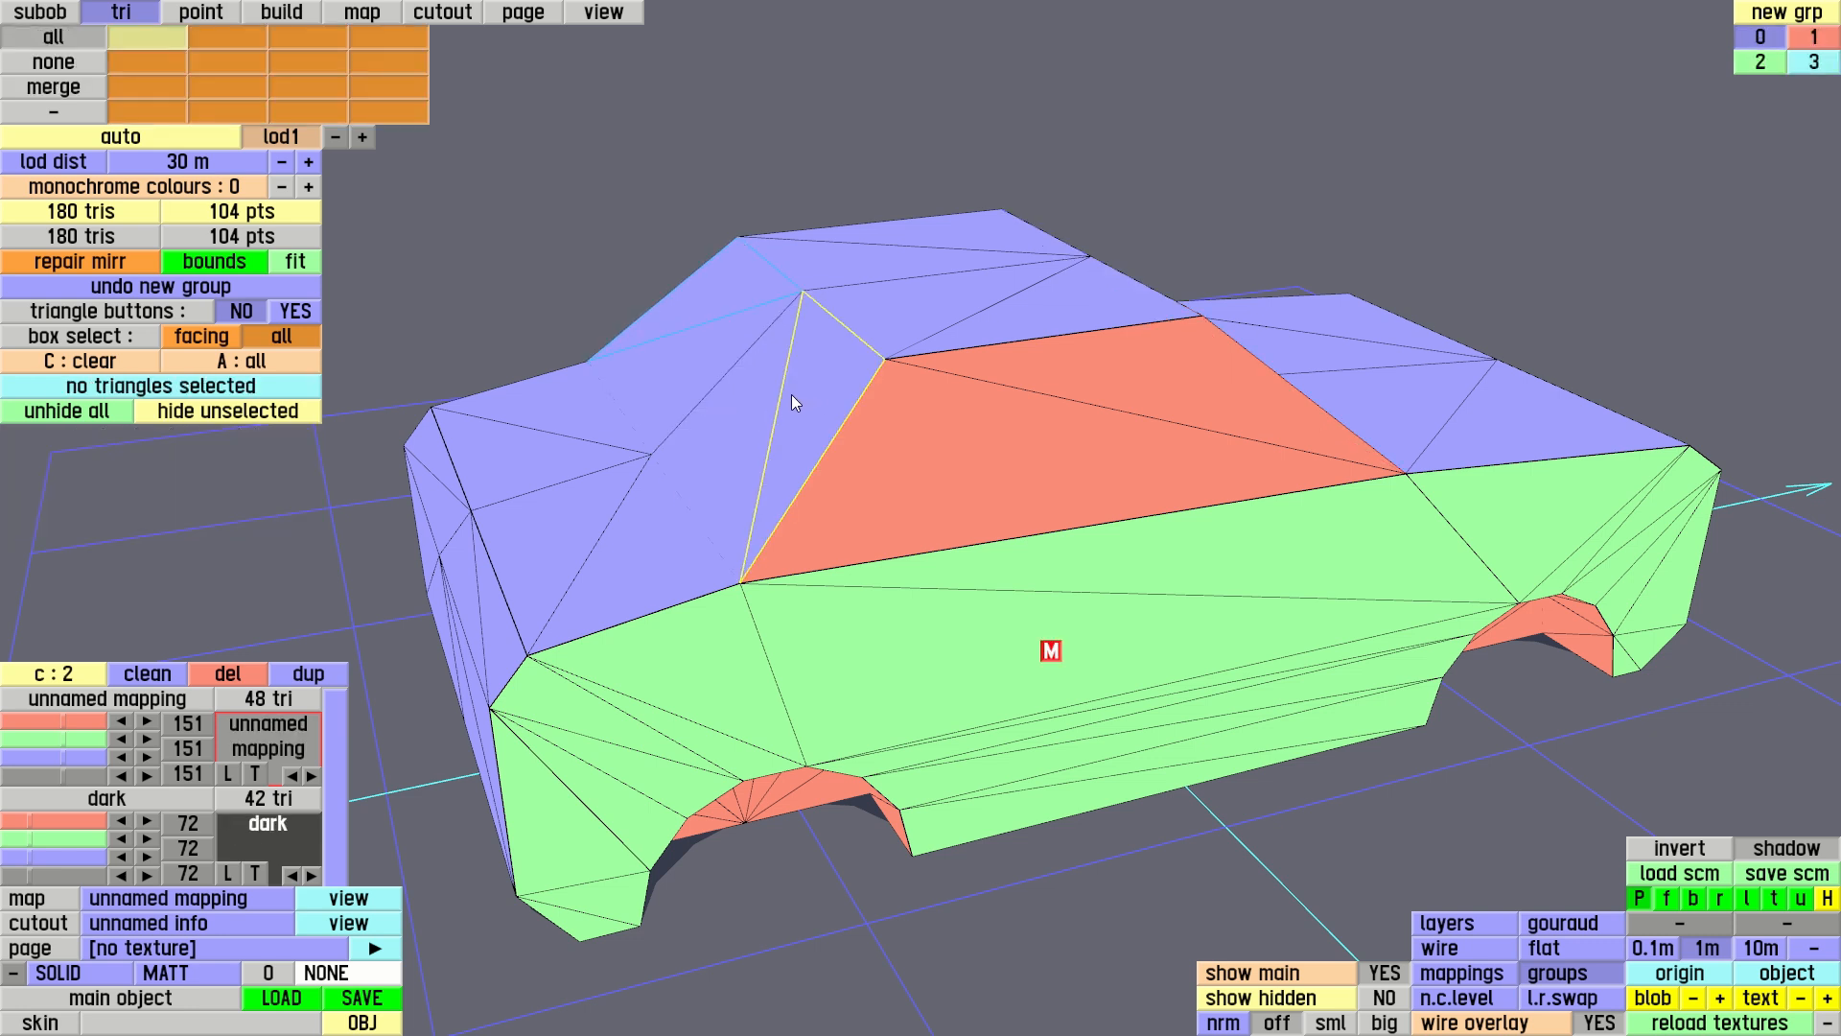
{"action": "left_click", "coordinate": [796, 394]}
{"action": "left_click", "coordinate": [771, 407]}
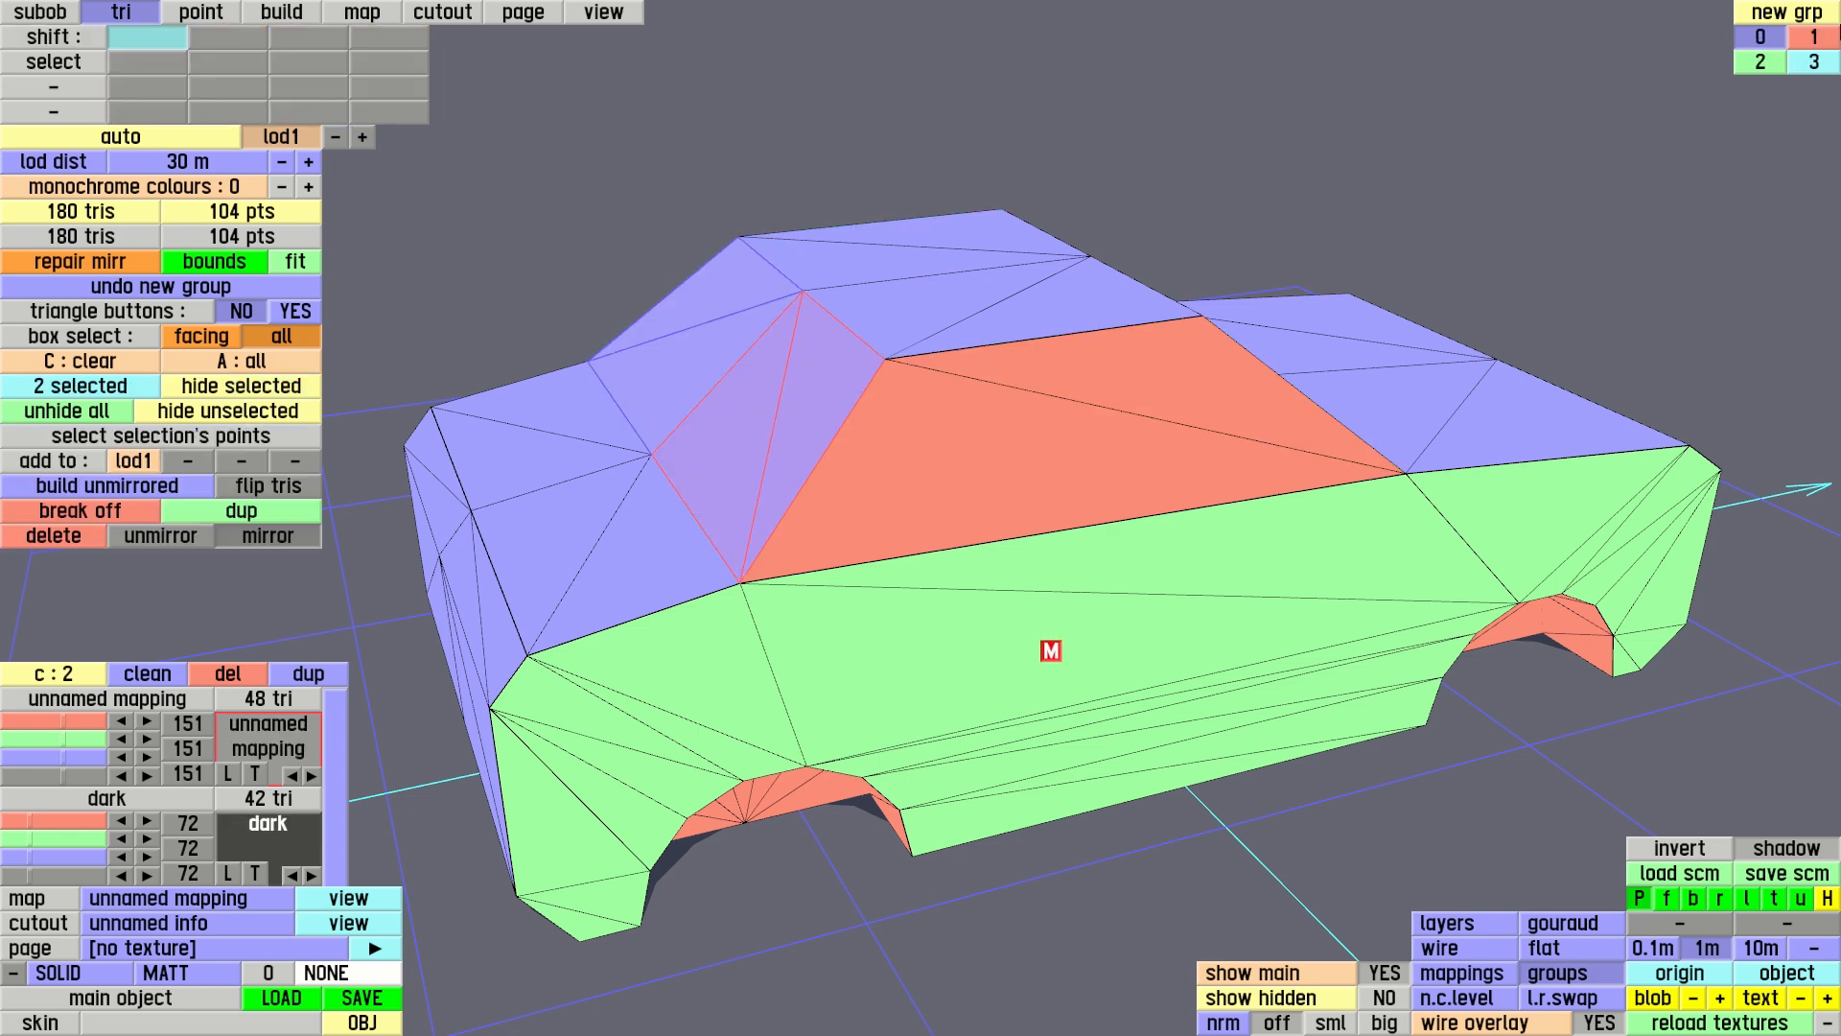
{"action": "left_click", "coordinate": [1816, 59], "text": "ctrl"}
{"action": "left_click", "coordinate": [1150, 380]}
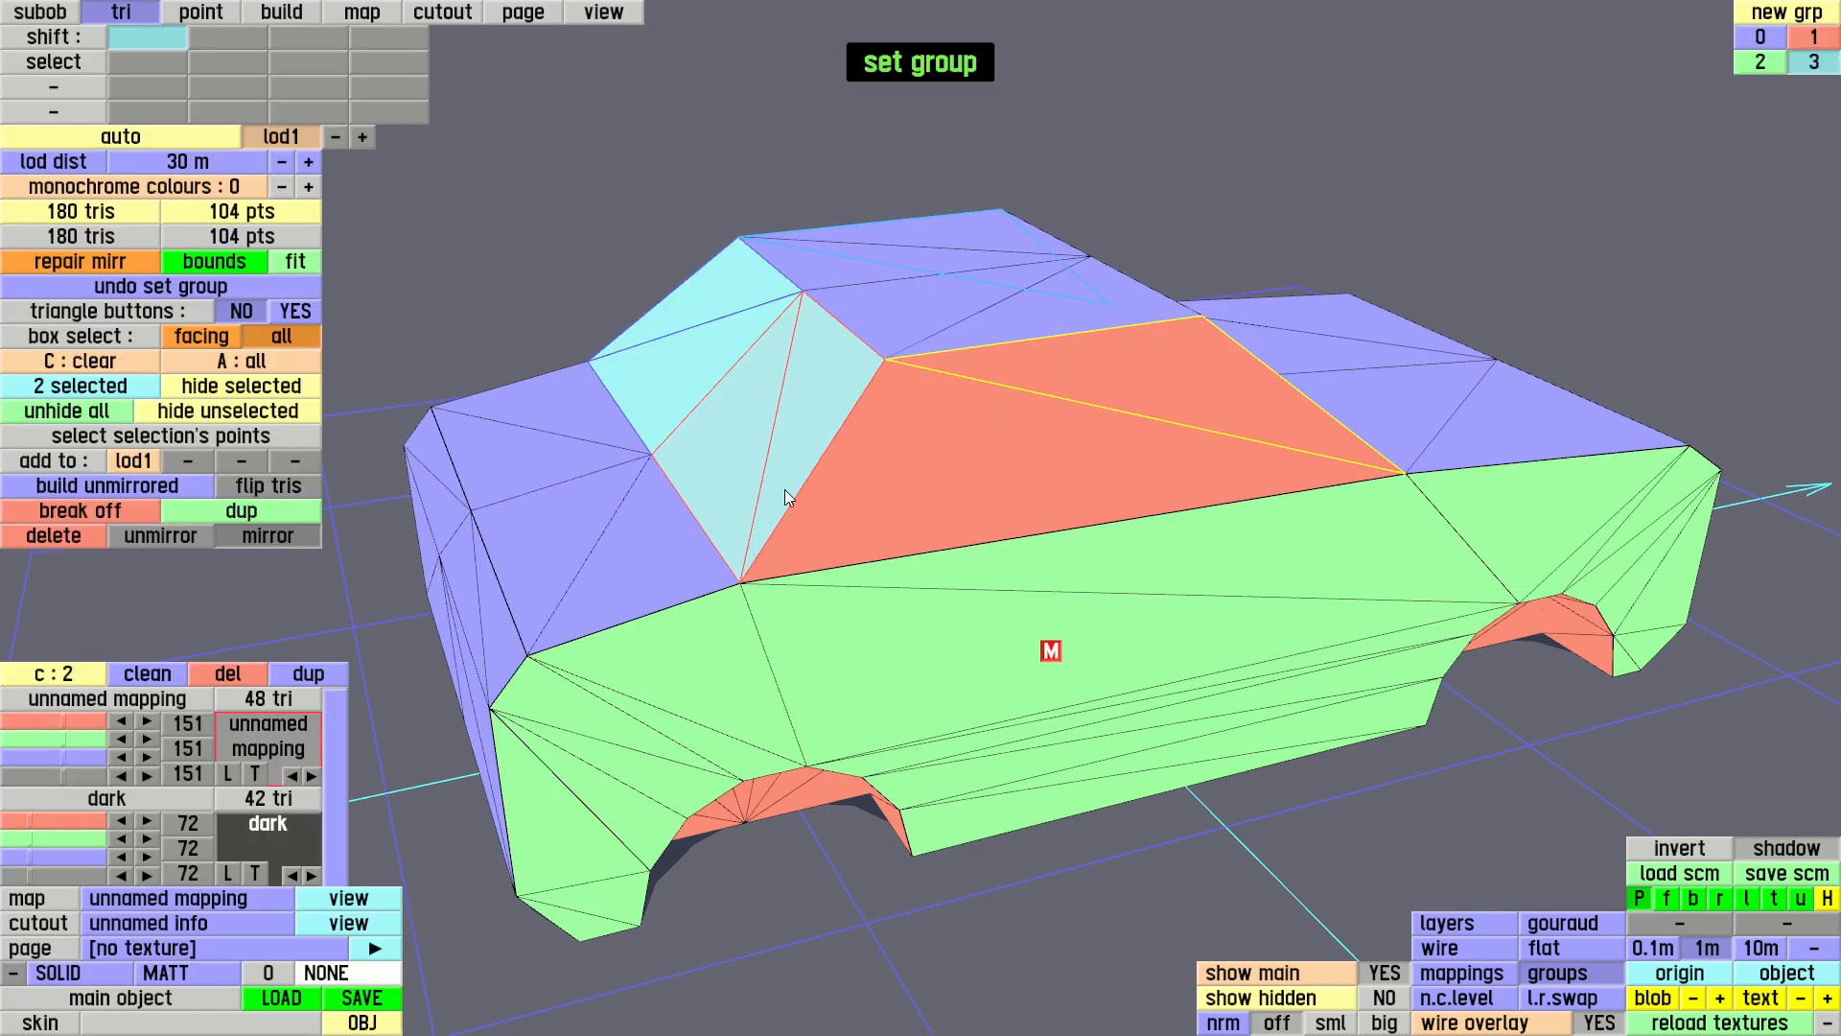
Show the plain body in Gouraud shading and examine the windscreen and side window edges from the front corner
{"action": "left_click", "coordinate": [629, 17]}
{"action": "right_click_drag", "start_coordinate": [672, 470], "coordinate": [1315, 485]}
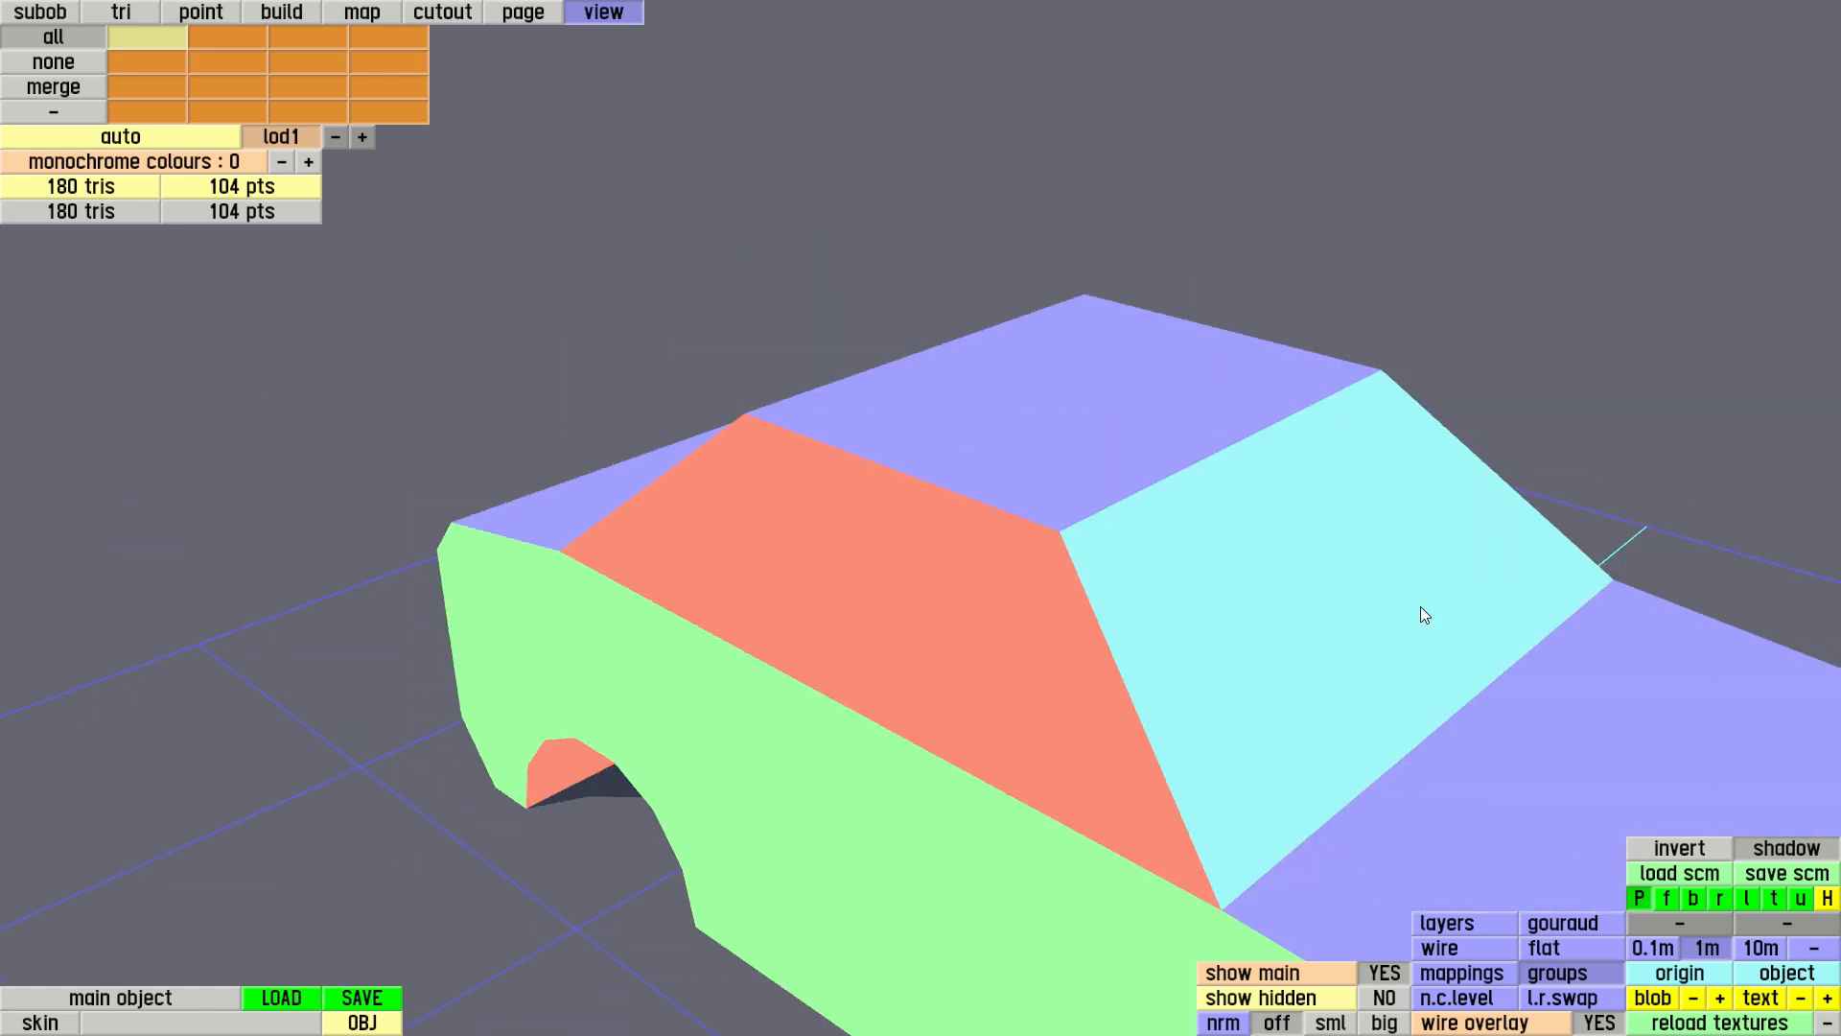
{"action": "left_click", "coordinate": [1567, 923]}
{"action": "right_click_drag", "start_coordinate": [1314, 695], "coordinate": [1147, 400]}
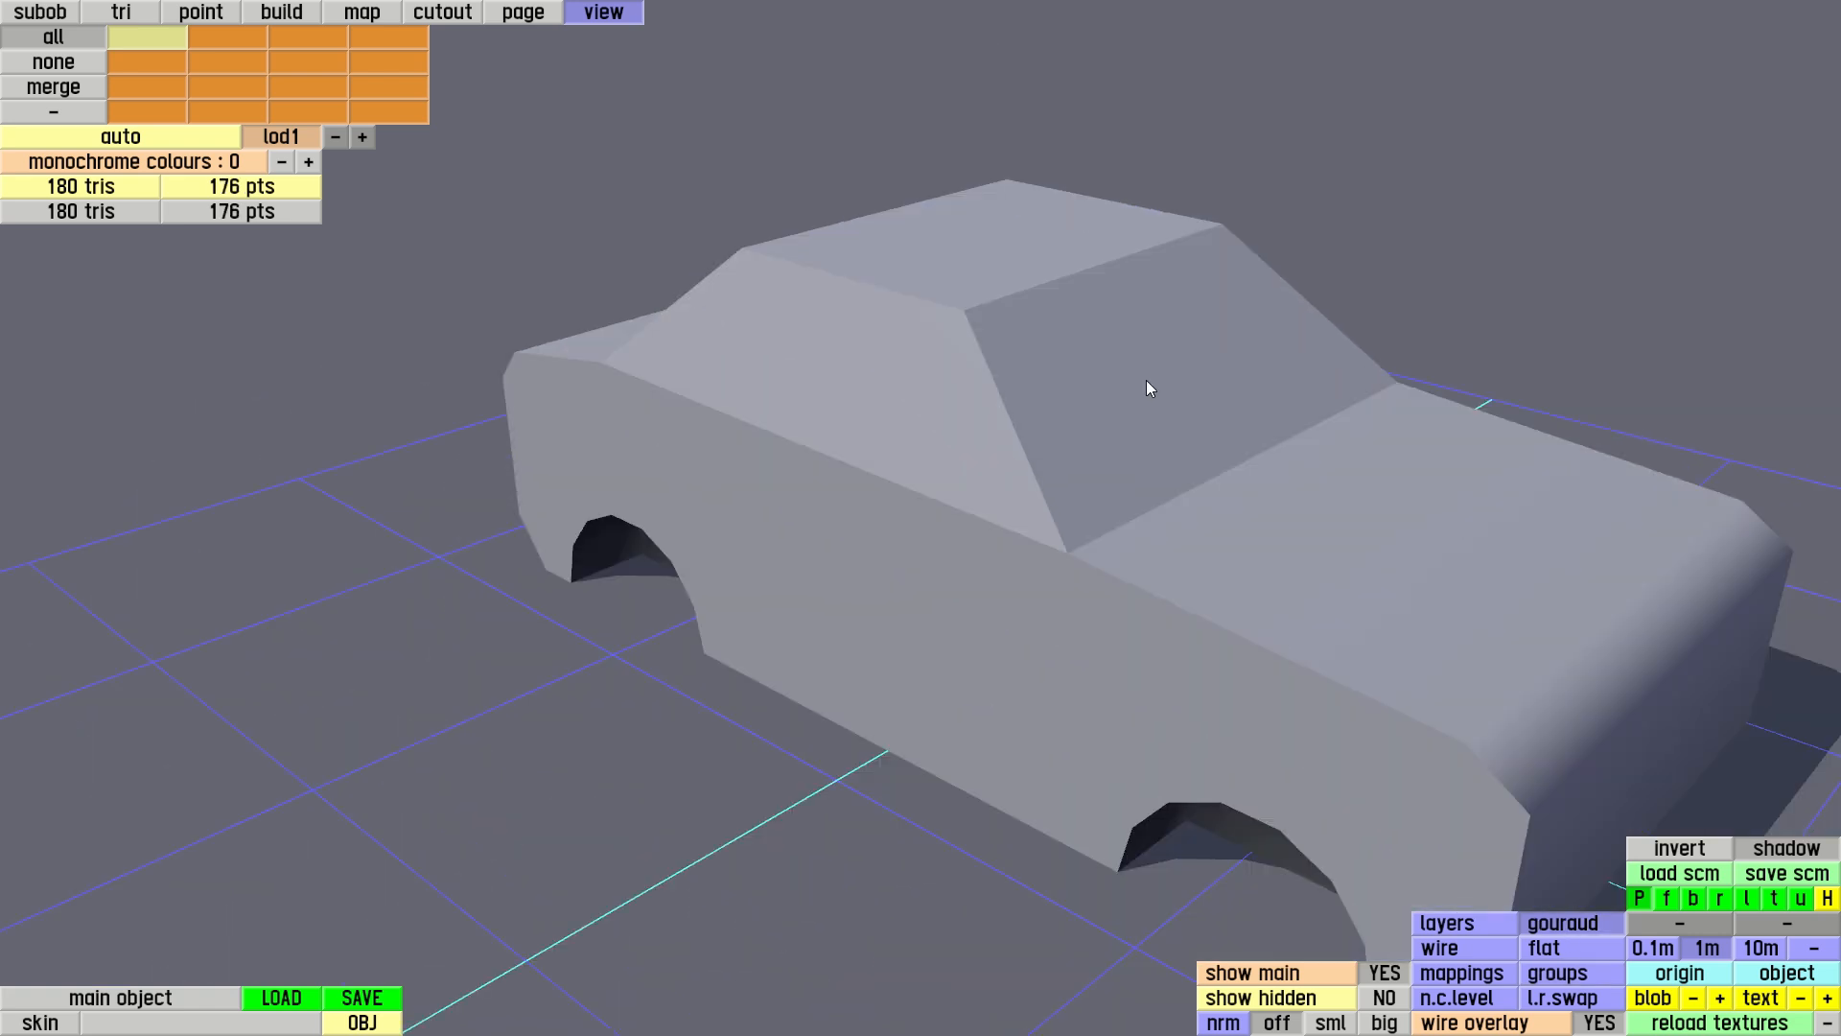
{"action": "right_click_drag", "start_coordinate": [1259, 408], "coordinate": [1322, 571]}
{"action": "right_click_drag", "start_coordinate": [1054, 618], "coordinate": [925, 641]}
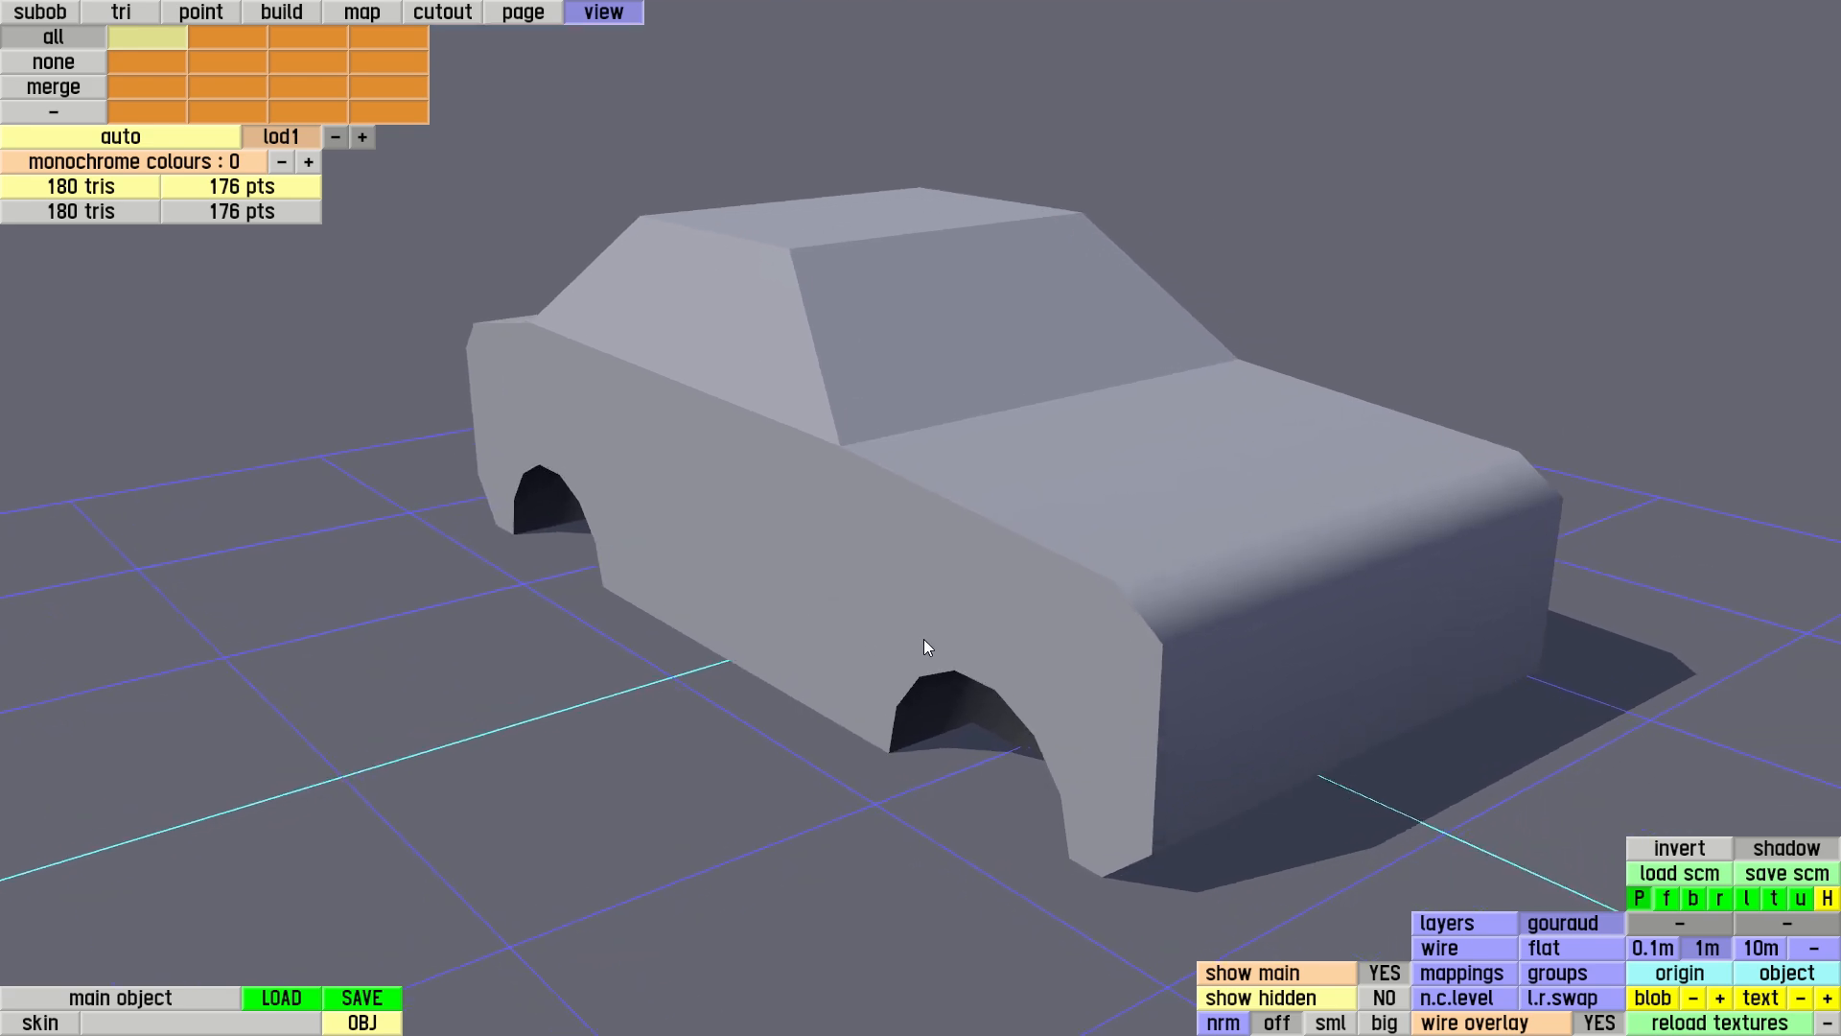